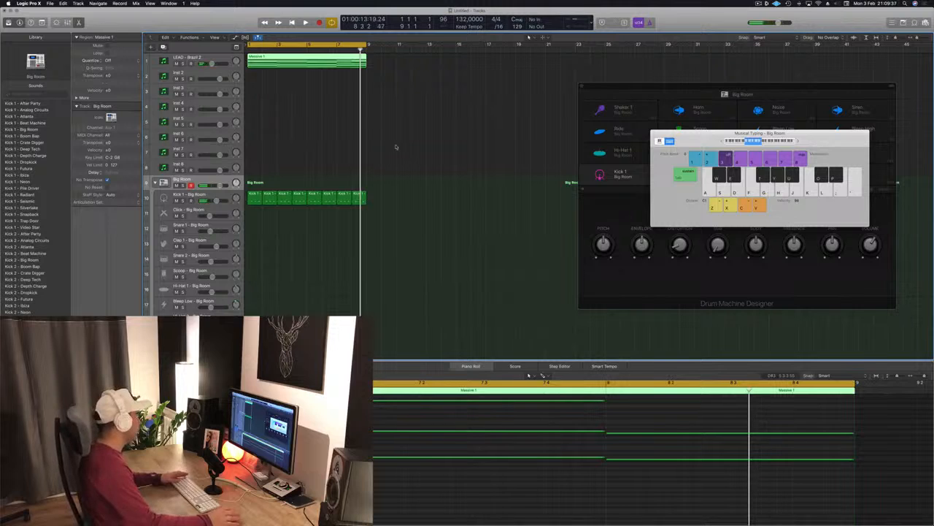
- Copy the Massive lead region from the LEAD - Brazil 2 track onto the Inst 8 track
click(456, 101)
click(314, 65)
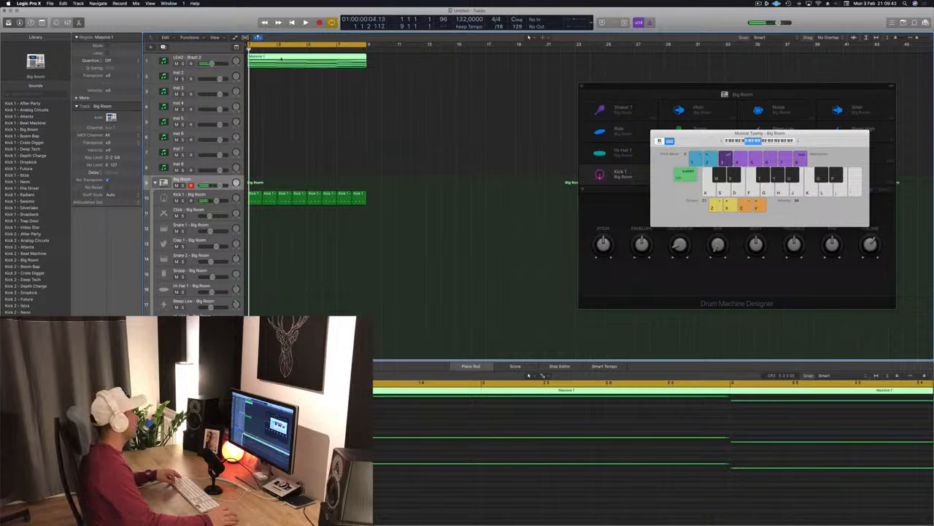
drag(281, 59, 285, 172)
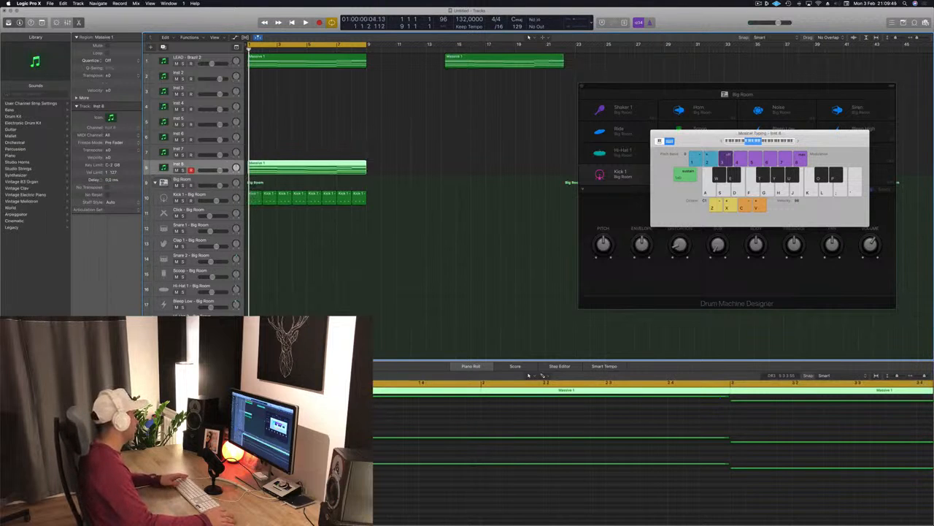
- Open the Inst 8 track's Sylenth1 instrument, browse its preset list, and close the plugin window
click(90, 365)
click(150, 95)
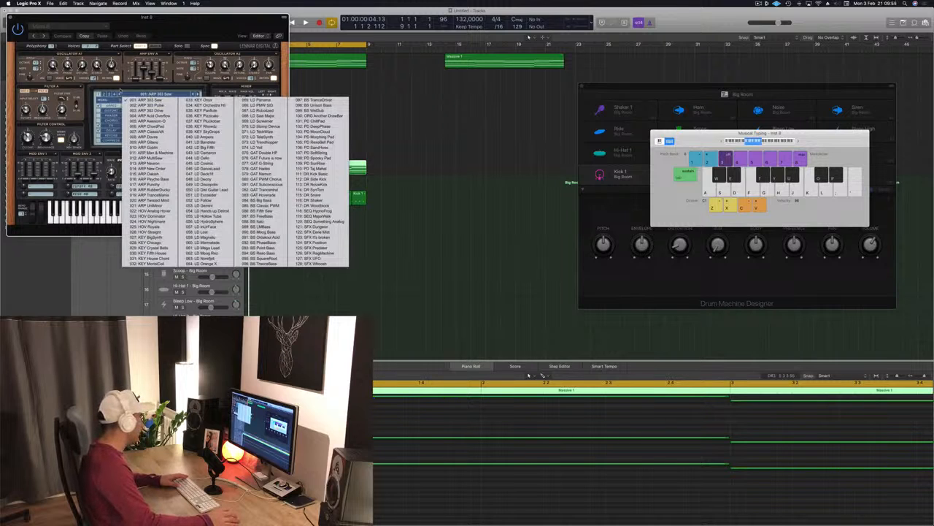
click(133, 93)
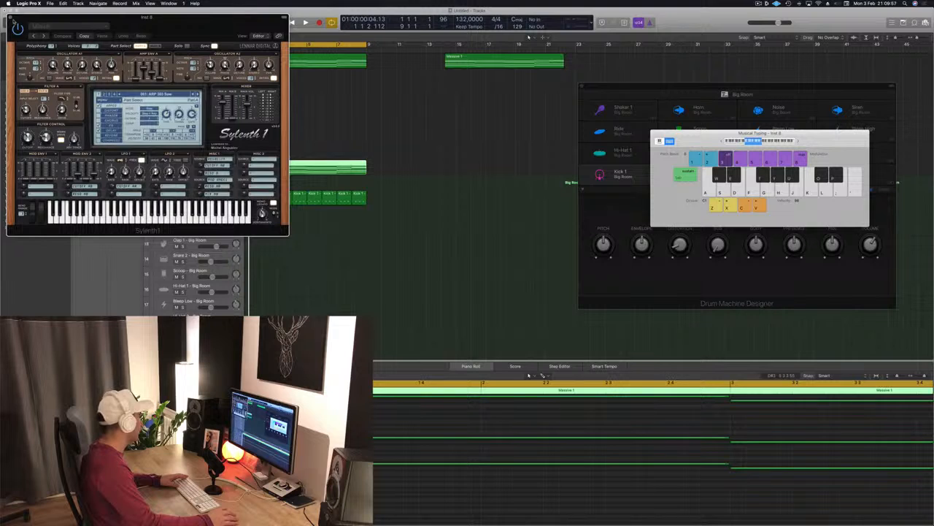
click(10, 20)
- Duplicate the LEAD - Brazil 2 track and move the copy down to track position 9
click(224, 58)
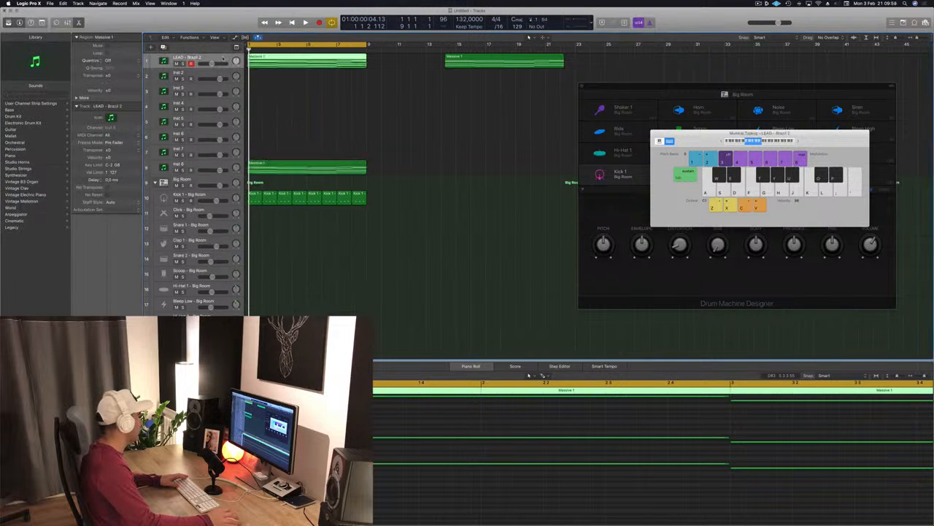
key(super+d)
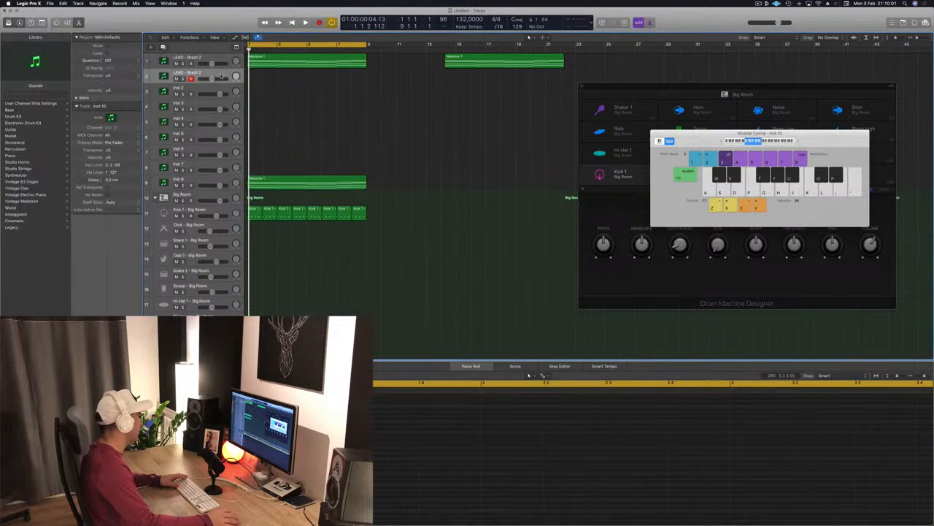
drag(223, 78, 209, 181)
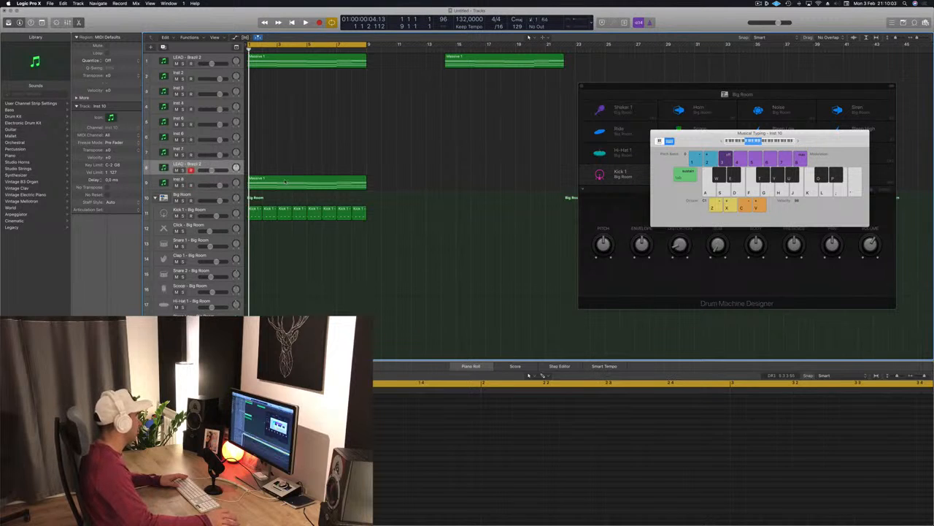
- Move the copied lead region onto the duplicated lead track and mute the original LEAD track
drag(277, 185, 274, 169)
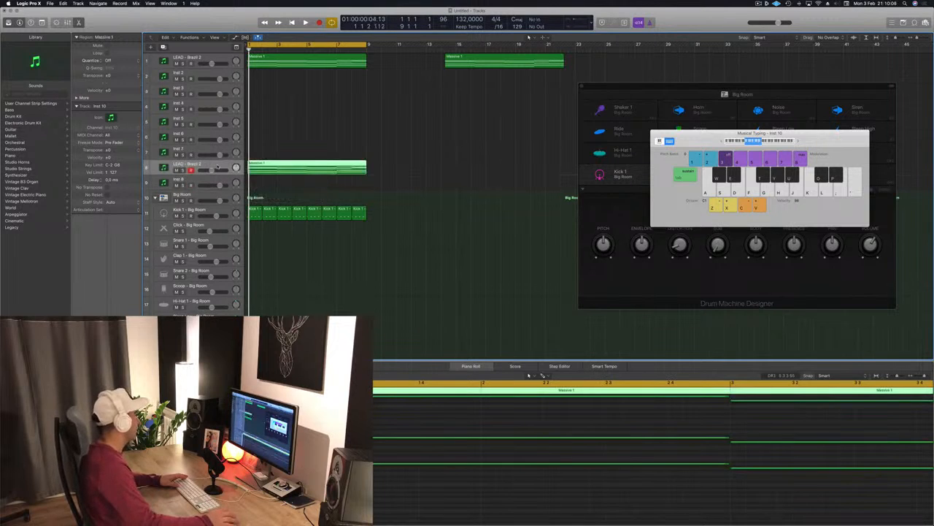
click(176, 63)
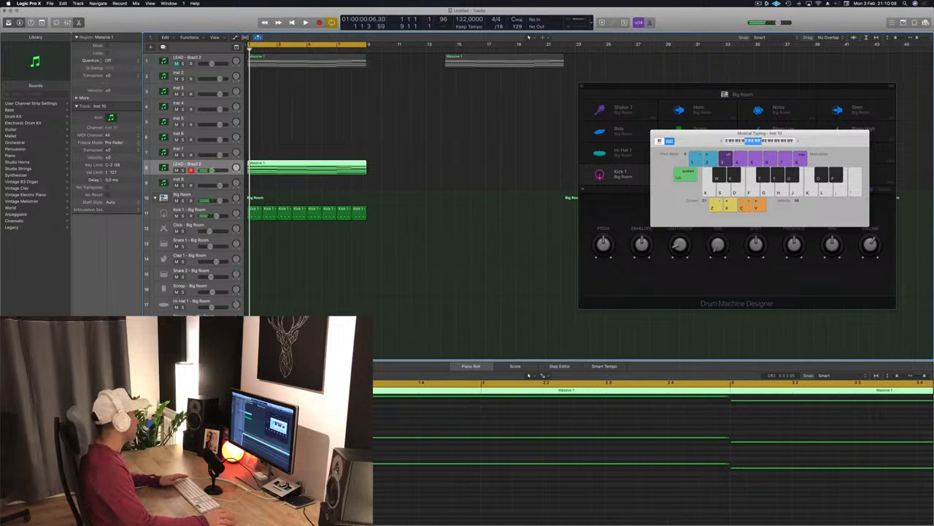
- Delete the upper notes of the copied lead region in the Piano Roll, keeping the lowest melody line
drag(175, 24, 640, 63)
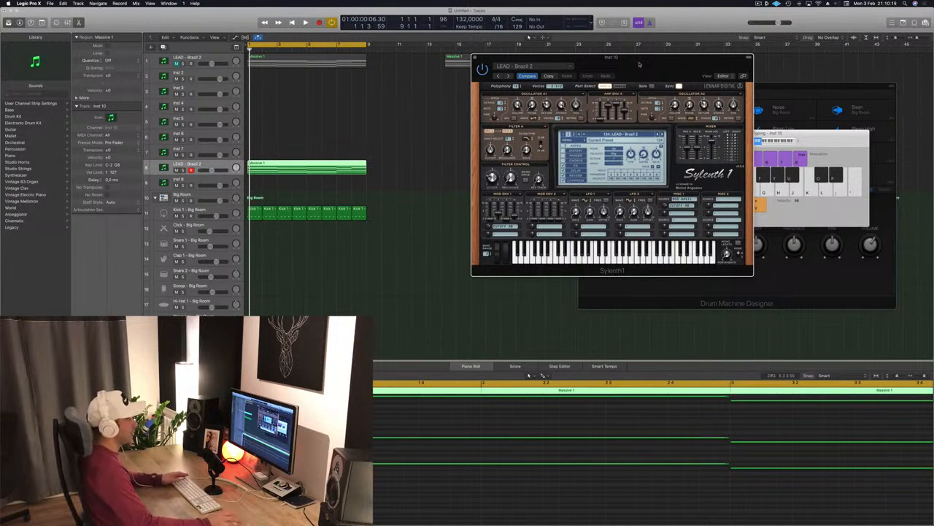
drag(640, 64, 607, 60)
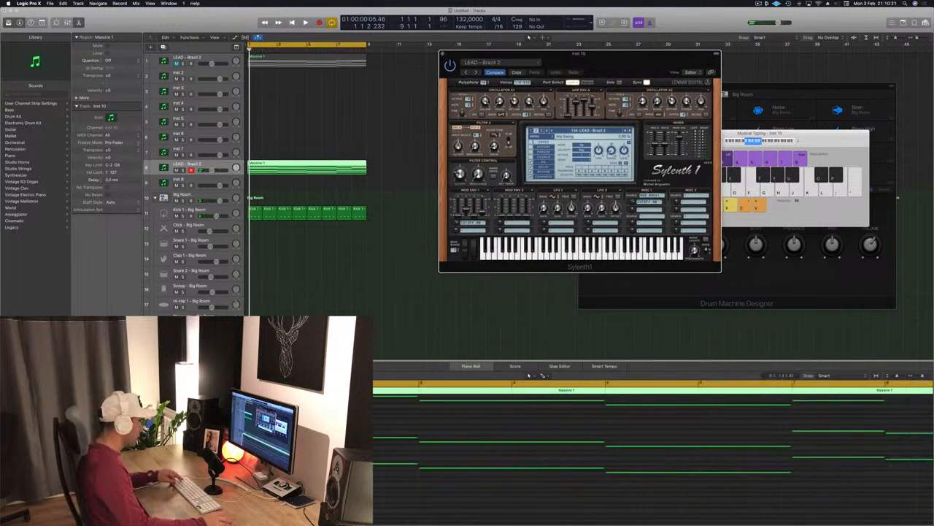
click(655, 468)
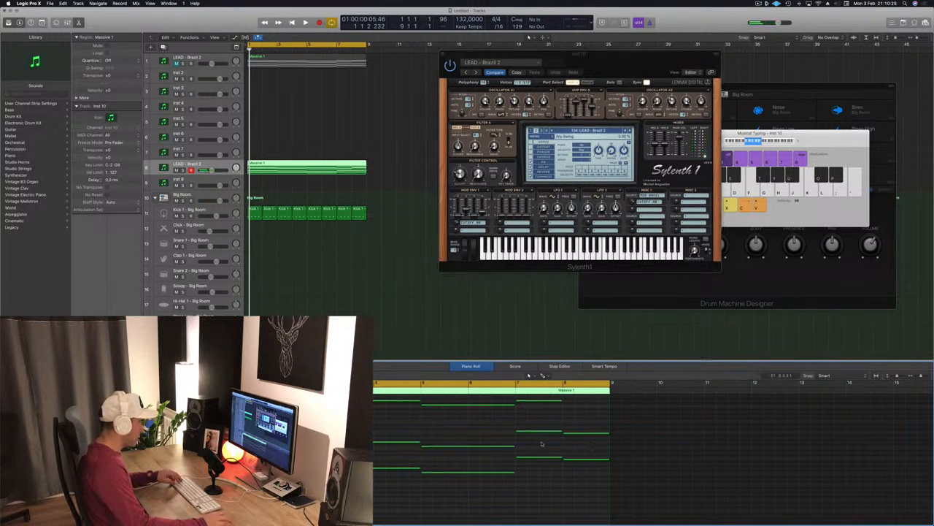
mouse_move(596, 448)
mouse_down()
mouse_move(322, 398)
mouse_move(301, 410)
mouse_up()
key(Delete)
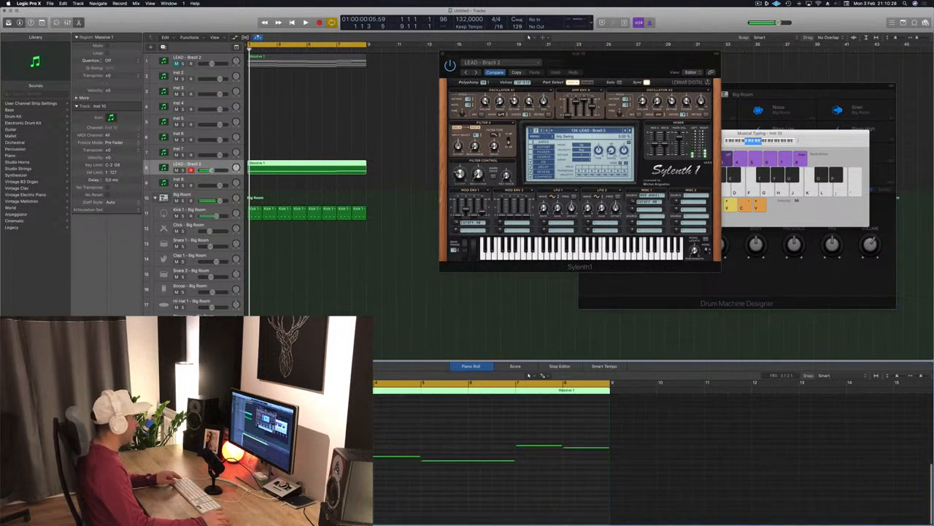
- Shorten the first remaining melody note in the Piano Roll
scroll(377, 463, up, 5)
scroll(379, 464, down, 1)
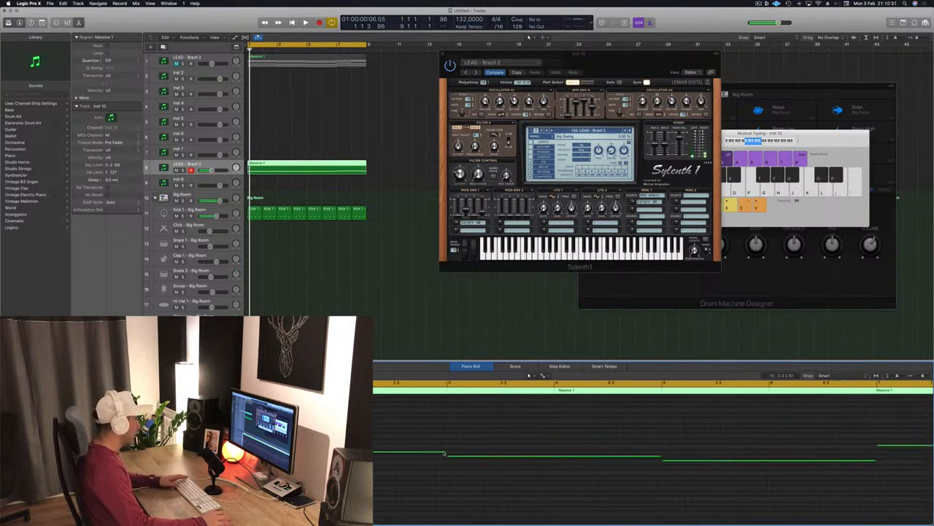
drag(445, 452, 342, 452)
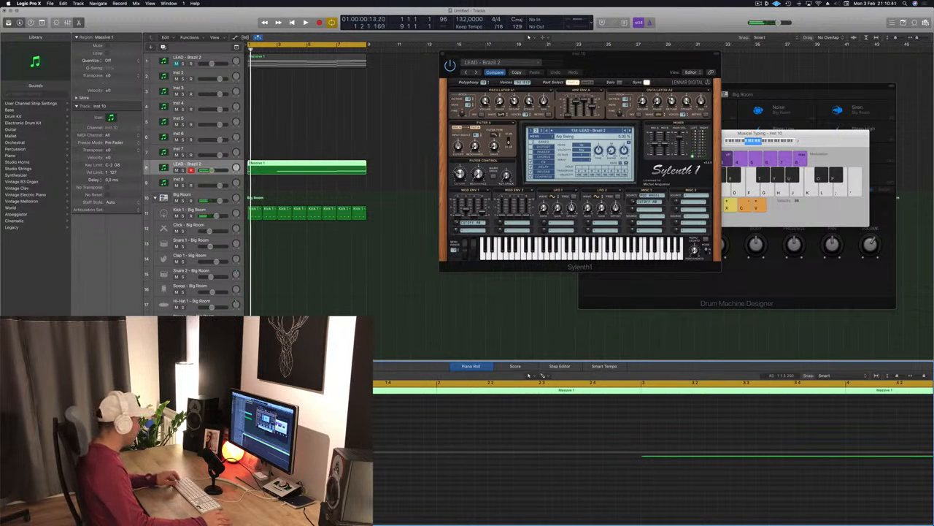
drag(310, 452, 339, 452)
- Play and stop the project to audition the edited lead
key(space)
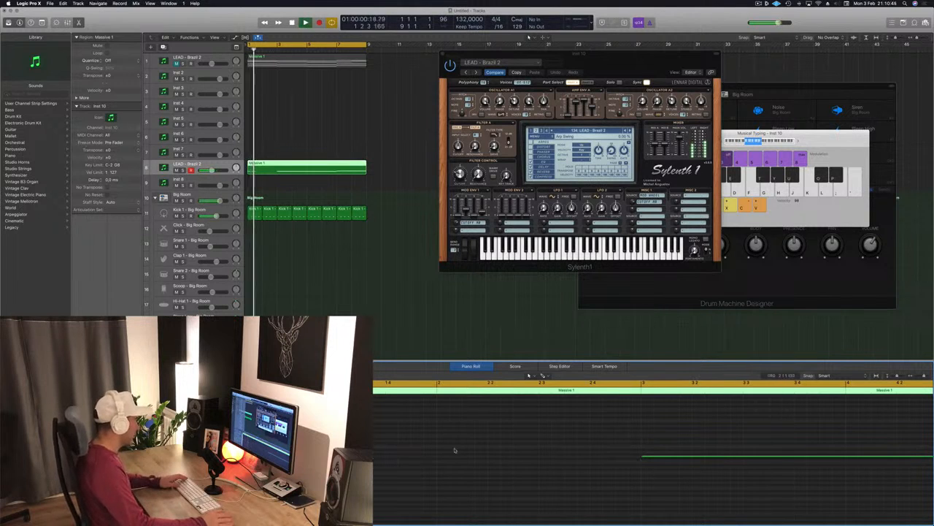
key(space)
key(space)
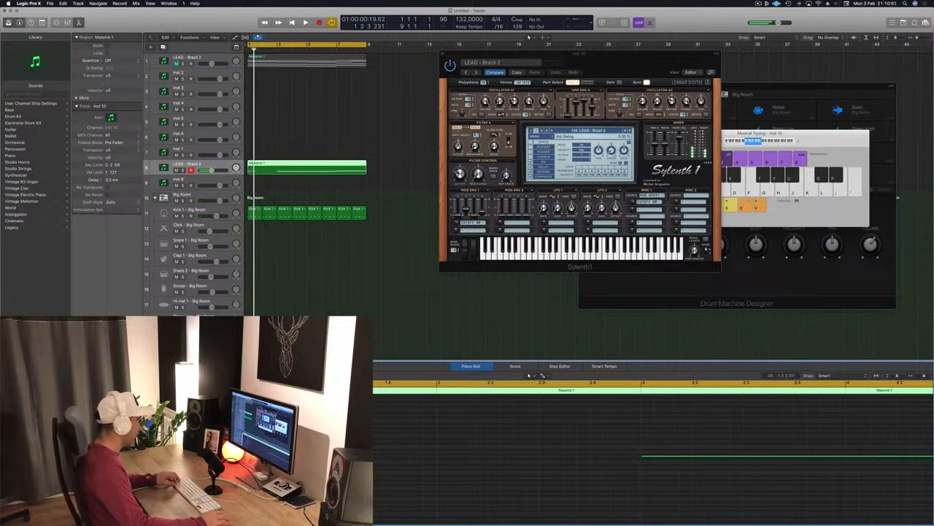
- Chop the start of the first melody note into short repeated notes and audition the pattern
drag(268, 455, 365, 452)
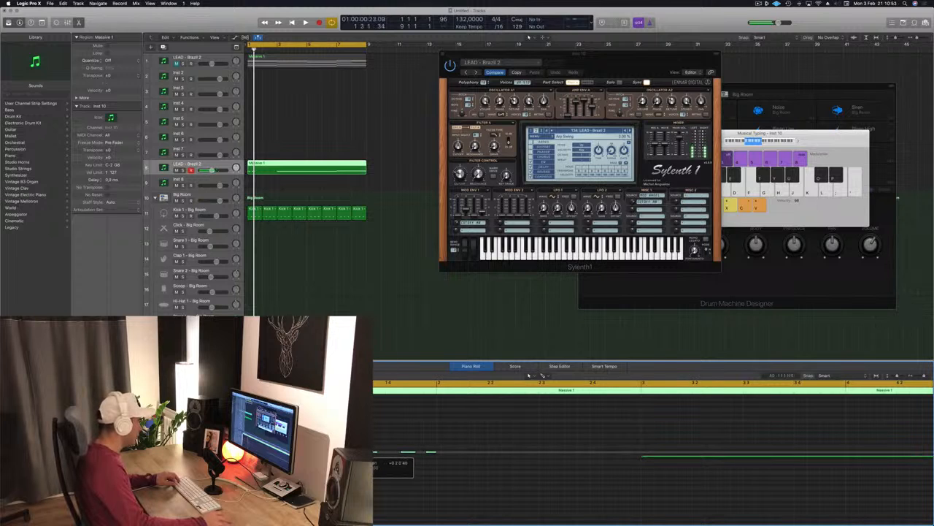
key(space)
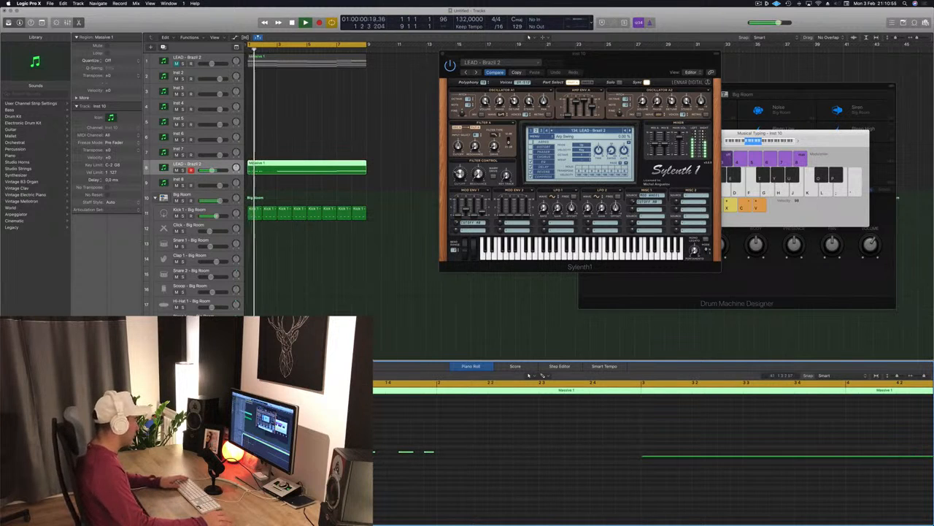
key(space)
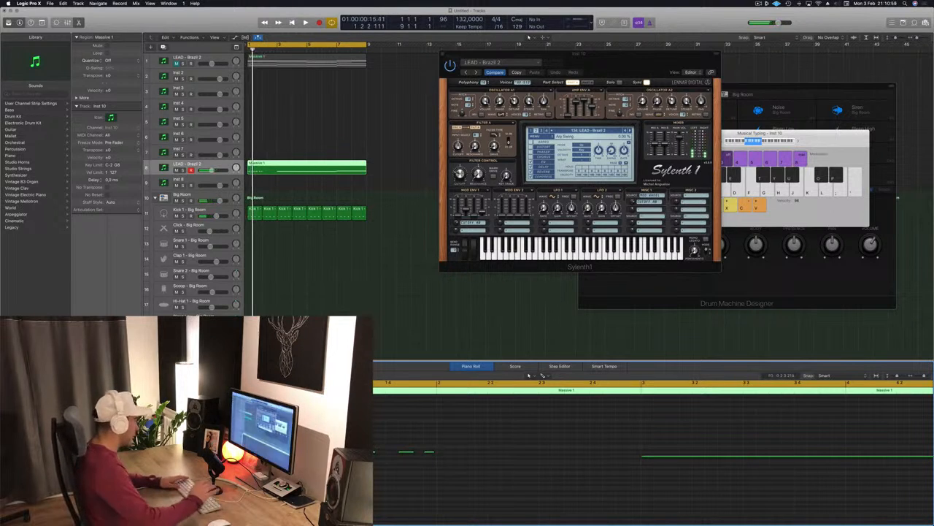
key(space)
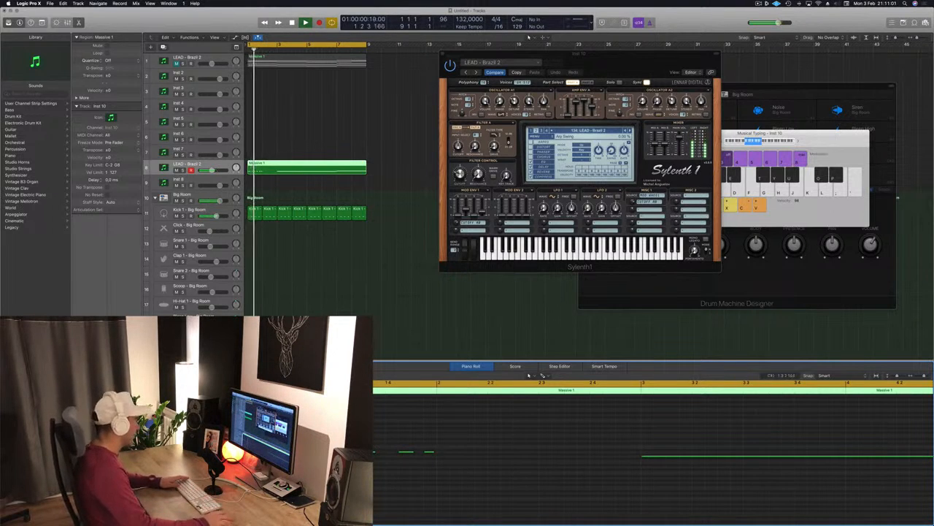
key(space)
key(space)
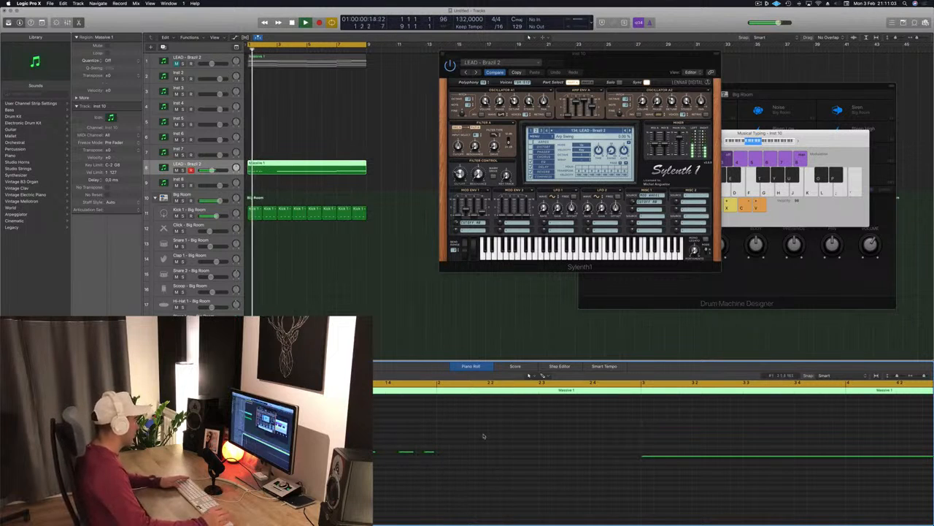
key(space)
- Select the short notes and copy them along the rest of the first phrase
drag(519, 435, 227, 489)
drag(246, 453, 445, 456)
key(space)
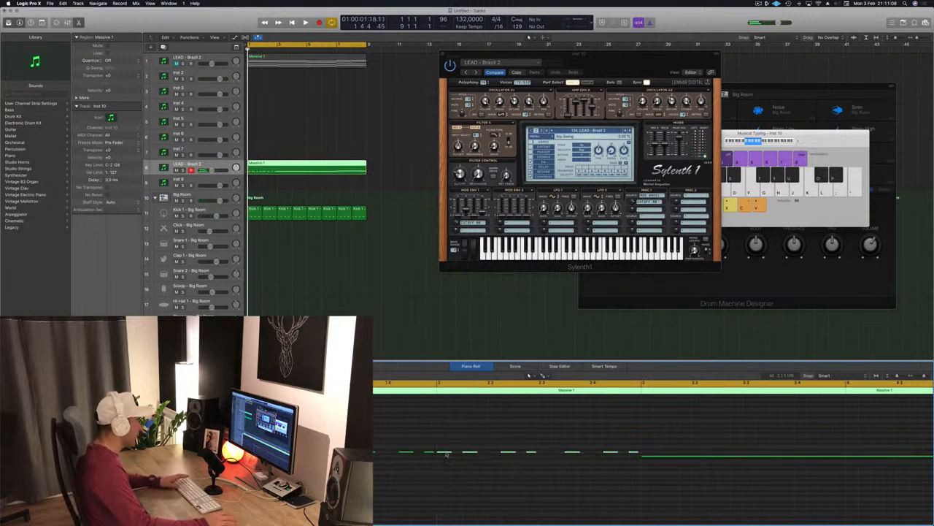
- Scroll through the Piano Roll and play back the chopped lead pattern
scroll(440, 462, down, 2)
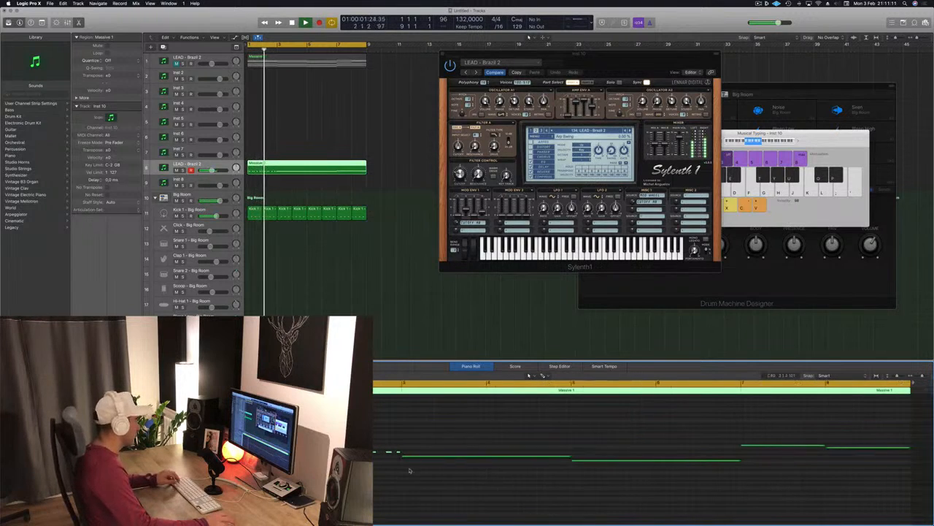
scroll(445, 478, up, 3)
key(space)
key(space)
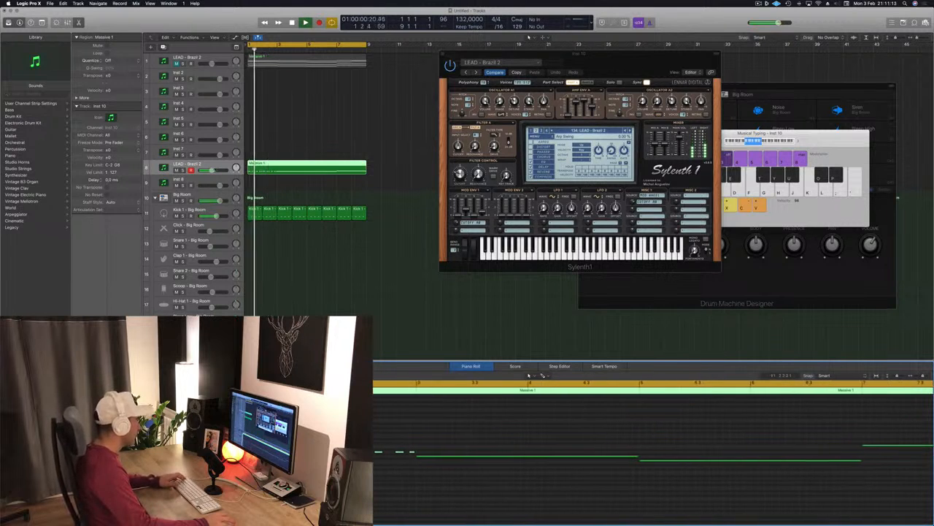
scroll(379, 442, up, 3)
key(space)
key(space)
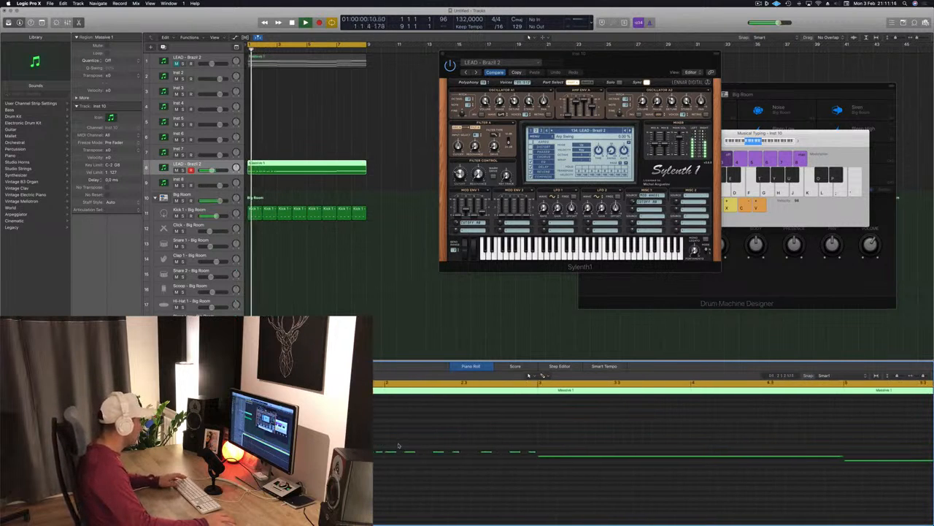
- Move the first short note slightly later and audition the result
drag(392, 454, 402, 454)
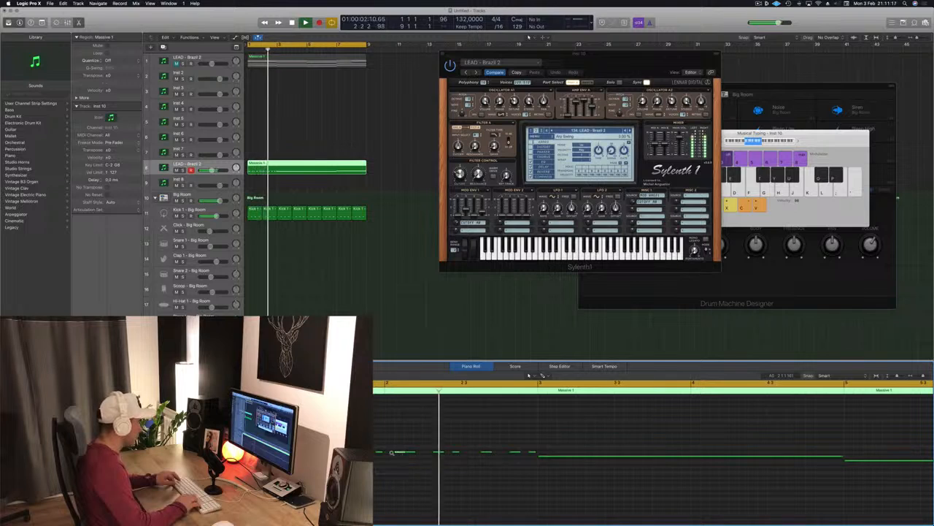
key(space)
key(space)
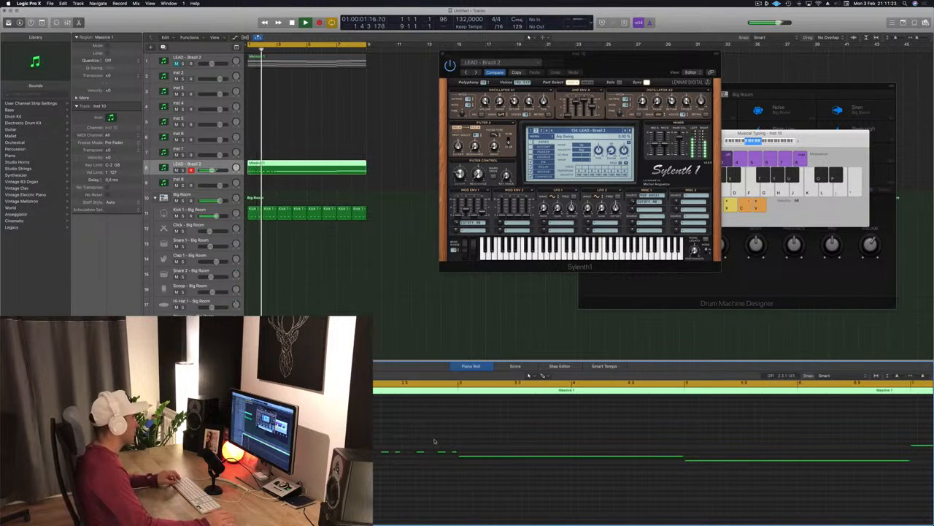
key(space)
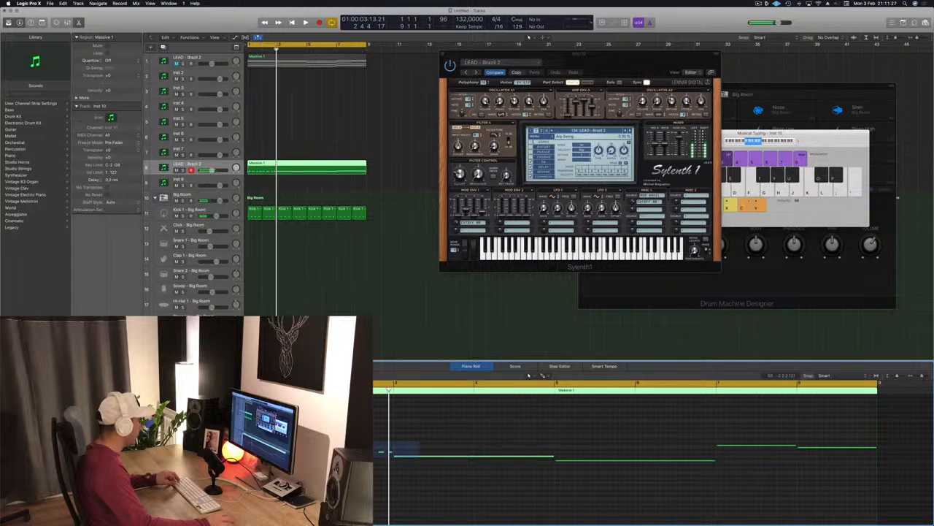
- Delete the long note underneath the chopped short notes in the first phrase
drag(393, 454, 399, 463)
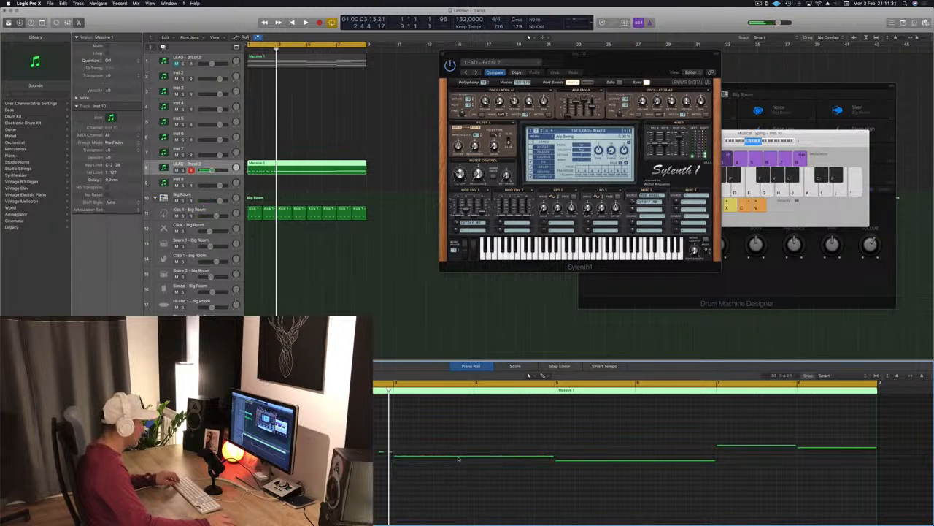
click(456, 458)
key(Delete)
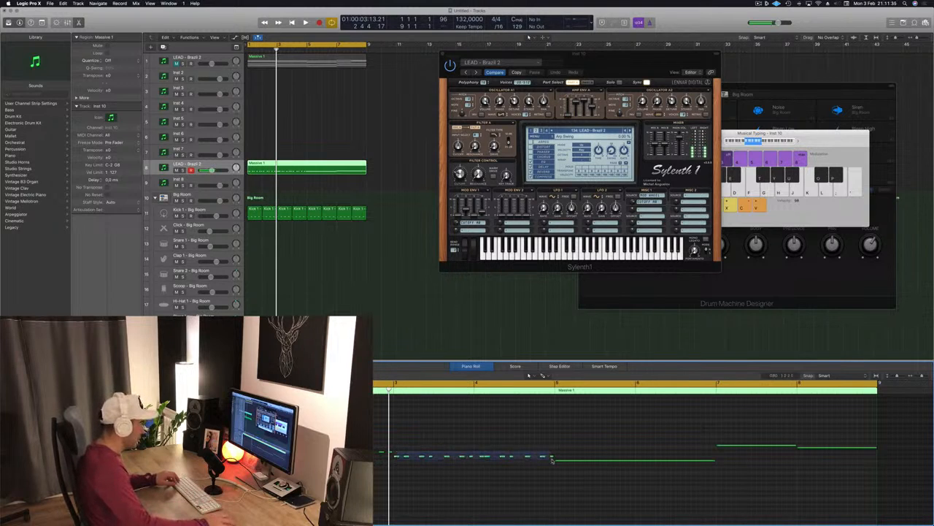
- Copy the chopped short notes onto the second phrase and delete the long note beneath them
drag(397, 456, 560, 465)
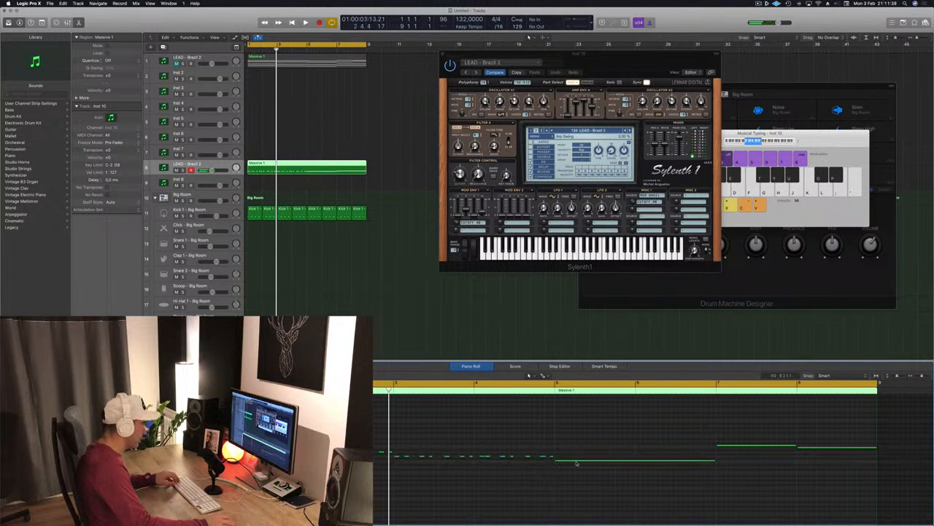
key(Delete)
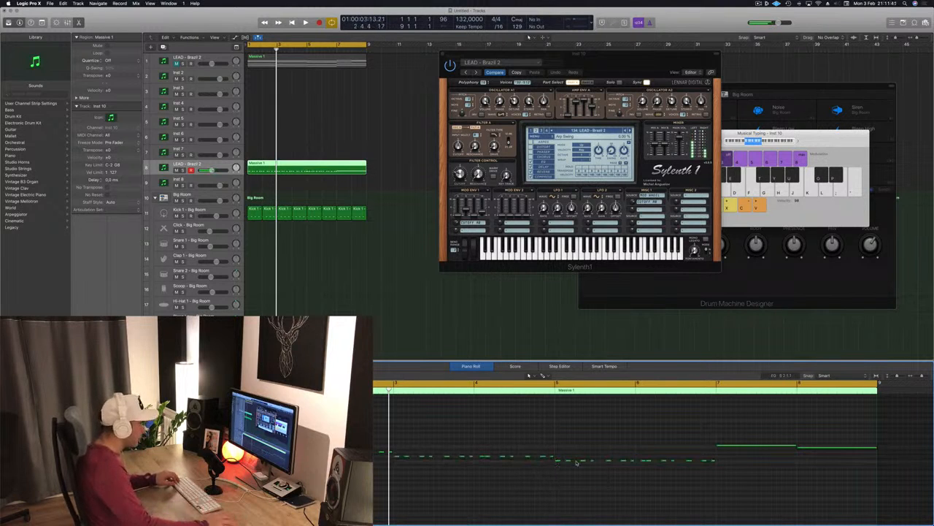
- Copy the chopped notes over the third phrase and delete its underlying long note
click(749, 467)
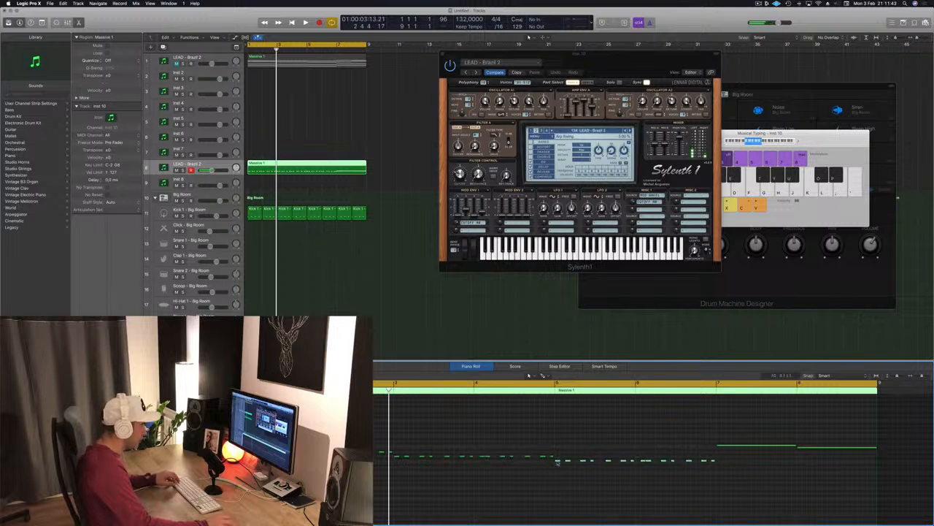
drag(557, 461, 723, 451)
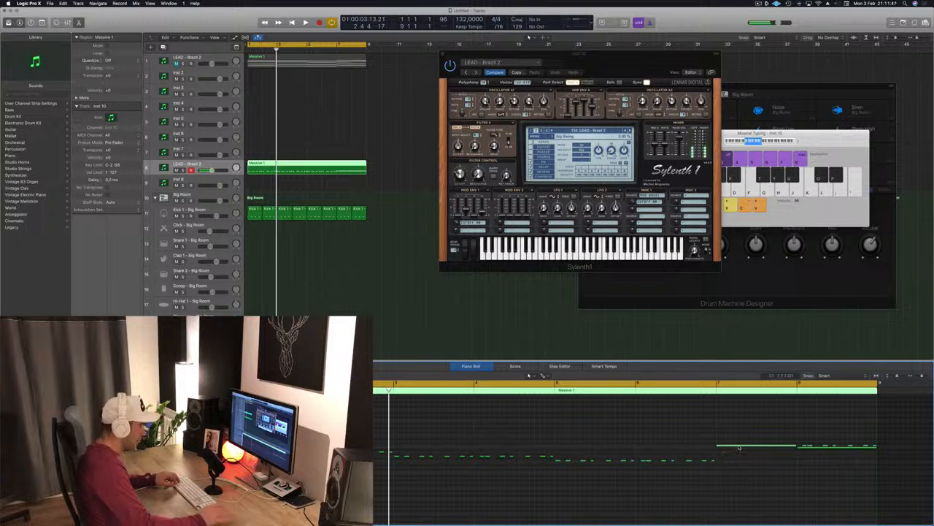
key(Delete)
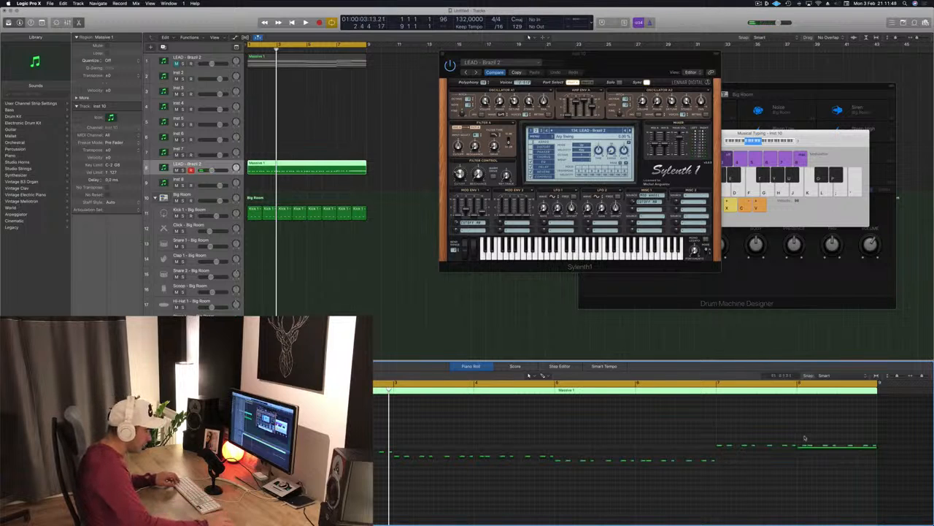
- Replace the final phrase's long note with short chopped notes
drag(876, 447, 877, 444)
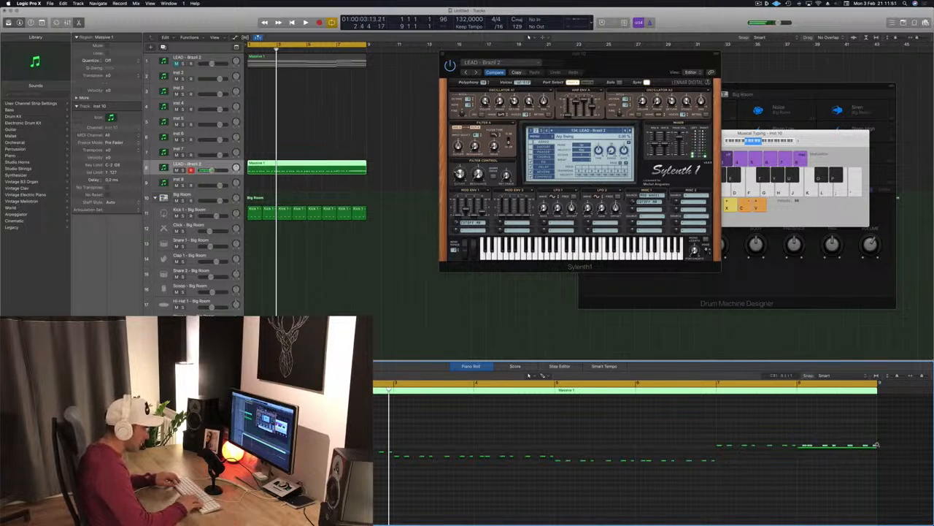
key(alt+Down)
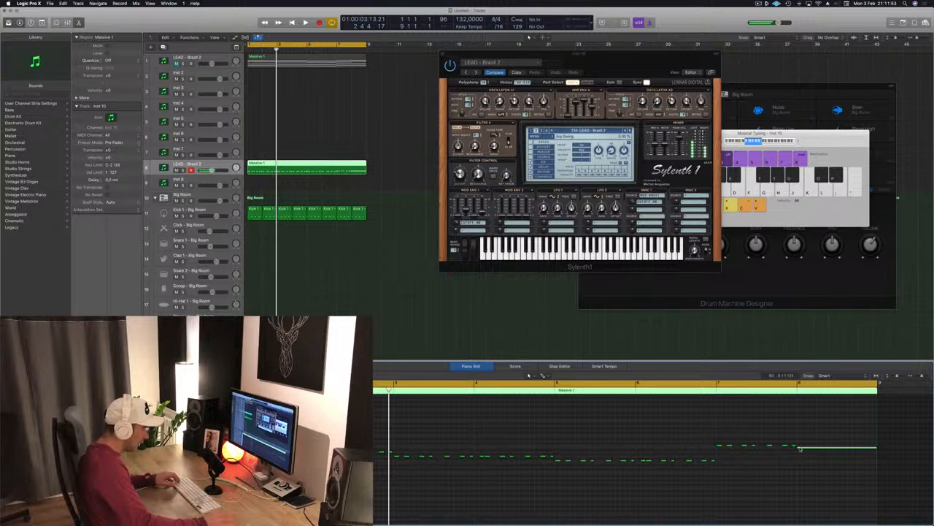
key(Delete)
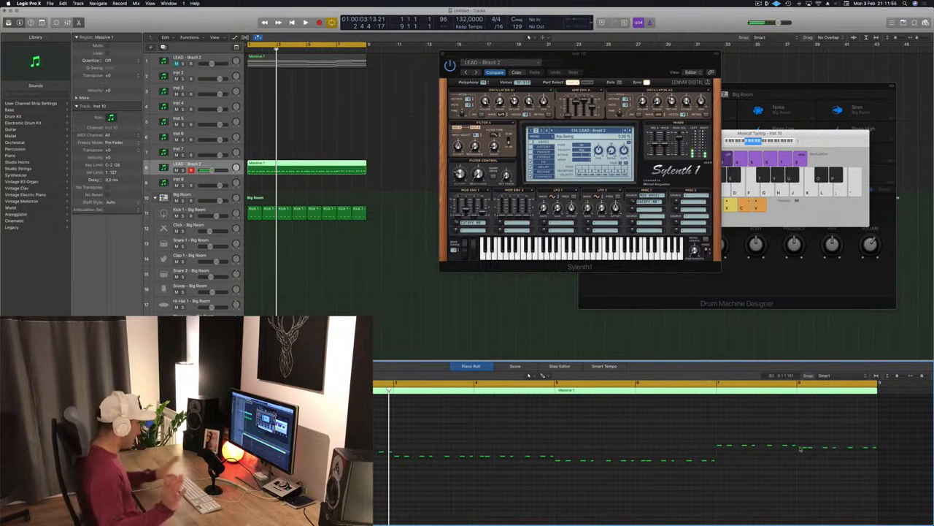
- Enlarge the chopped lead track's height and play the arrangement from the start
key(Return)
key(space)
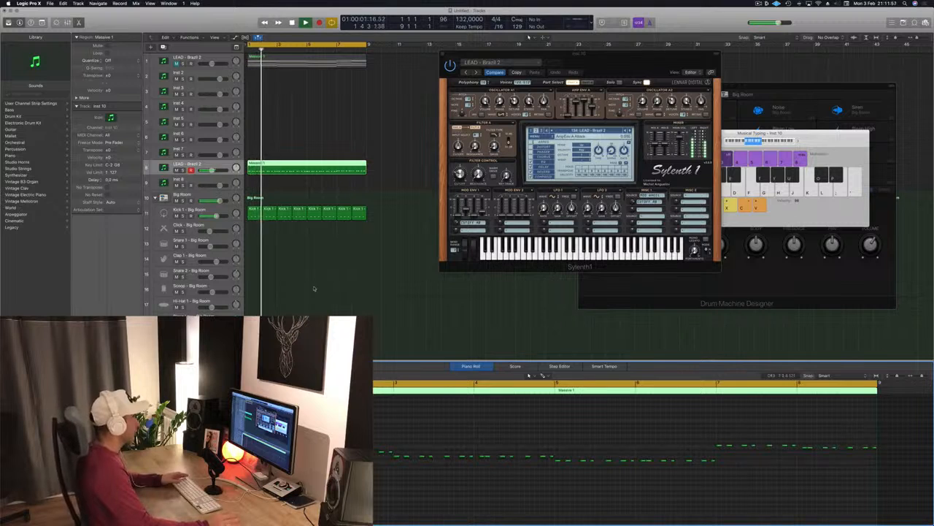
drag(609, 58, 603, 123)
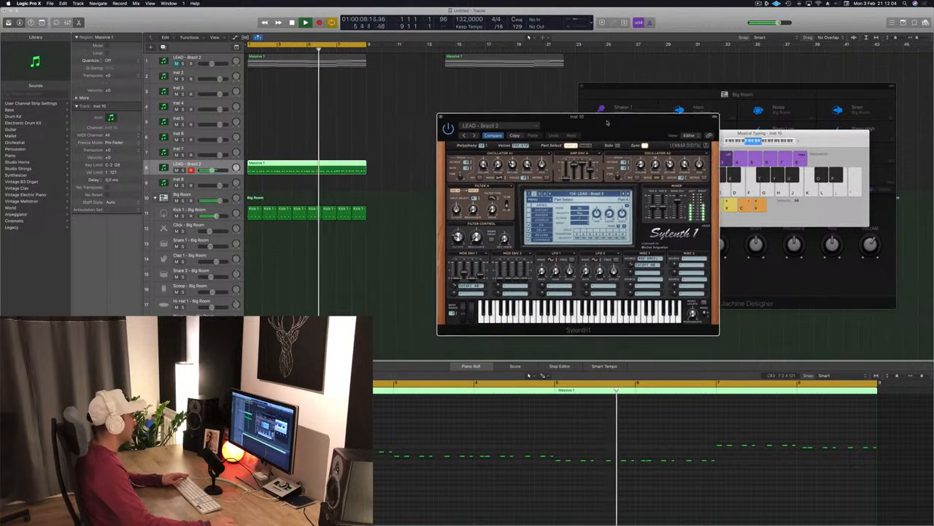
click(196, 174)
drag(195, 176, 197, 228)
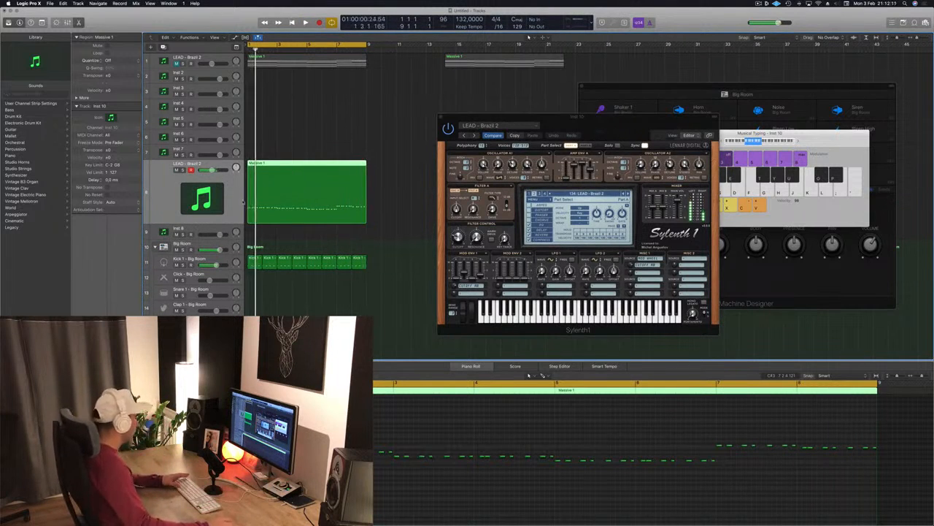
key(space)
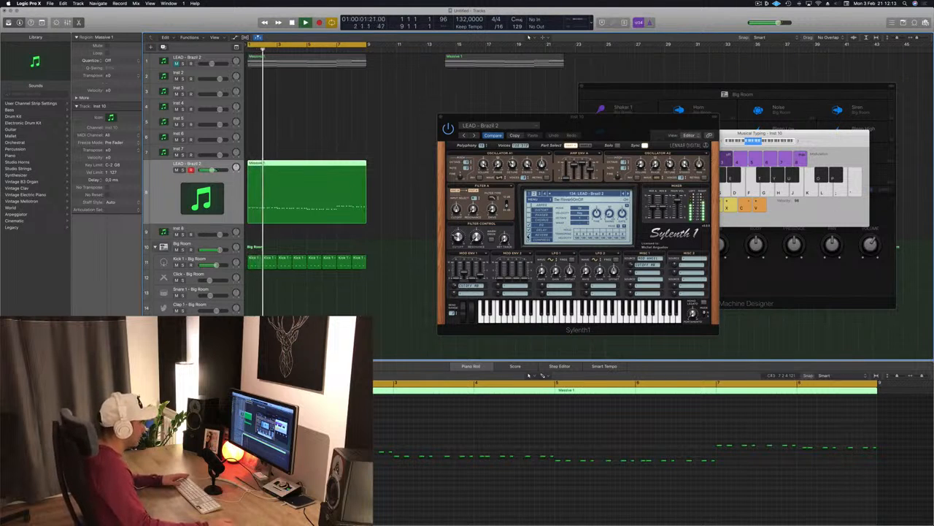
- Unmute the original lead track and play it together with the chopped layer
drag(606, 129, 618, 146)
key(Return)
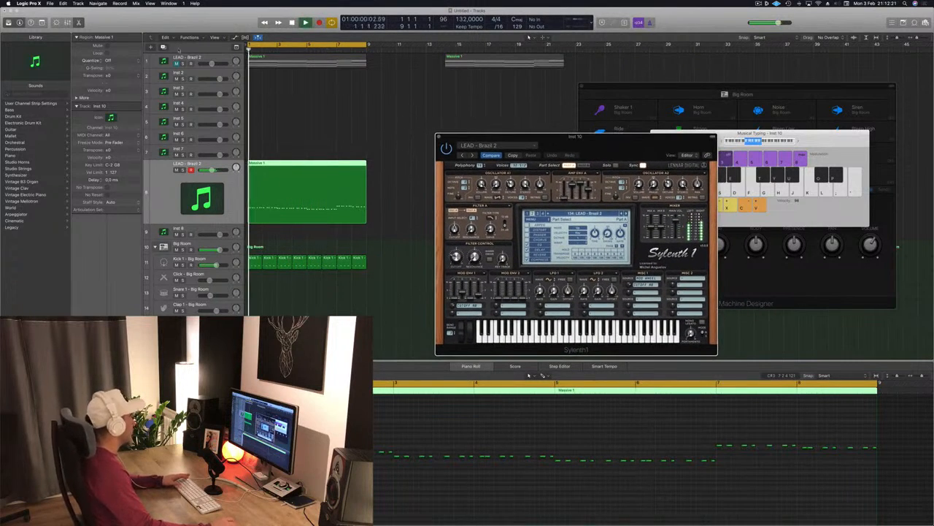
click(176, 64)
key(space)
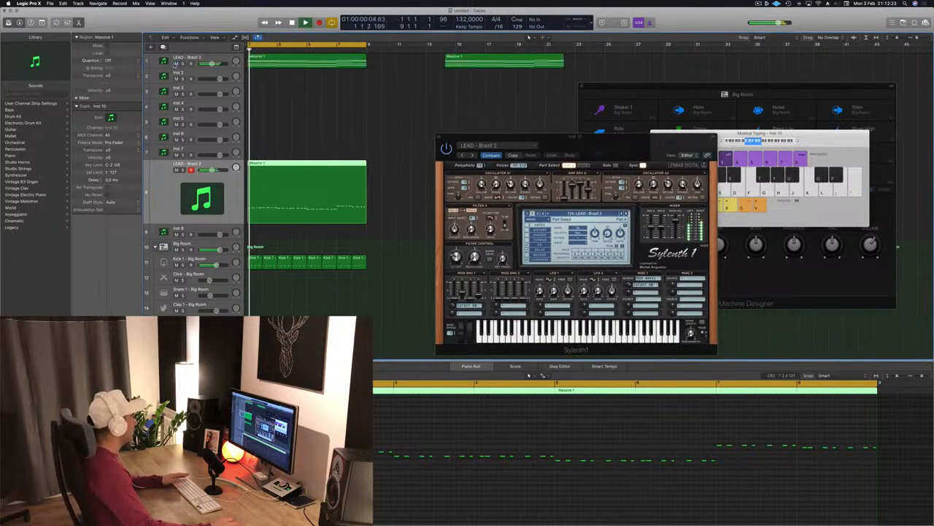
click(224, 57)
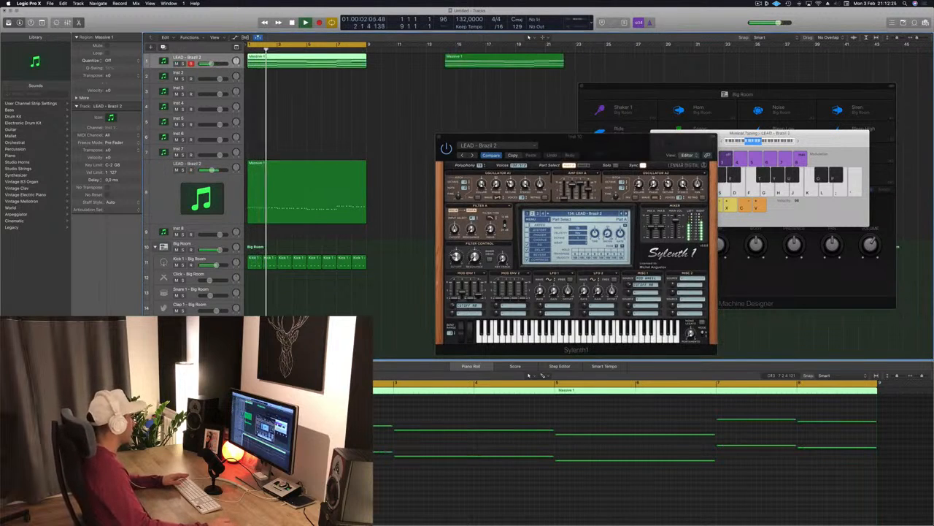
- Duplicate the chopped lead track and copy its region onto the new track
drag(667, 137, 716, 40)
click(153, 175)
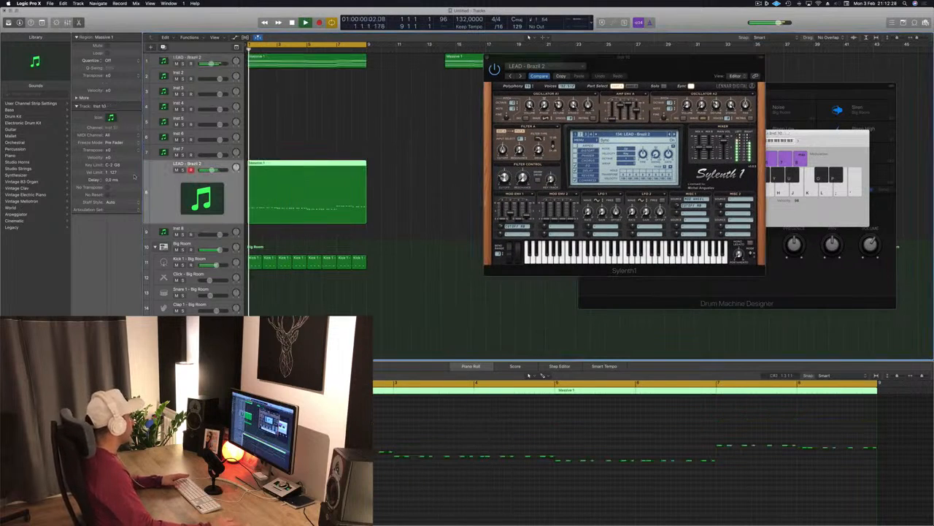
key(super+d)
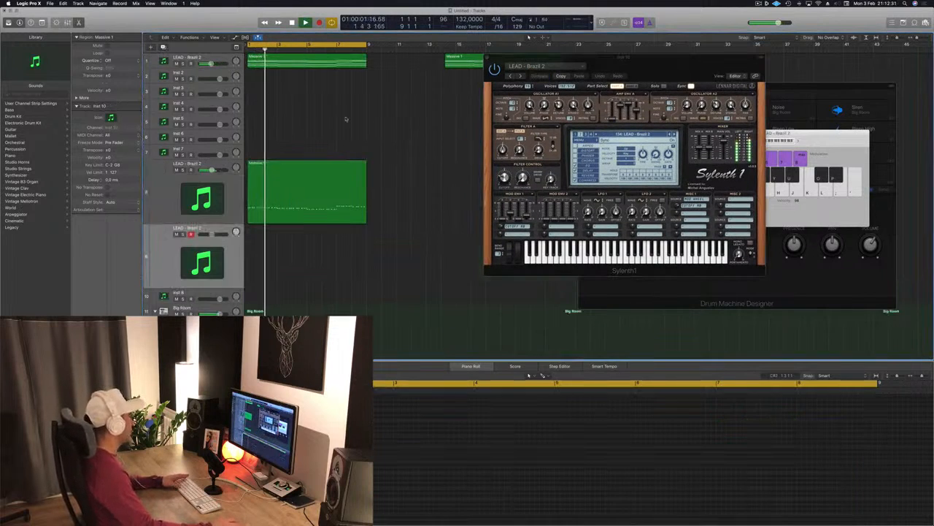
click(287, 188)
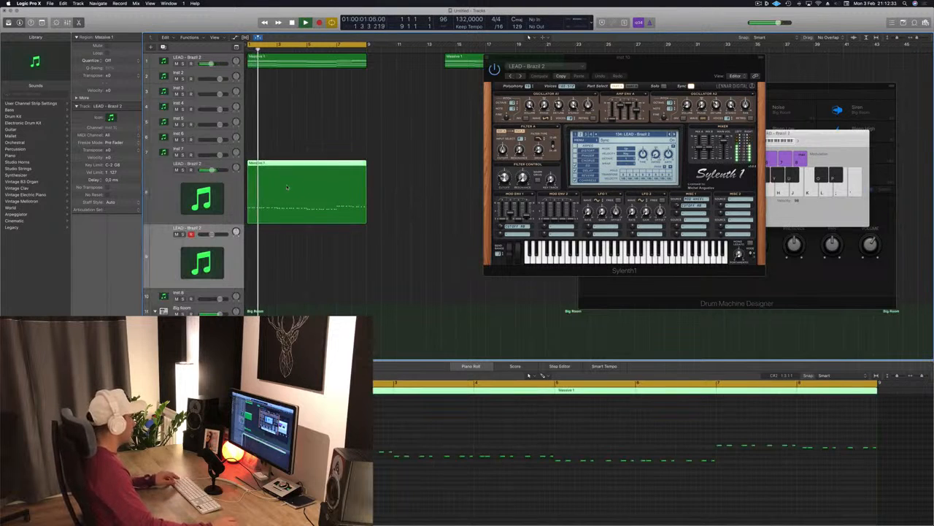
drag(287, 188, 278, 252)
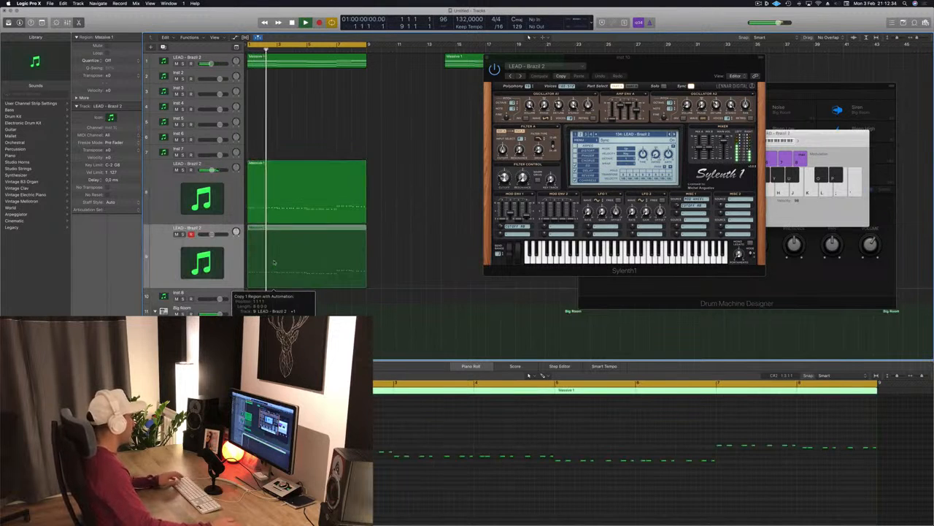
- Open the duplicated track's Sylenth1 instance and play the arrangement
double_click(202, 262)
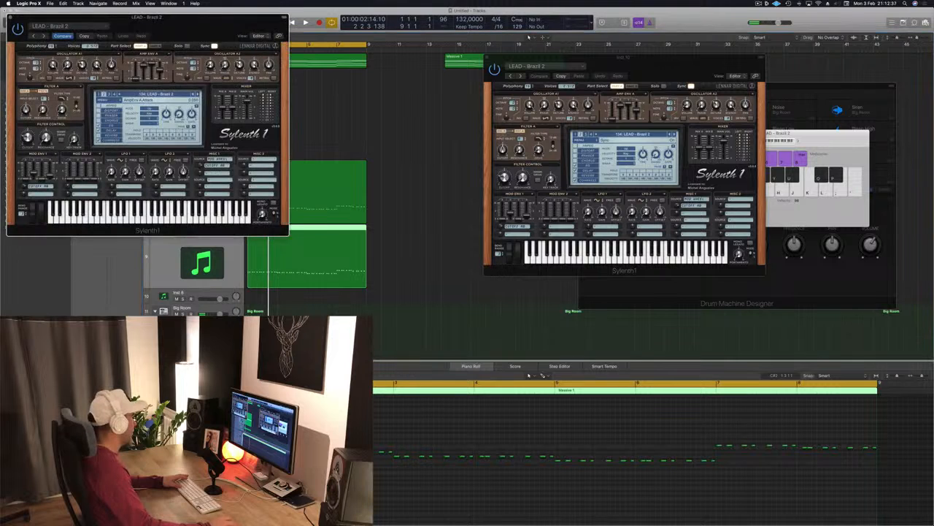
drag(211, 20, 650, 62)
key(space)
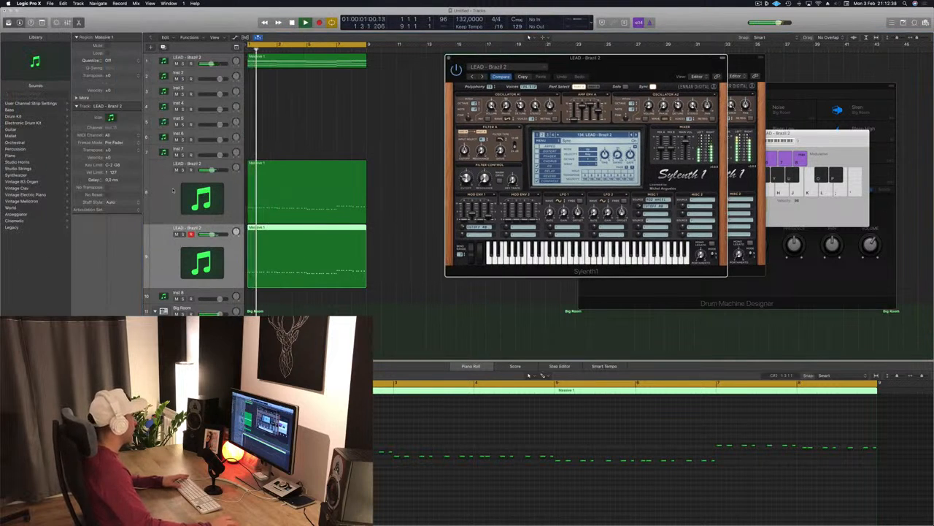
key(space)
key(space)
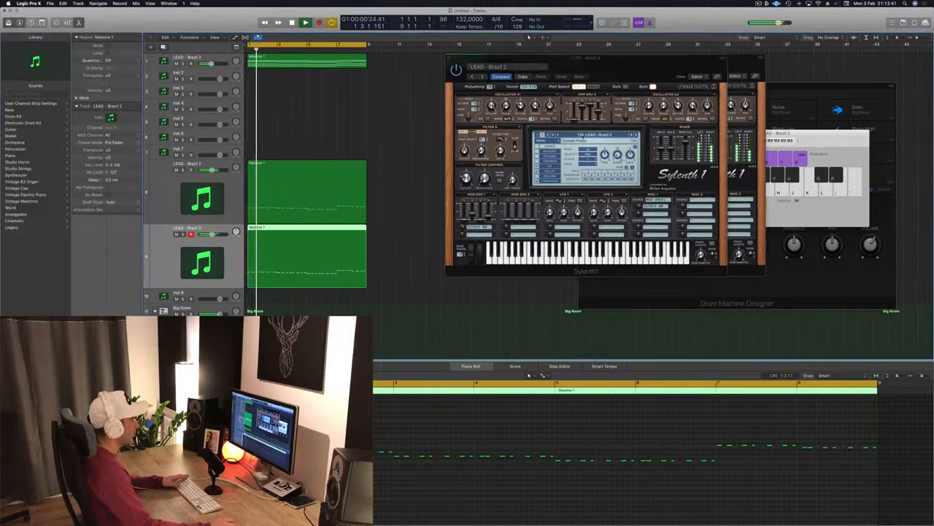
- Browse Sylenth1 presets on the new track and load BASS - BP Baseline + Distortion, then play it
click(582, 136)
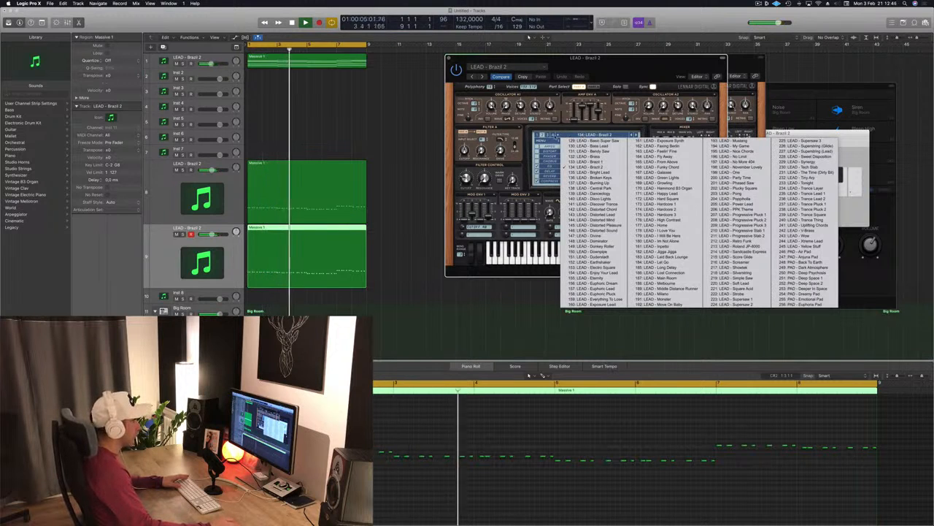
click(555, 136)
click(548, 135)
click(577, 136)
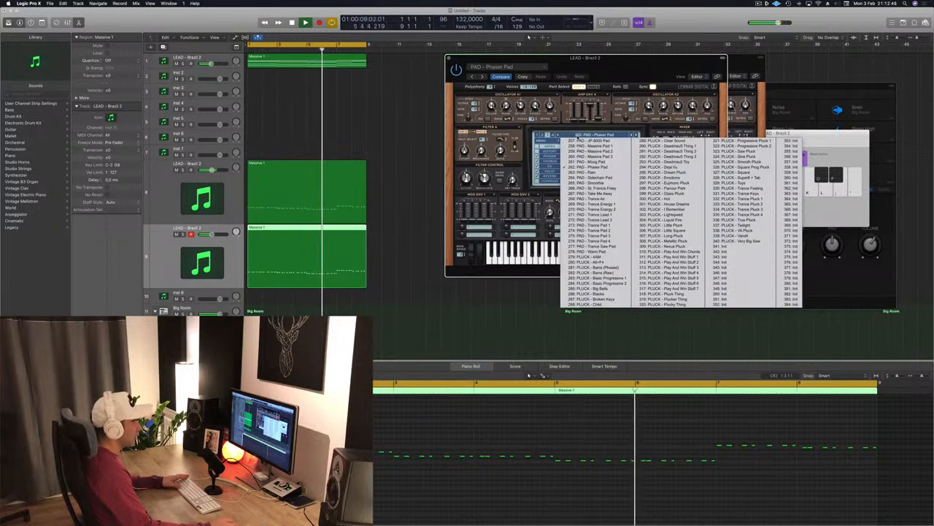
click(540, 135)
click(539, 135)
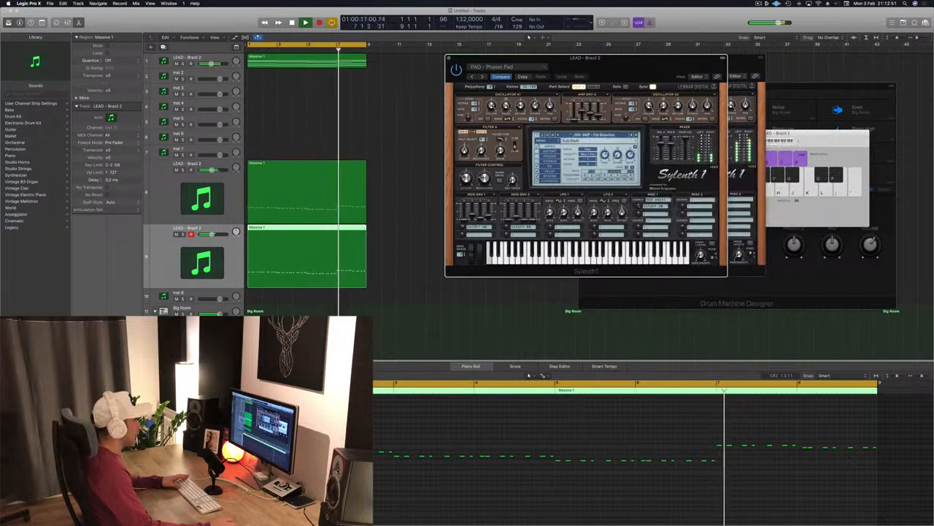
click(584, 135)
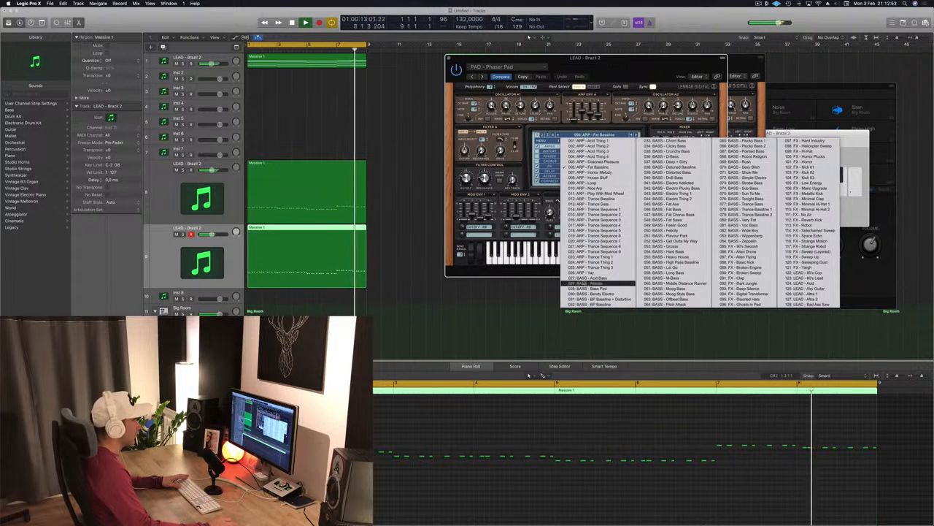
click(588, 283)
drag(657, 64, 638, 57)
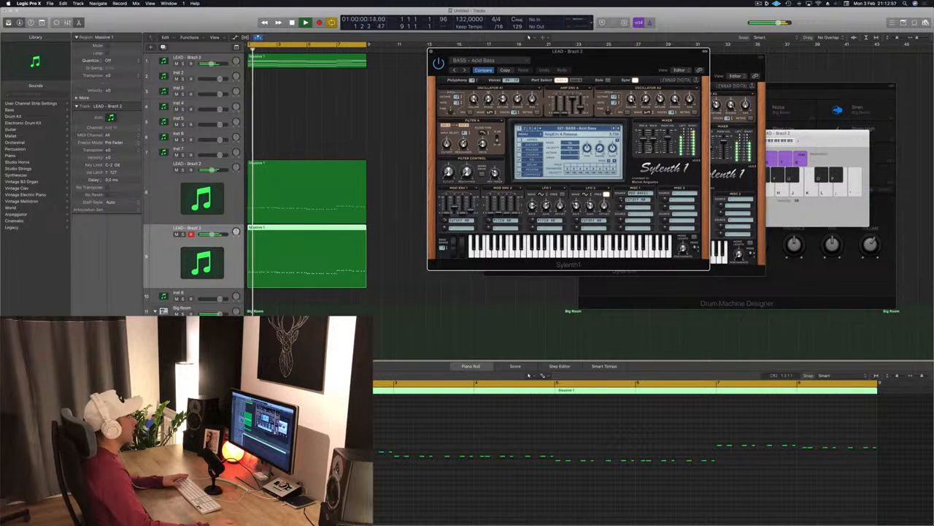
click(620, 128)
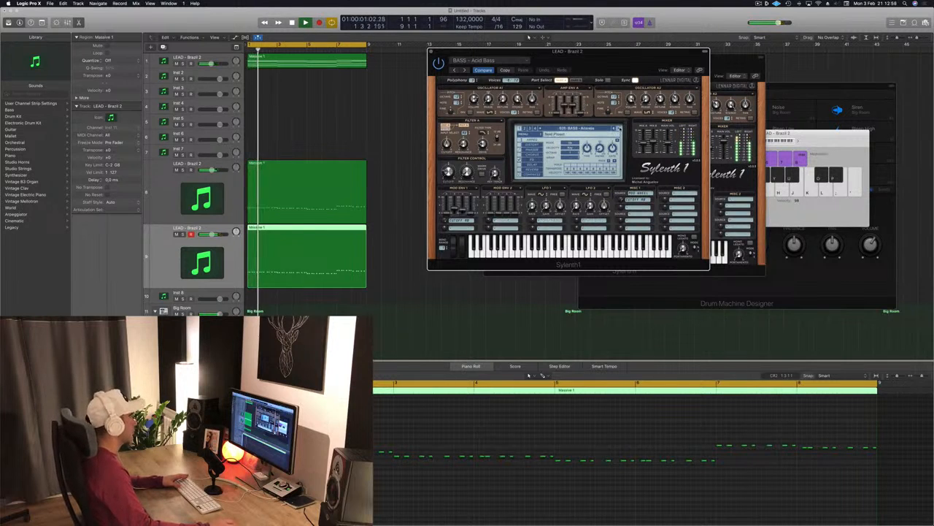
click(620, 128)
click(620, 129)
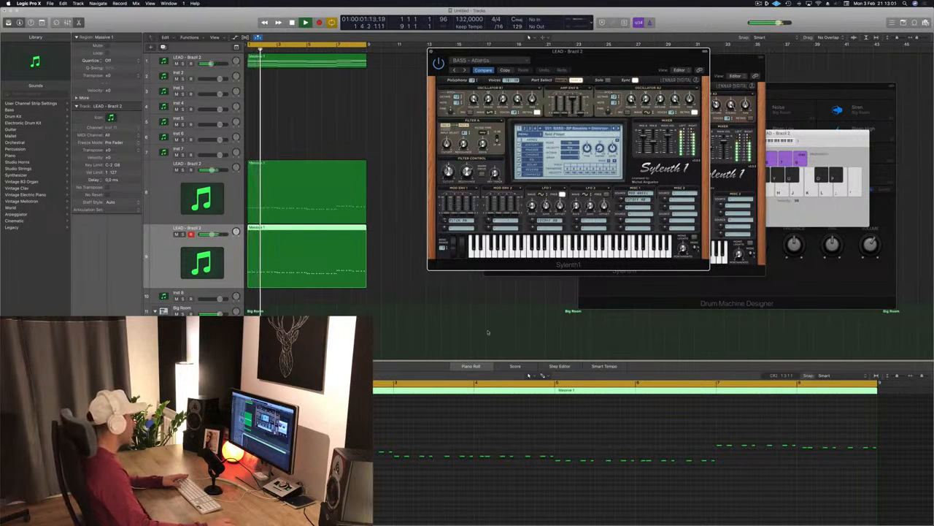
click(434, 461)
key(space)
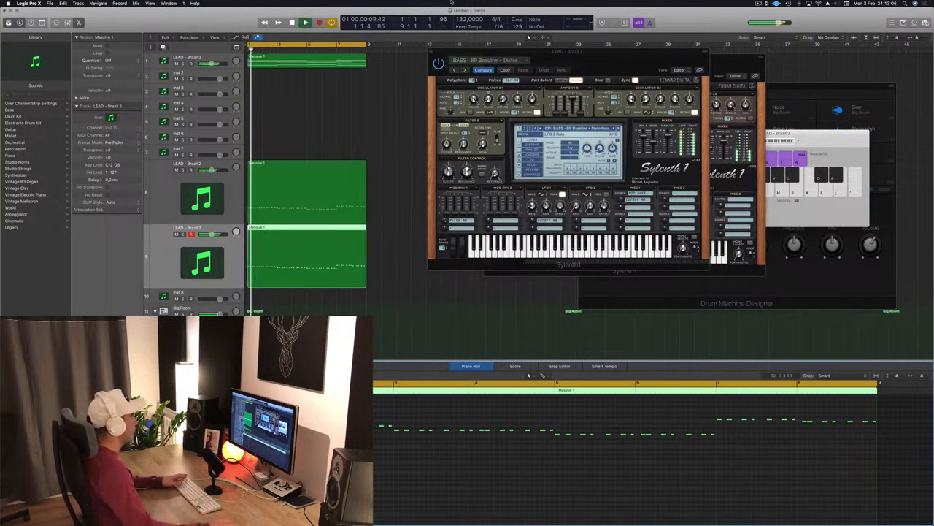
- Audition the layered lead regions and mute the new bass-preset track
click(295, 187)
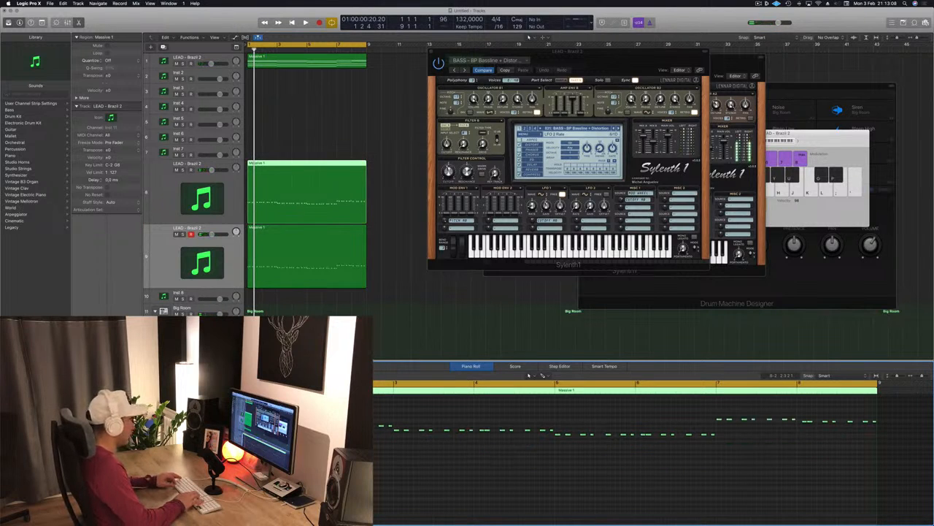
key(space)
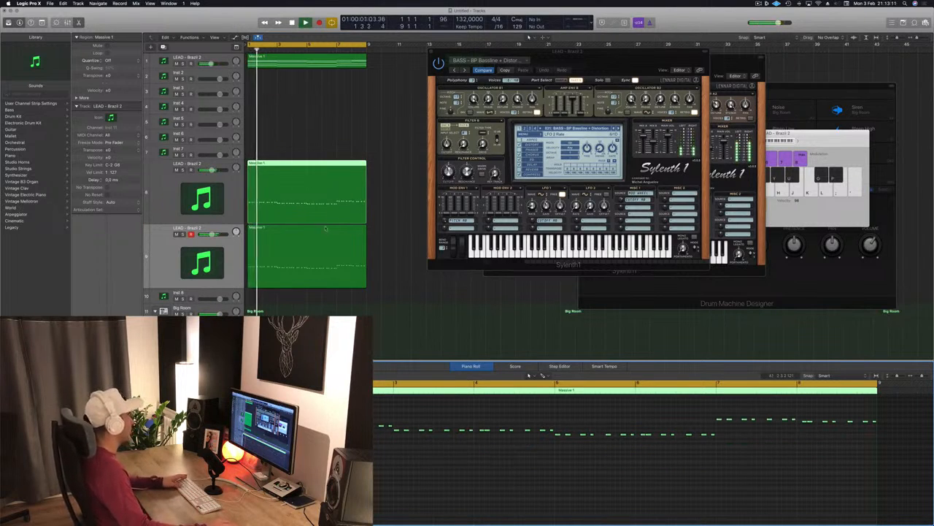
click(305, 261)
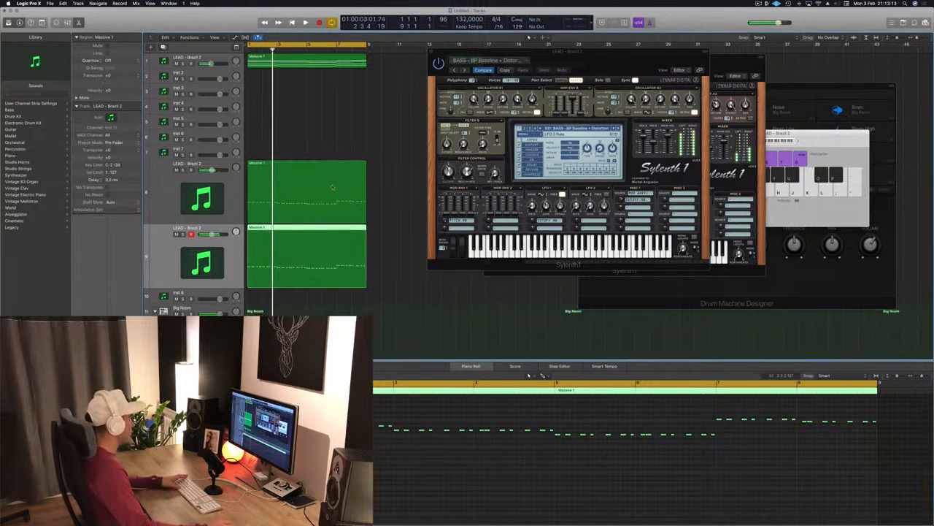
key(space)
key(space)
key(space)
key(space)
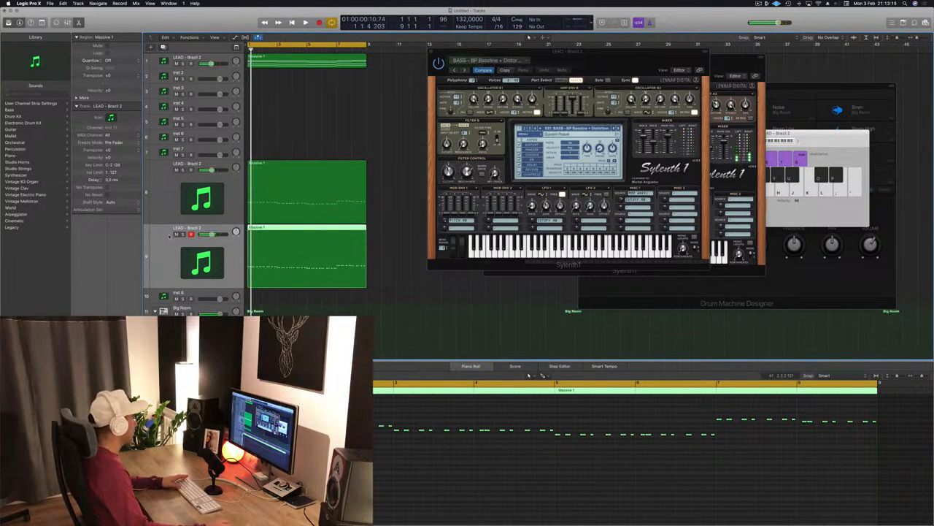
click(175, 234)
key(space)
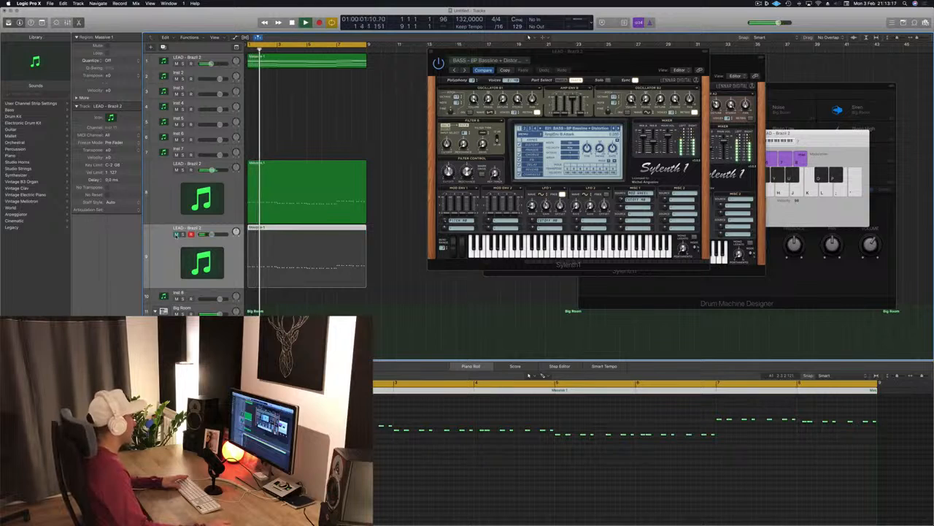
- Play the lead arrangement and unmute the bass-preset track
click(298, 219)
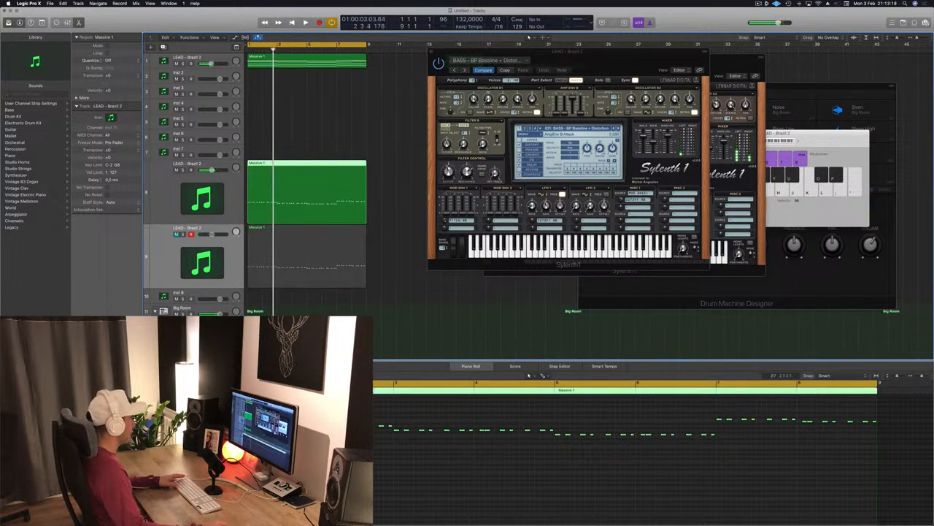
click(340, 481)
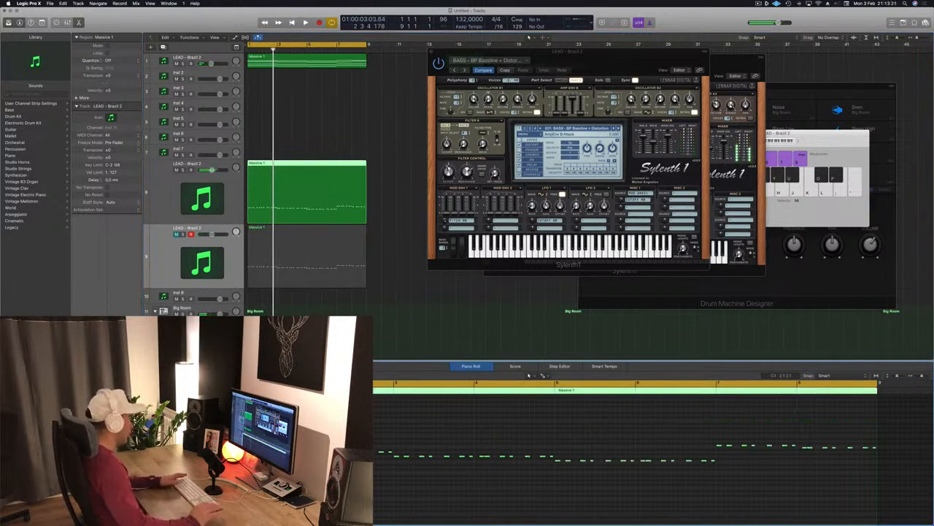
key(space)
click(318, 270)
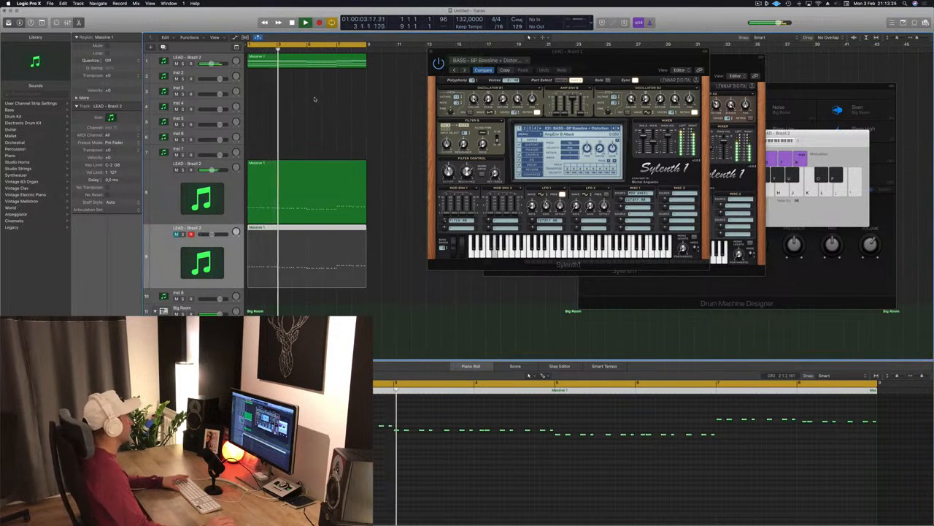
click(177, 234)
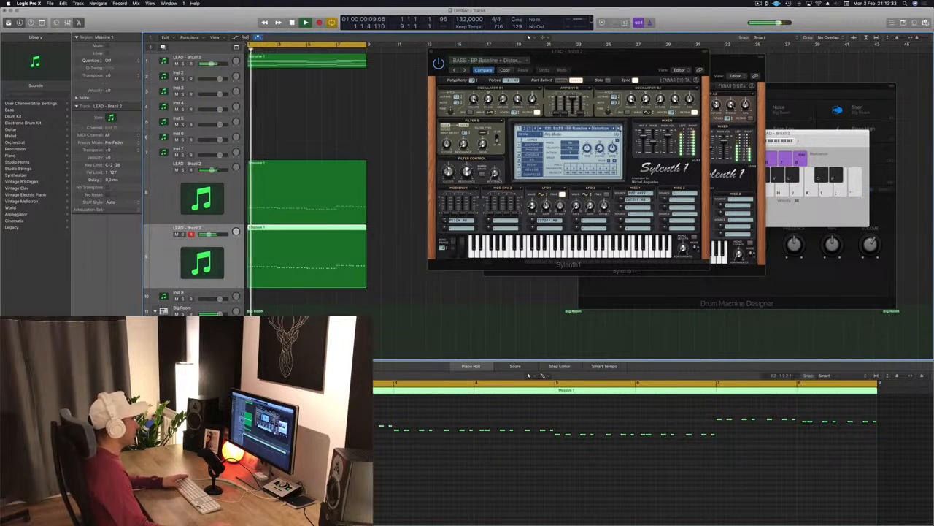
- Step through Sylenth1 bass presets during playback, settling on BASS - Feelin Good, and reposition the plugin windows
click(620, 129)
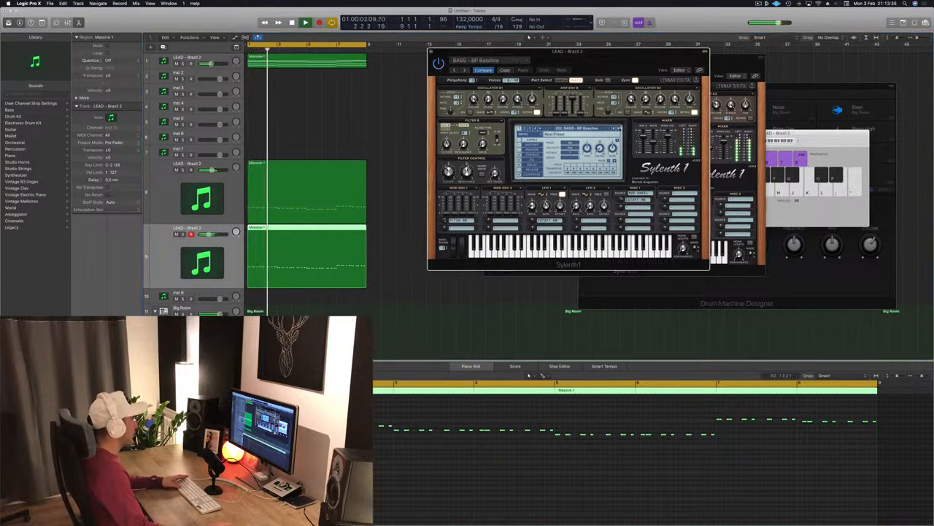
click(620, 128)
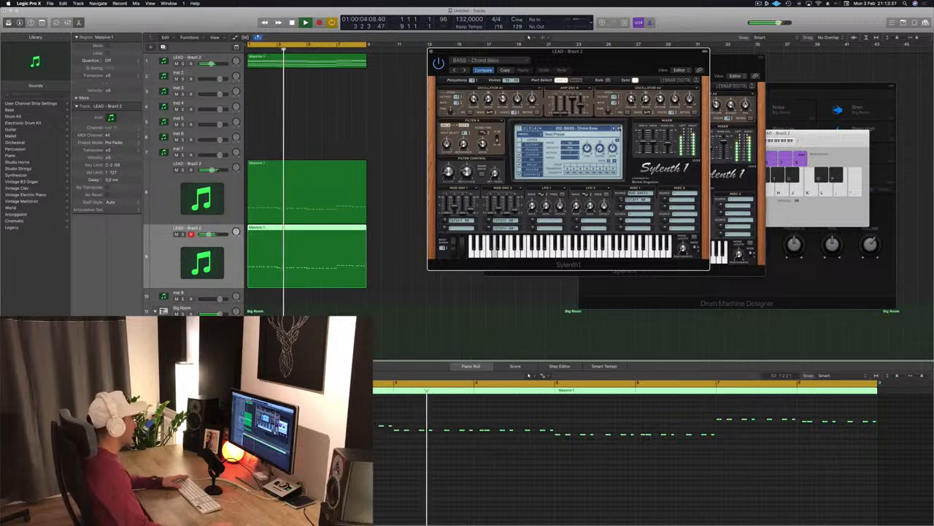
click(620, 129)
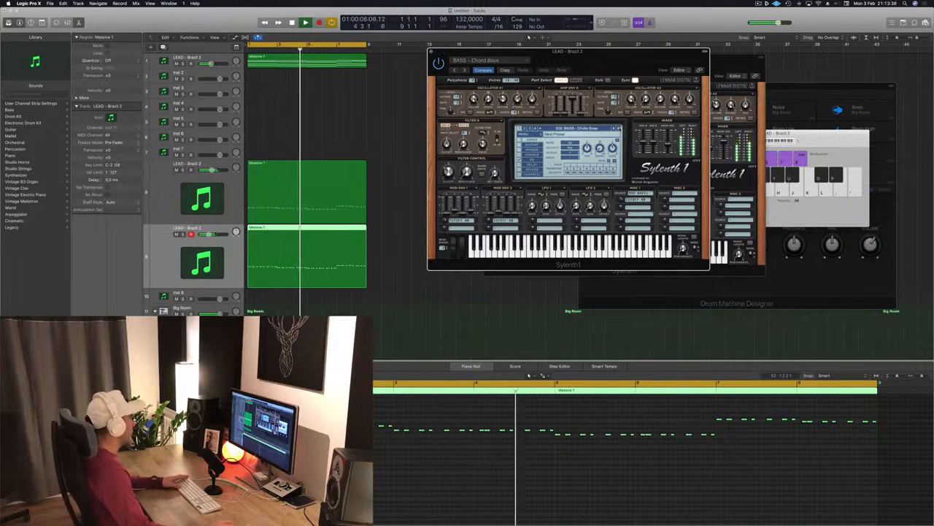
click(620, 129)
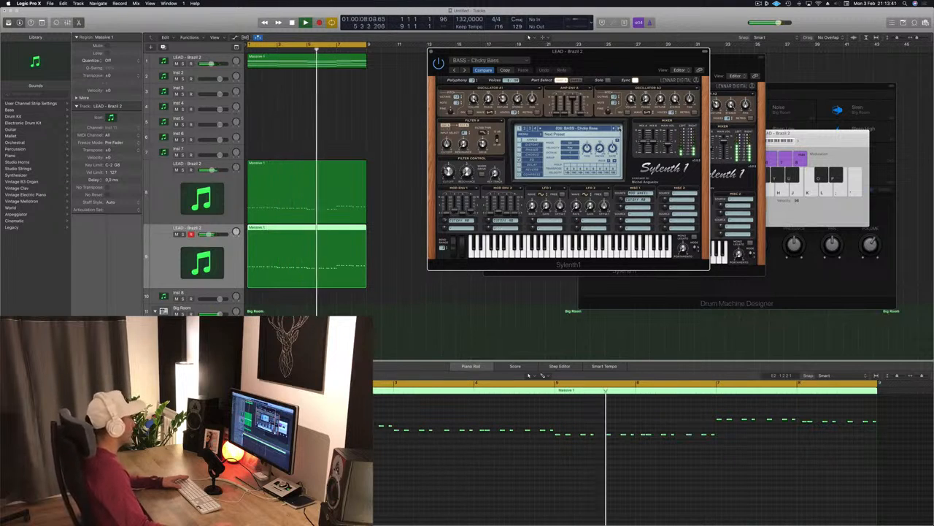
click(620, 129)
click(620, 128)
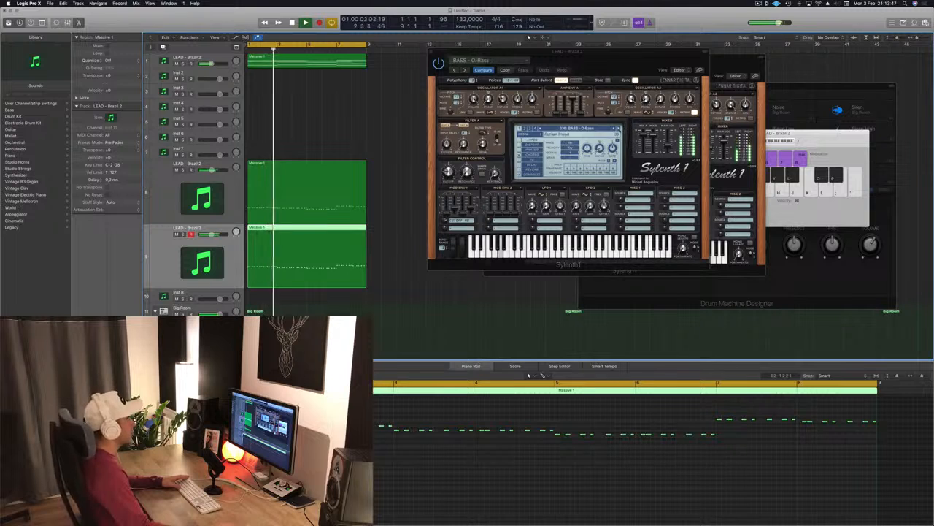
click(620, 129)
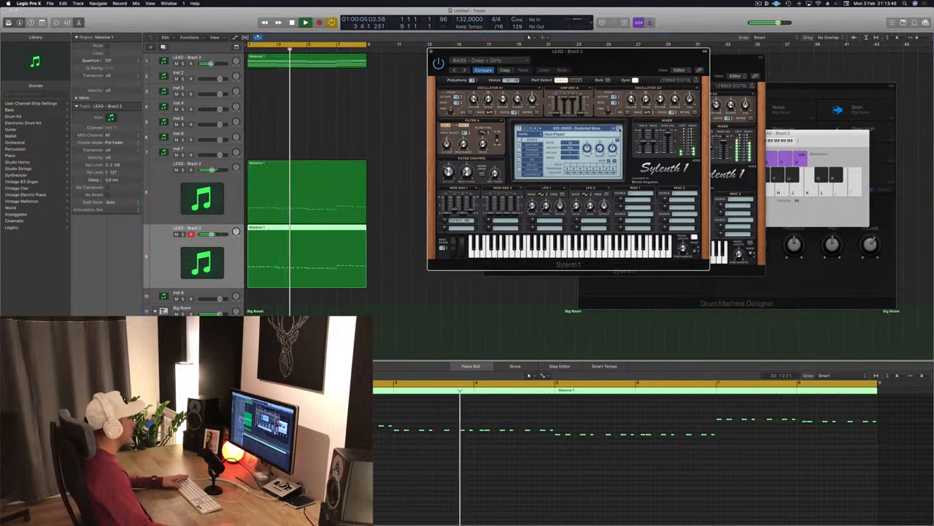
click(620, 129)
click(620, 129)
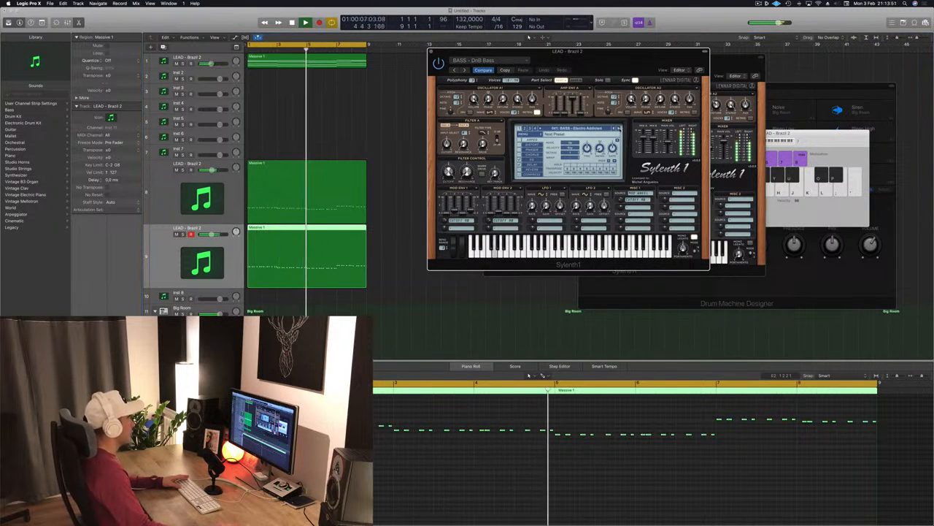
click(620, 129)
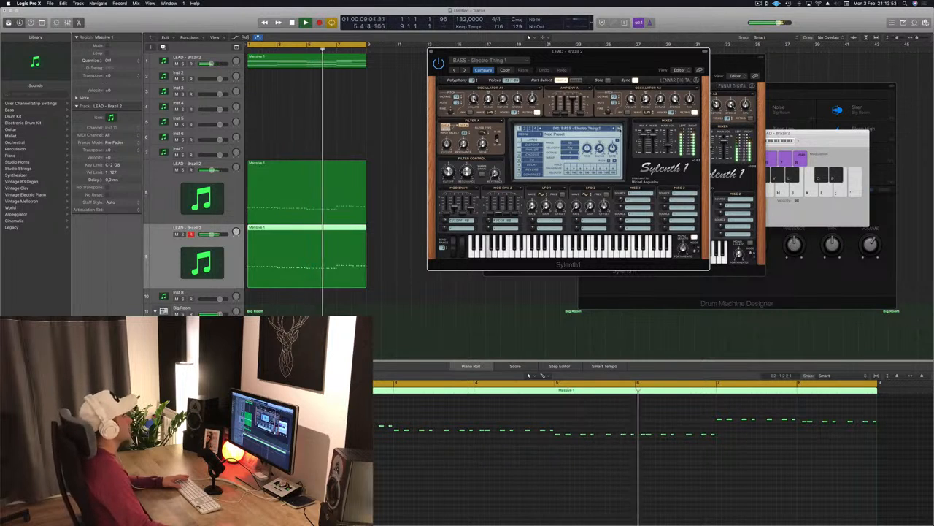
click(620, 128)
click(620, 128)
click(620, 128)
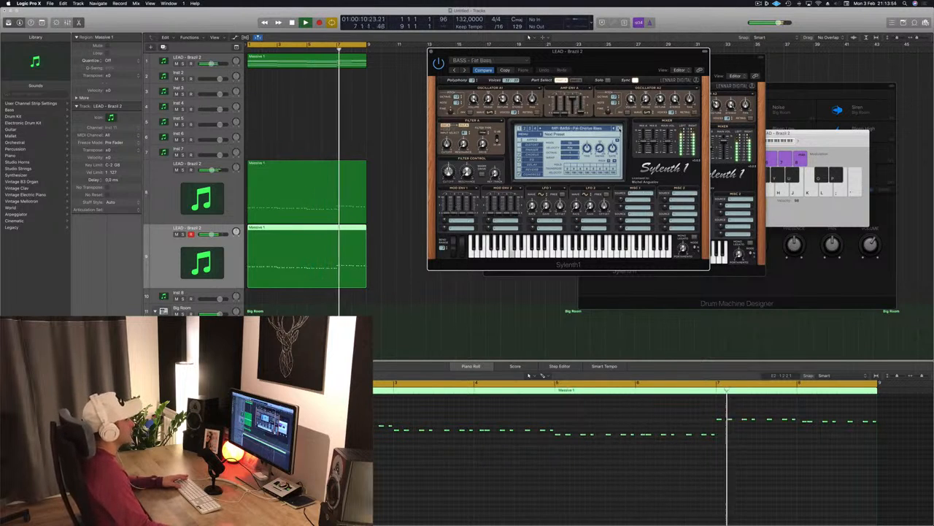
click(619, 129)
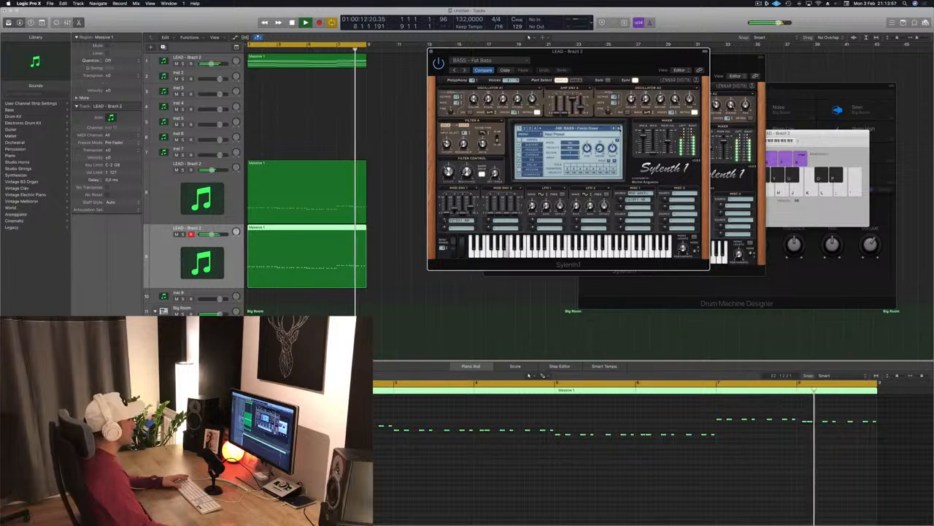
drag(612, 64, 670, 130)
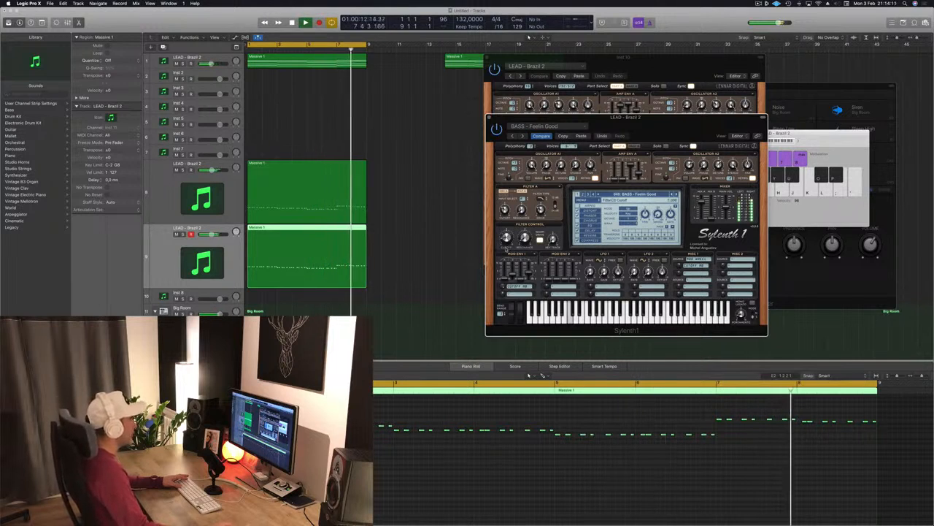
drag(636, 117, 587, 102)
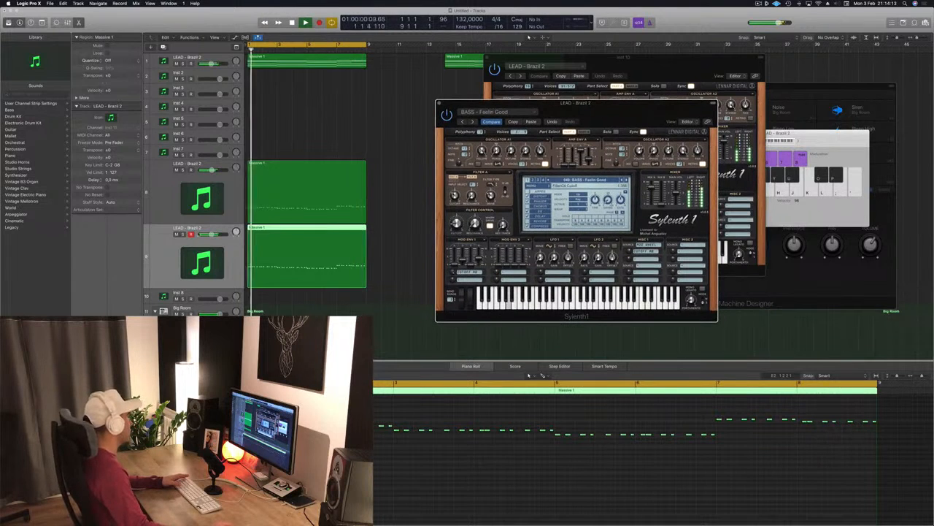
- Solo and mute the lead tracks in turn to compare the Feelin Good layer, returning to the start
click(182, 234)
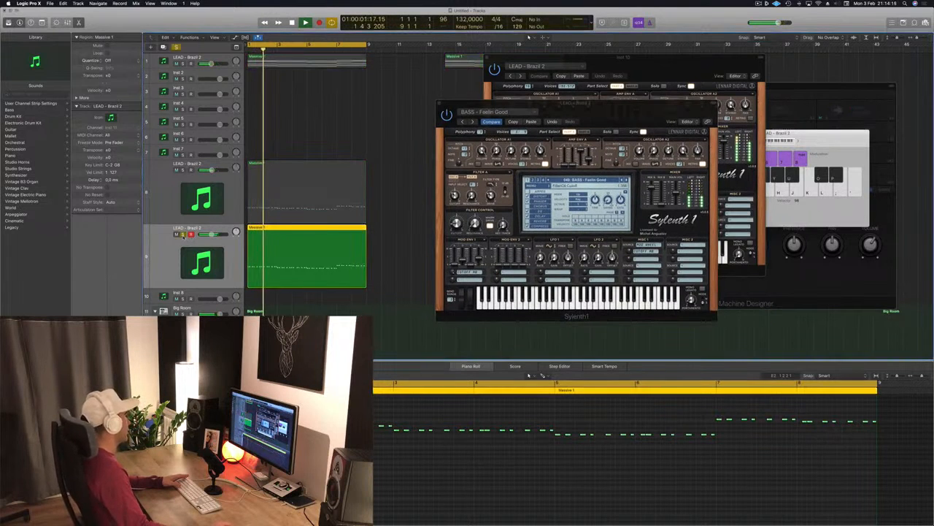
click(183, 170)
click(182, 170)
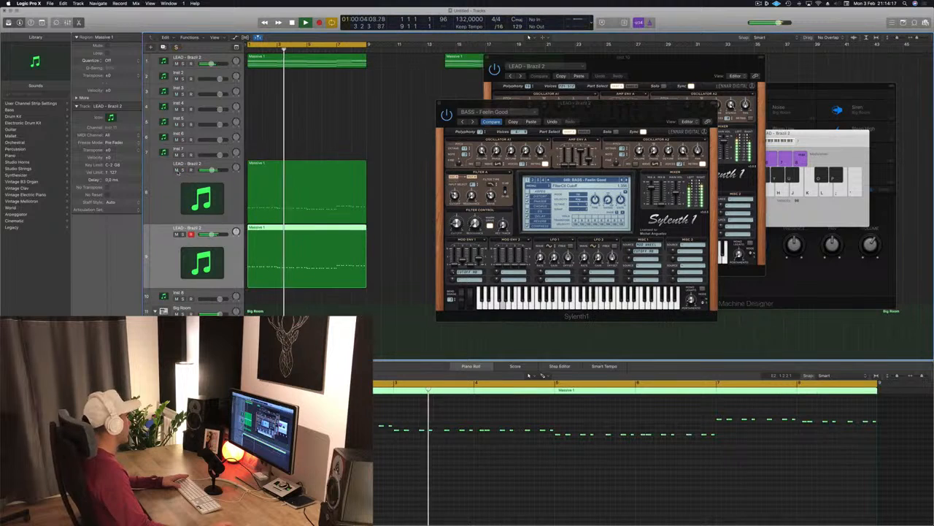
click(176, 170)
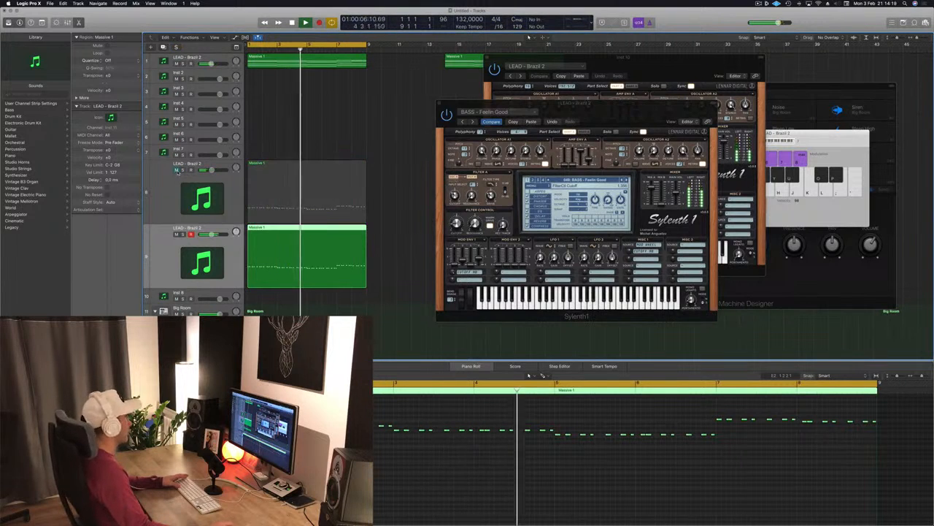
click(176, 170)
key(Return)
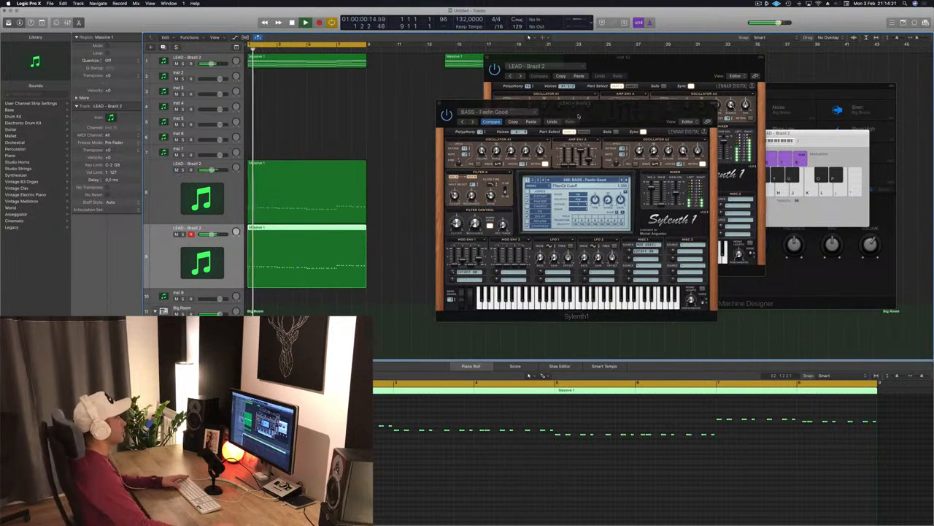
- Close the Feelin Good plugin window and select the top lead track's region, returning playback to the start
drag(578, 116, 454, 108)
click(407, 108)
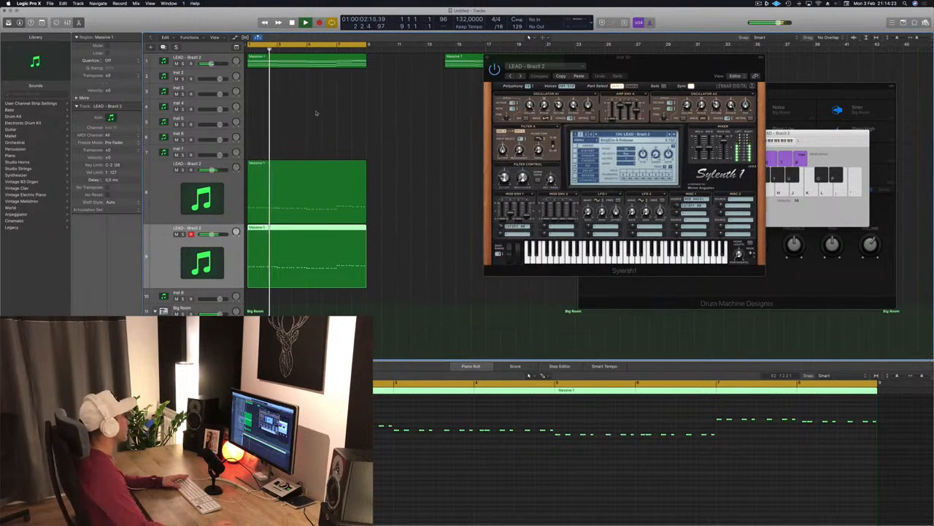
click(301, 61)
drag(511, 57, 544, 57)
key(Return)
key(Return)
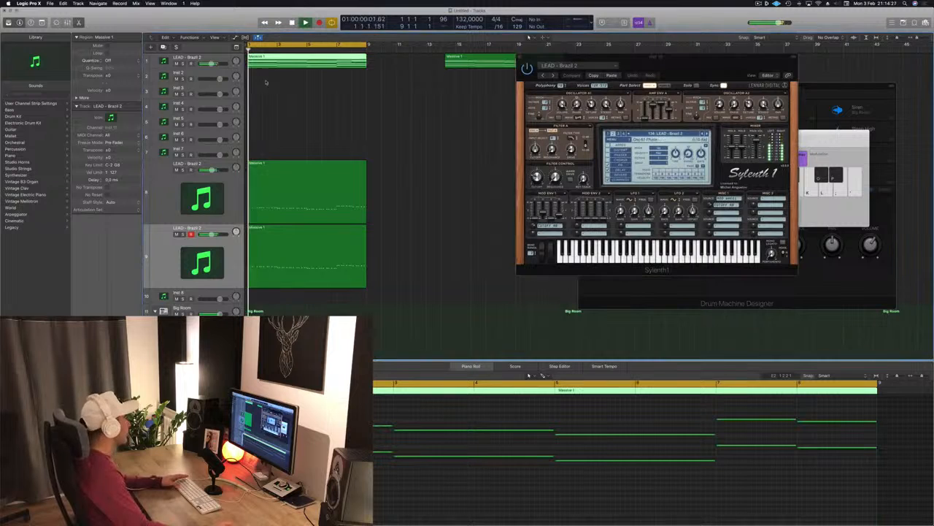
- Open the Sylenth1 instance of the top LEAD - Brazil 2 track and move its window aside
click(173, 62)
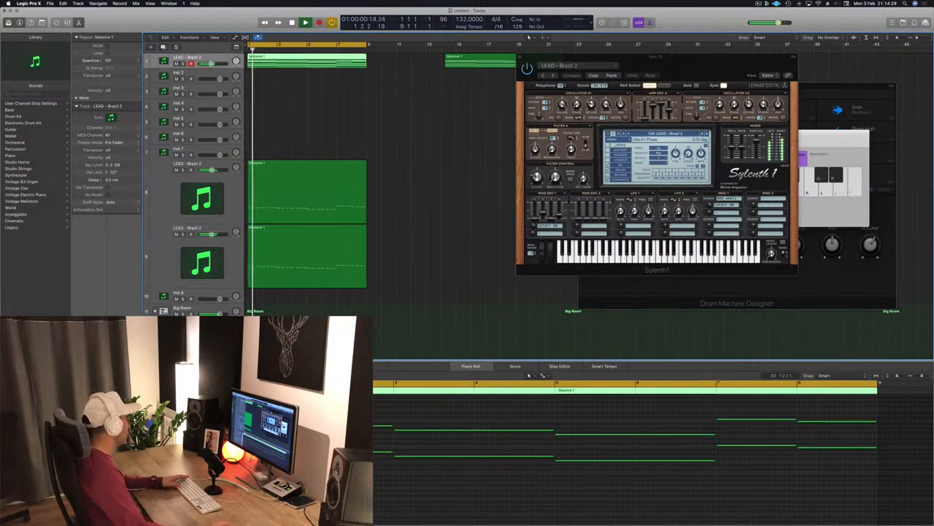
click(89, 347)
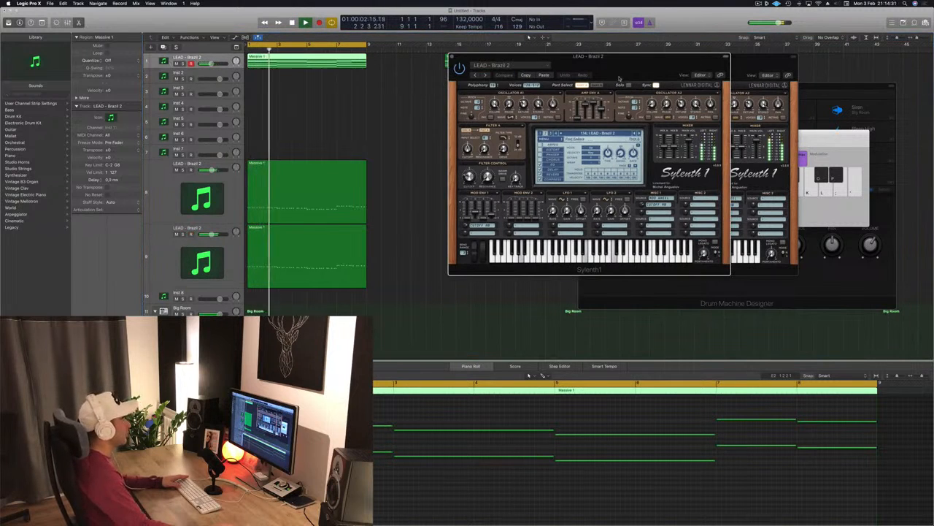
drag(619, 78, 675, 74)
click(202, 59)
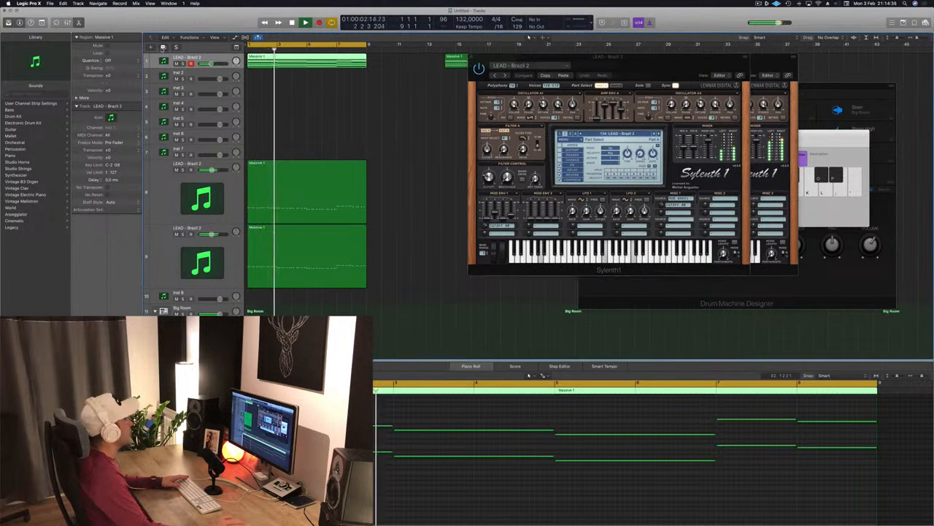
- Create a new track with duplicate settings of the top lead and copy its region onto it
key(super+d)
key(super+d)
click(324, 67)
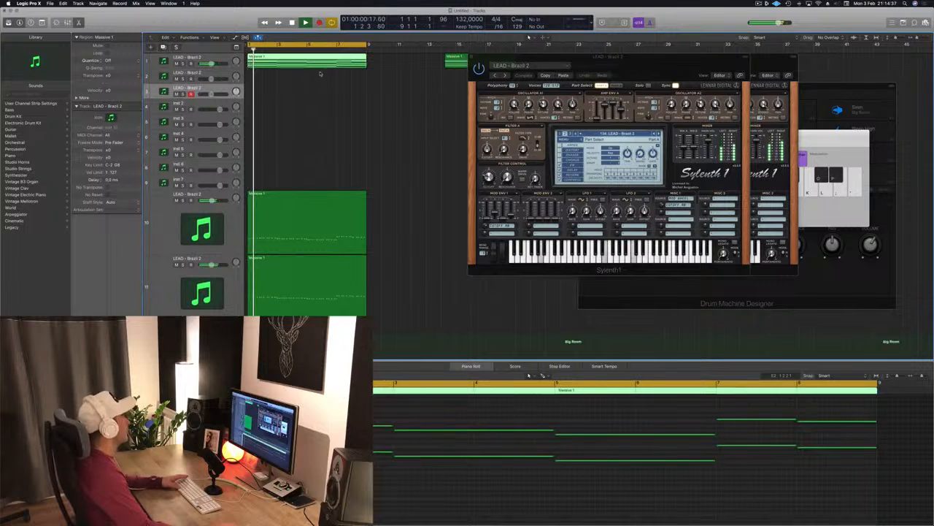
drag(295, 62, 270, 63)
- Mute the original top lead track and play the copied region on the new track
click(176, 64)
key(space)
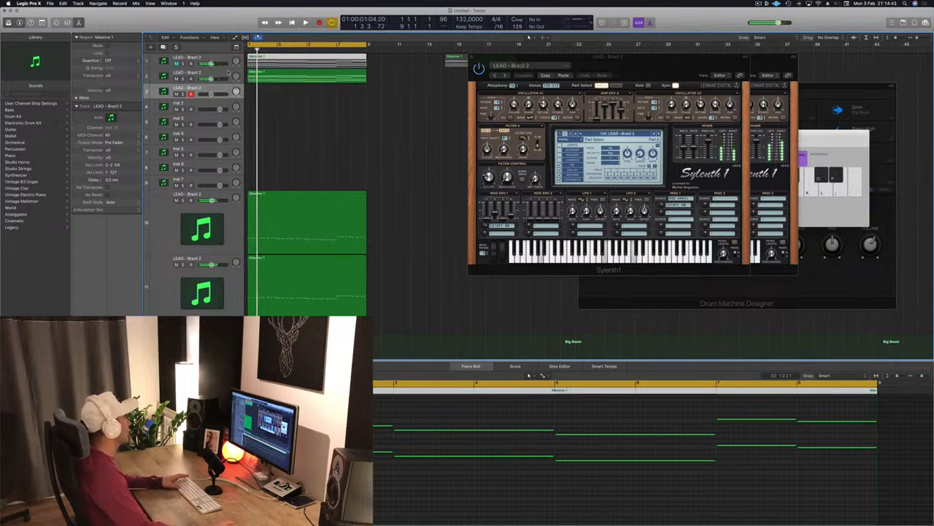
click(295, 82)
key(space)
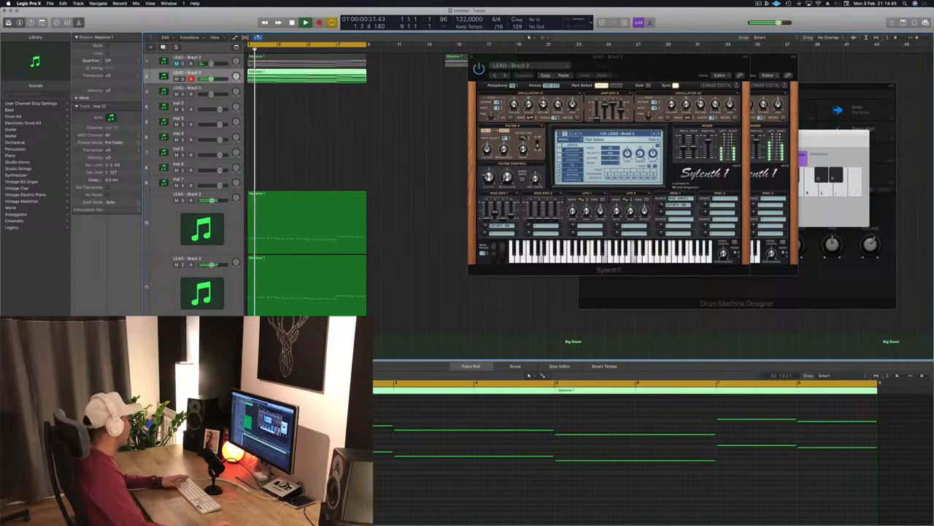
- Open the new track's Sylenth1 instance and move its window into view
click(89, 351)
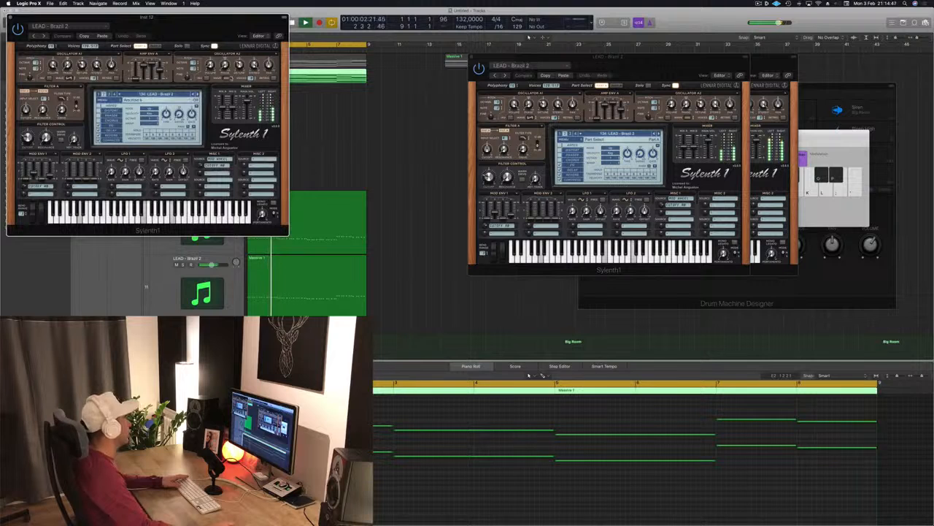
drag(184, 20, 470, 116)
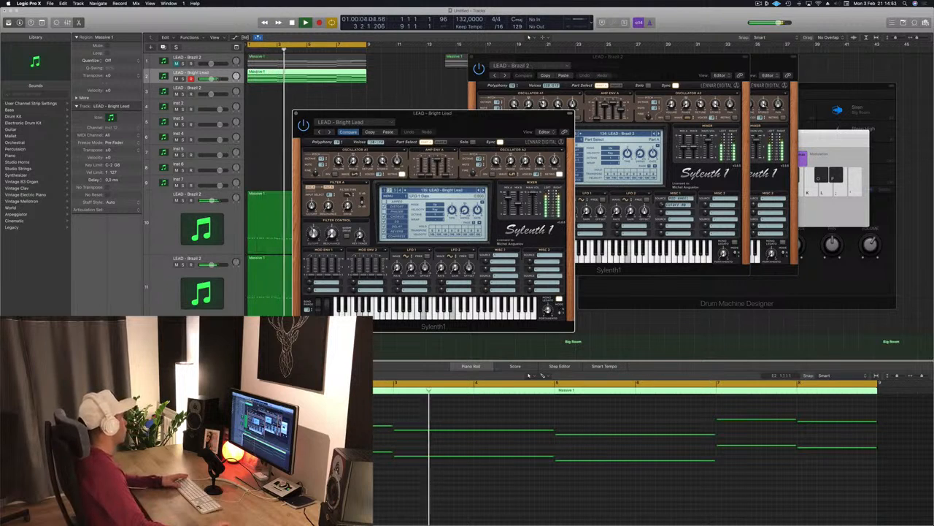
drag(211, 79, 208, 78)
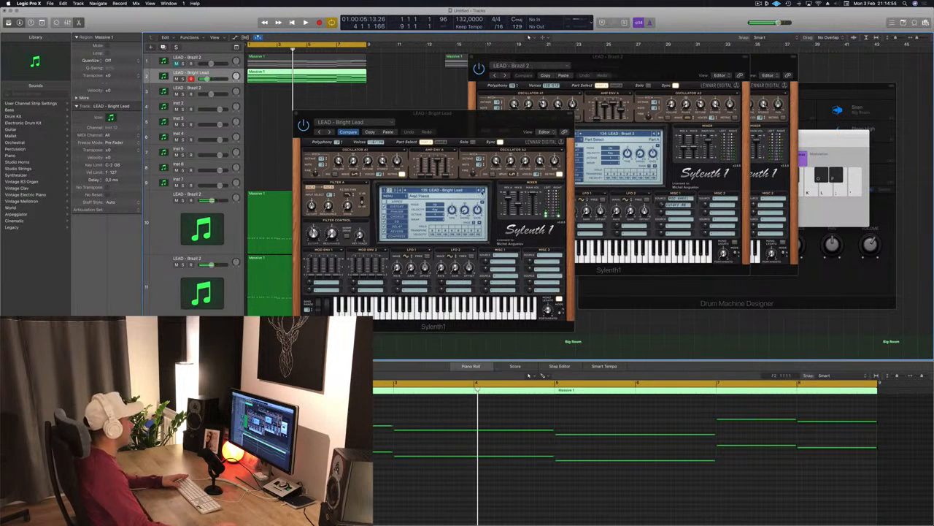
- Step through lead presets on the new track while starting and stopping playback
click(483, 191)
key(space)
click(483, 190)
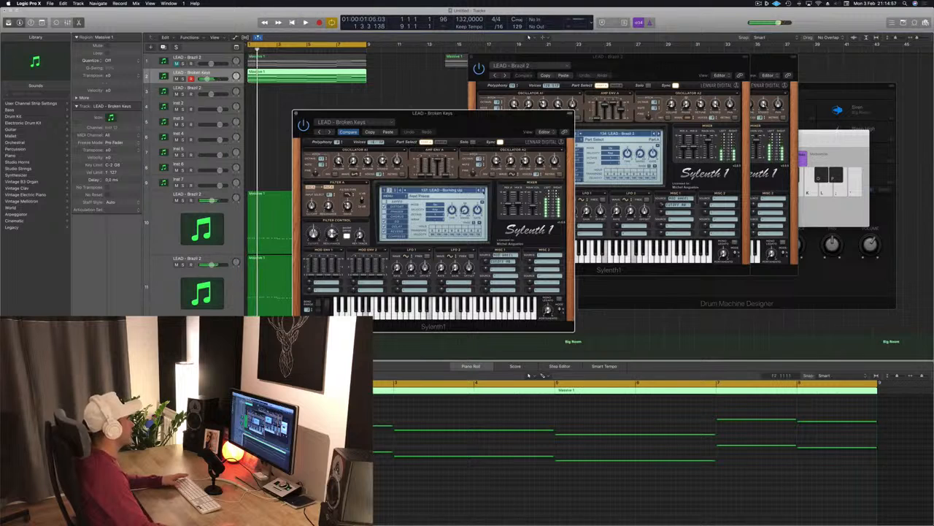
click(483, 191)
key(space)
- Load the PAD - Air Pad preset from the Sylenth1 preset list and move the plugin window
click(469, 190)
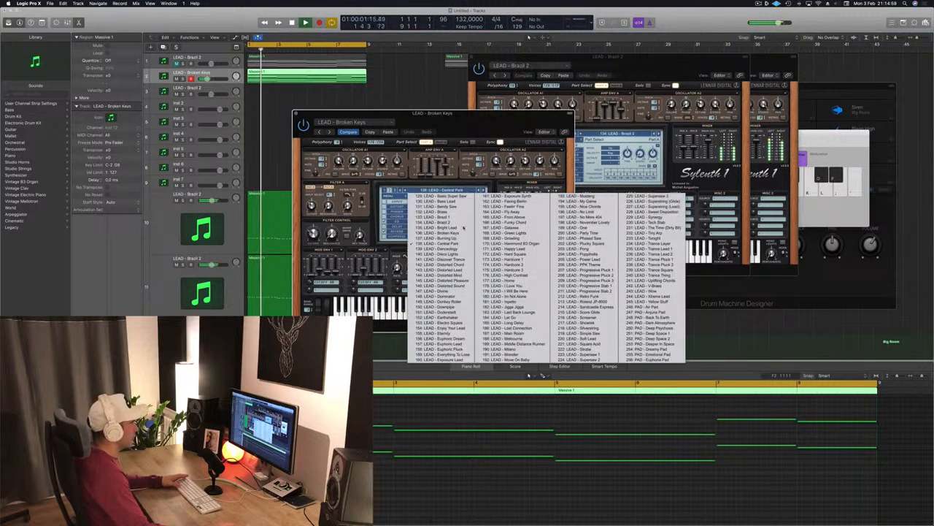
click(643, 307)
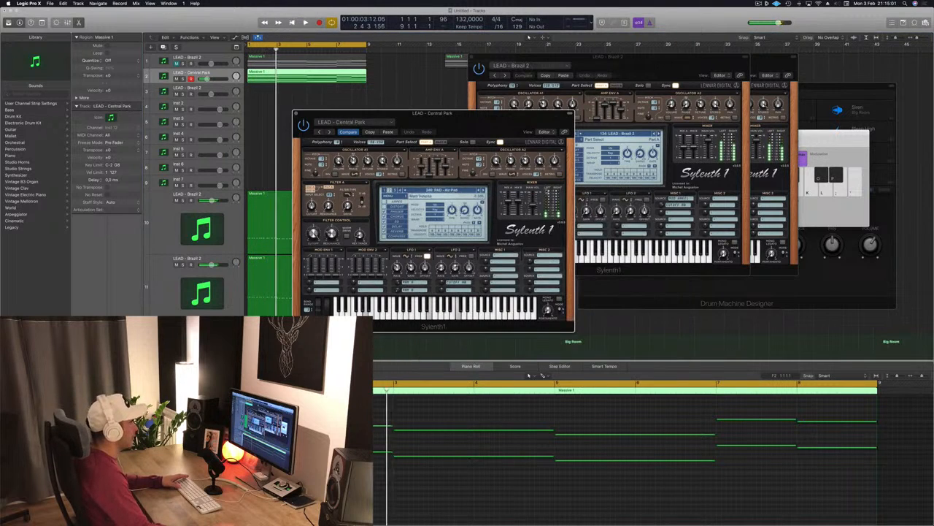
drag(500, 124, 627, 119)
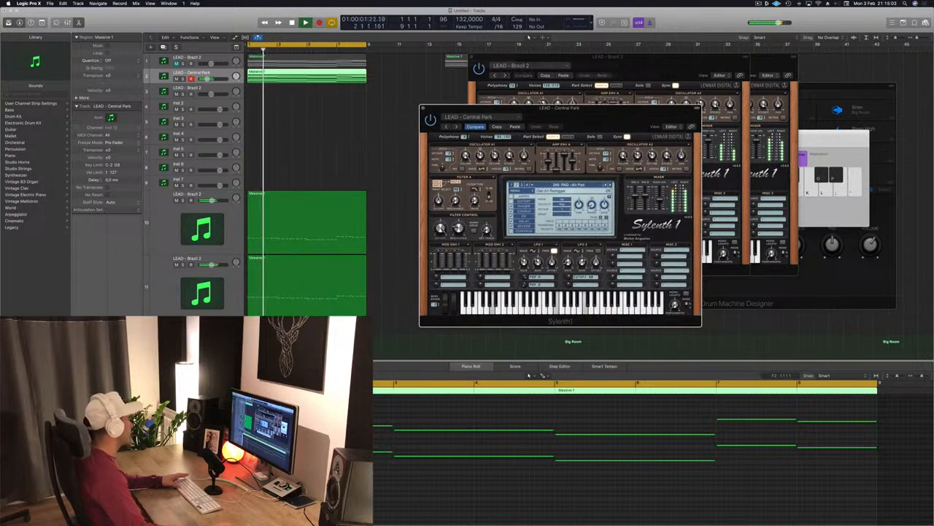
- Start playback and switch the new track's Sylenth1 to the PAD - Arjuna Pad preset, repositioning the plugin window
key(Return)
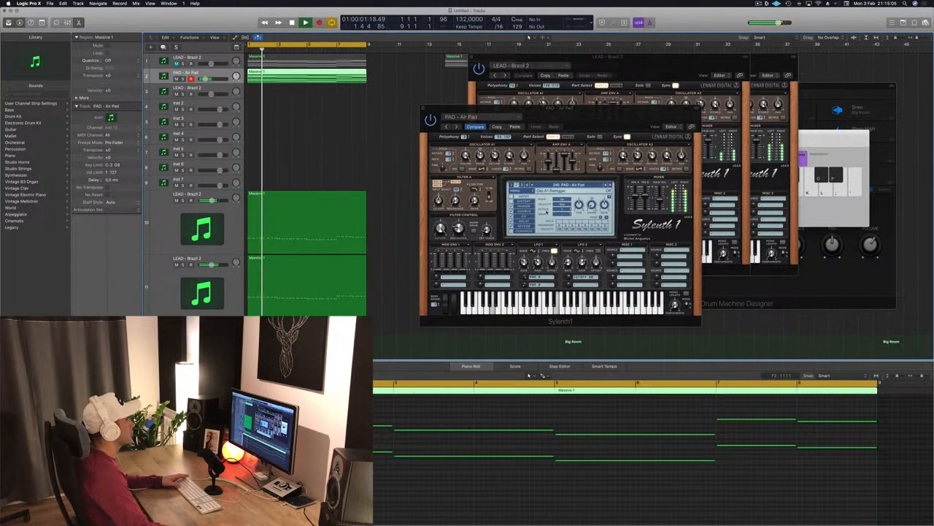
key(space)
click(610, 185)
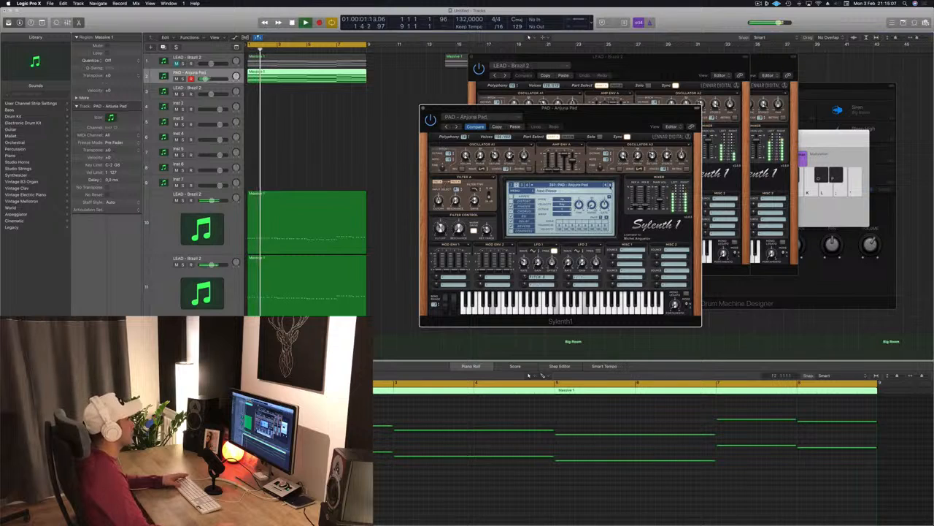
drag(605, 117, 647, 112)
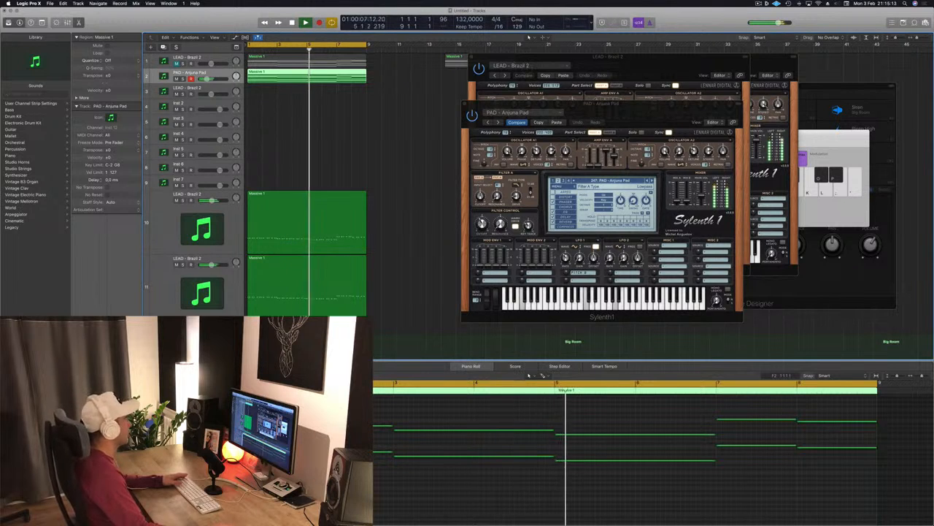
- Close the pad's Sylenth1 window and the overlapping lead Sylenth1 window
drag(602, 104, 555, 108)
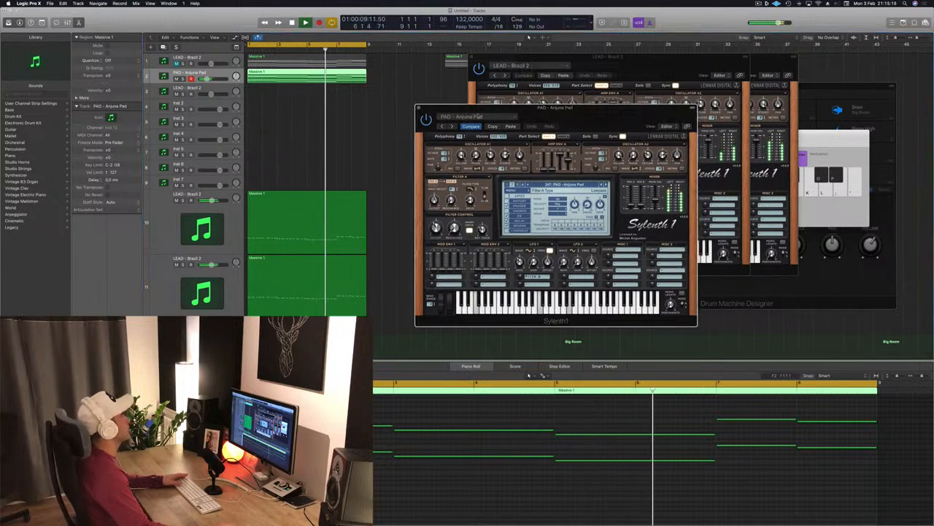
click(417, 108)
drag(627, 61, 472, 135)
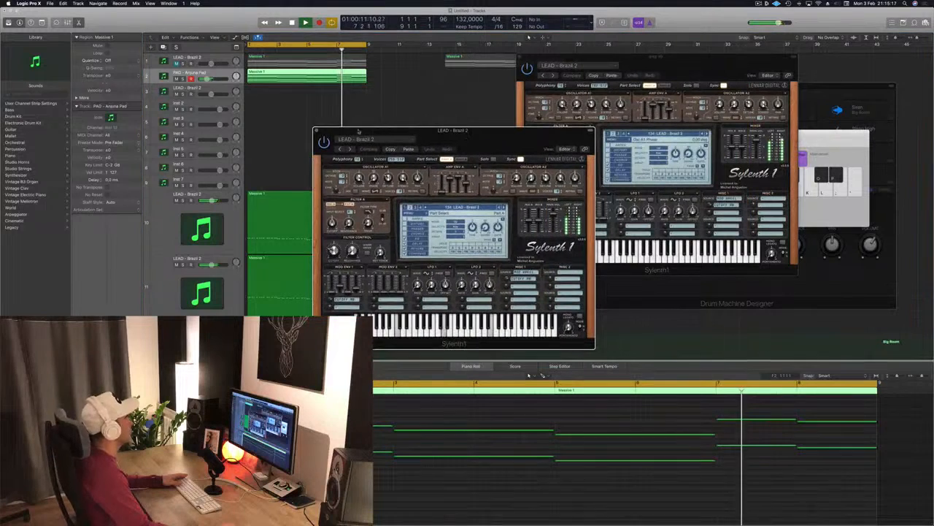
click(317, 130)
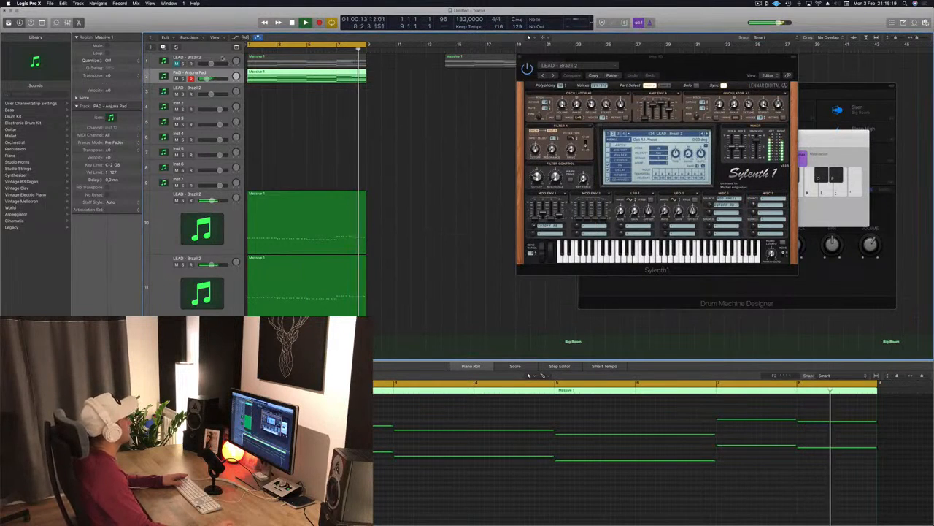
- Select the top lead track, unmute it, and play both layers together
click(222, 59)
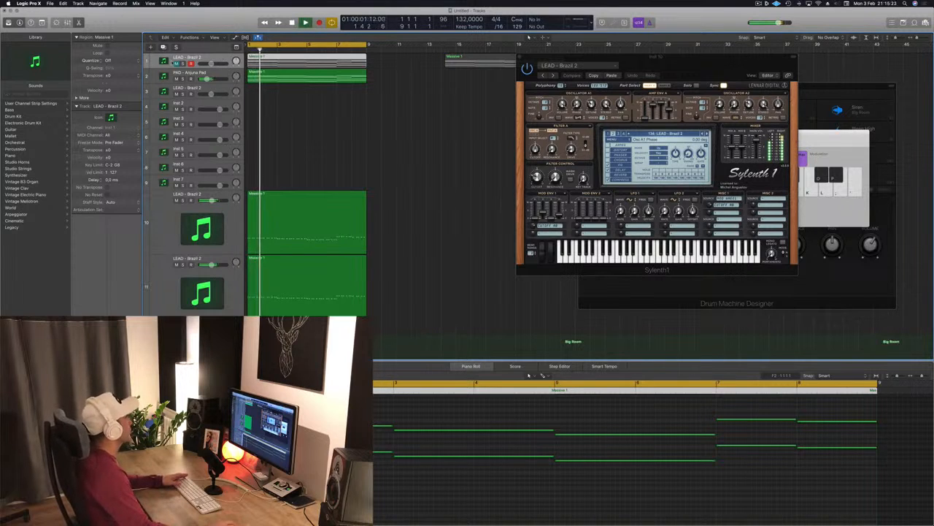
click(177, 63)
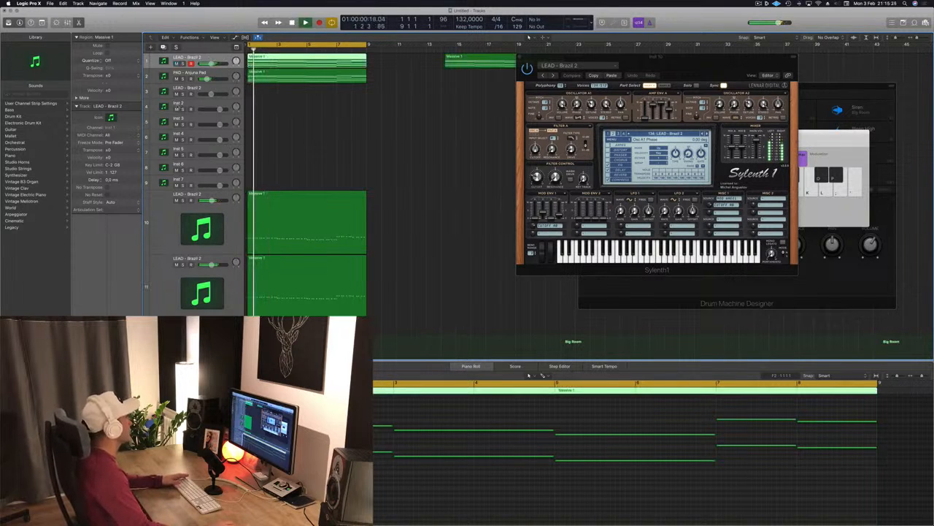
key(space)
key(space)
- Reopen the top lead track's Sylenth1 window and start and stop playback
click(89, 358)
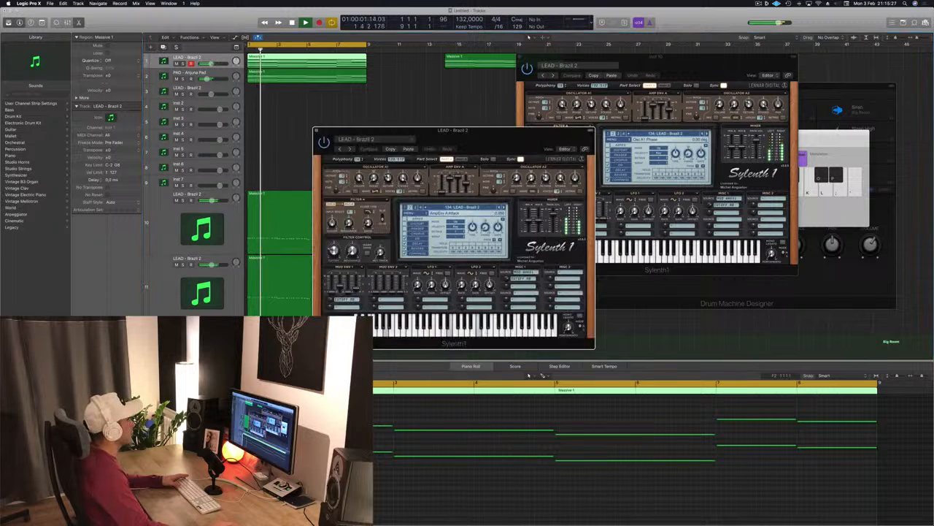
key(space)
key(space)
- Open the top lead region in the Piano Roll and select and resize its lower notes, then audition
double_click(323, 59)
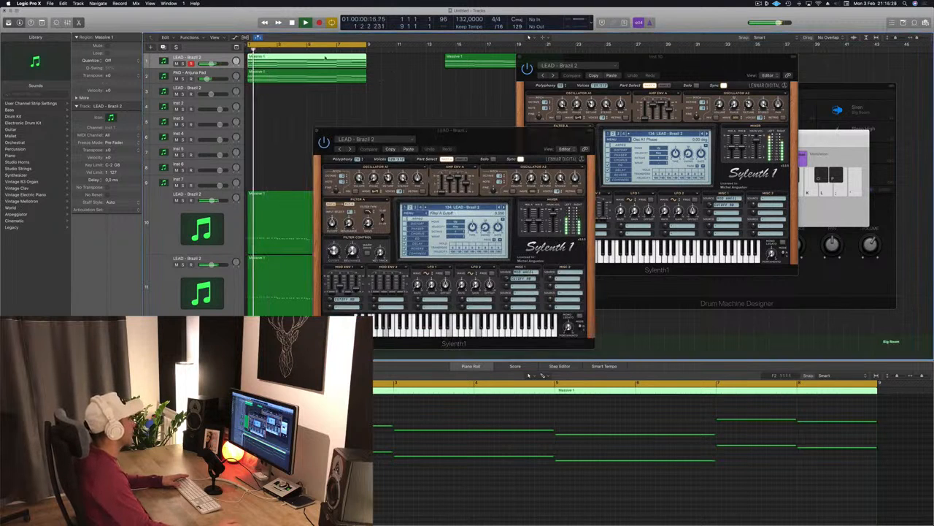
key(p)
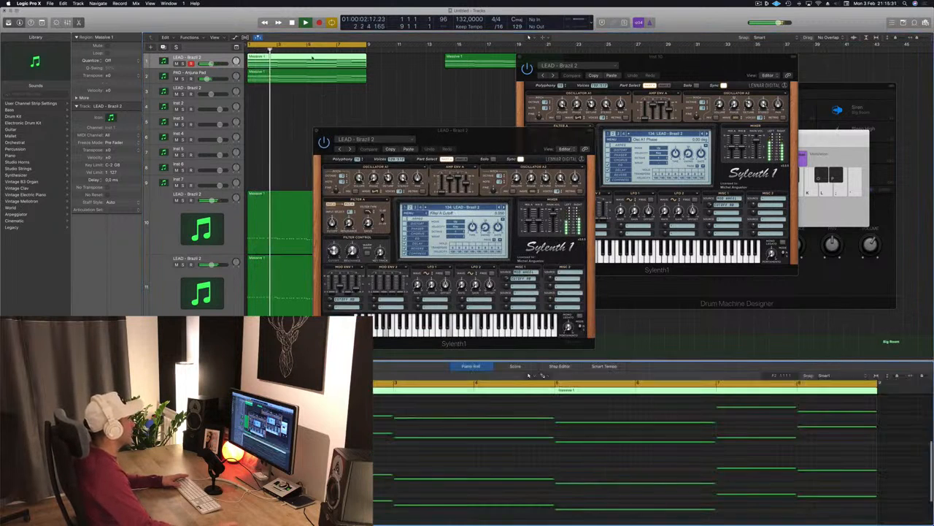
scroll(403, 452, left, 1)
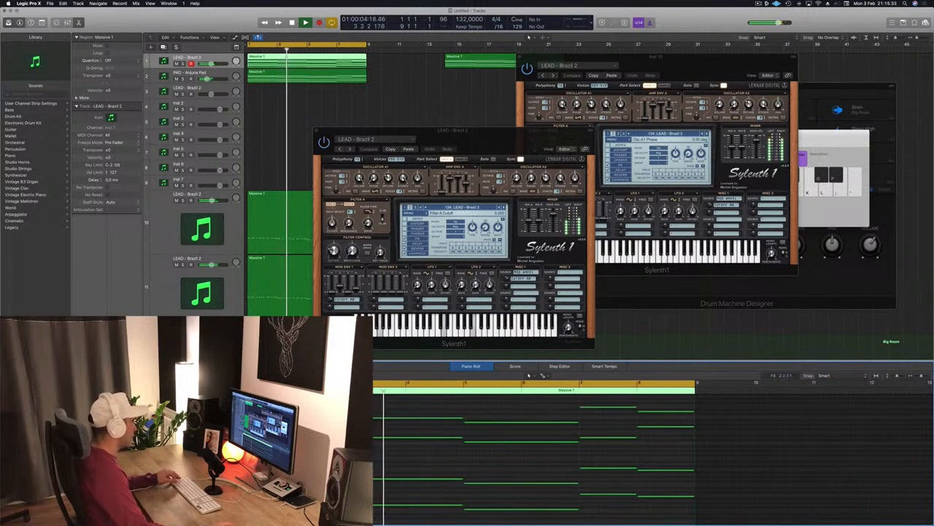
drag(307, 409, 521, 523)
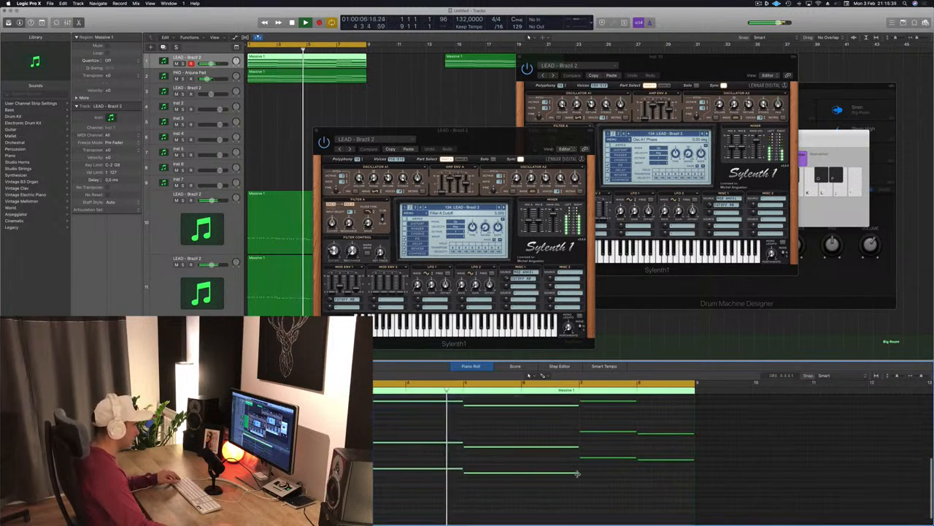
drag(578, 473, 520, 474)
scroll(448, 483, up, 5)
scroll(448, 483, down, 3)
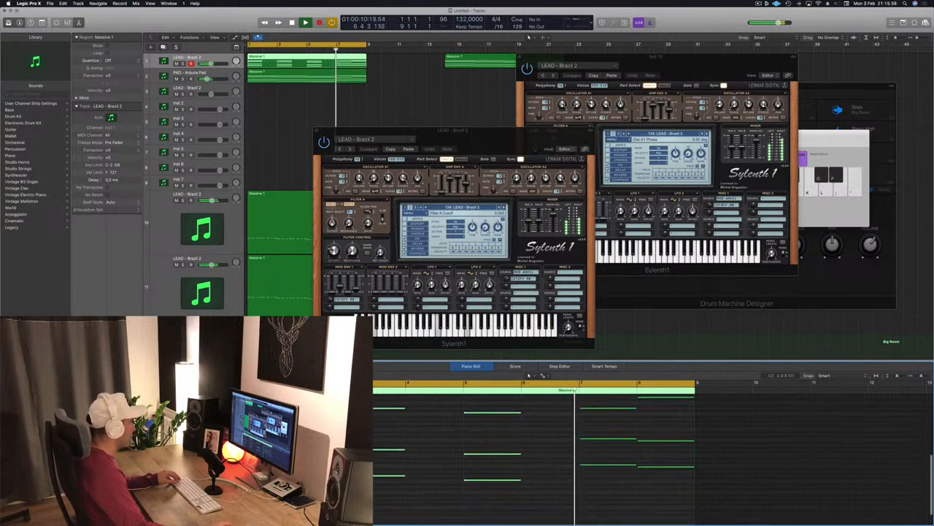
drag(241, 403, 578, 516)
drag(258, 485, 315, 486)
key(space)
- Reposition the lead Sylenth1 window while auditioning, then close it
key(space)
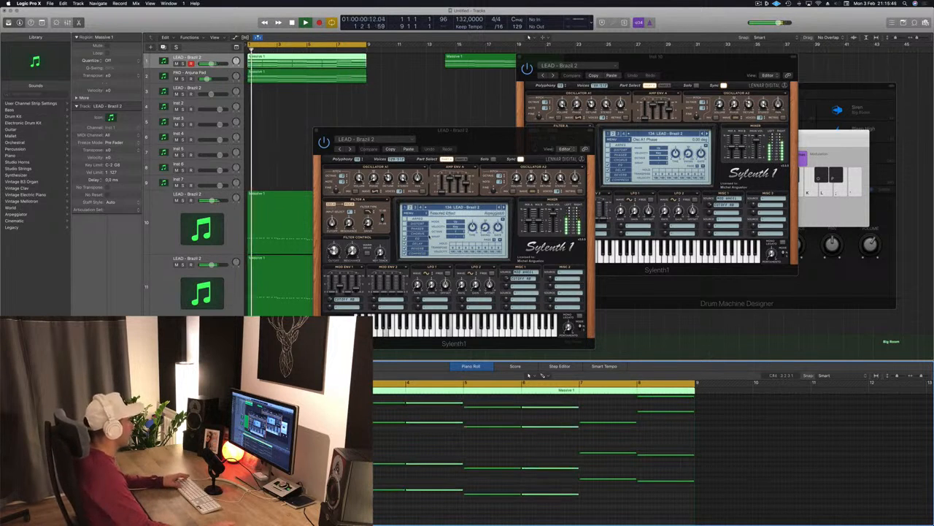
drag(492, 149, 554, 95)
key(space)
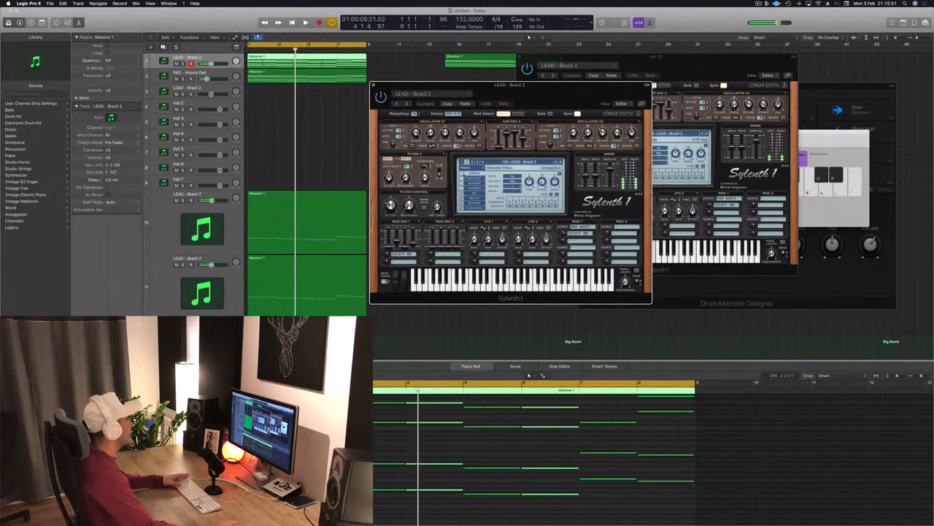
key(space)
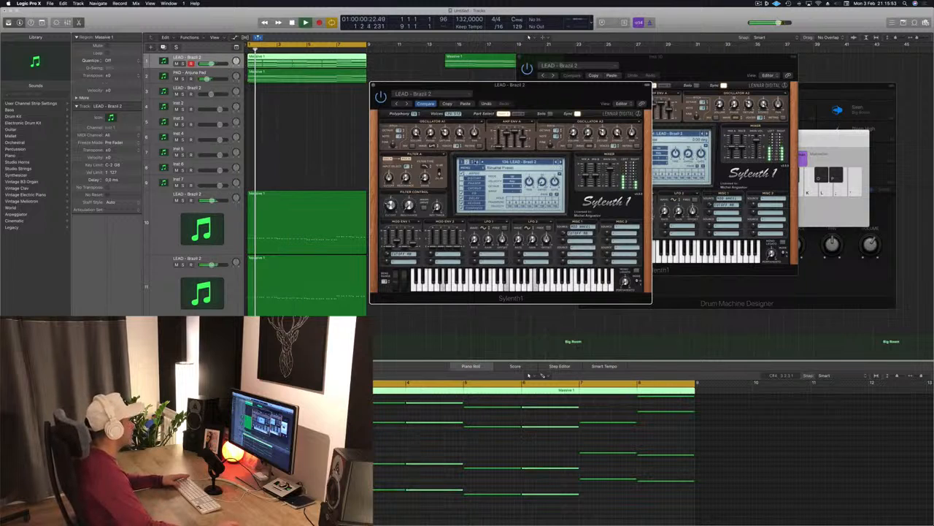
drag(546, 90, 563, 111)
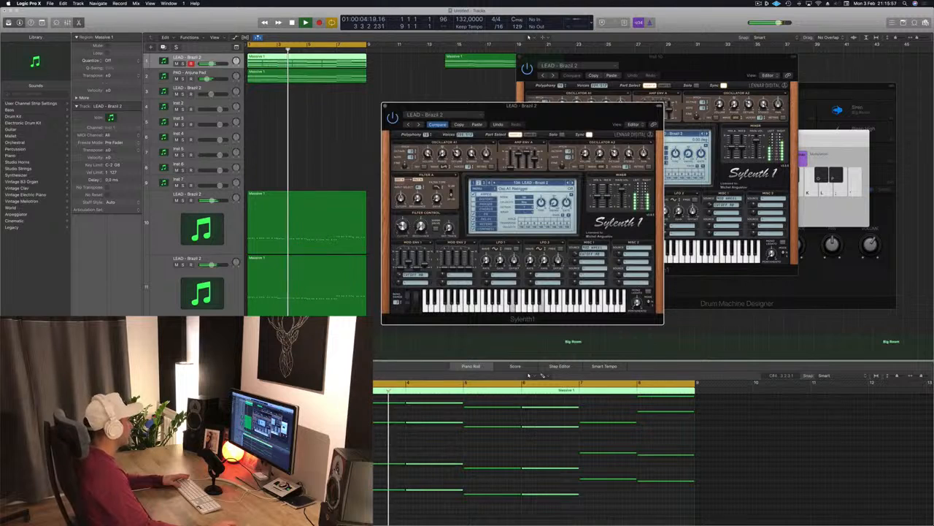
drag(597, 115, 587, 119)
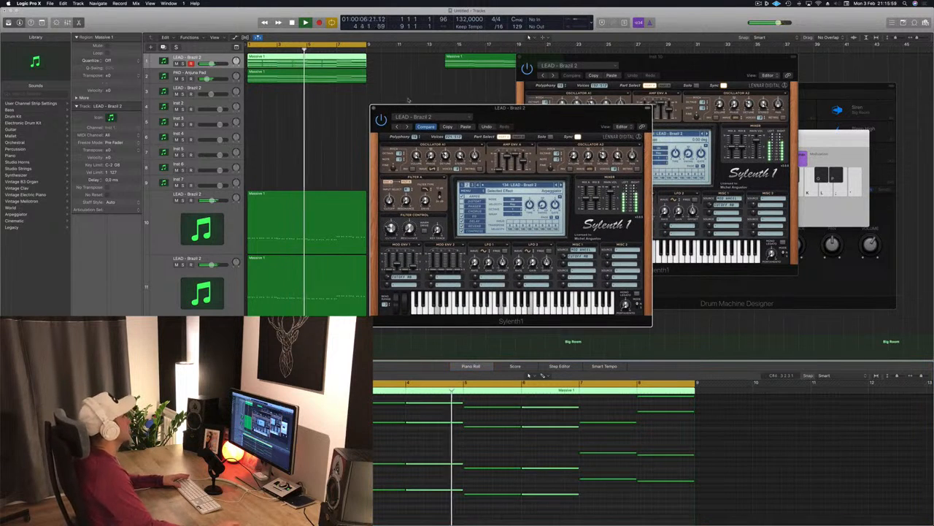
click(374, 108)
scroll(382, 137, down, 1)
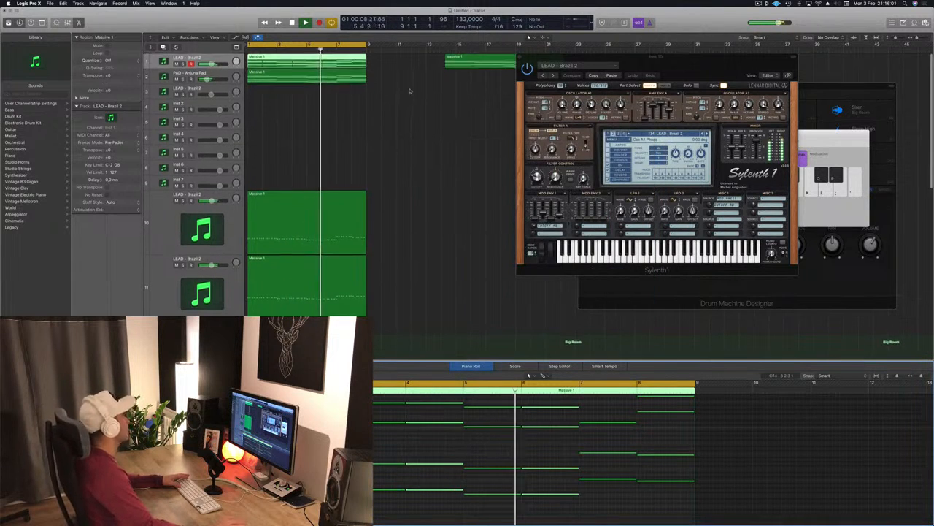
- Duplicate the PAD - Arjuna Pad track and copy a MIDI region onto the new track
click(219, 76)
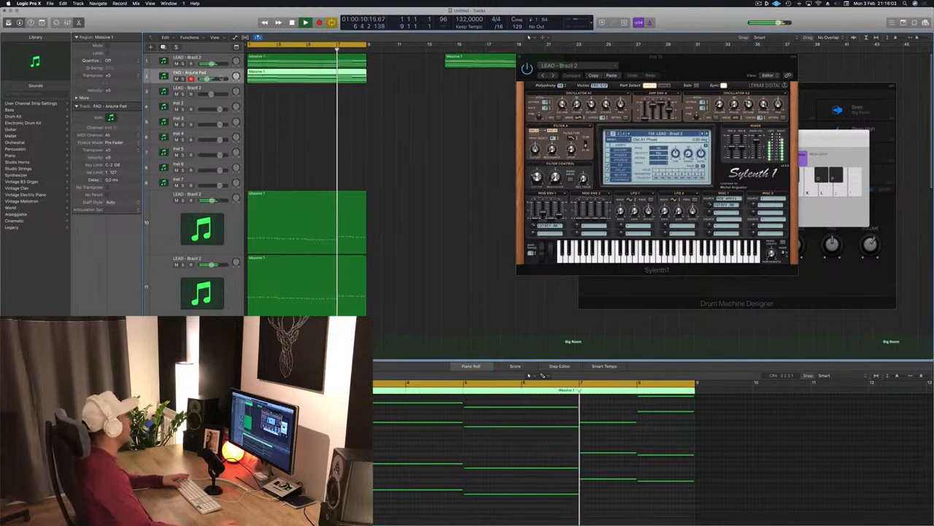
key(super+d)
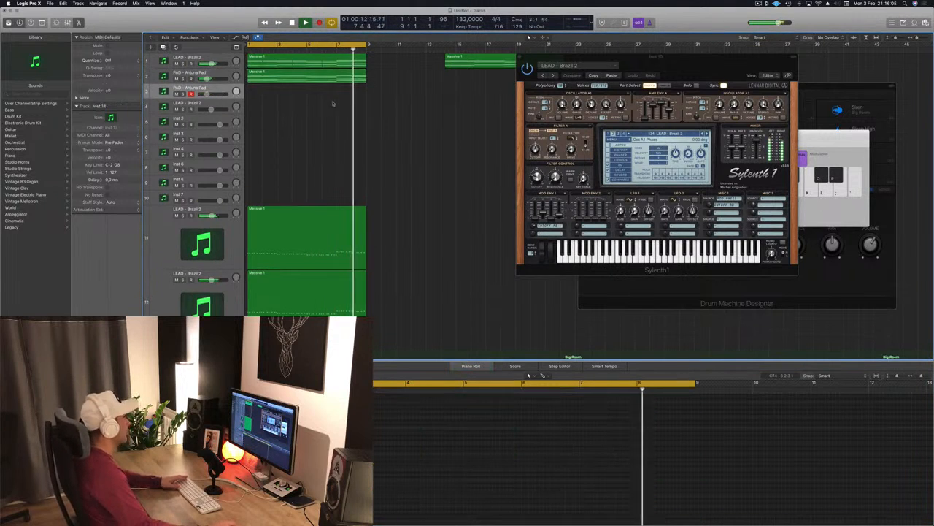
click(299, 79)
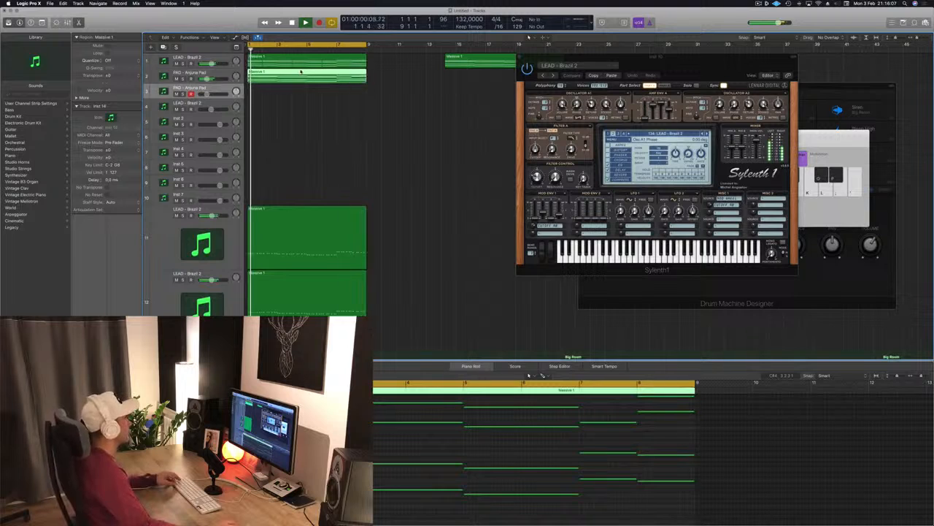
drag(306, 63, 299, 90)
- Edit the new track's region in the Piano Roll, selecting and moving groups of notes
scroll(530, 408, down, 2)
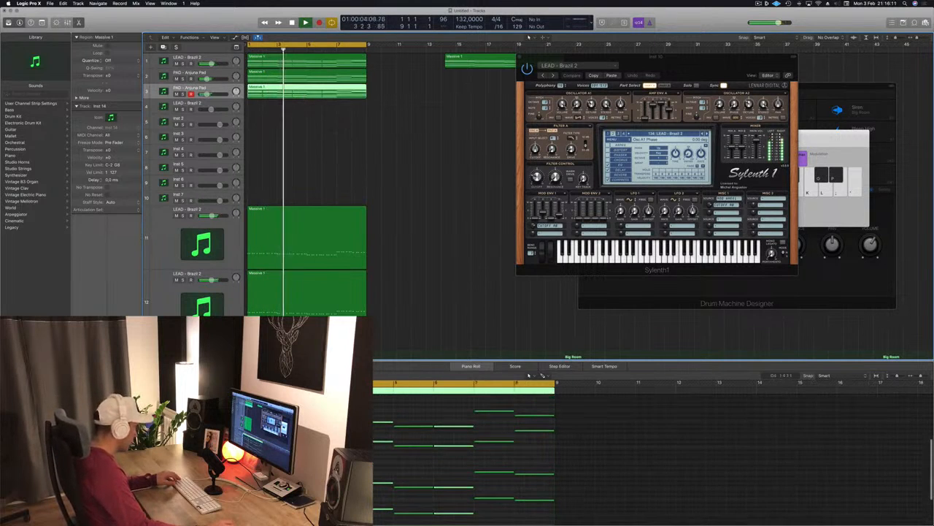
scroll(546, 495, down, 1)
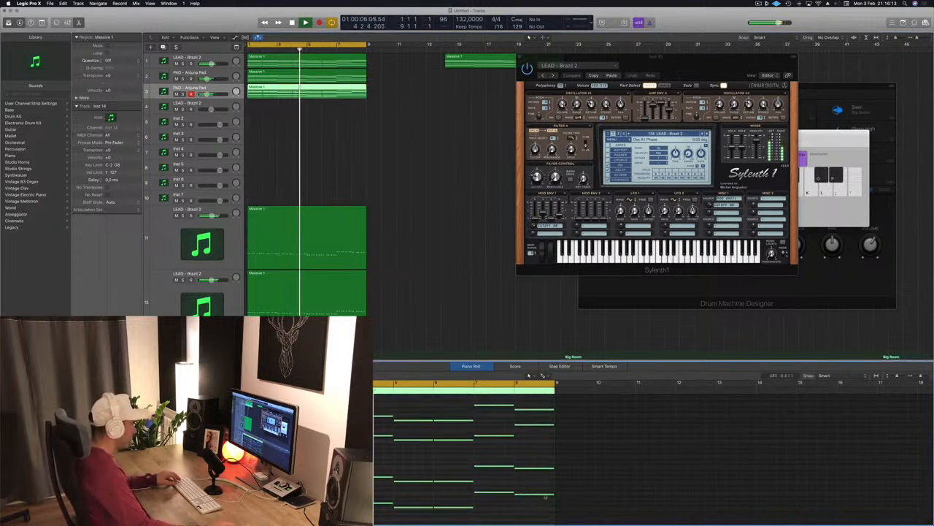
drag(545, 496, 416, 486)
scroll(653, 452, left, 4)
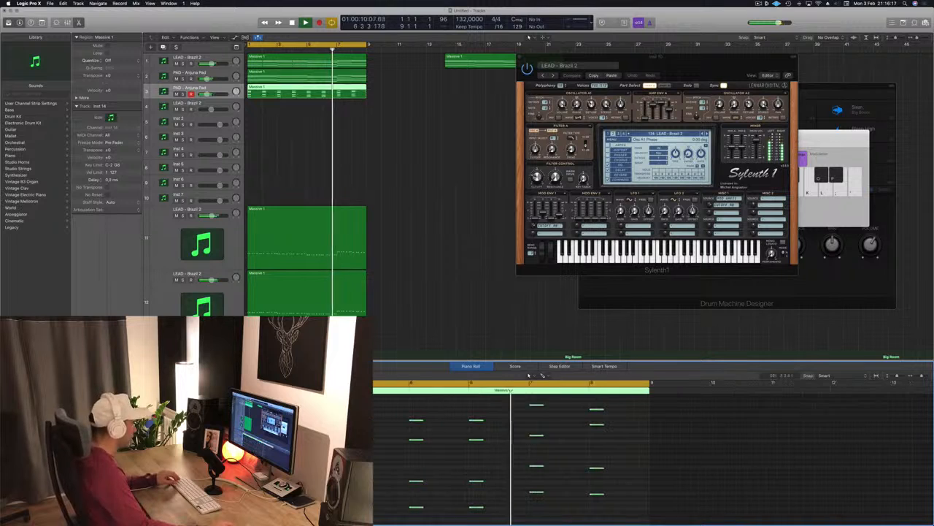
key(super+Right)
scroll(653, 453, left, 2)
scroll(257, 468, left, 3)
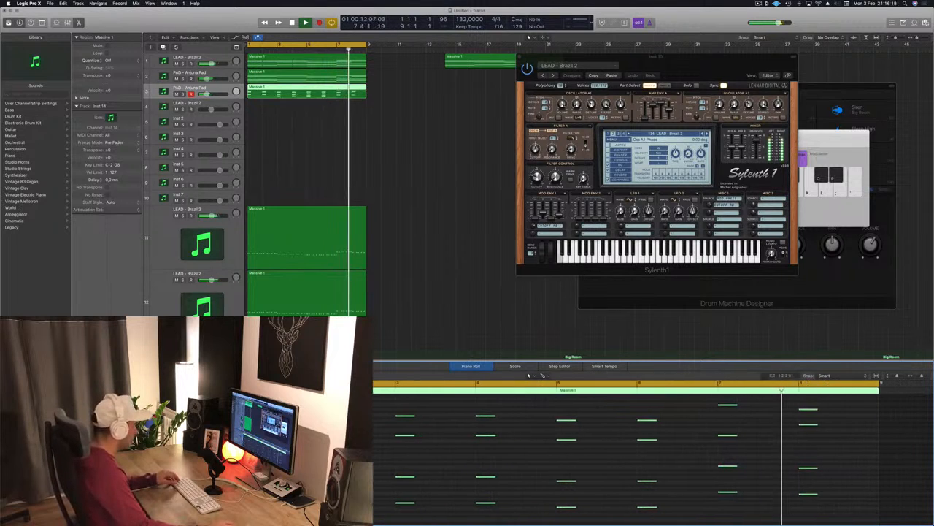
drag(246, 472, 300, 472)
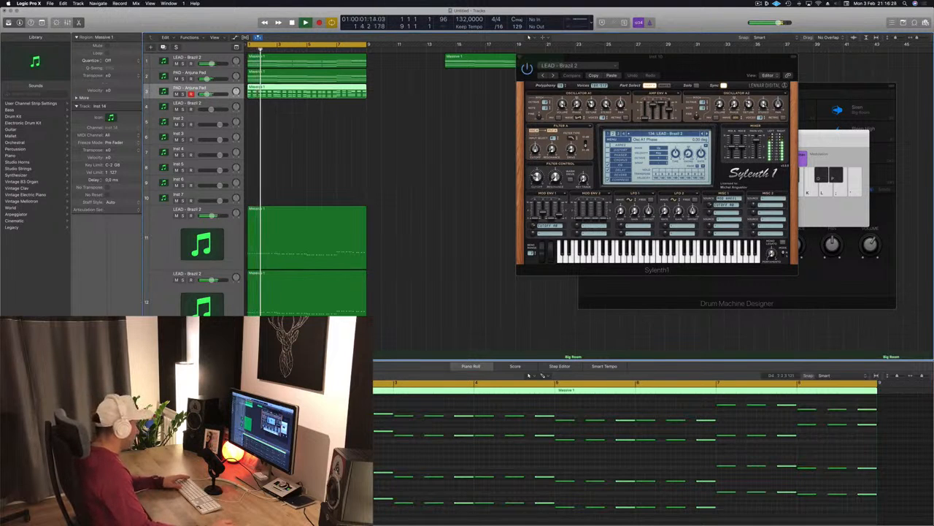
- Open the new track's Sylenth1 instance, move its window into view, and audition it
click(88, 354)
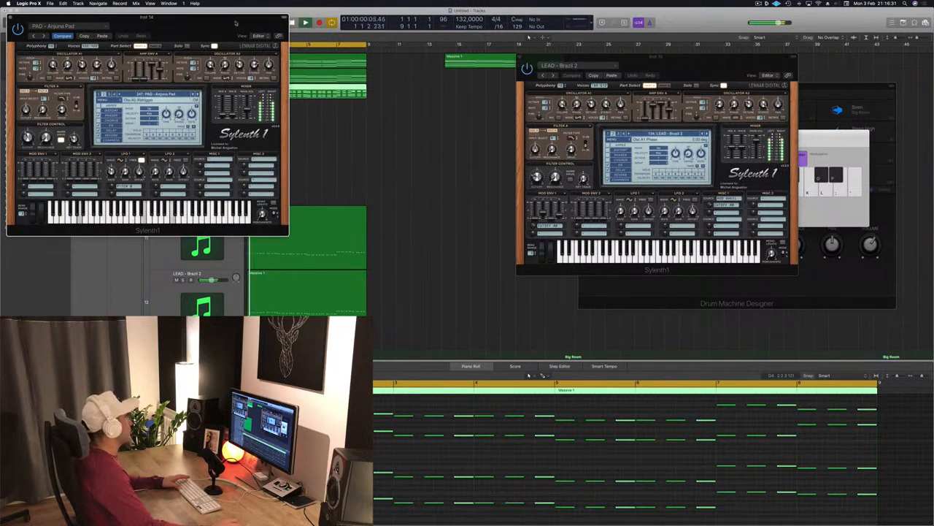
drag(235, 23, 663, 116)
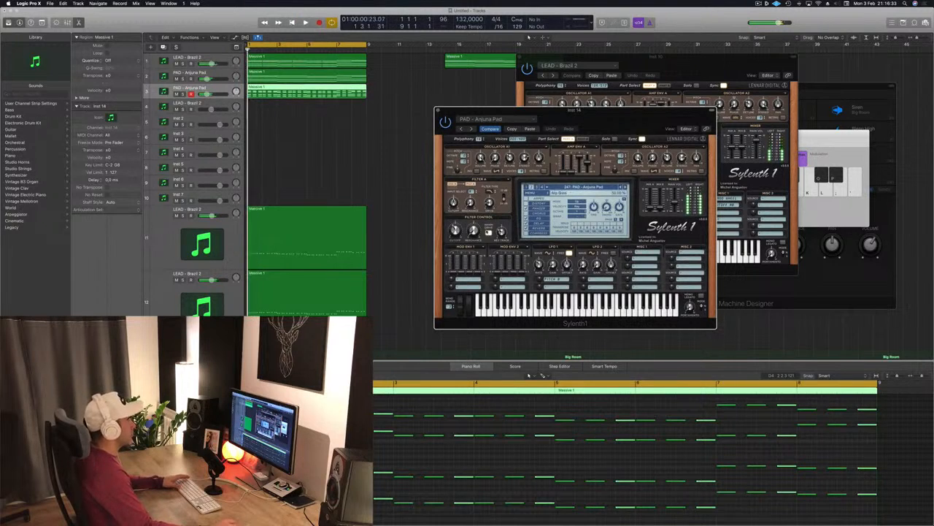
key(space)
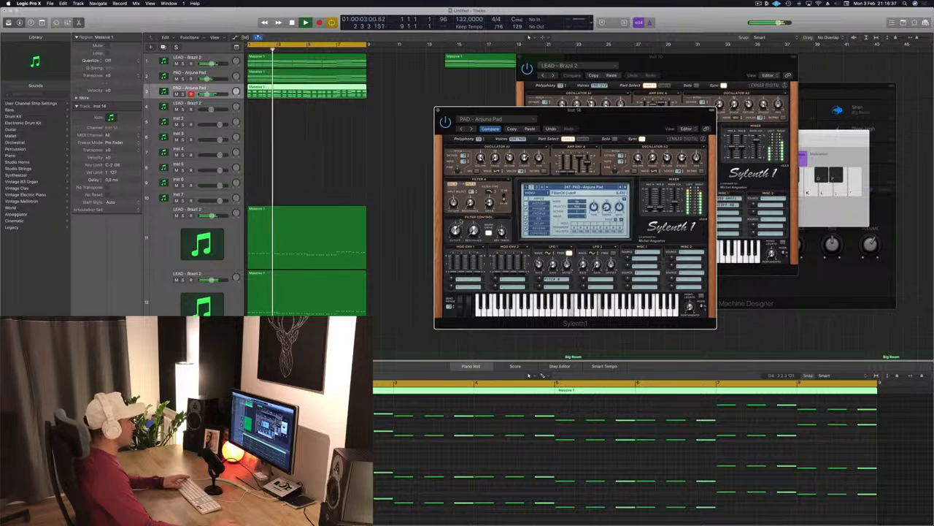
drag(605, 127, 526, 111)
key(space)
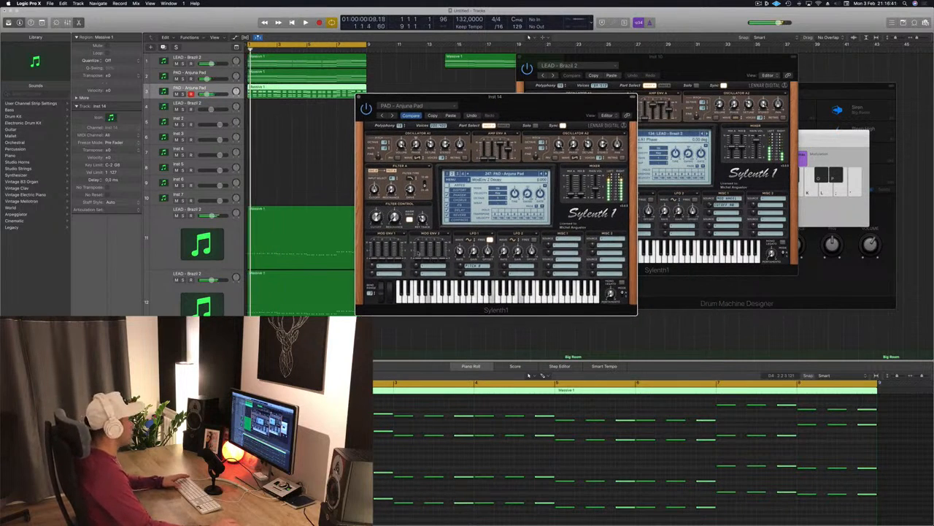
key(space)
- Load the LEAD - Basic Super Saw preset on the new track, then step to LEAD - Bendy Saw while auditioning
click(524, 174)
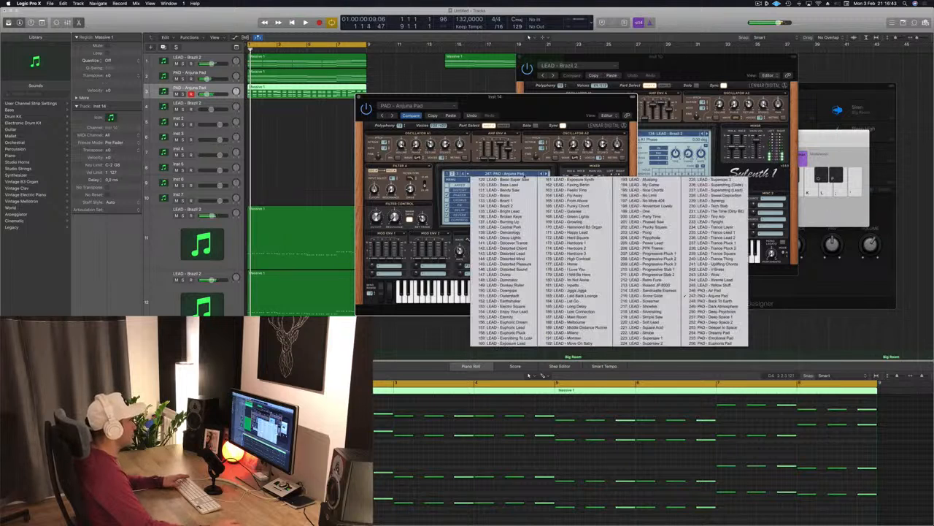
click(504, 180)
key(space)
mouse_move(495, 114)
mouse_down()
mouse_move(467, 122)
mouse_move(488, 108)
mouse_up()
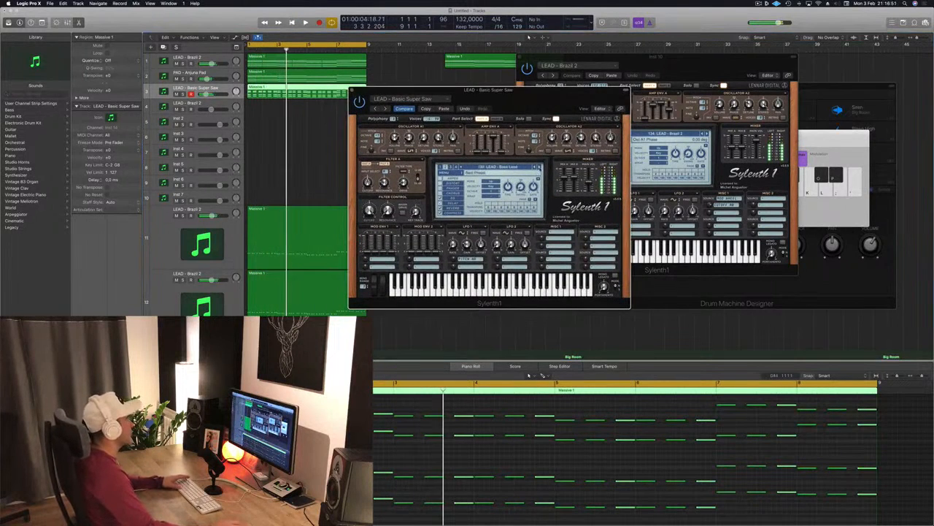
key(space)
key(space)
click(539, 167)
click(540, 167)
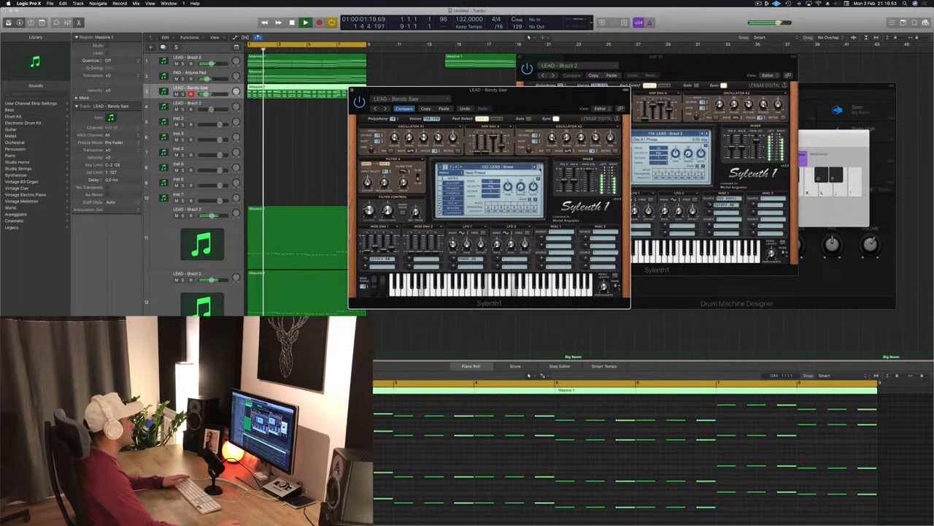
- Step through the next Sylenth1 lead presets, from LEAD - Brazil 3 to LEAD - Danceology, while auditioning the new track
click(539, 167)
key(space)
key(space)
click(540, 167)
click(539, 167)
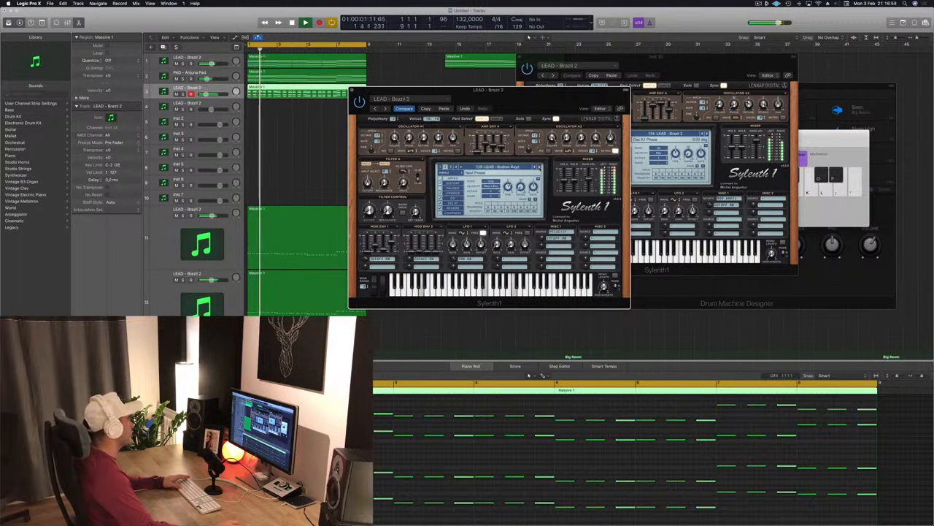
click(540, 167)
click(539, 167)
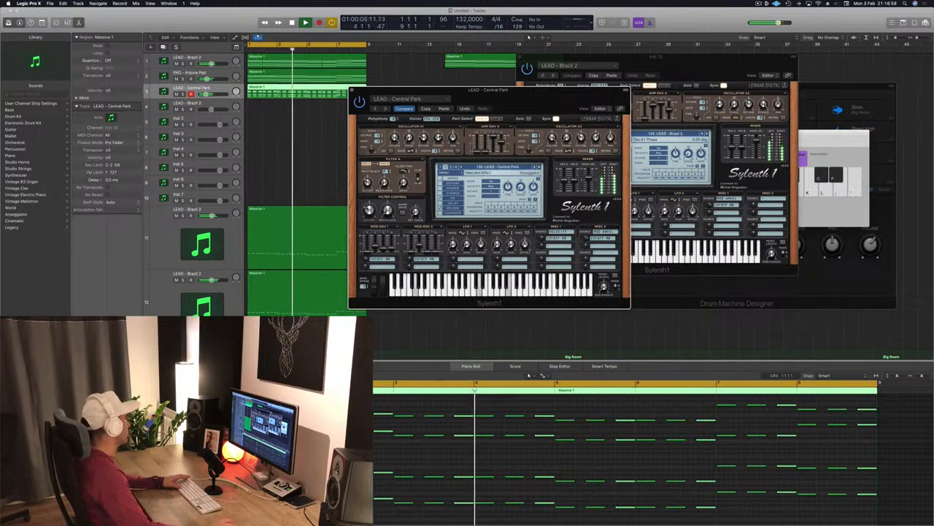
click(207, 93)
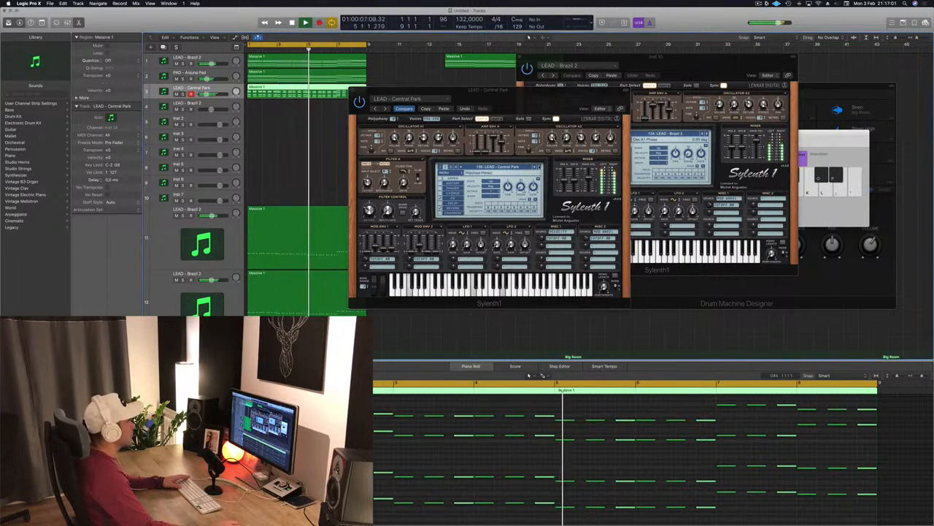
click(540, 167)
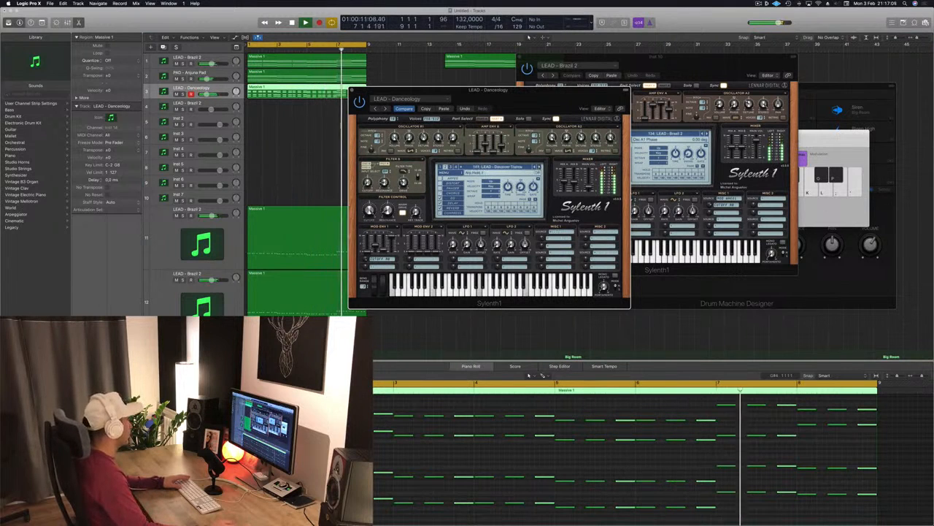
click(205, 94)
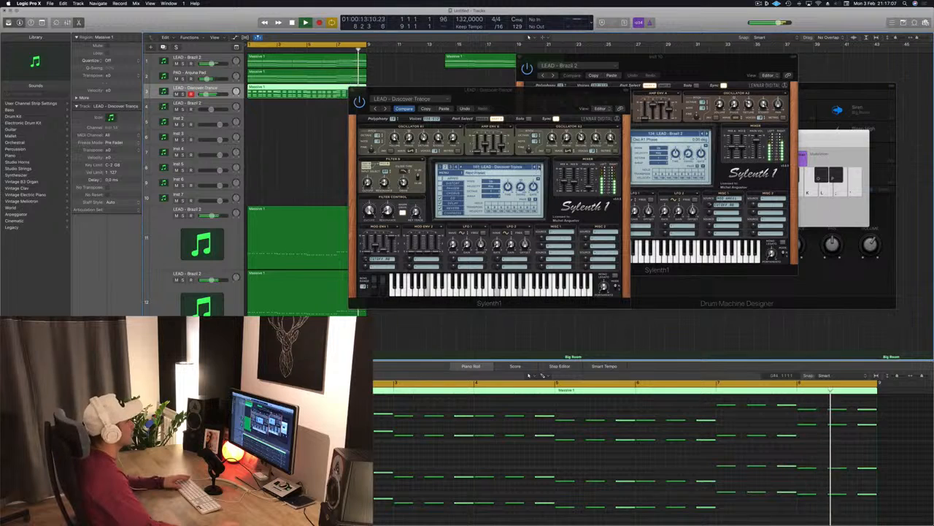
- Keep stepping through lead presets, from LEAD - Discover Trance up to LEAD - Eternity, while the part plays
click(539, 167)
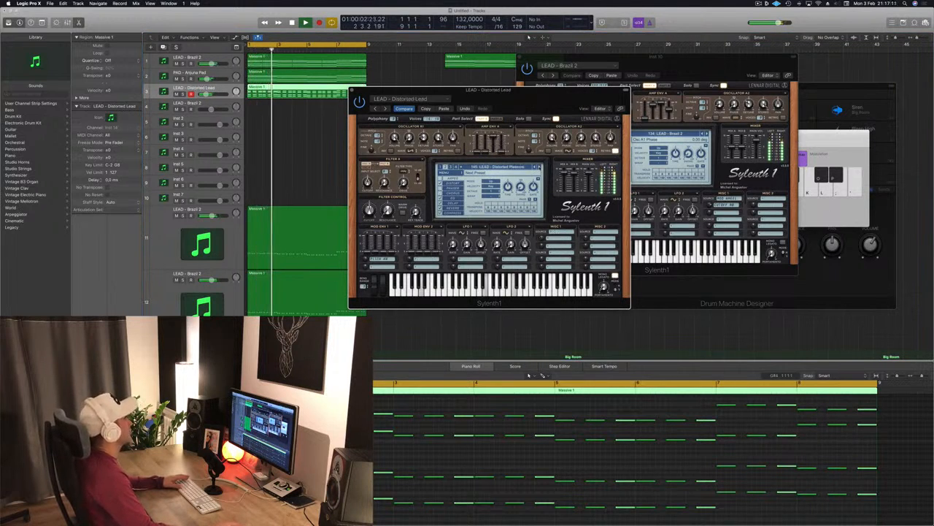
click(540, 167)
click(540, 168)
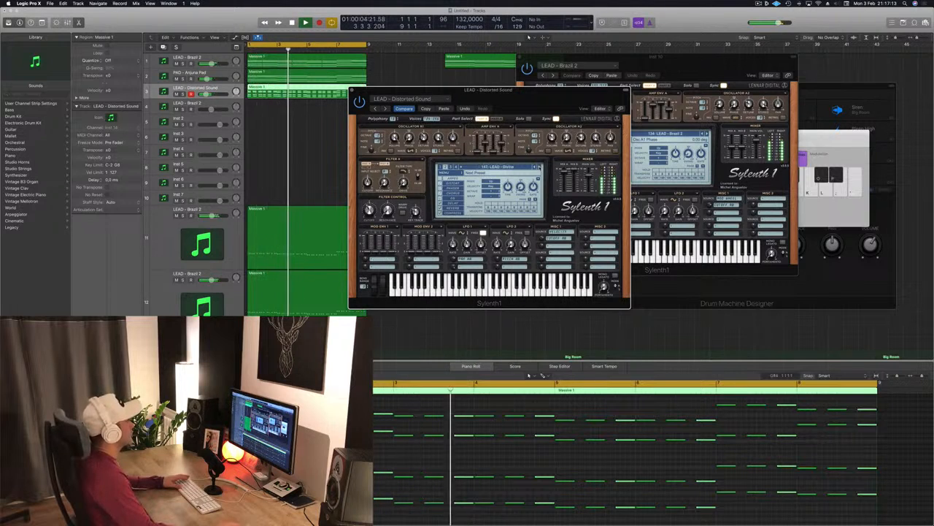
click(539, 168)
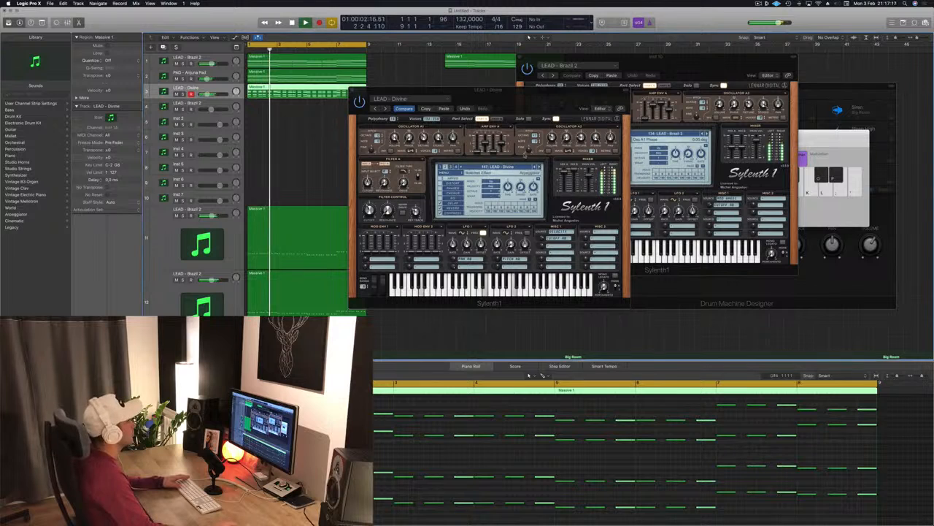
click(539, 167)
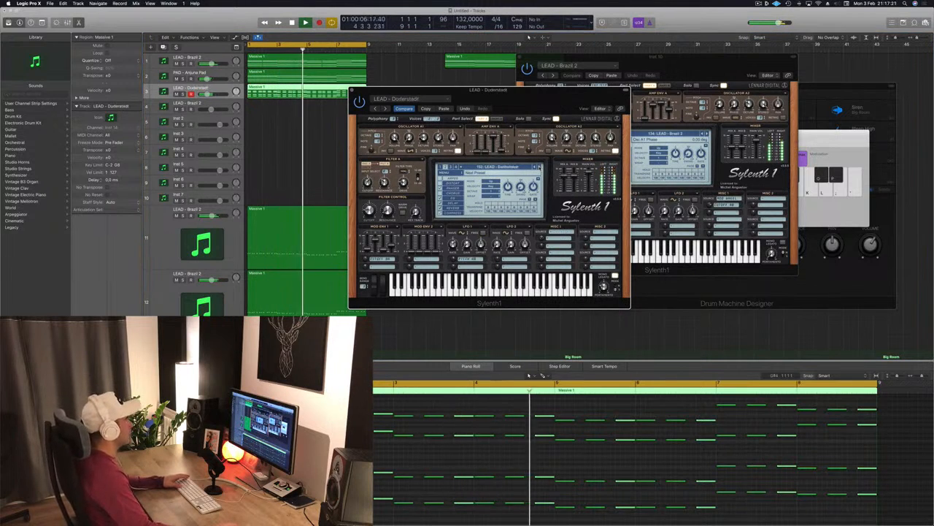
click(539, 167)
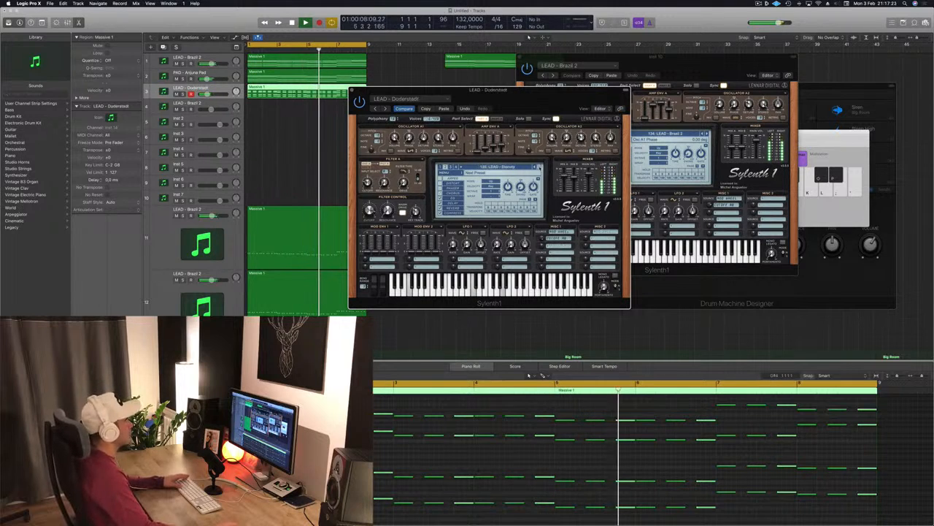
click(539, 167)
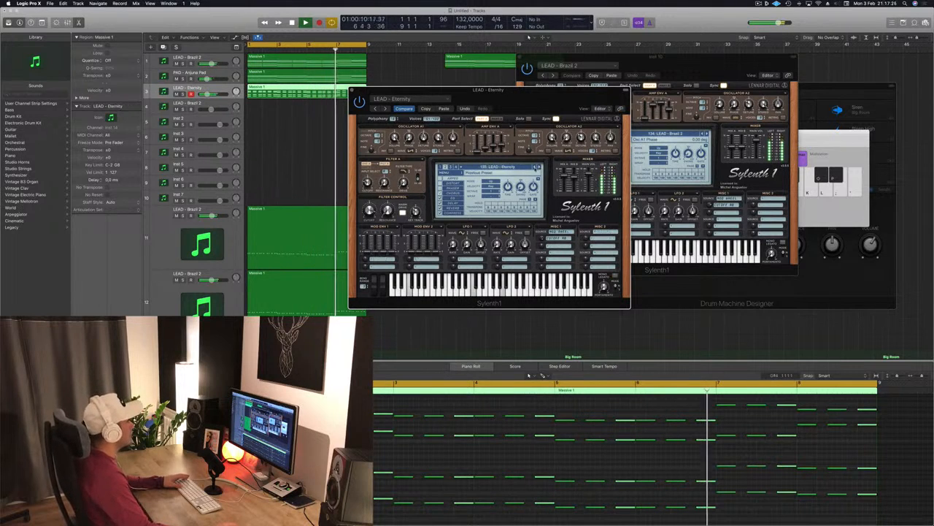
- Move the Sylenth1 window aside and continue through presets up to LEAD - From Above
drag(546, 116, 506, 113)
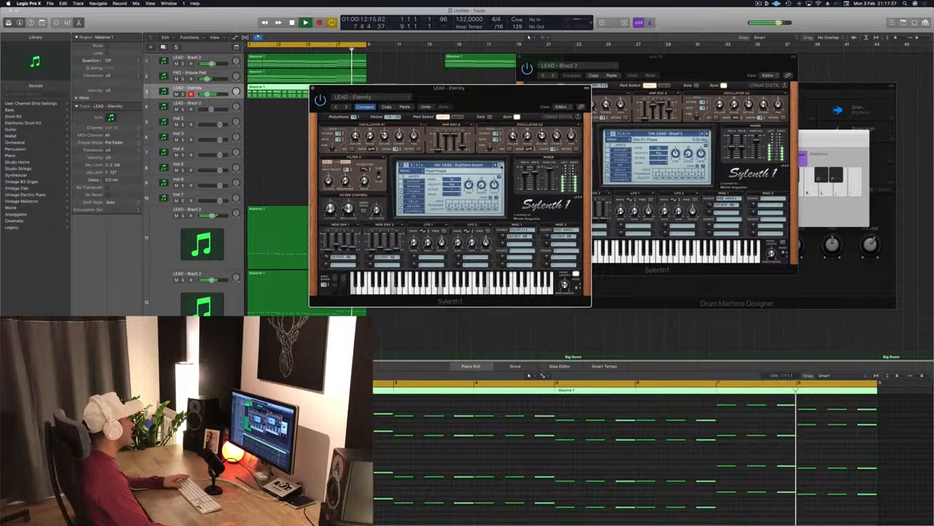
click(500, 165)
click(500, 165)
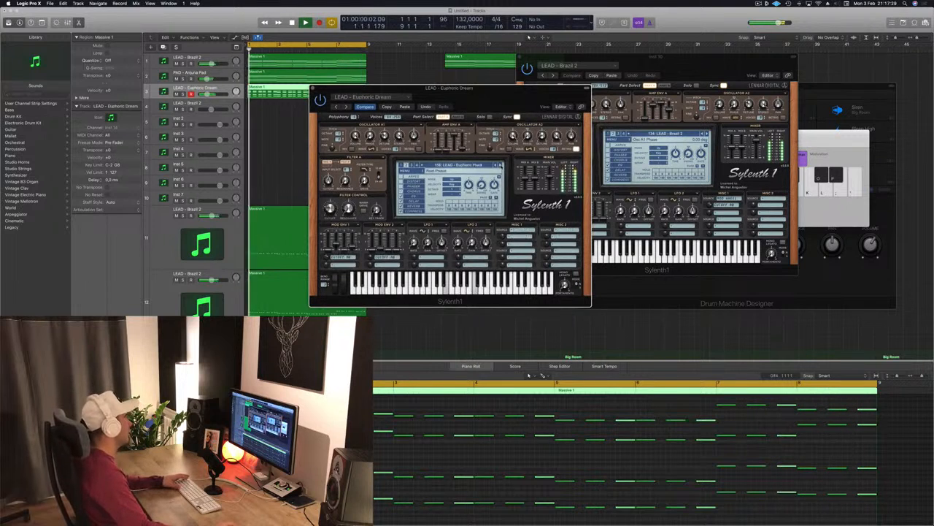
click(501, 165)
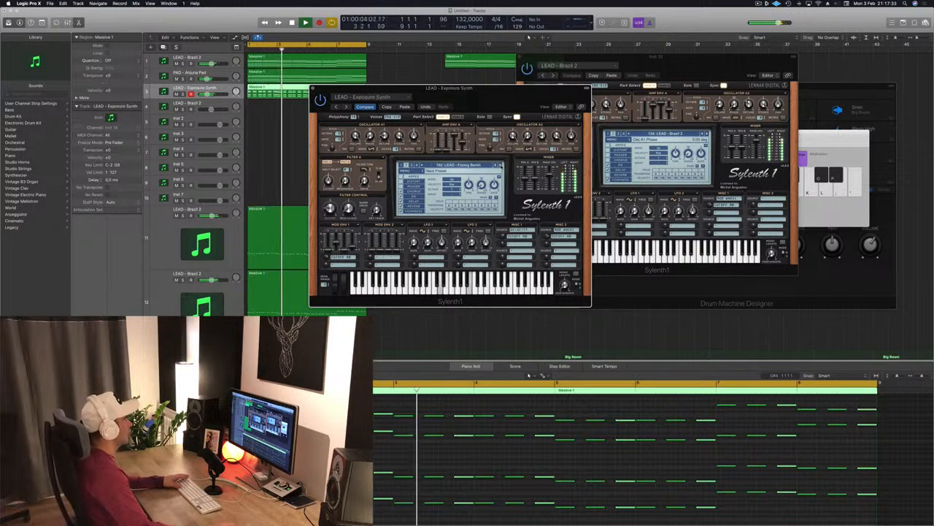
click(501, 165)
click(501, 165)
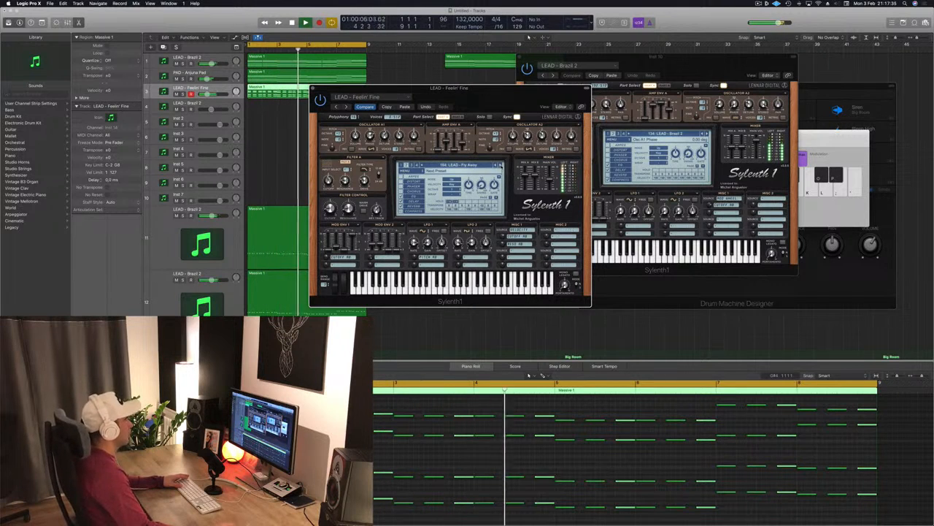
click(501, 165)
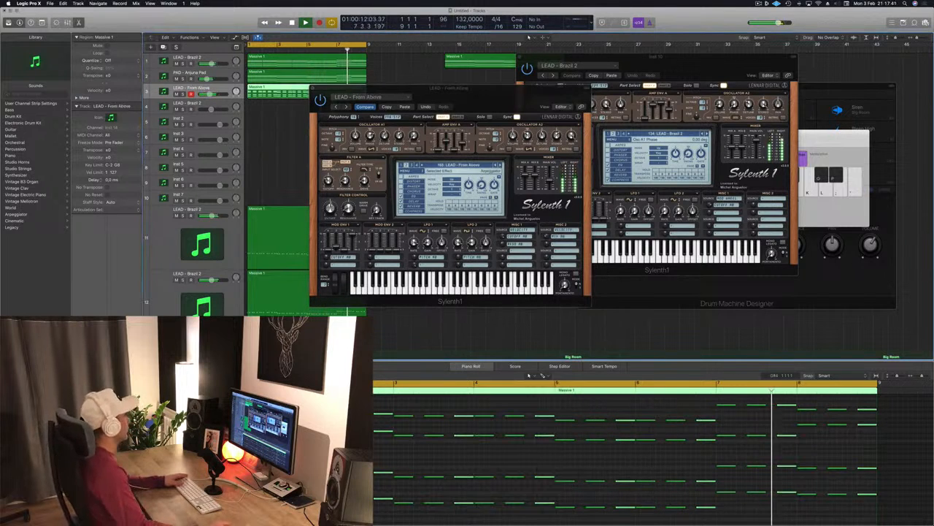
- Close the new track's Sylenth1 window, keeping the LEAD - From Above preset
drag(351, 92, 323, 89)
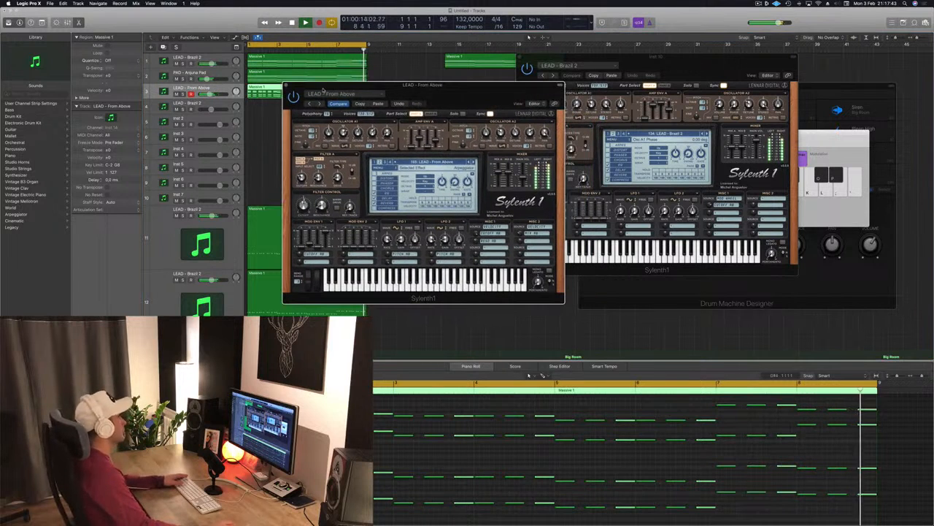
click(287, 87)
click(380, 139)
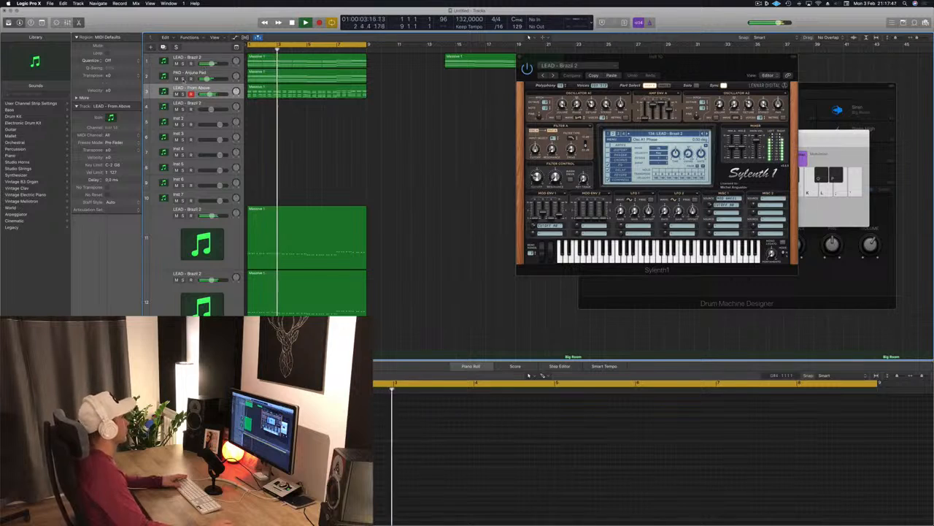
- Toggle solo on the two upper lead and pad tracks and adjust the new lead track's volume
key(s)
click(183, 79)
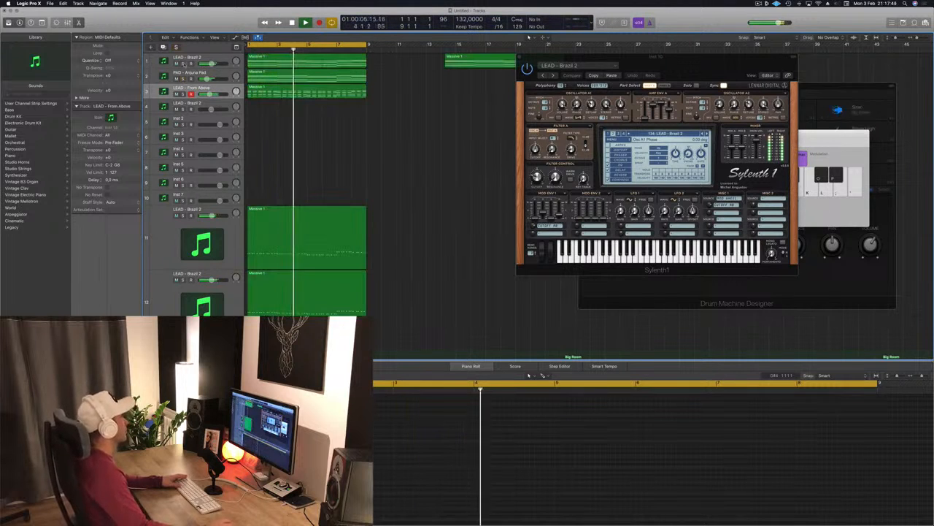
click(182, 63)
click(211, 95)
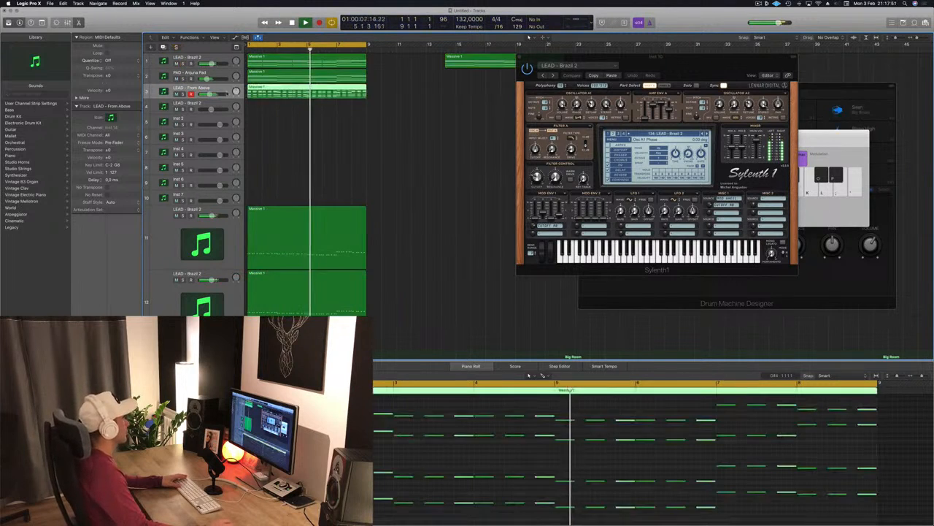
drag(211, 95, 213, 96)
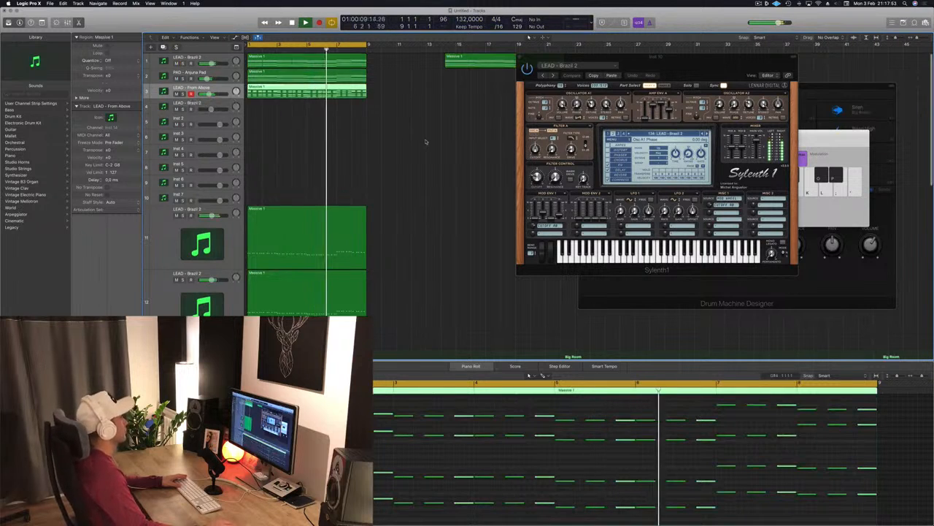
- Copy the first Kick 1 region of the Big Room drum stack onto the Snare 3 - Big Room track
scroll(468, 162, down, 8)
key(space)
scroll(447, 173, down, 2)
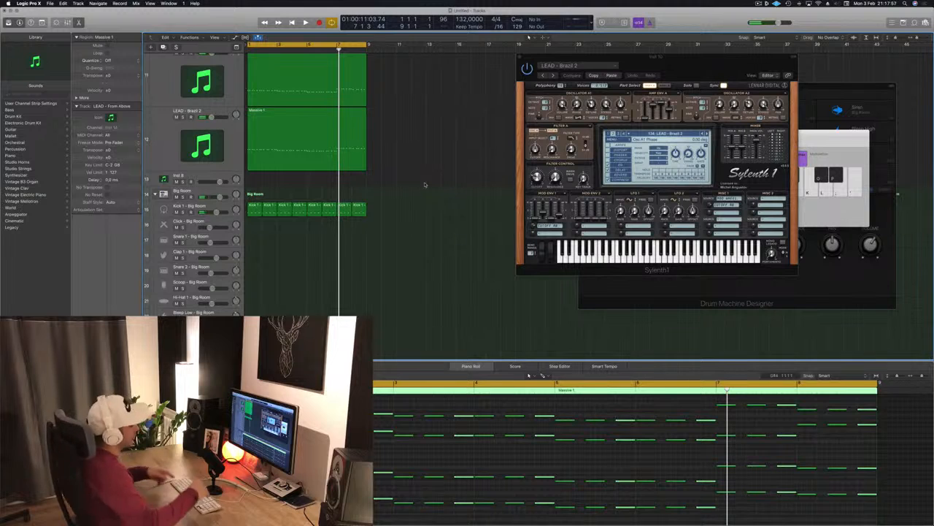
click(436, 259)
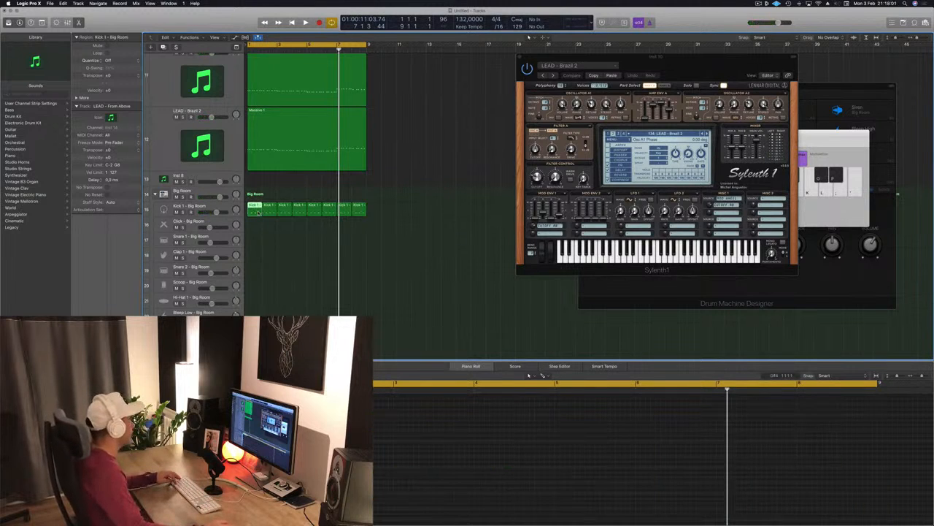
scroll(294, 273, down, 3)
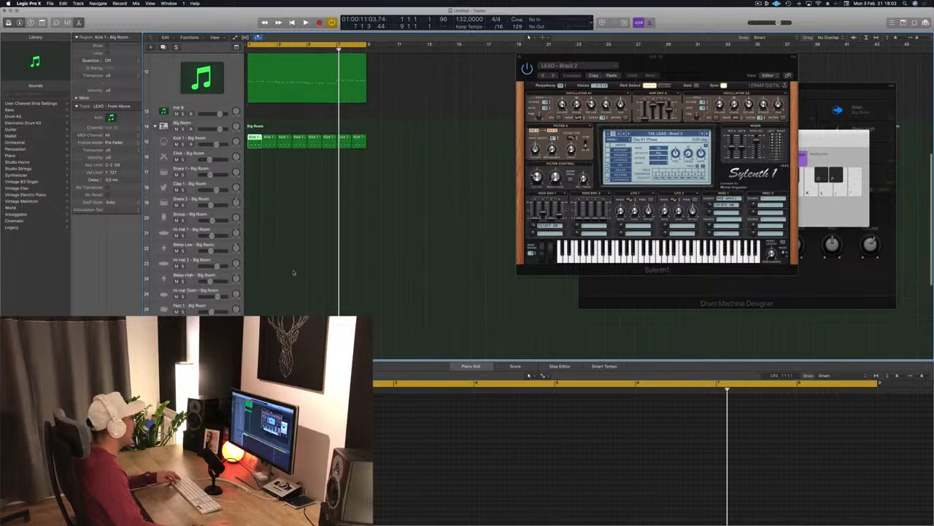
drag(254, 142, 253, 273)
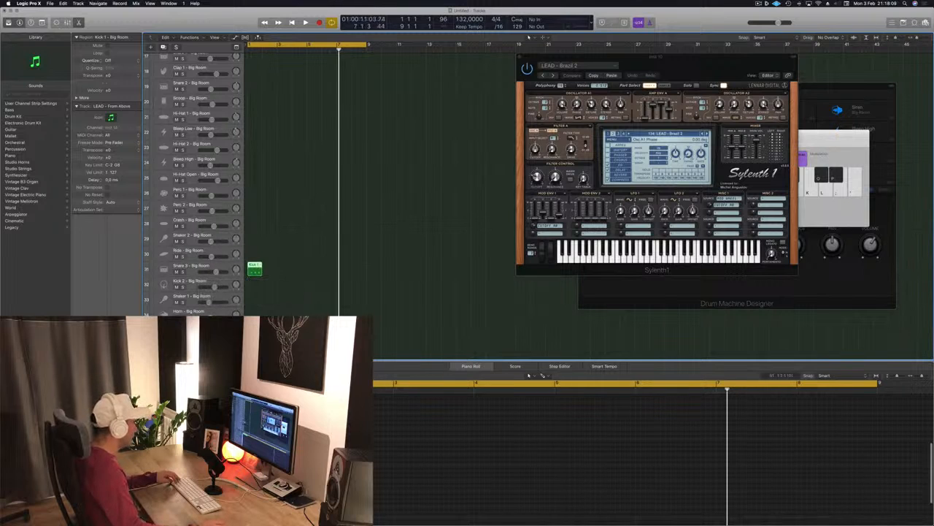
- Copy the region to the next bar and repeat the copies to fill eight bars on the Snare 3 track
click(285, 453)
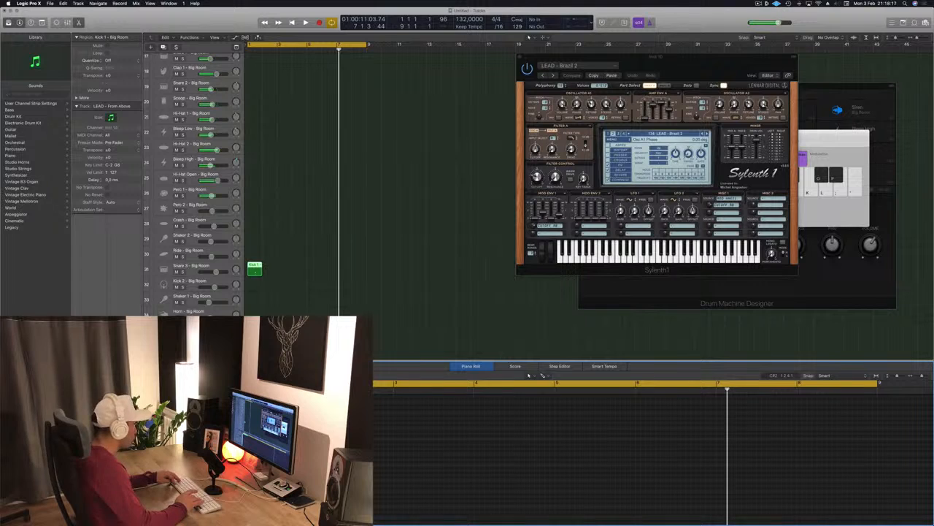
key(space)
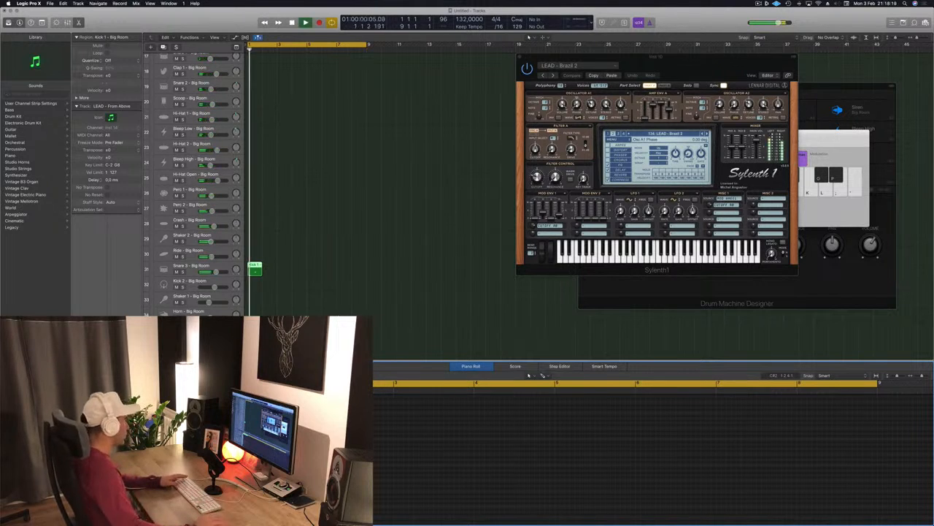
key(space)
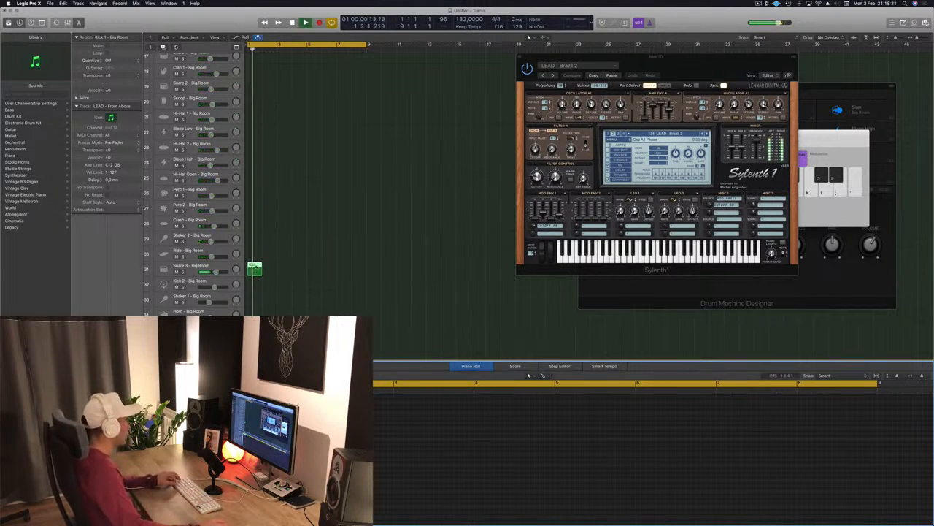
drag(255, 268, 271, 271)
shift+click(254, 270)
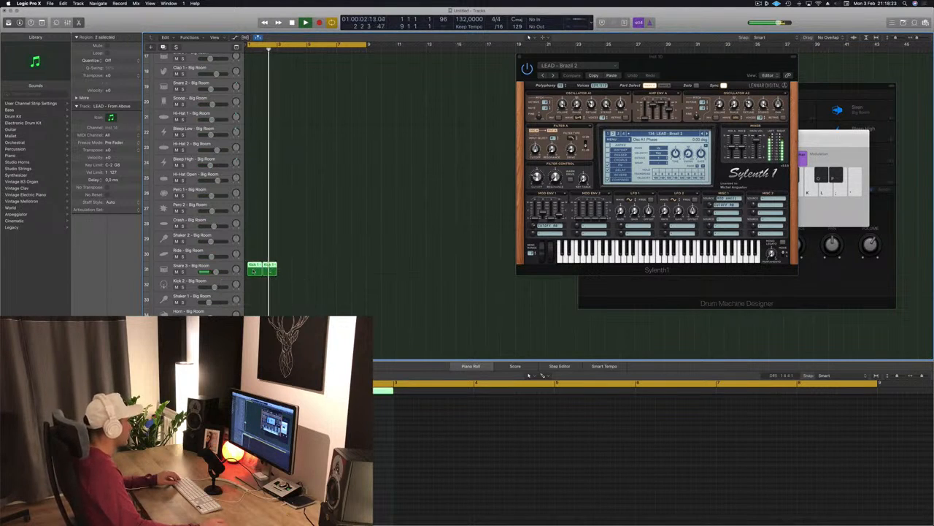
key(super+r)
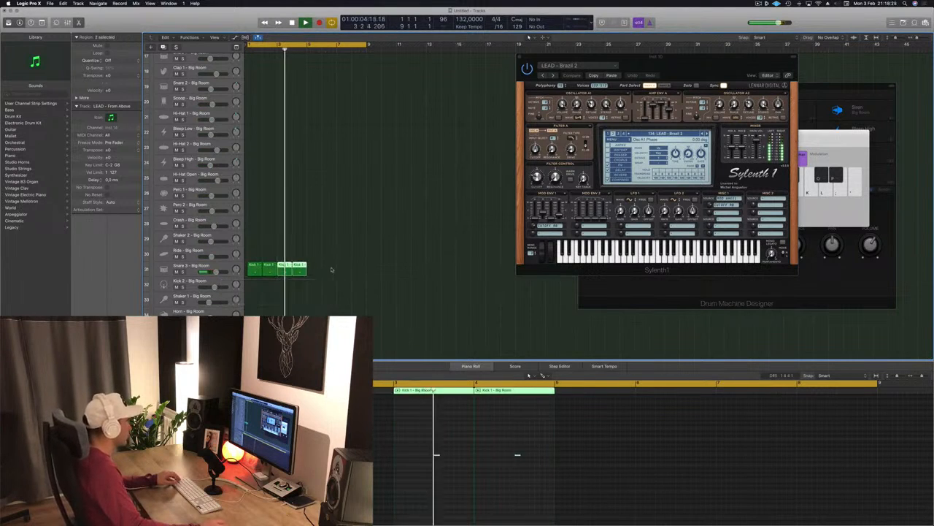
key(super+r)
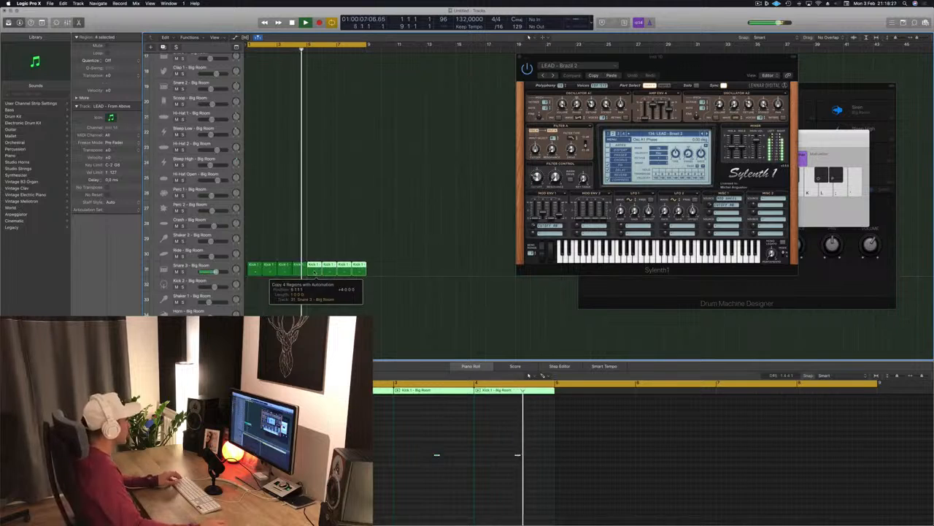
- Lower the Snare 3 track's volume to -9.0 dB and play the arrangement
drag(216, 272, 213, 273)
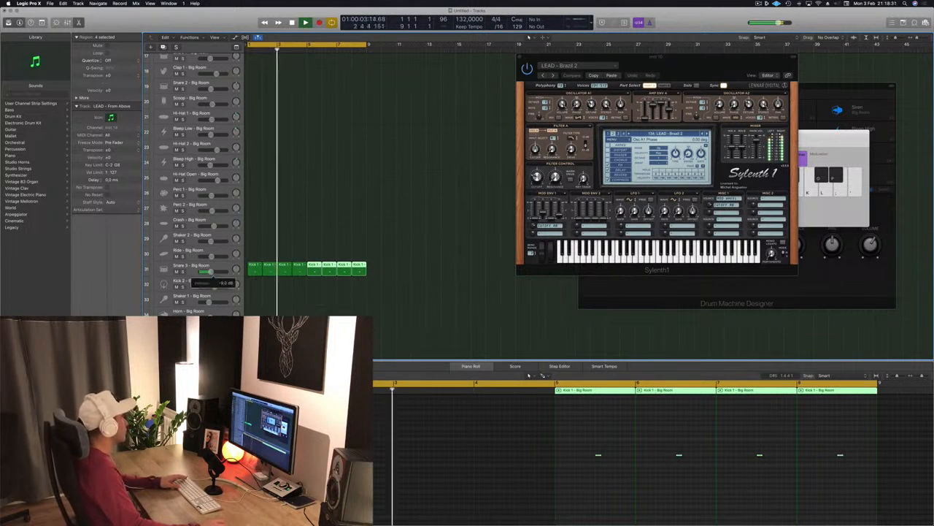
scroll(211, 241, up, 5)
key(space)
- Copy the first Kick 1 region onto the Hi-Hat 1 track and extend it to fill eight bars
click(254, 195)
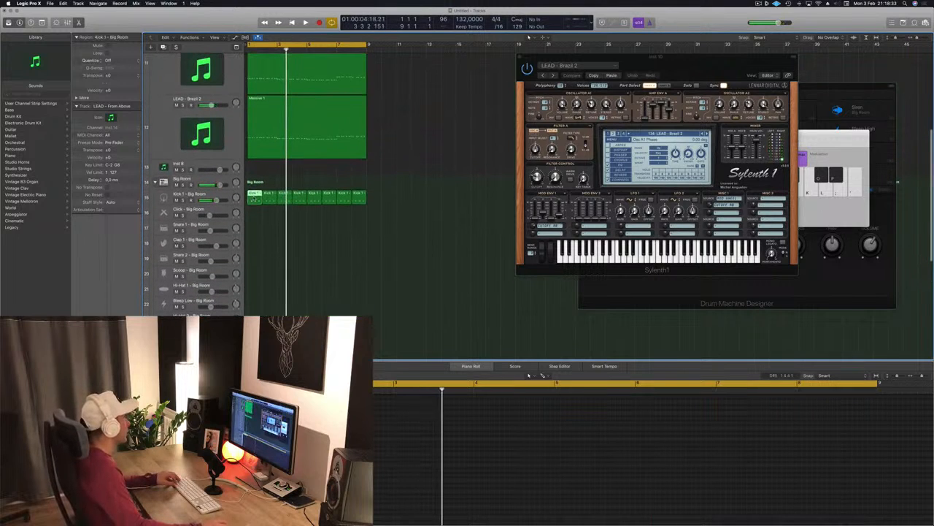
drag(253, 225, 252, 289)
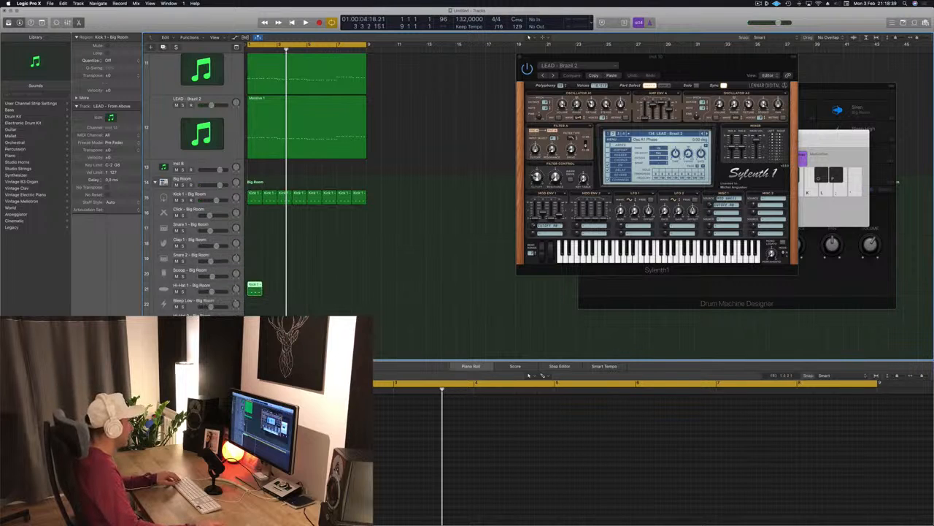
click(281, 445)
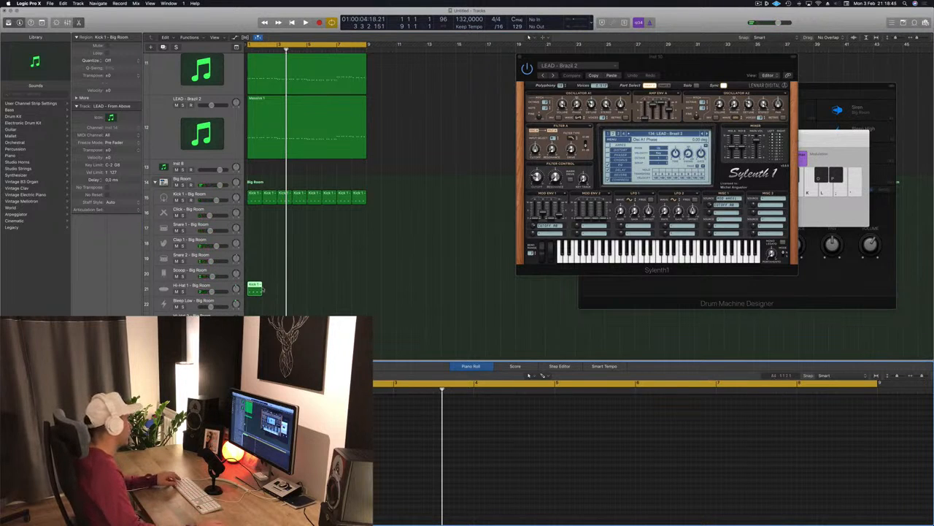
drag(260, 286, 362, 286)
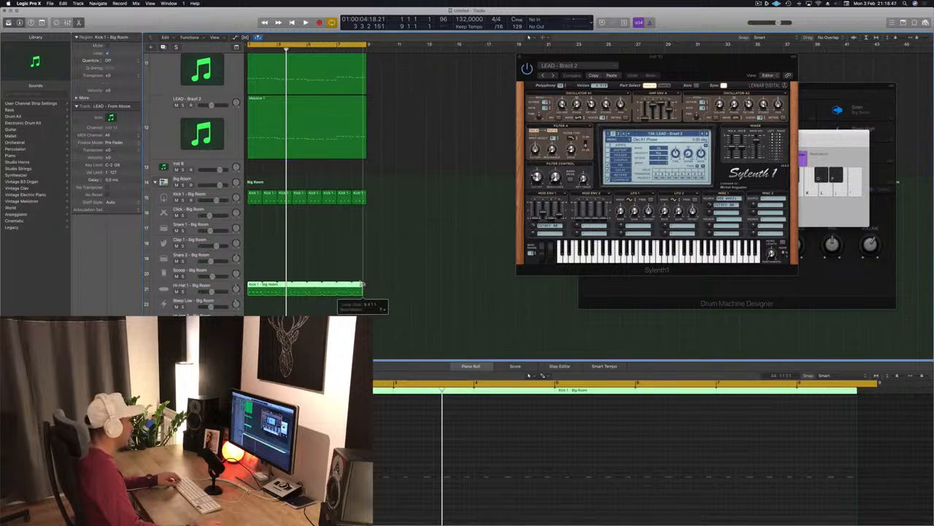
- Play the arrangement and lower the Hi-Hat 1 track's volume to about -6.1 dB
key(space)
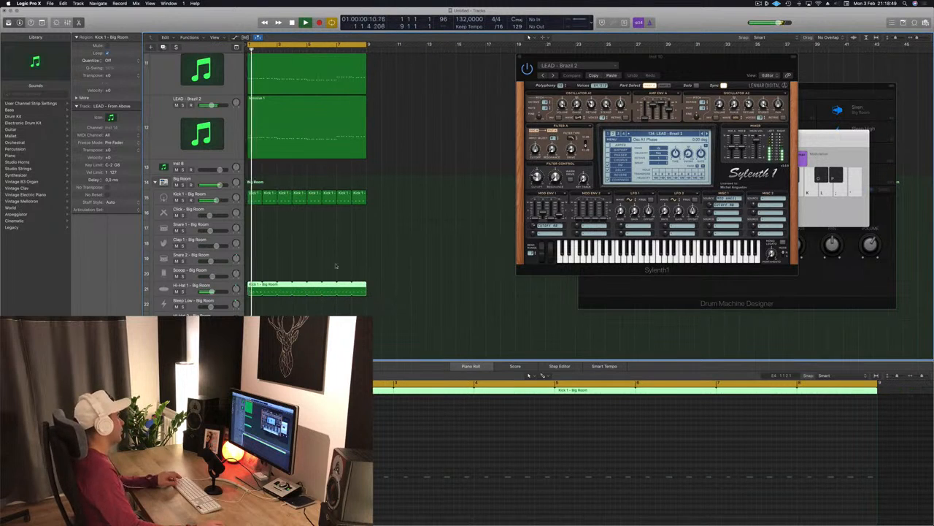
click(211, 291)
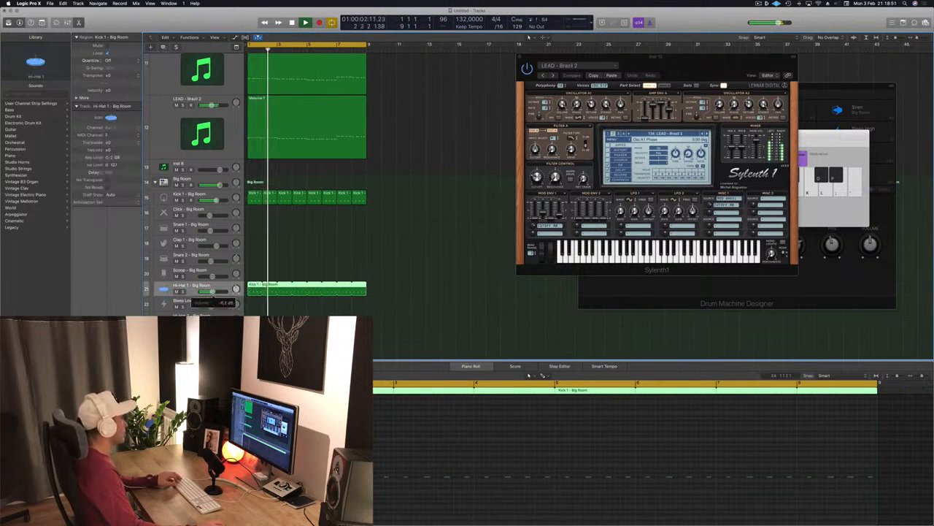
scroll(211, 291, down, 10)
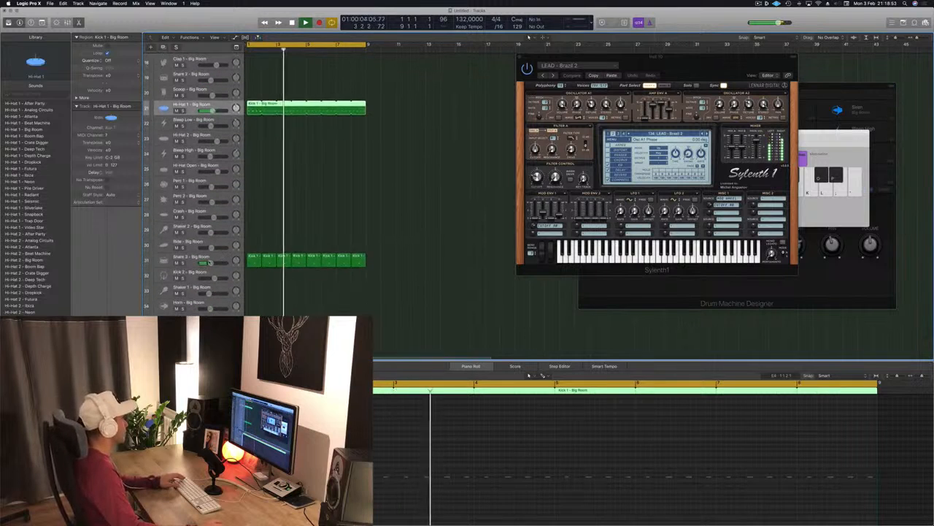
click(209, 262)
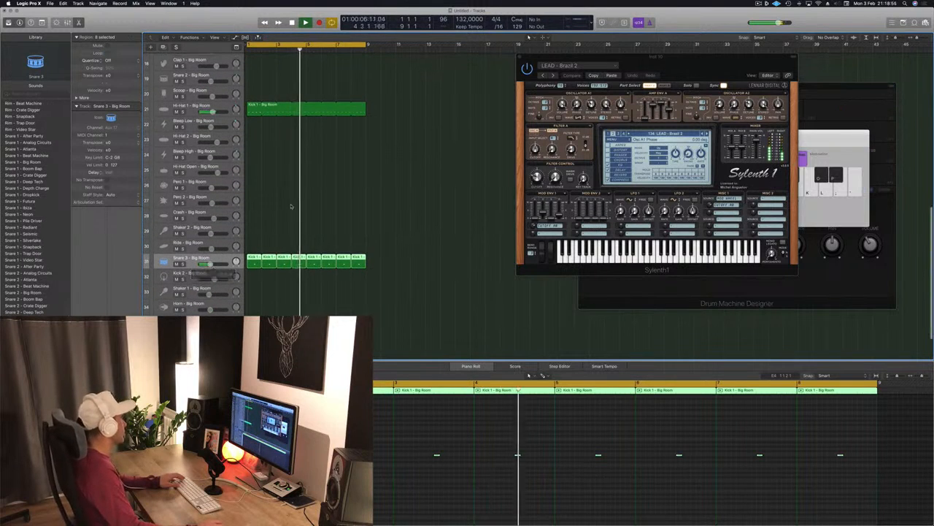
scroll(271, 227, up, 2)
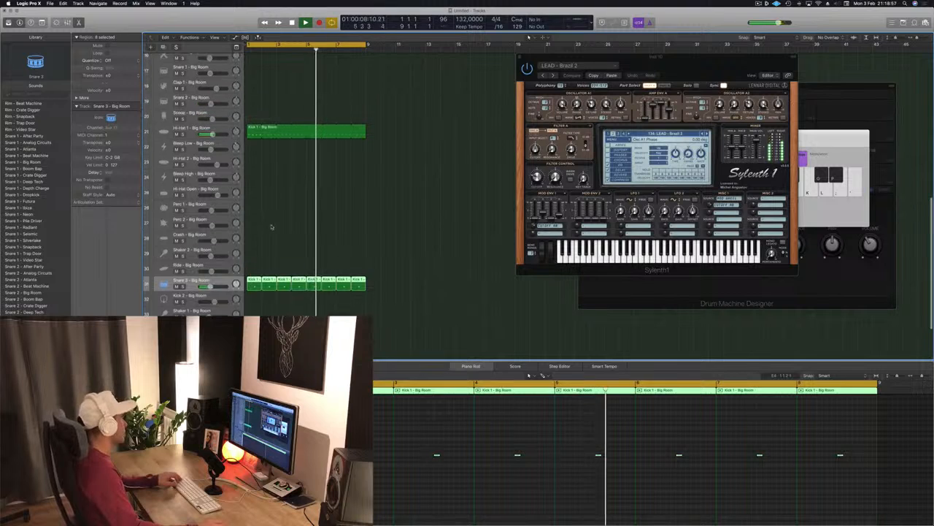
scroll(271, 227, up, 3)
click(252, 95)
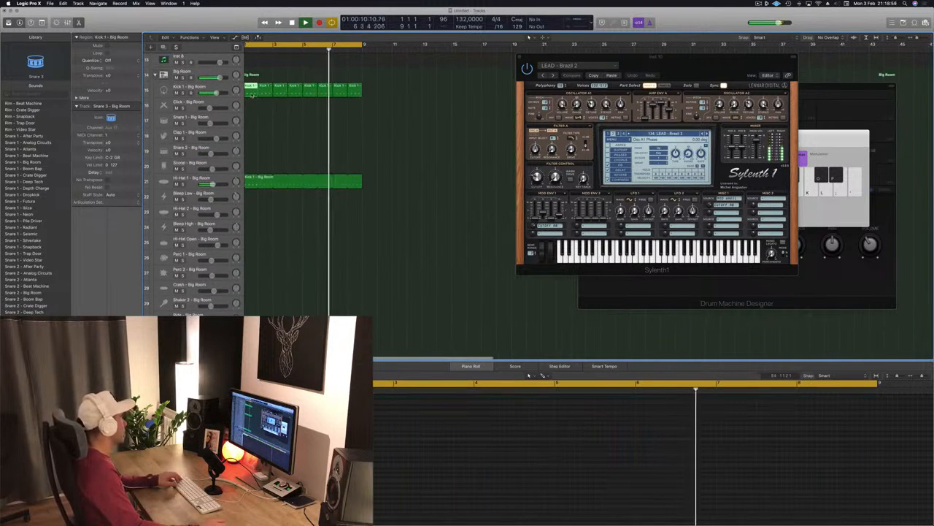
drag(251, 95, 255, 213)
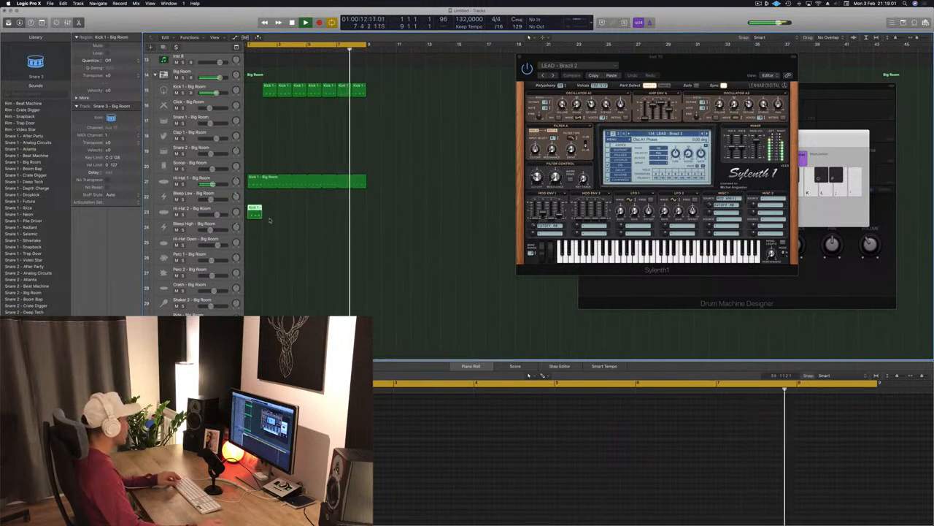
key(super+z)
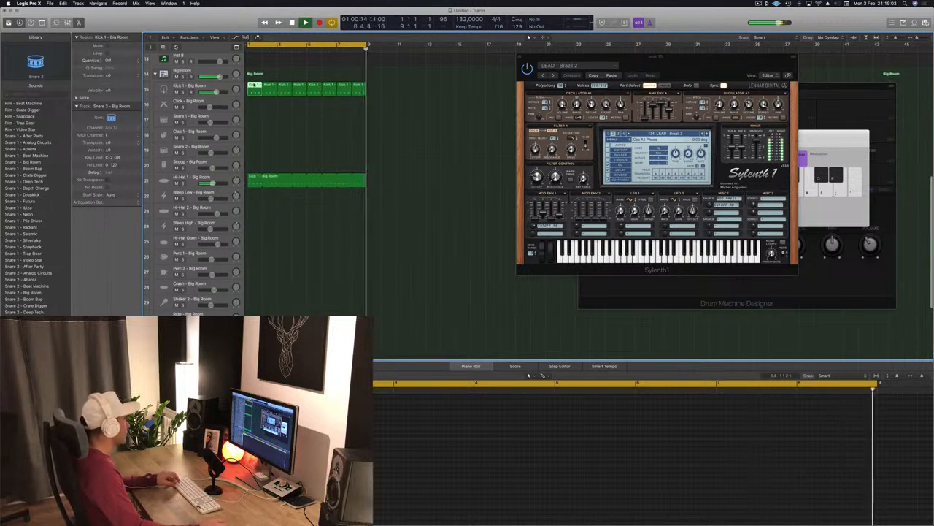
- Copy the Kick 1 region onto the Shaker 2 track, edit its notes, and duplicate it across eight bars
drag(252, 86, 252, 302)
drag(304, 442, 230, 478)
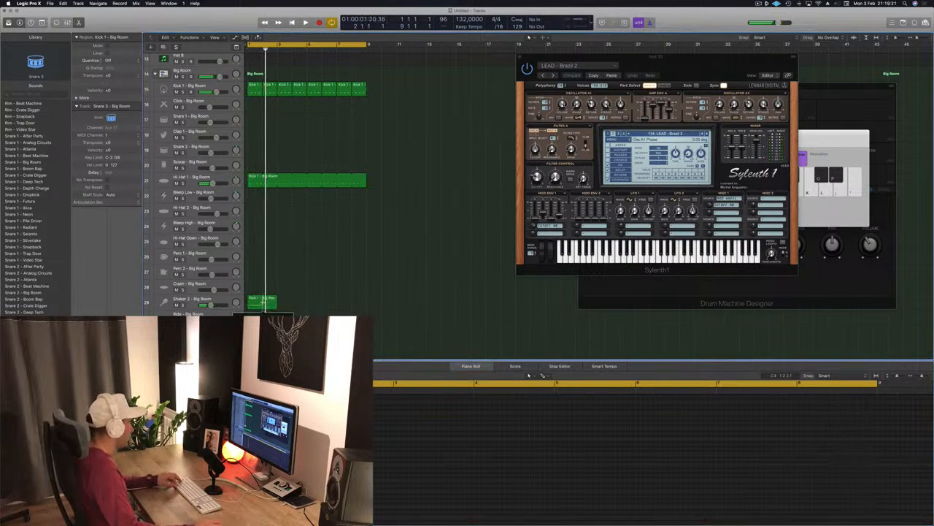
super+double_click(264, 302)
click(505, 176)
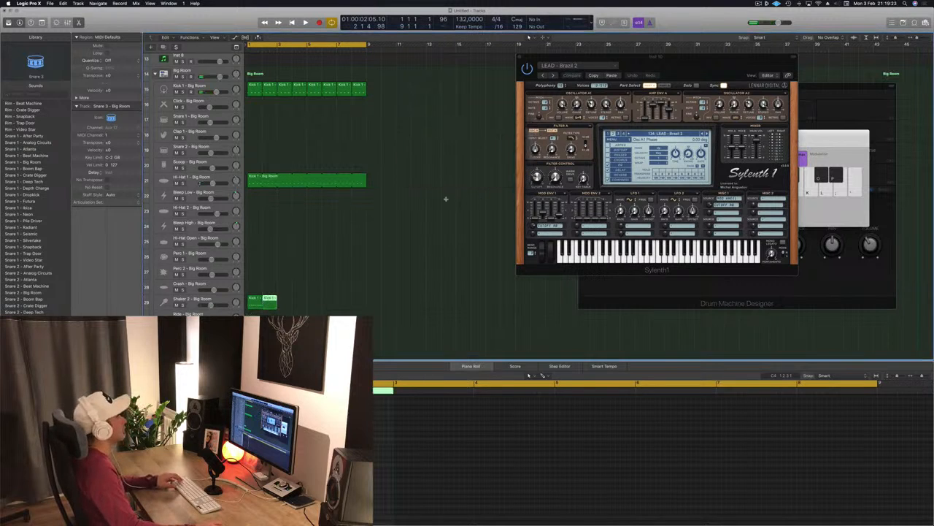
key(Delete)
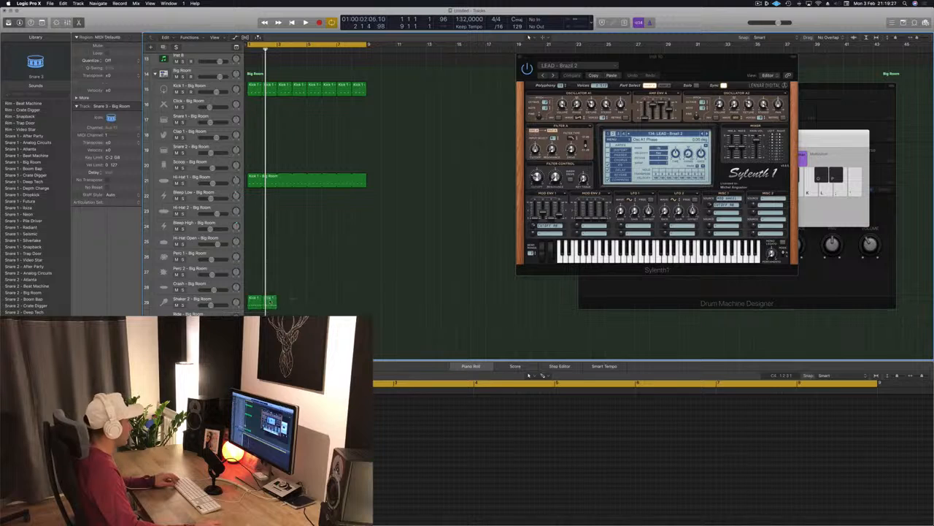
drag(288, 306, 289, 305)
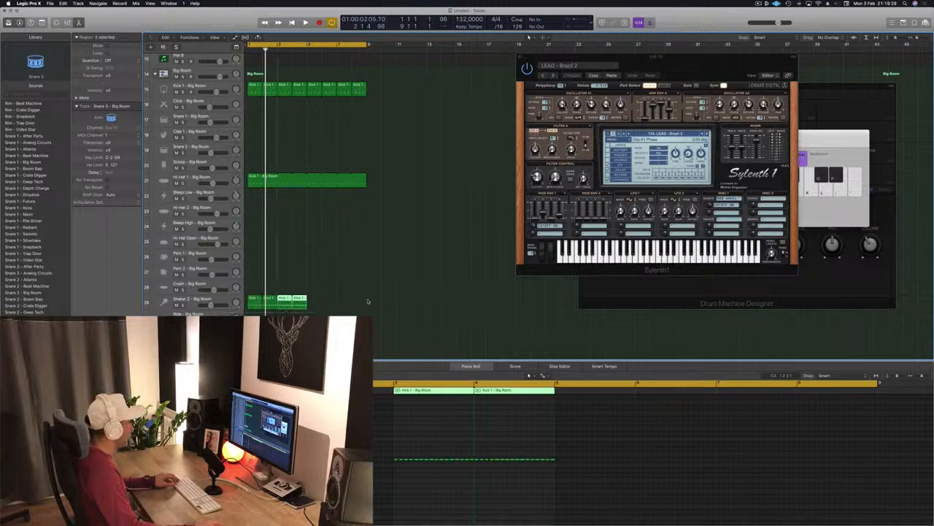
drag(369, 301, 258, 298)
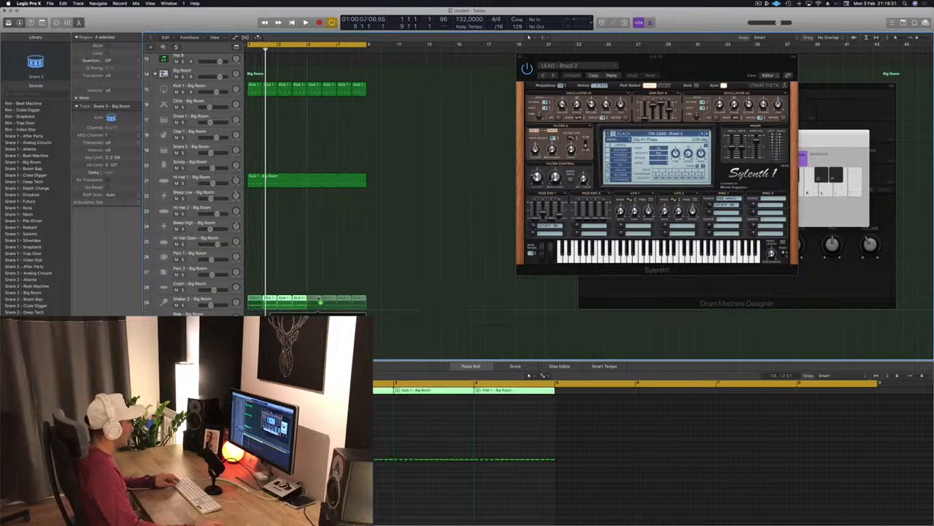
drag(319, 299, 319, 300)
- Adjust the Shaker 2 track's volume and play the arrangement from the start
click(221, 303)
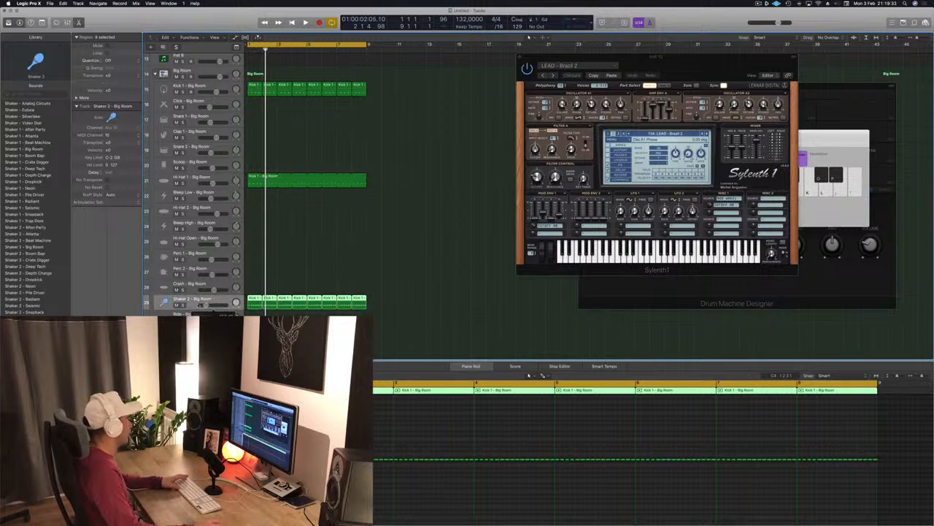
key(Return)
key(space)
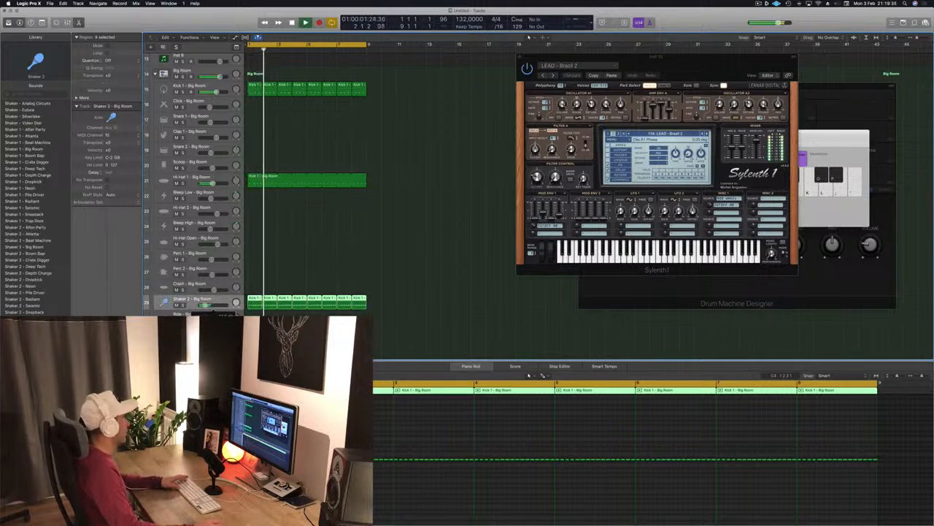
- Copy the Kick 1 region onto the Clap 1 track and extend it to fill eight bars
scroll(434, 183, up, 15)
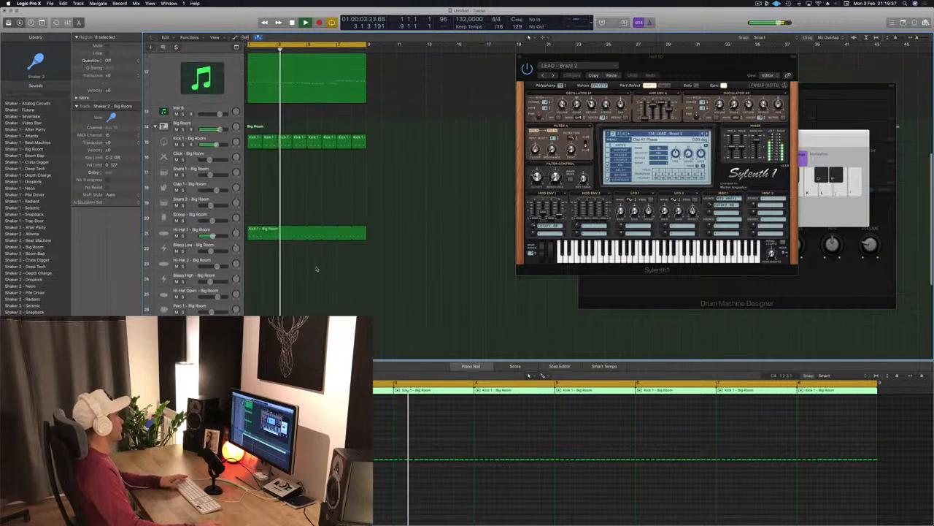
scroll(305, 172, down, 10)
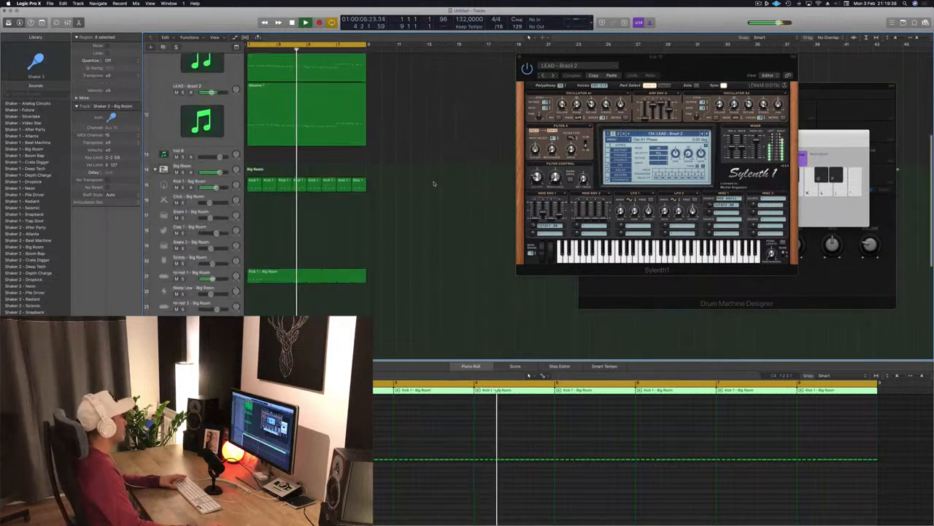
click(249, 134)
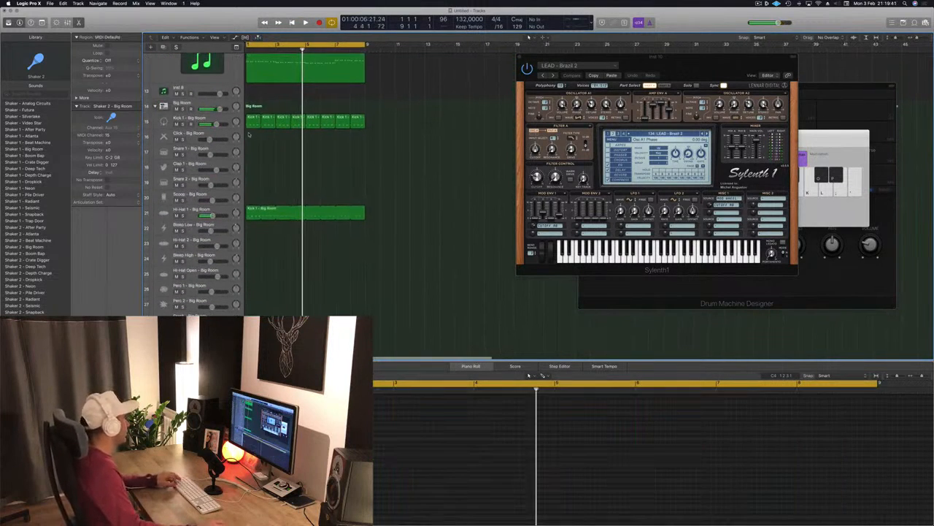
drag(252, 135, 255, 169)
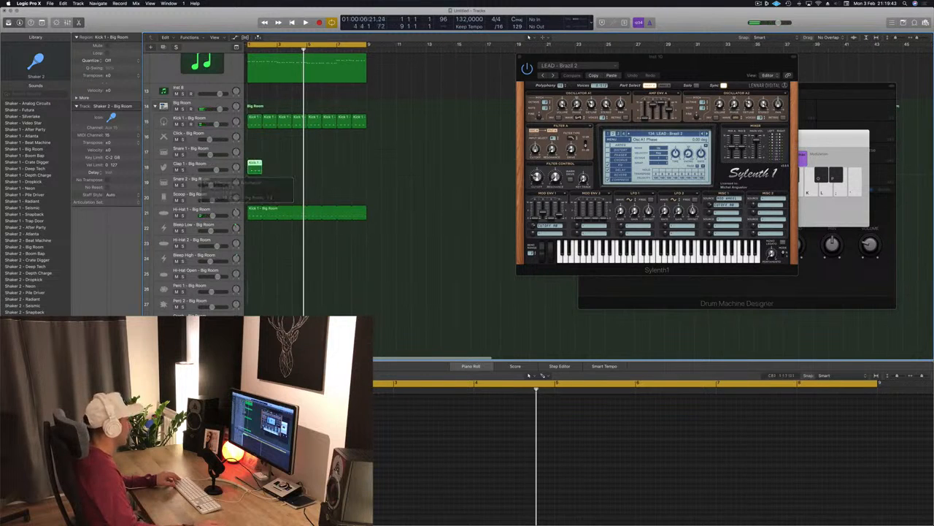
click(266, 453)
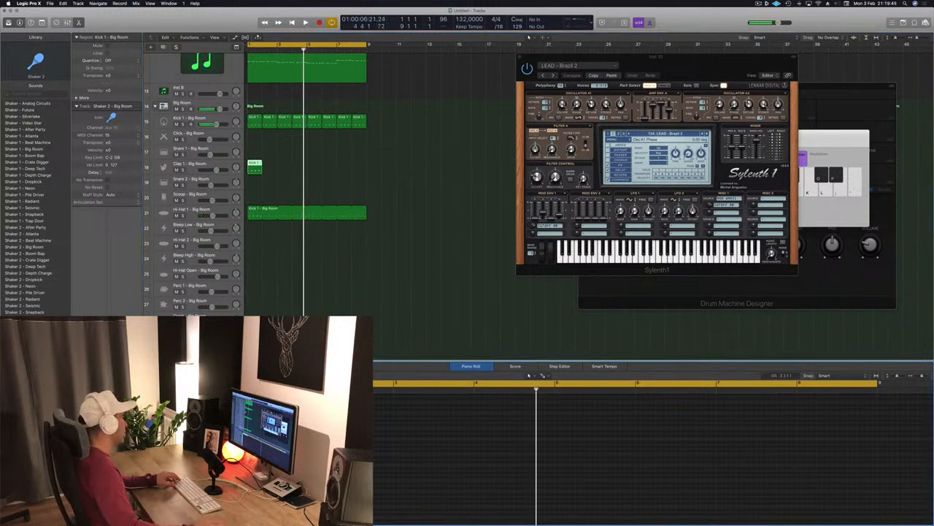
key(Down)
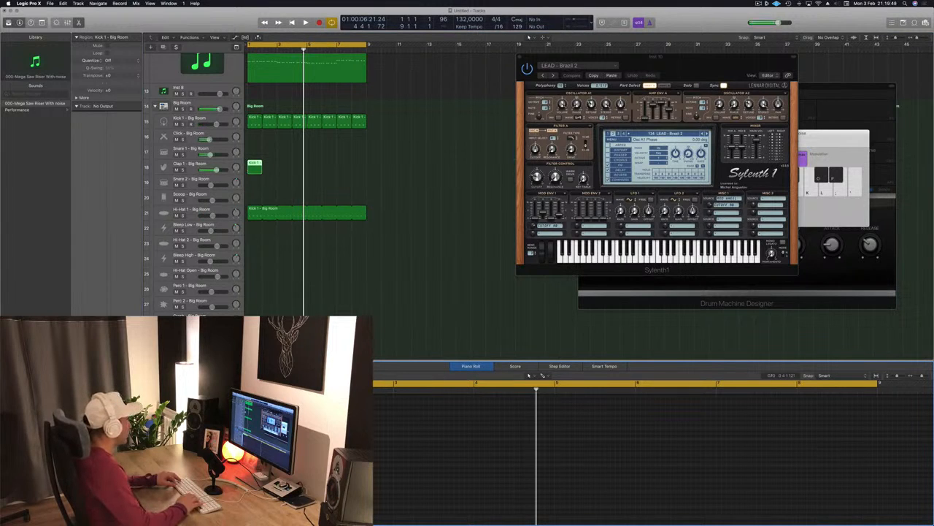
key(Return)
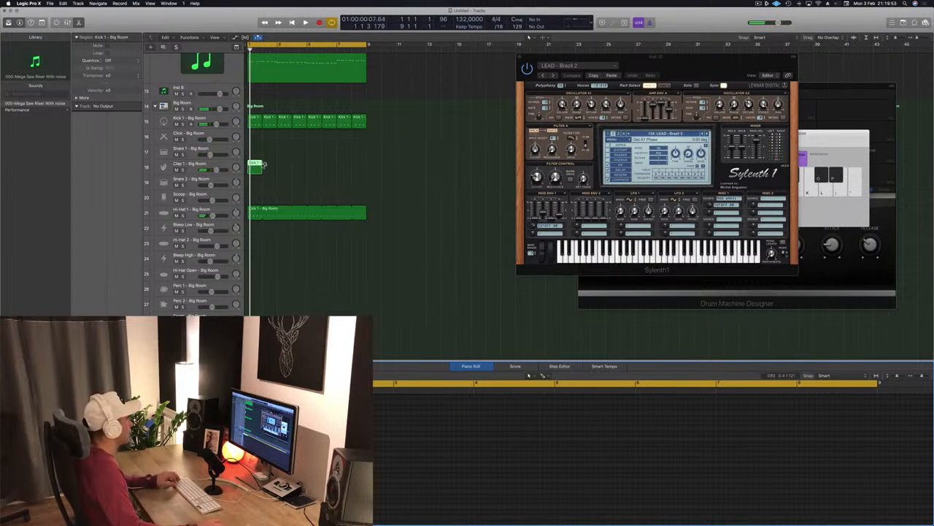
drag(262, 165, 365, 170)
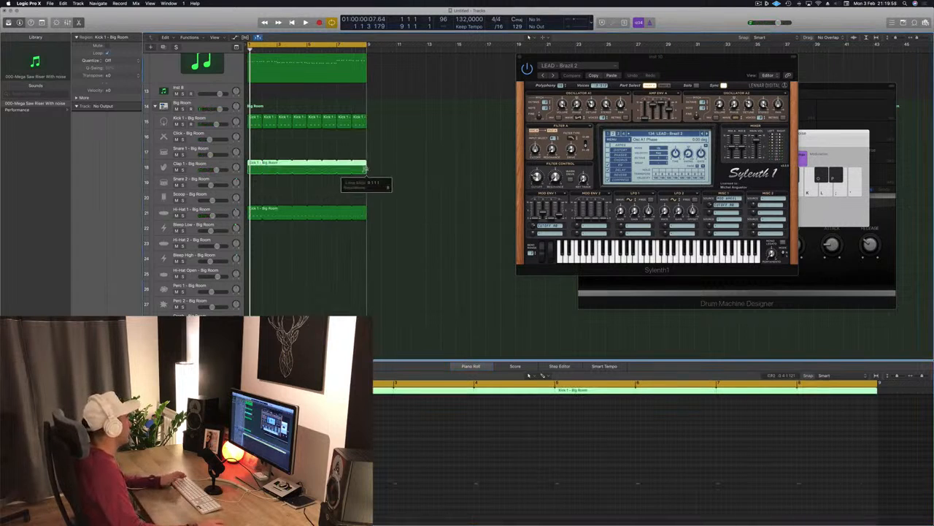
- Play the arrangement and adjust the Clap 1 track's volume
key(space)
drag(218, 168, 214, 169)
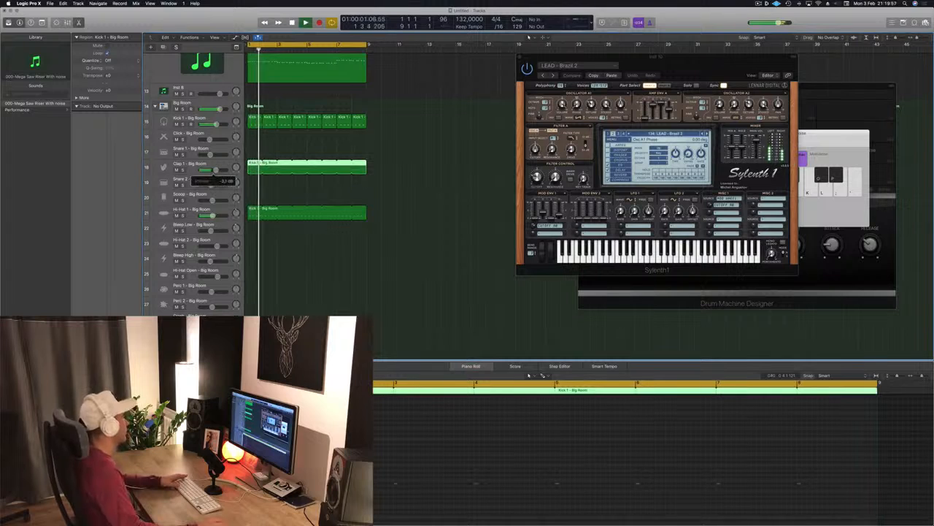
click(201, 165)
key(space)
key(space)
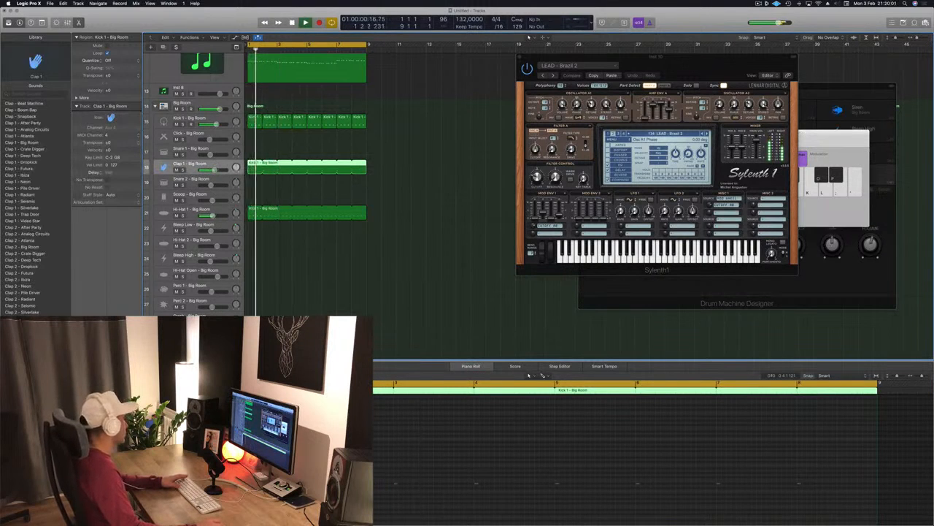
- Add a Stereo Delay to the Clap 1 track and choose the Dual 1/8 Note Dotted preset
click(89, 359)
key(space)
click(35, 37)
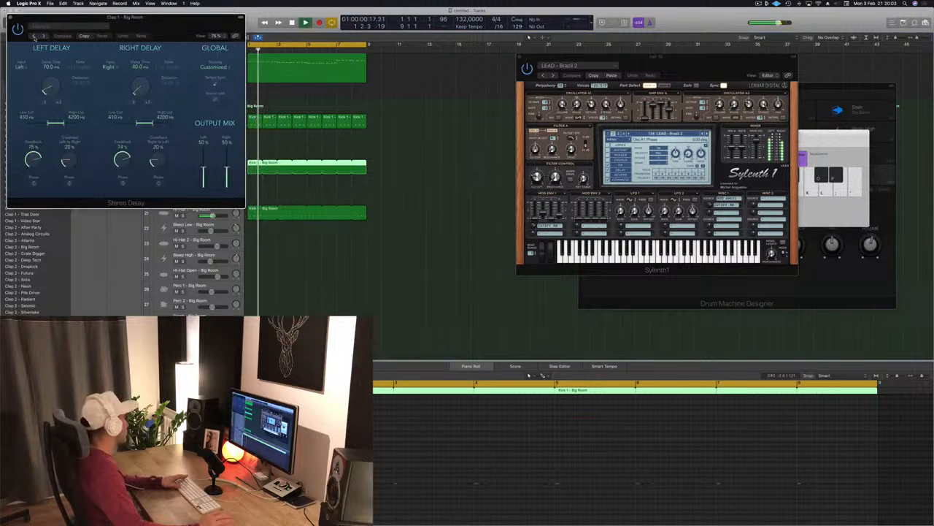
click(35, 37)
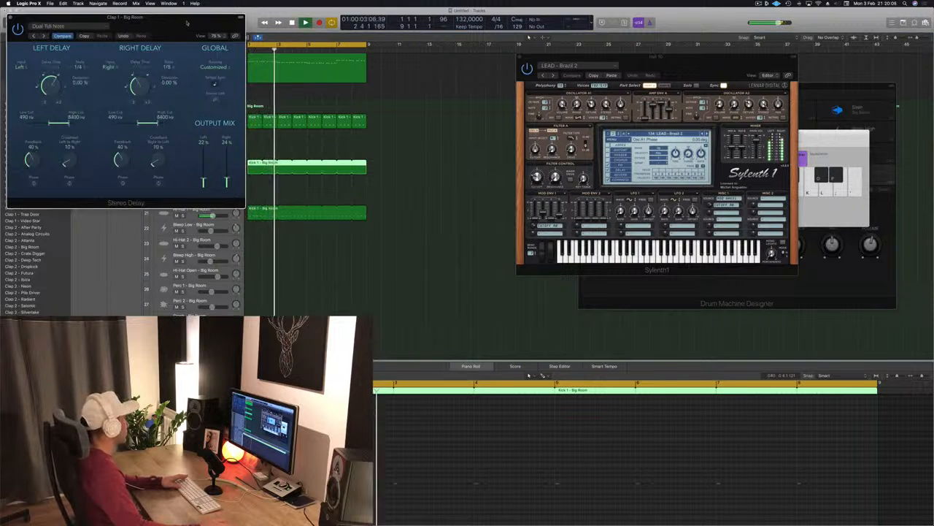
drag(66, 17, 446, 110)
click(416, 128)
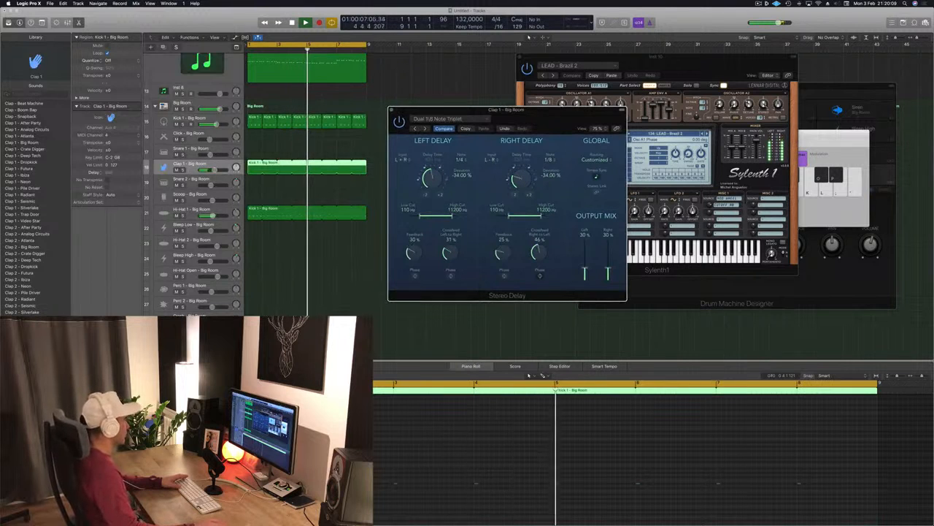
click(381, 129)
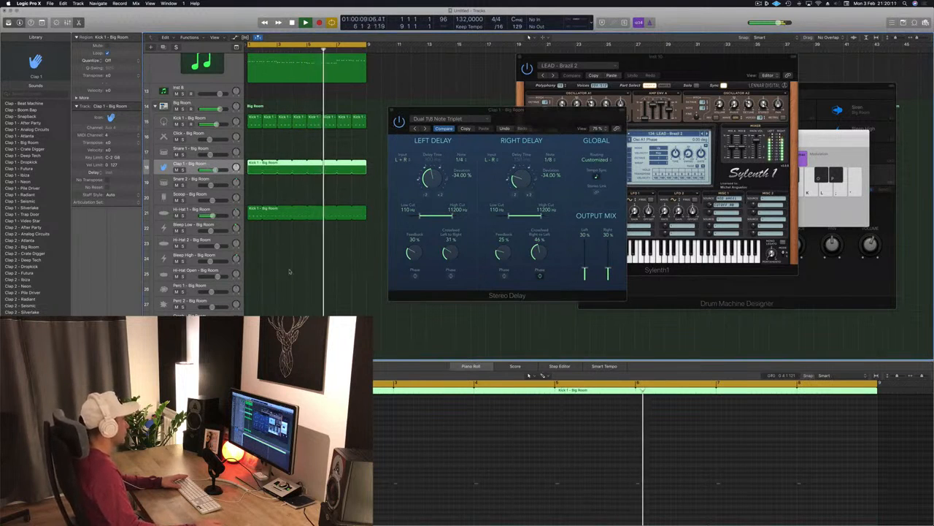
click(413, 129)
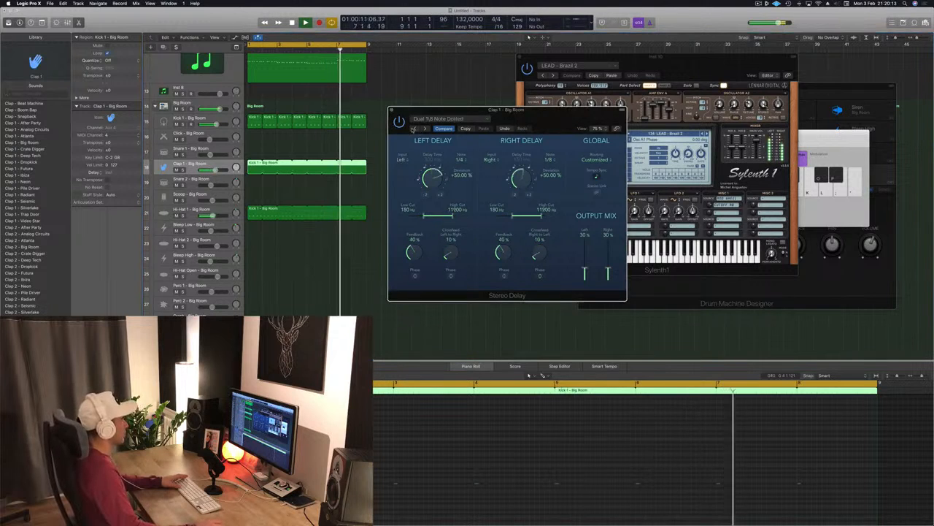
drag(417, 110, 388, 123)
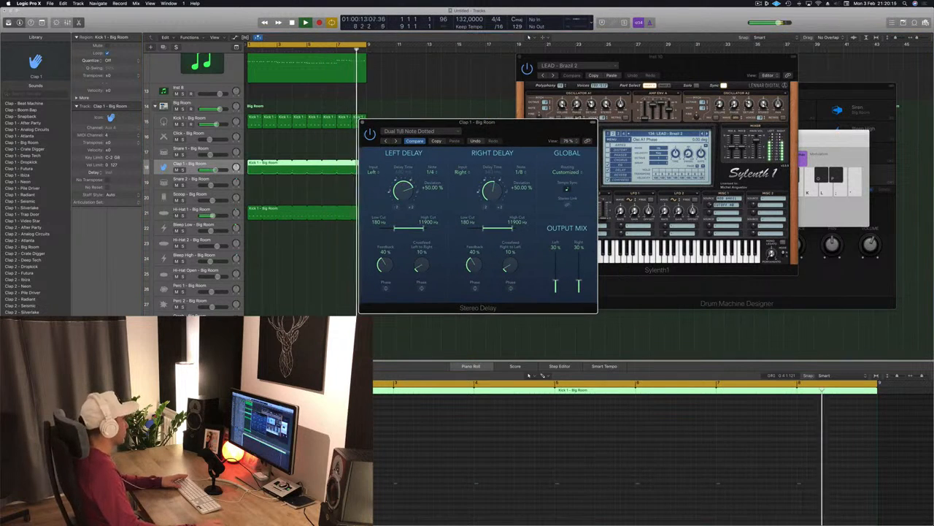
- Select the first LEAD - Brazil 2 track and play the arrangement
click(269, 312)
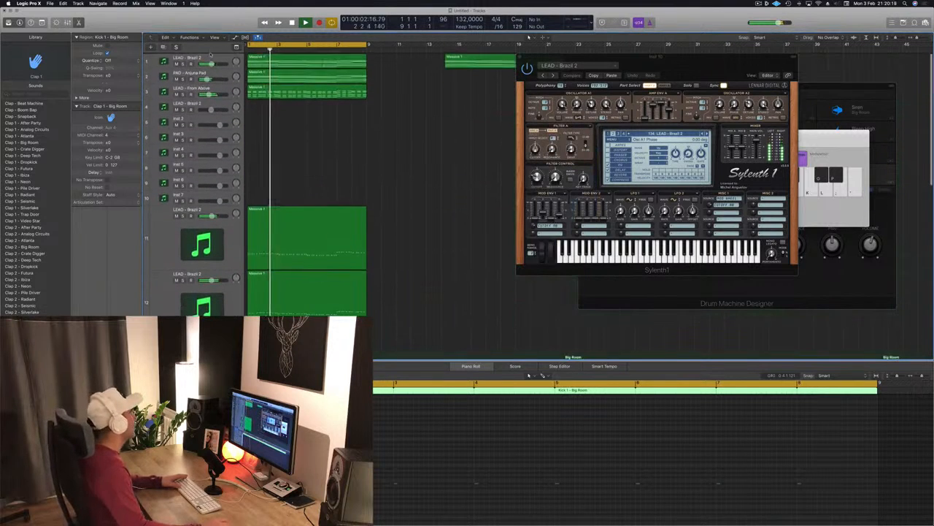
click(213, 57)
key(space)
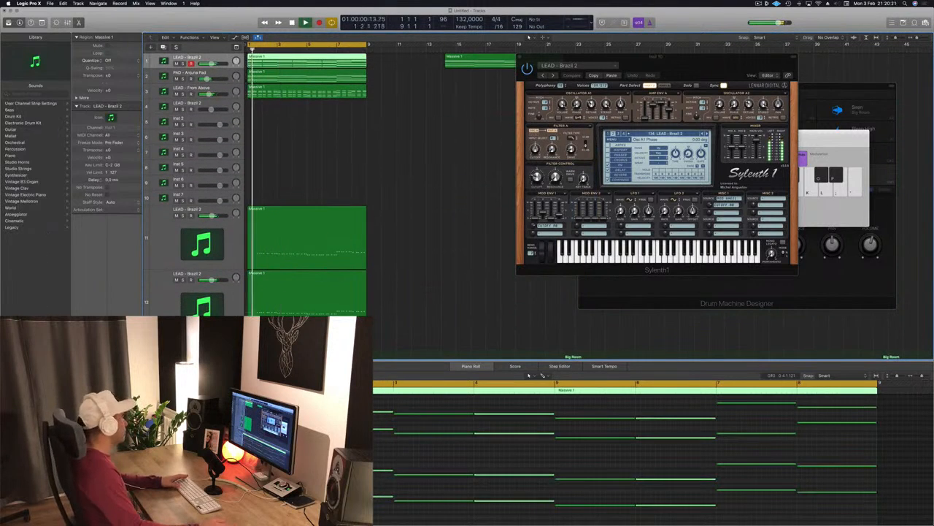
- Mute the first LEAD - Brazil 2 track
click(89, 351)
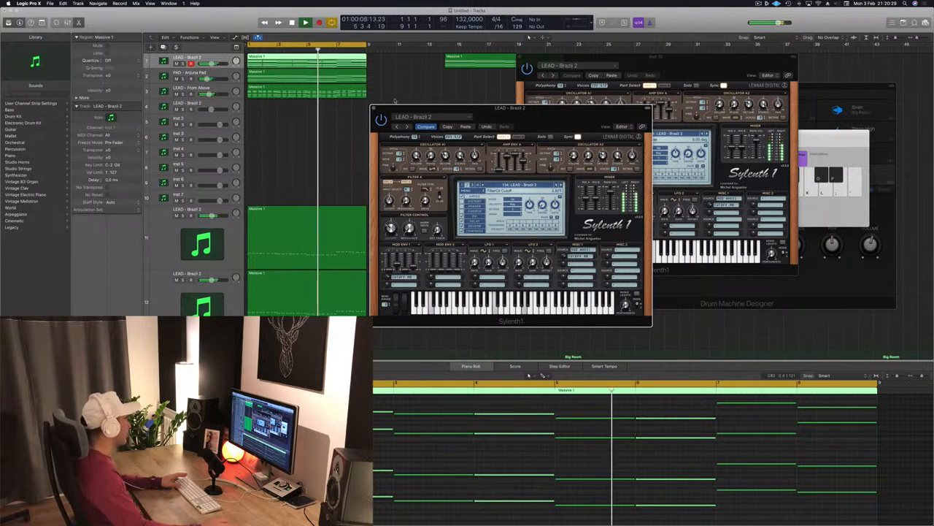
click(374, 108)
click(176, 64)
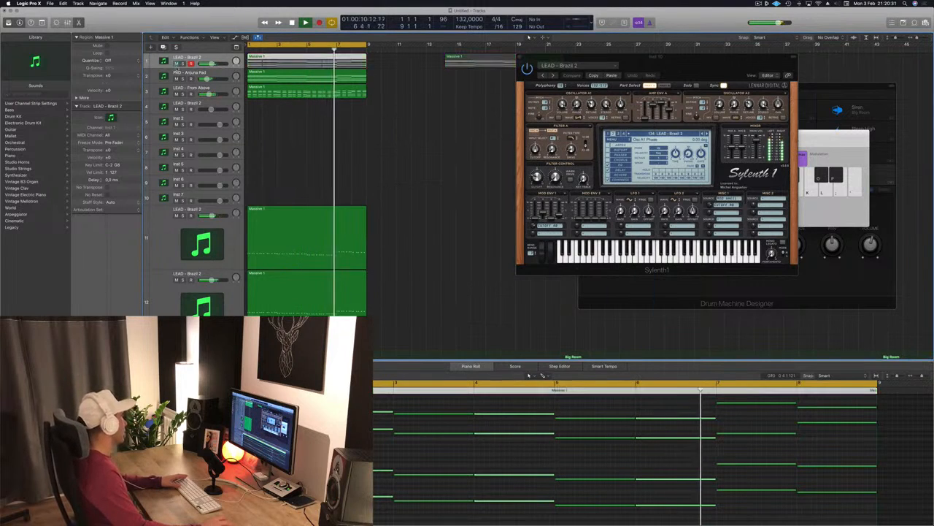
- Select the stray lead region below the LEAD - From Above track and delete it
click(284, 144)
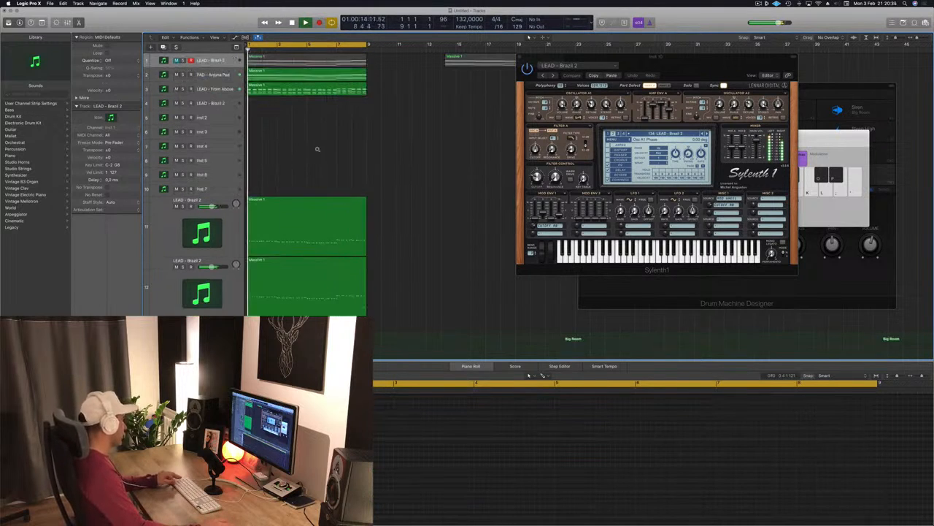
scroll(319, 146, down, 2)
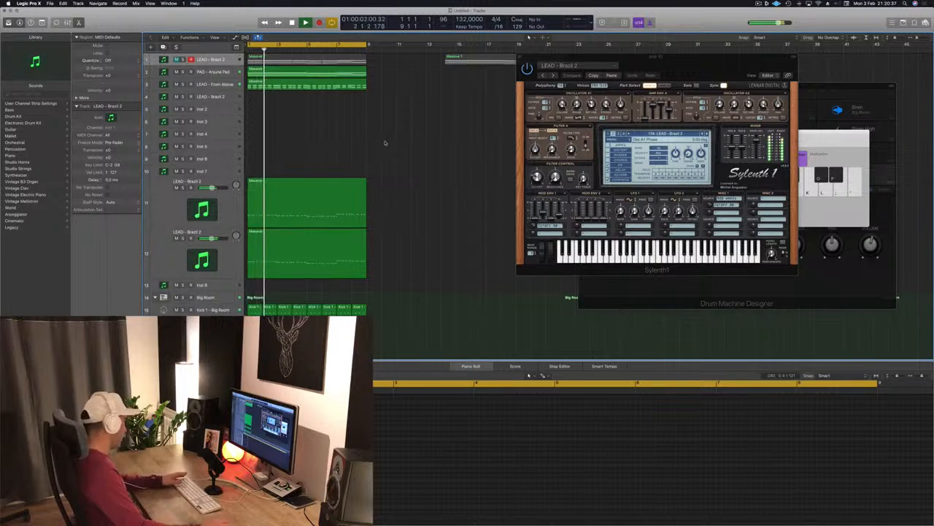
click(296, 87)
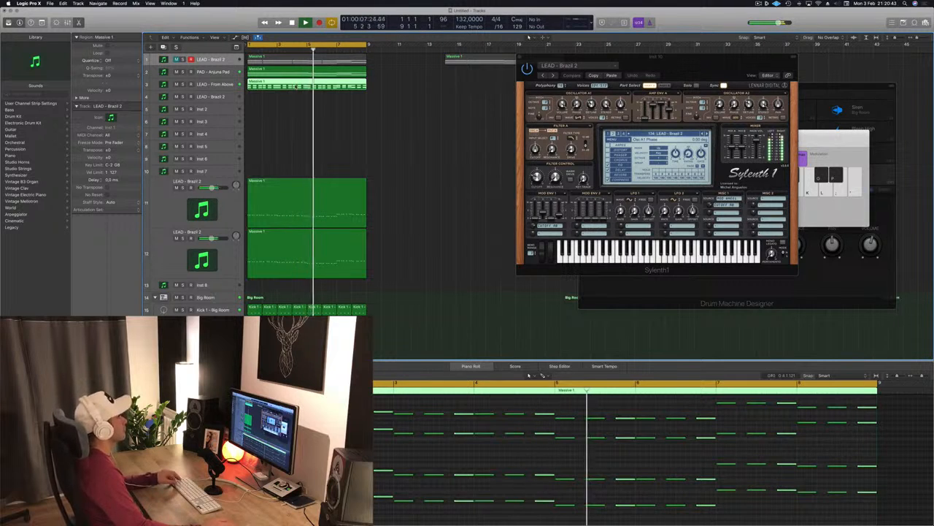
drag(295, 89, 294, 99)
key(Delete)
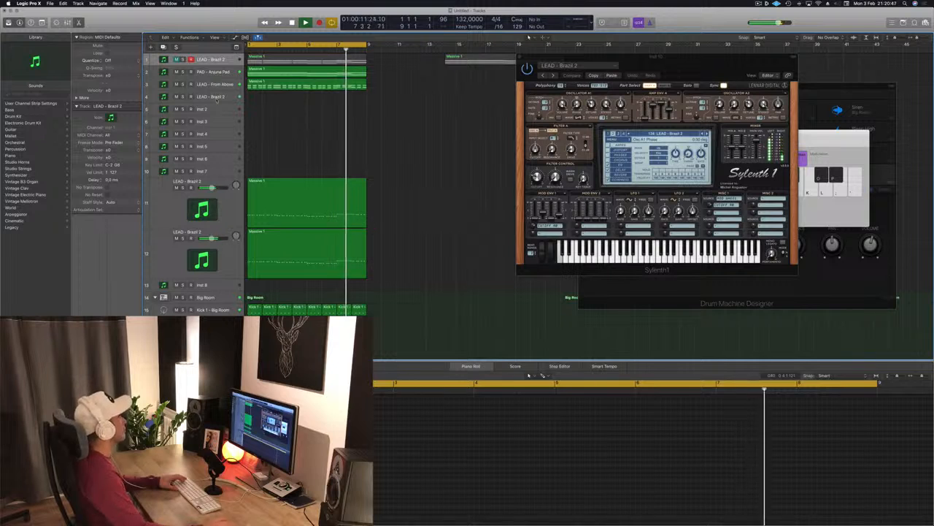
- Select the second LEAD - Brazil 2 track and open Musical Typing to play test notes on it
click(215, 98)
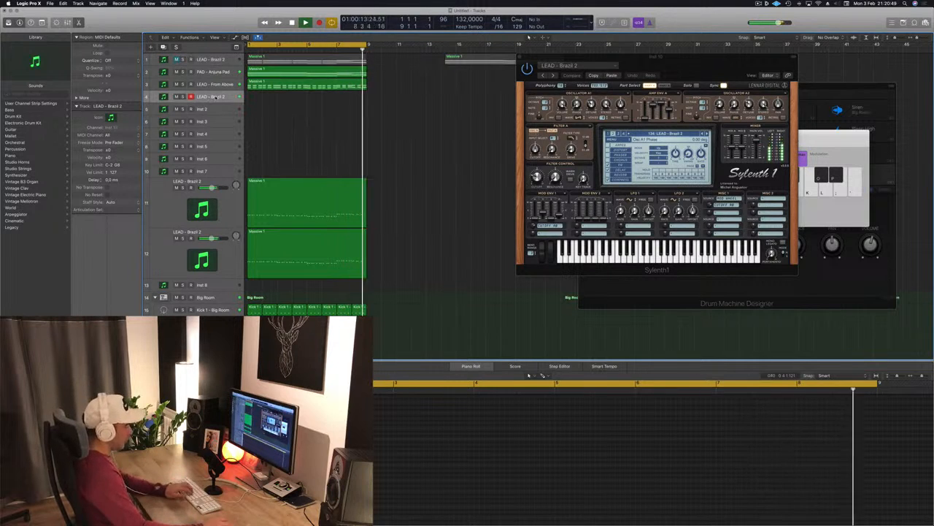
key(super+k)
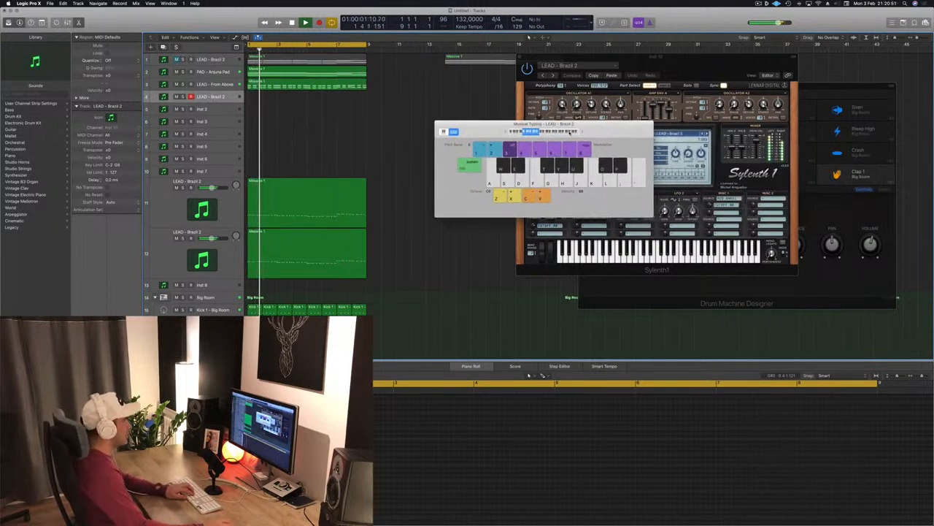
click(551, 132)
key(l)
key(semicolon)
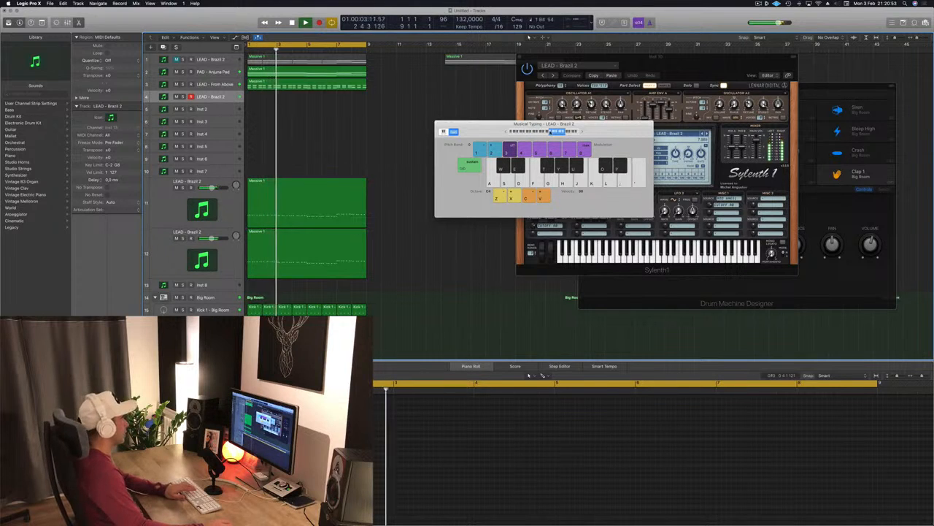
key(semicolon)
drag(543, 124, 432, 179)
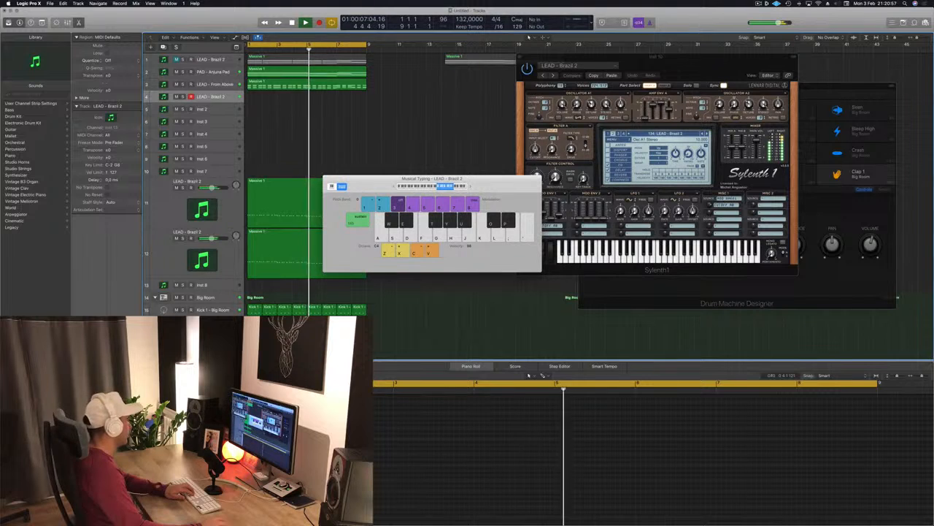
- Open the track's Sylenth1 instrument and switch its preset to LEAD - Bright Lead
double_click(225, 98)
key(l)
key(semicolon)
drag(196, 26, 519, 125)
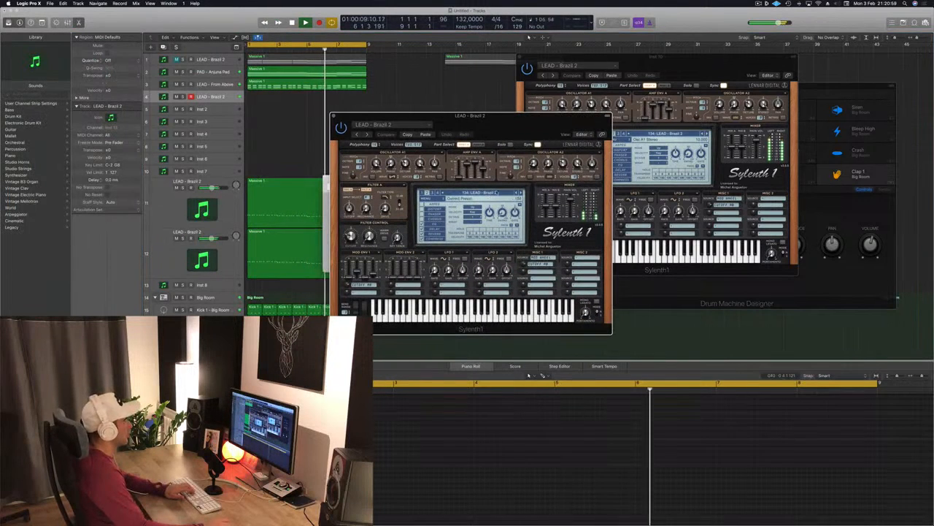
click(520, 193)
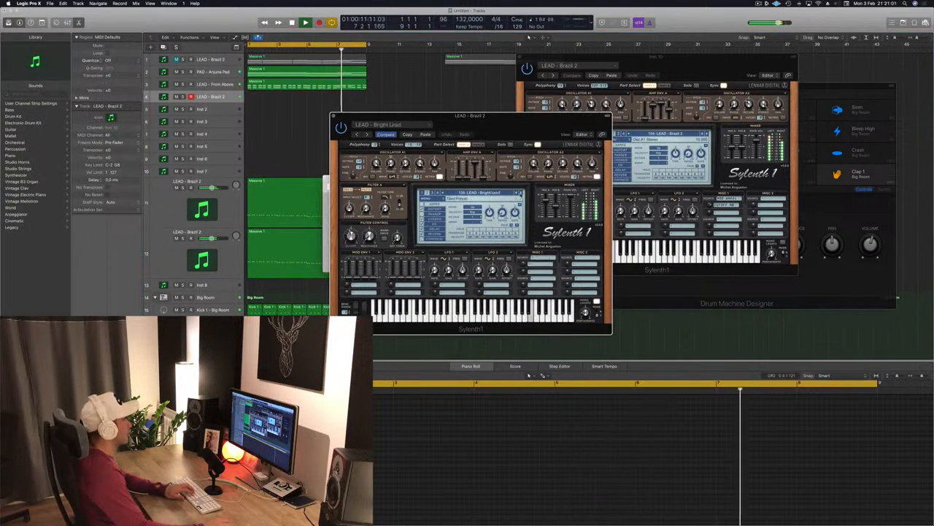
drag(577, 122, 814, 106)
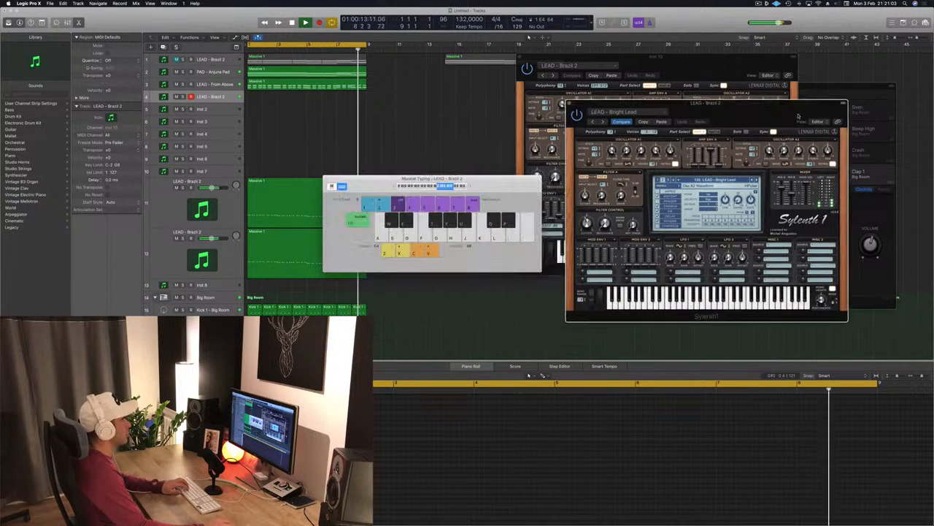
- Play test notes with Musical Typing to audition the Bright Lead preset
key(g)
key(h)
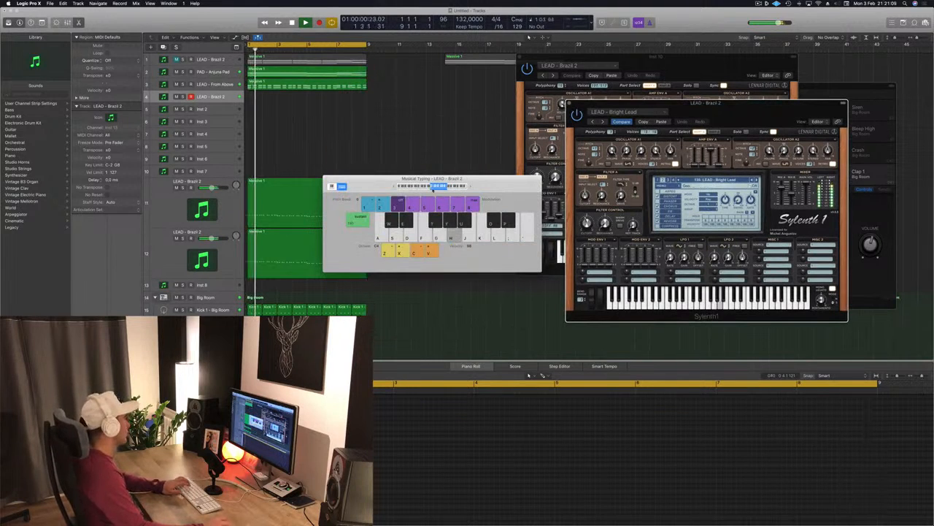
key(d)
key(s)
key(s)
key(h)
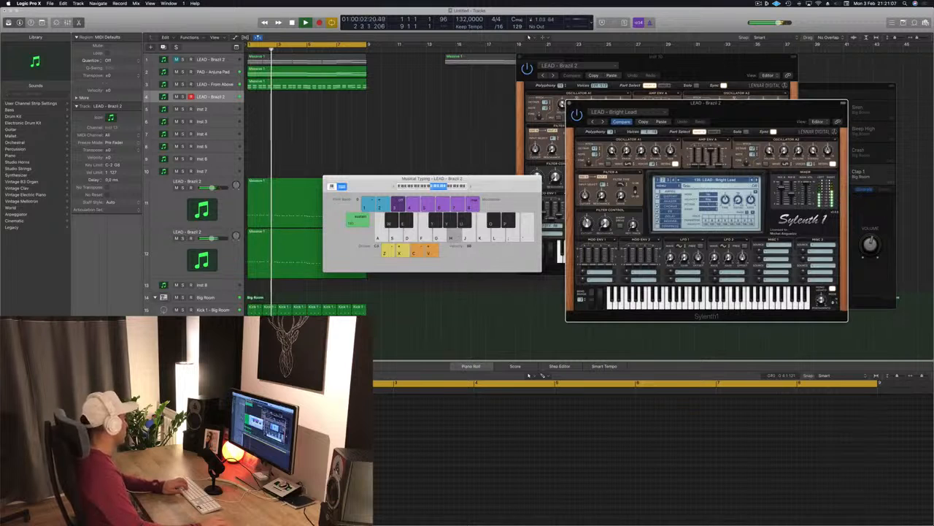
- Open the track's SilverVerb effect, load a different preset and close the window
click(704, 338)
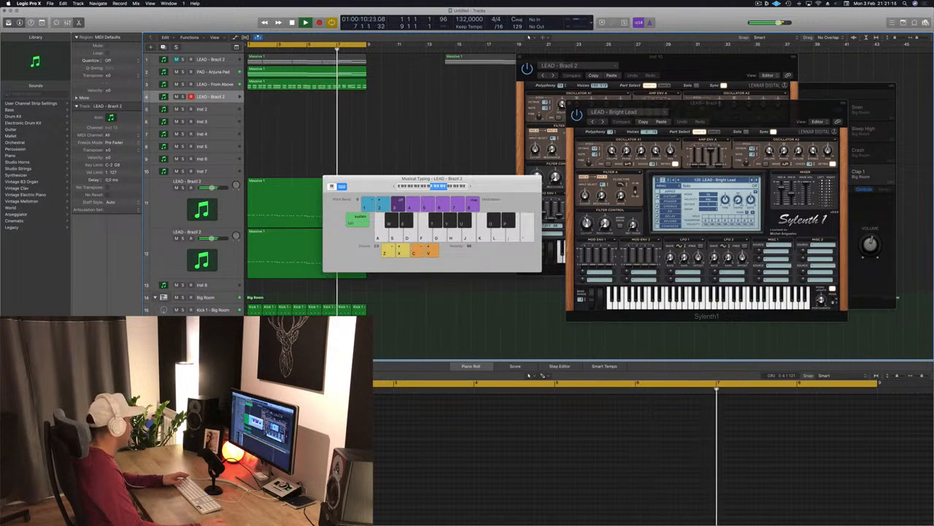
click(125, 358)
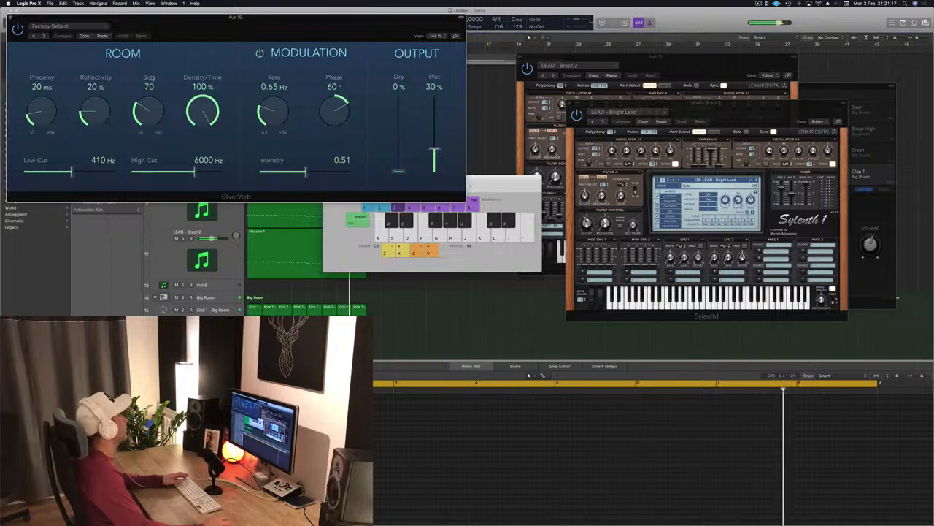
click(83, 26)
click(80, 145)
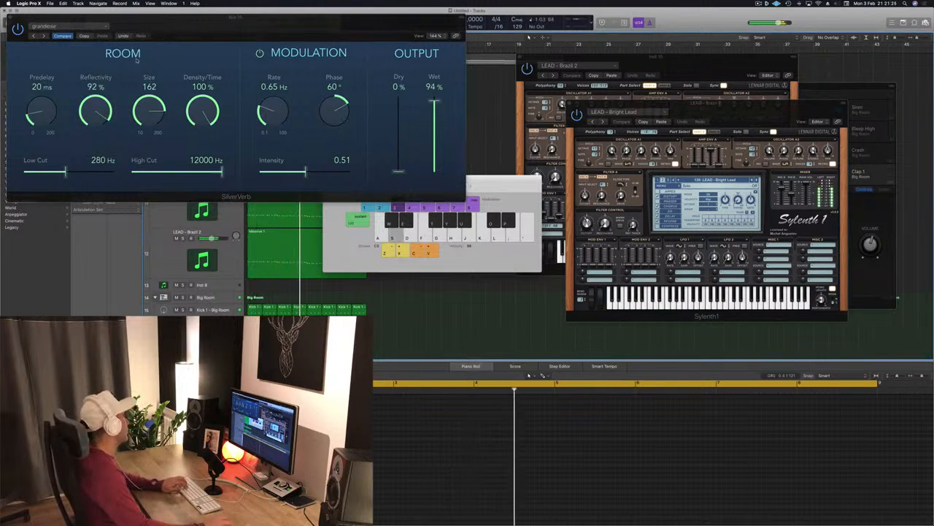
key(super+w)
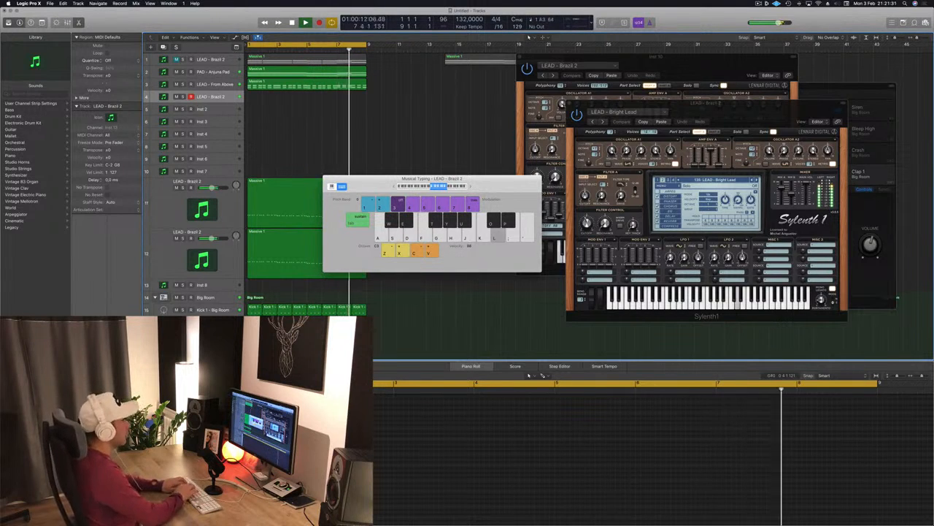
- Play a short melody with Musical Typing to hear the lead sound
key(k)
key(h)
key(j)
key(h)
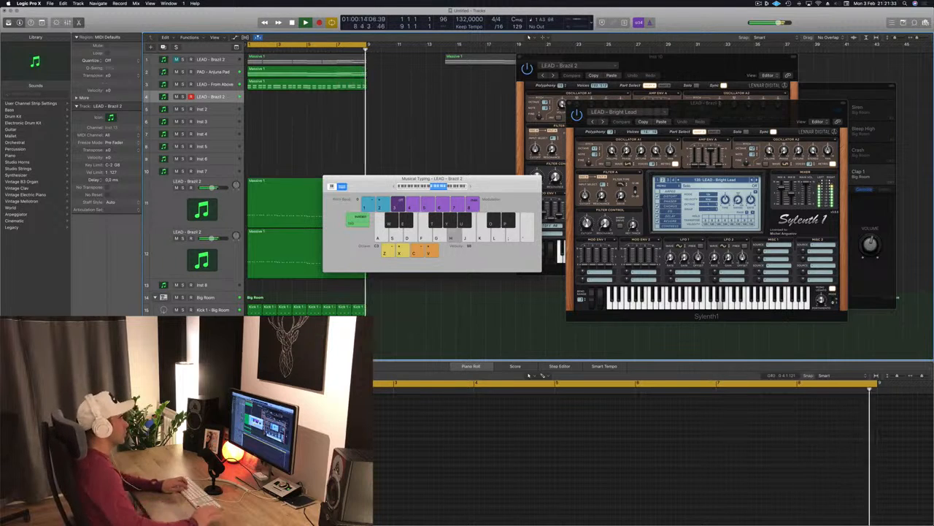
key(f)
key(f)
key(g)
key(s)
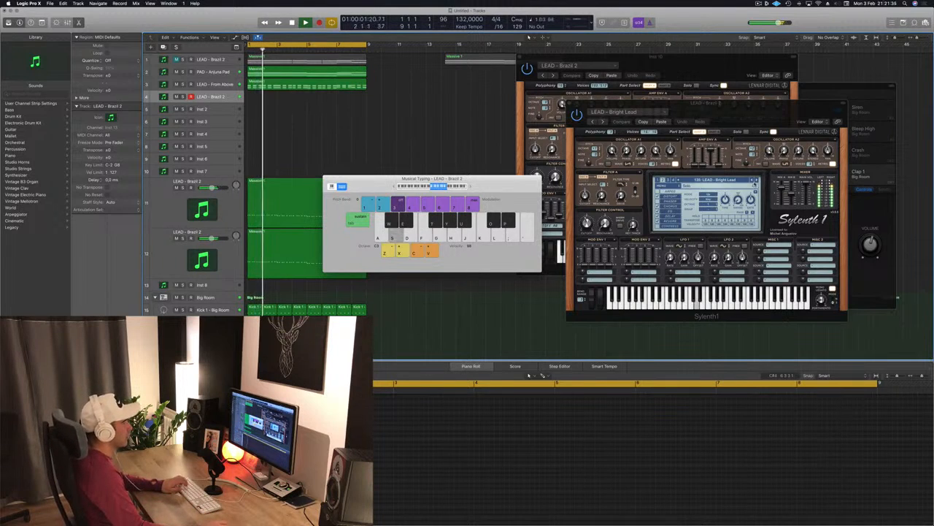
- Step through the Sylenth1 lead presets with test notes, settling on LEAD - Dancecology
click(755, 181)
key(s)
key(f)
key(g)
key(h)
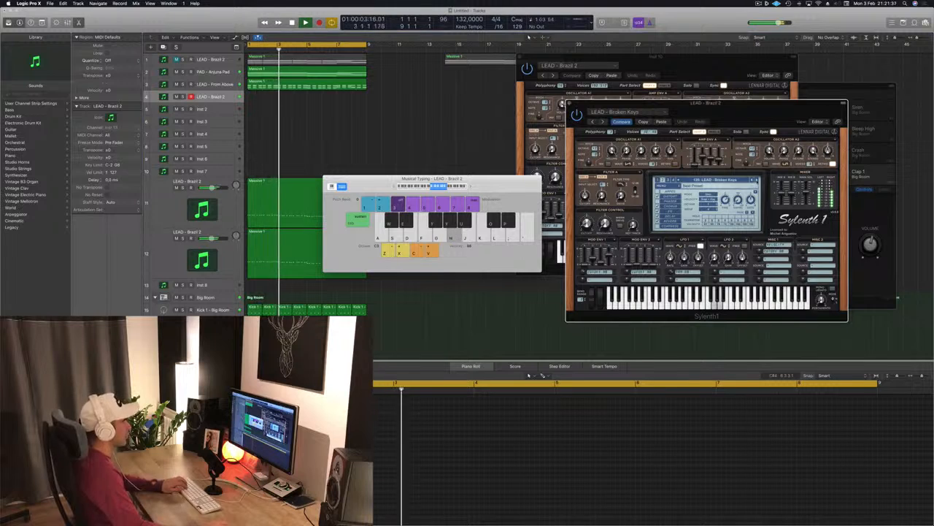
click(757, 180)
click(757, 181)
key(g)
key(h)
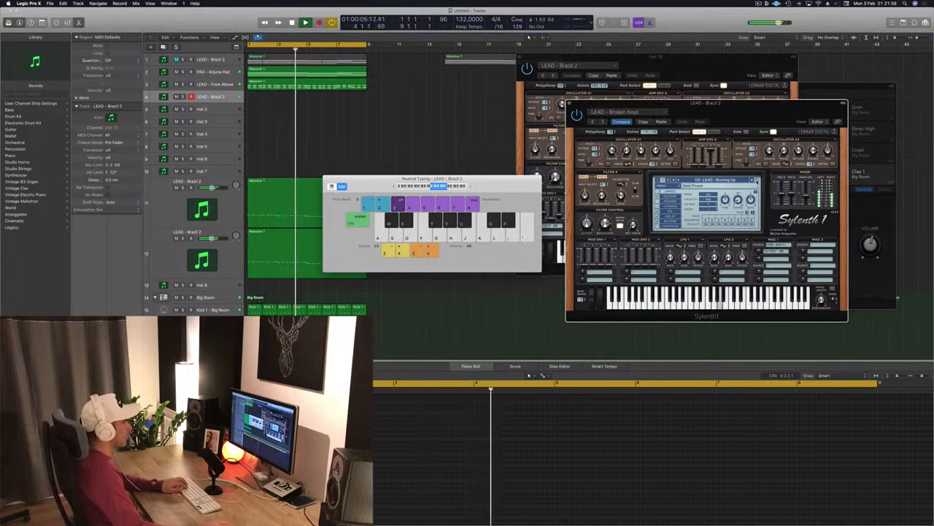
key(h)
click(757, 181)
key(h)
click(757, 181)
key(h)
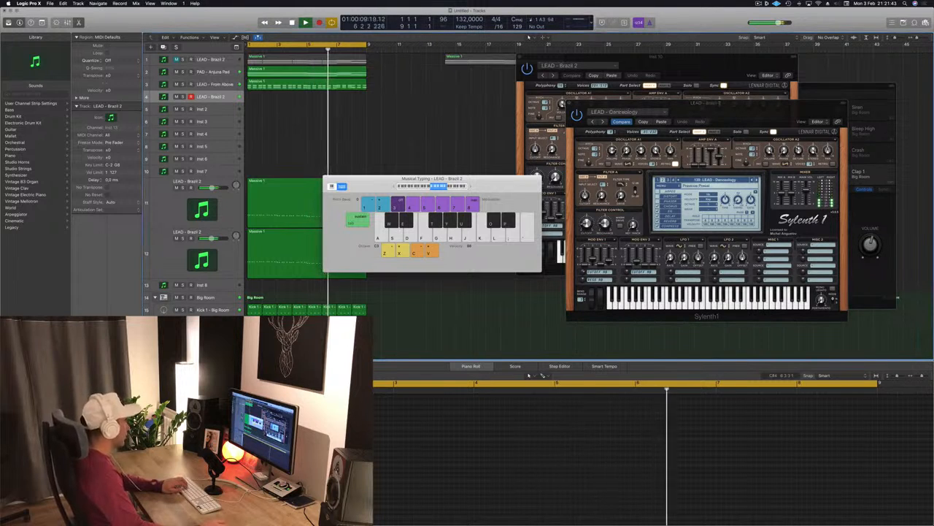
key(h)
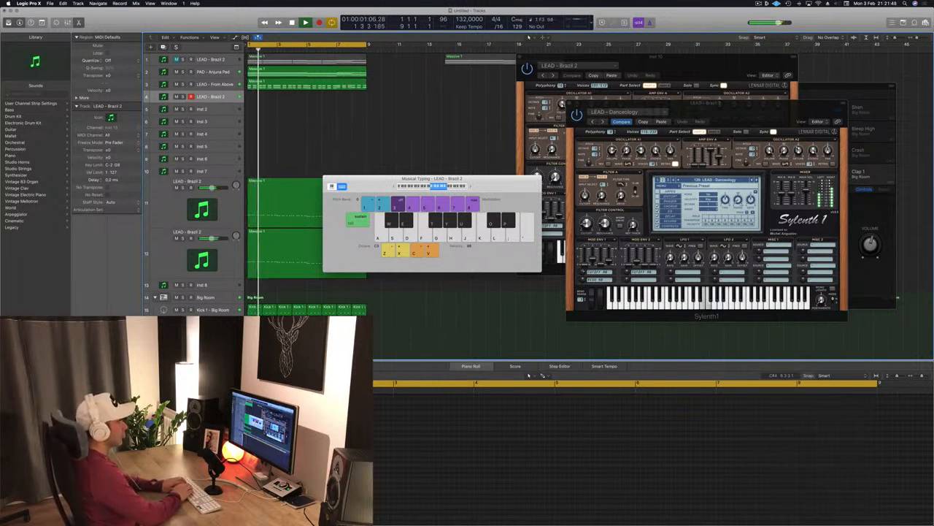
- Practise the lead melody with Musical Typing
key(semicolon)
key(l)
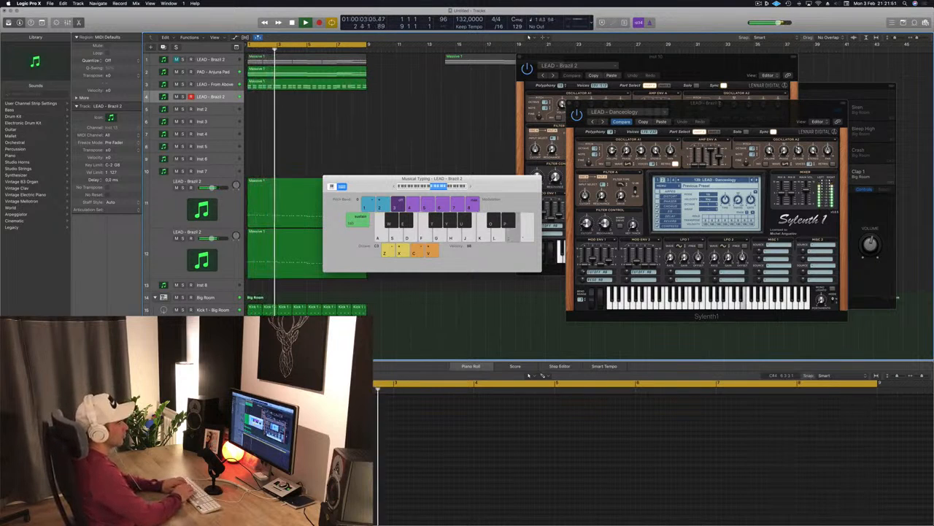
key(semicolon)
key(l)
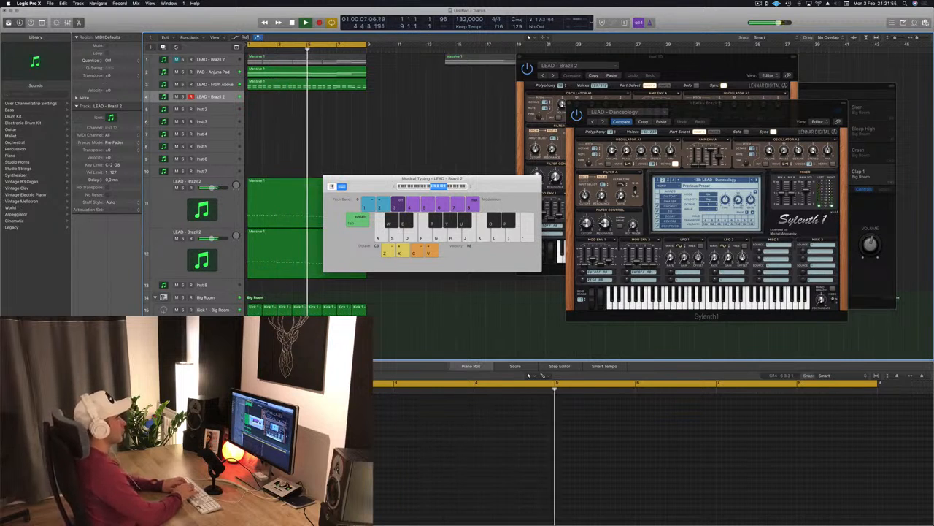
key(k)
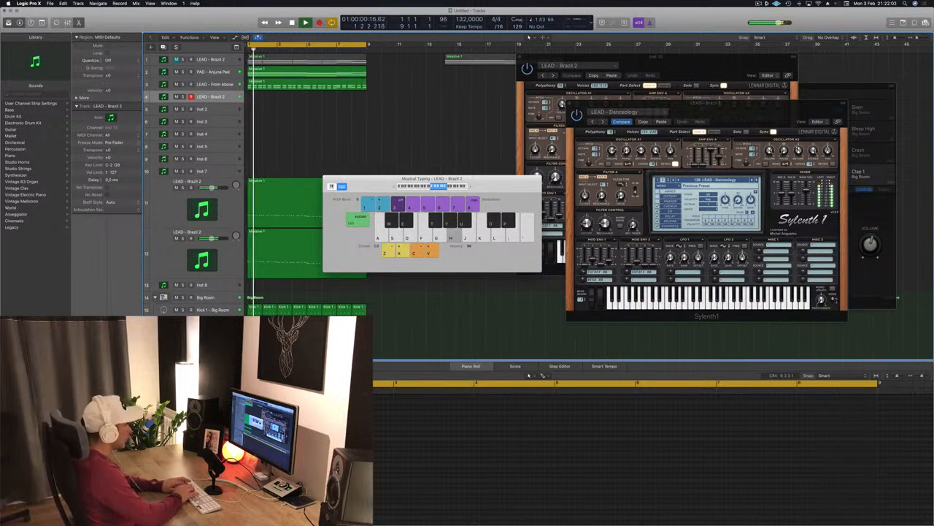
- Record a new lead melody on the LEAD - Brazil 2 track using Musical Typing, then stop recording
key(r)
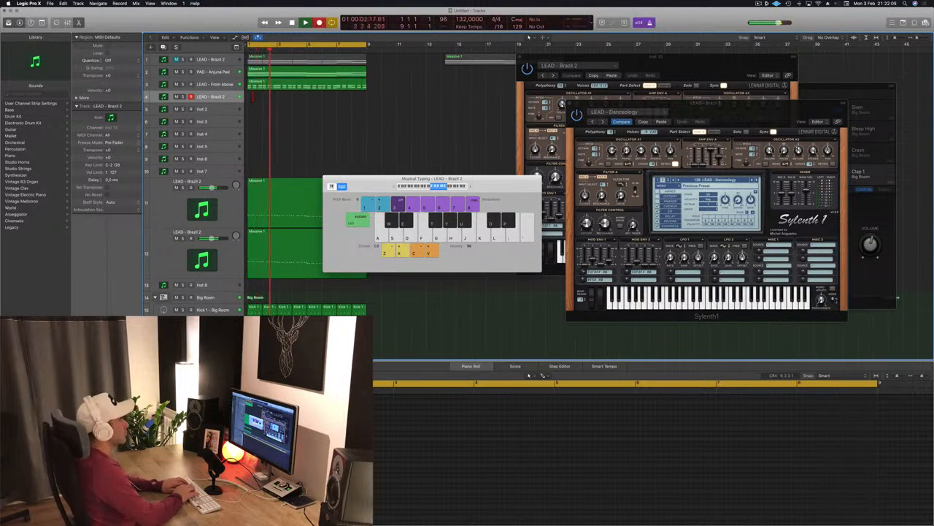
key(semicolon)
key(semicolon)
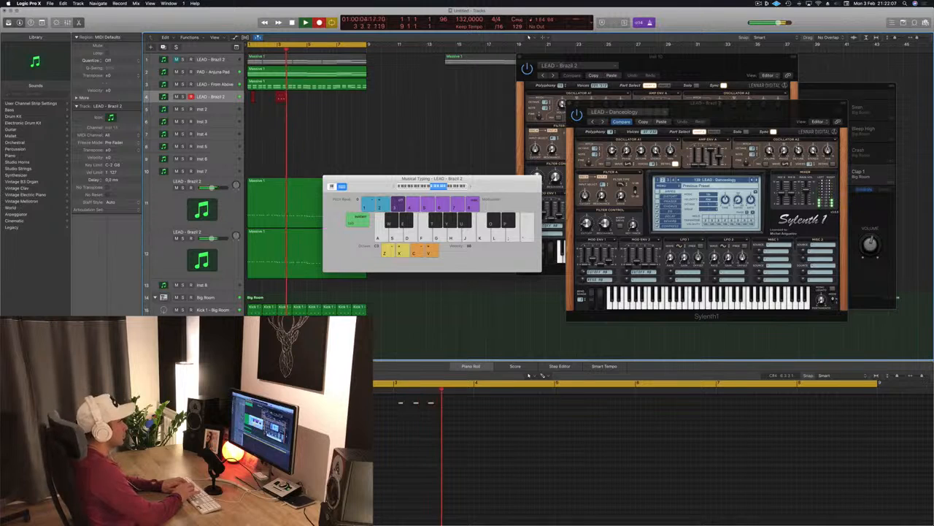
key(l)
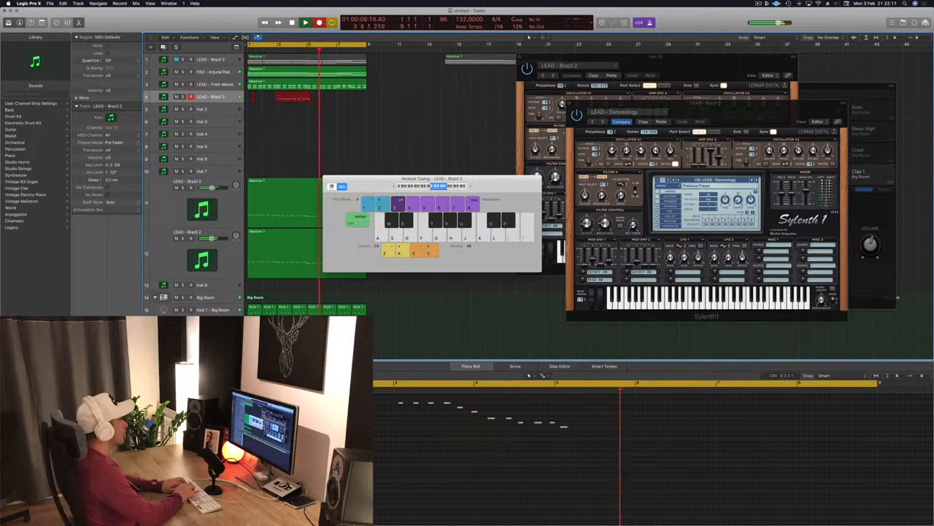
key(k)
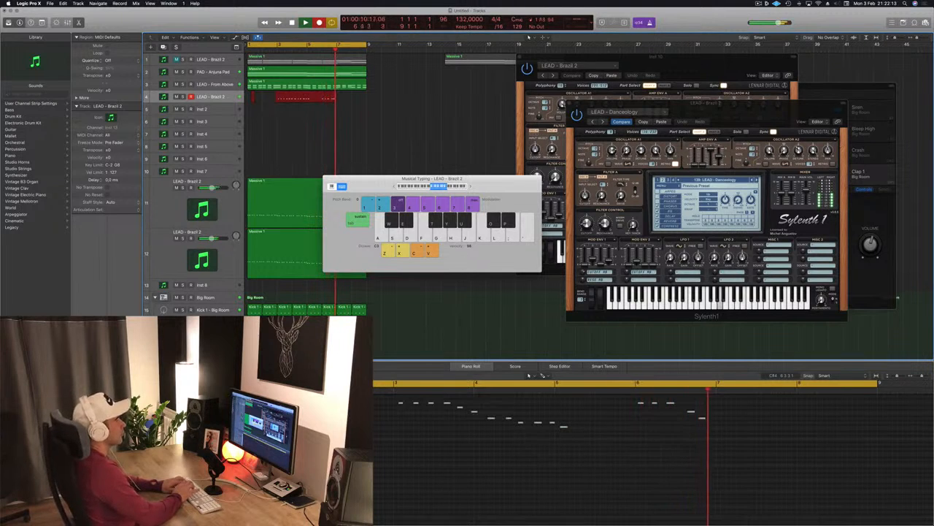
key(l)
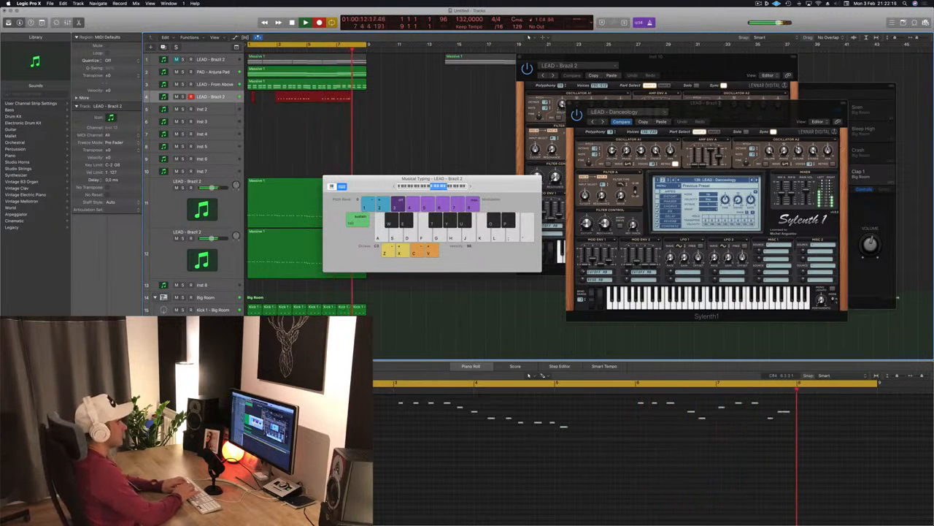
key(o)
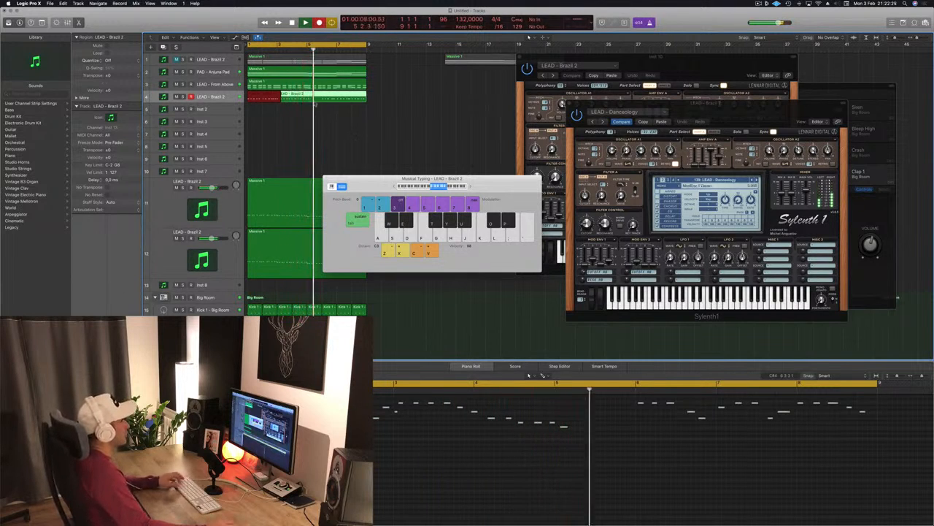
key(space)
- Shorten the recorded LEAD - Brazil 2 region to about two bars and play it back from the start
super+double_click(321, 99)
click(303, 100)
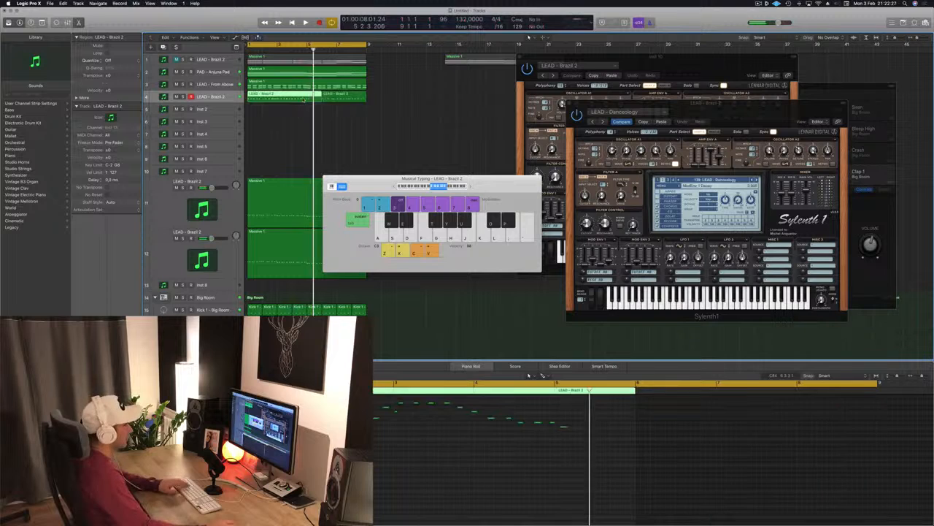
drag(303, 100, 265, 102)
key(Return)
key(space)
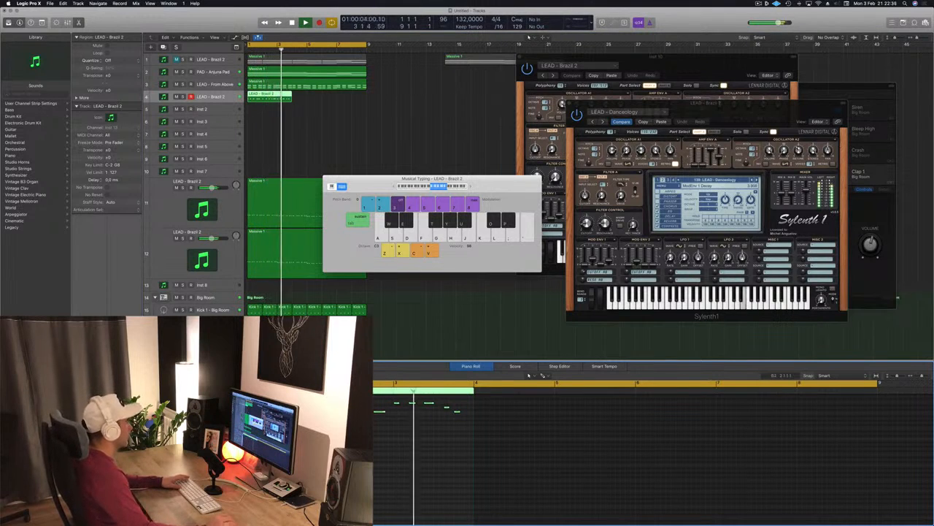
key(Return)
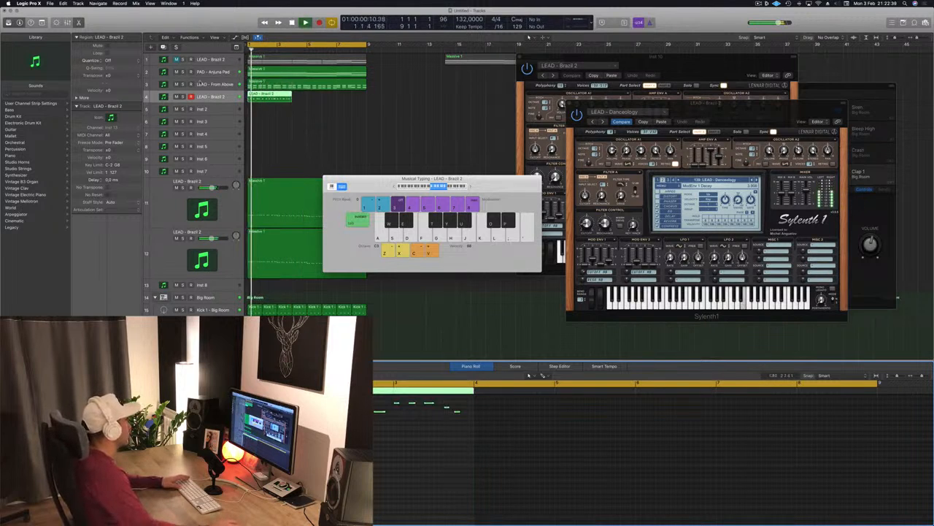
- Select the LEAD - From Above track, play it, and open its Sylenth1 window to inspect the sound
click(229, 85)
key(space)
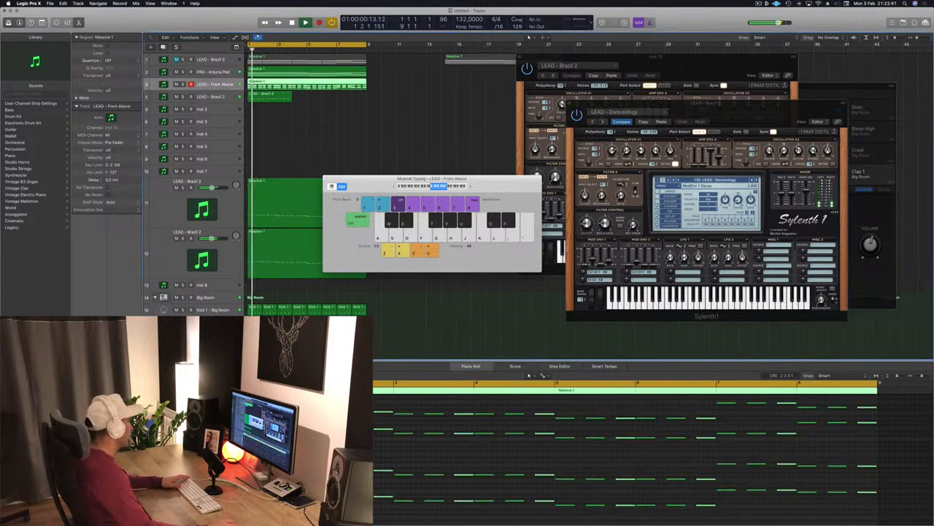
double_click(163, 84)
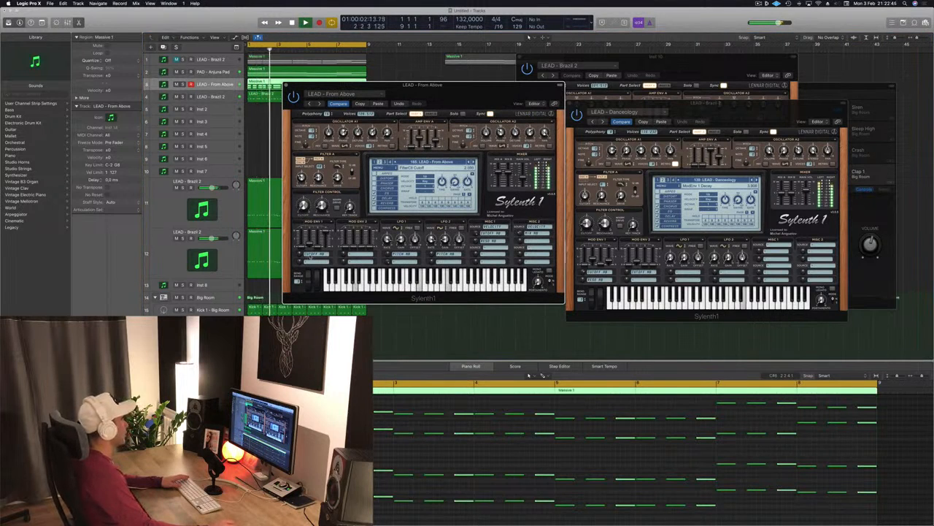
drag(409, 85, 523, 100)
click(401, 102)
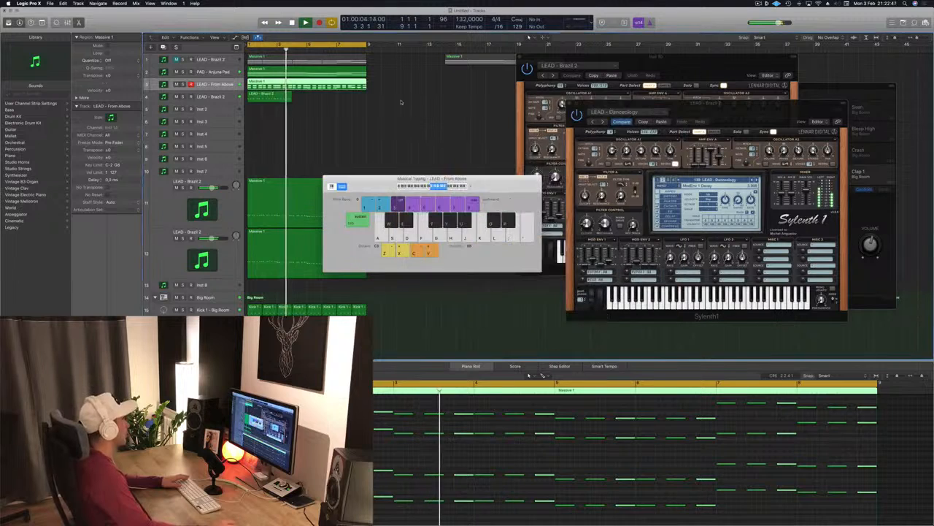
- Audition the PAD - Arjuna Pad track, then solo and play back the LEAD - Brazil 2 track
click(197, 71)
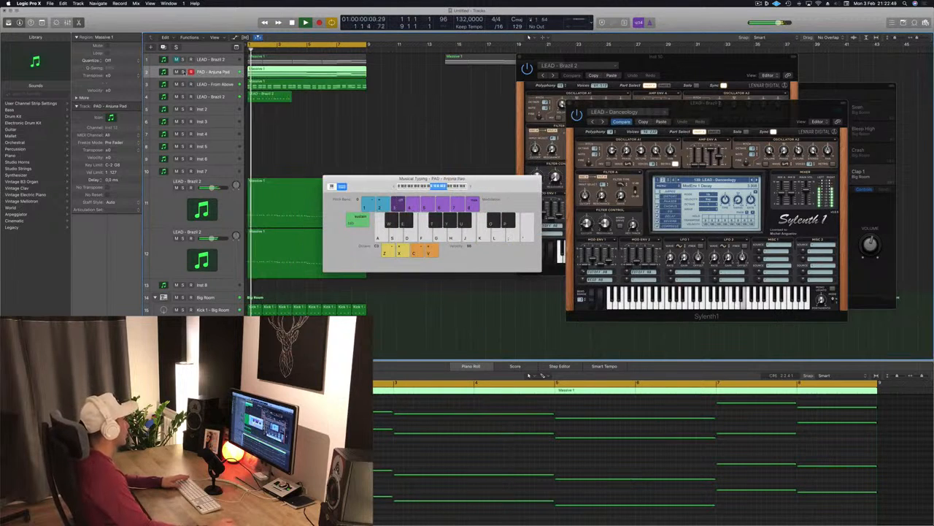
key(space)
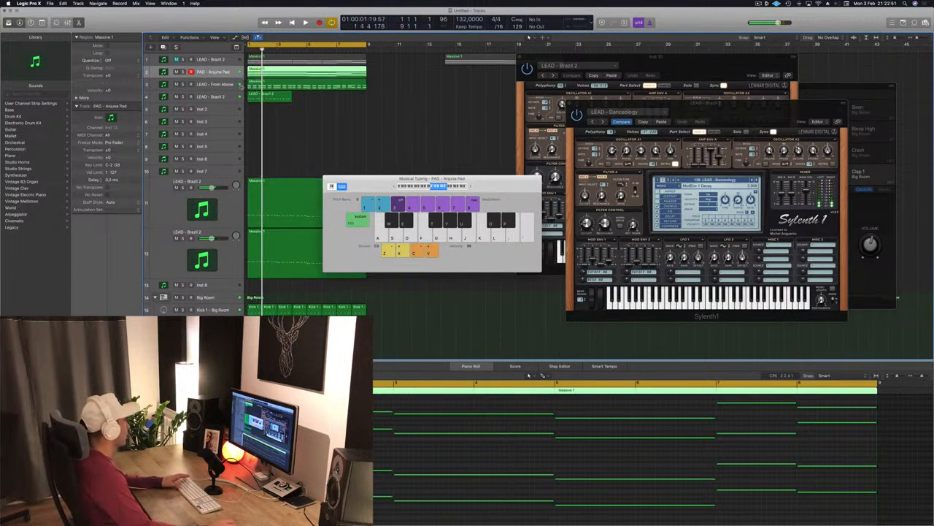
click(209, 96)
click(183, 97)
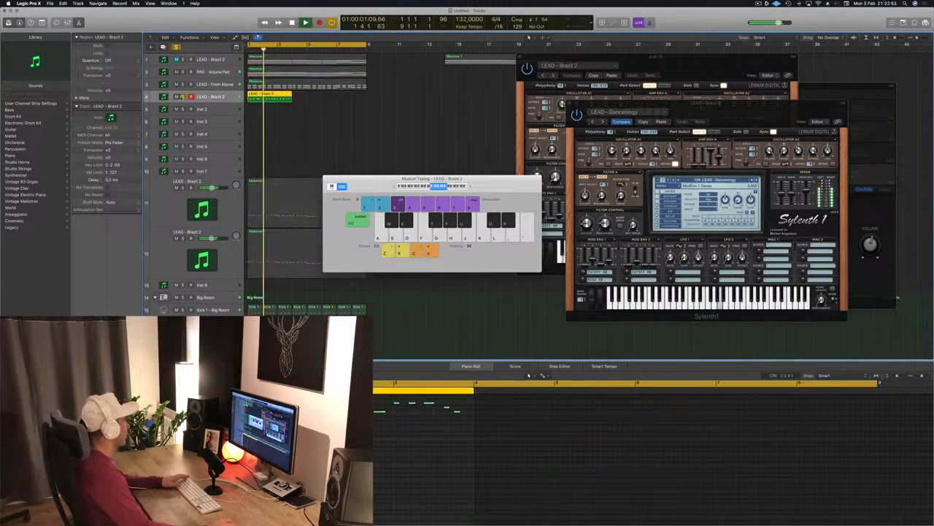
key(s)
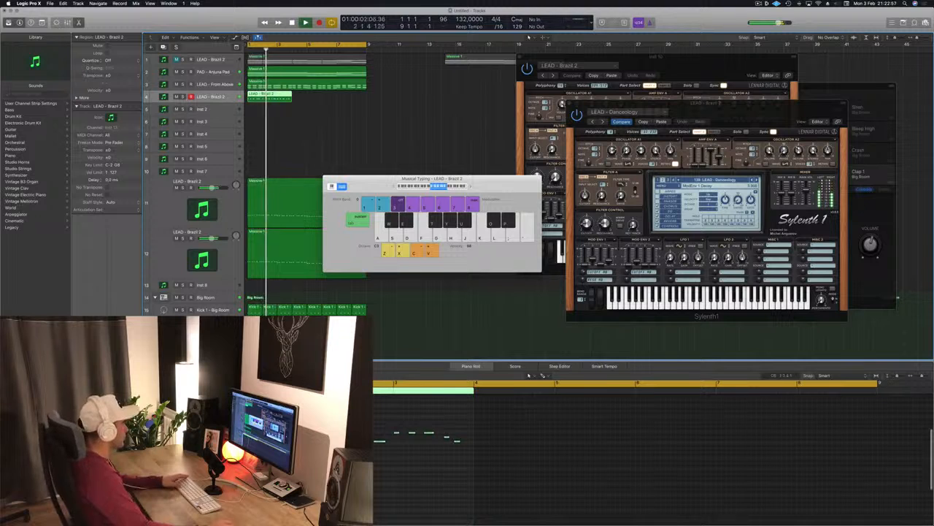
click(324, 470)
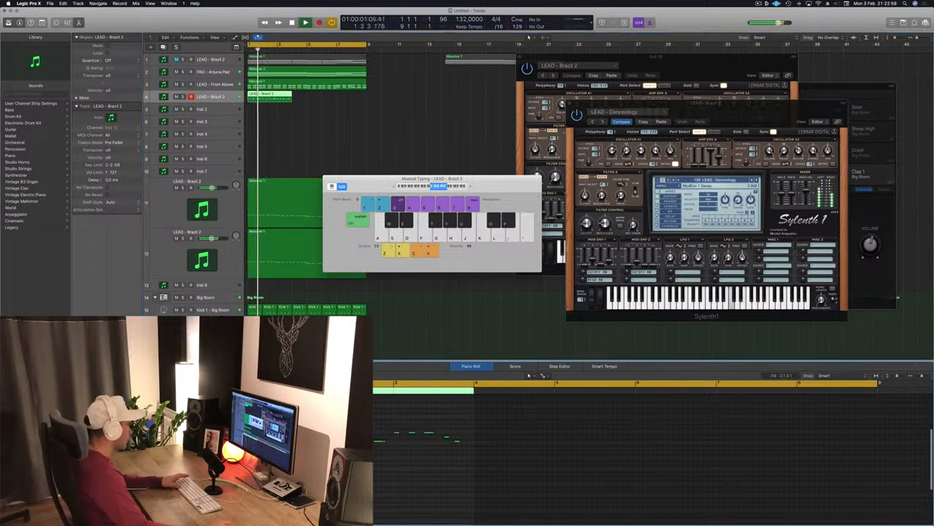
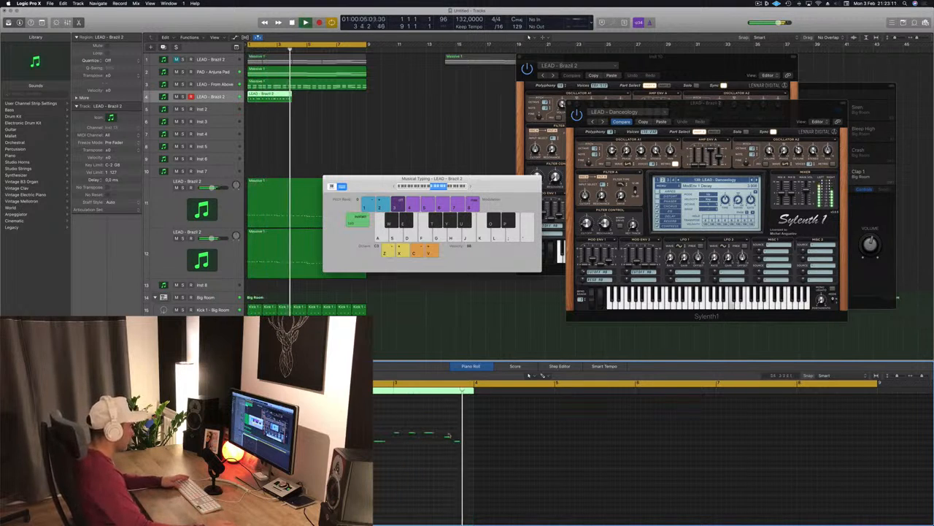
- Extend the LEAD - Brazil 2 region to about four bars and play it back from the start
key(Return)
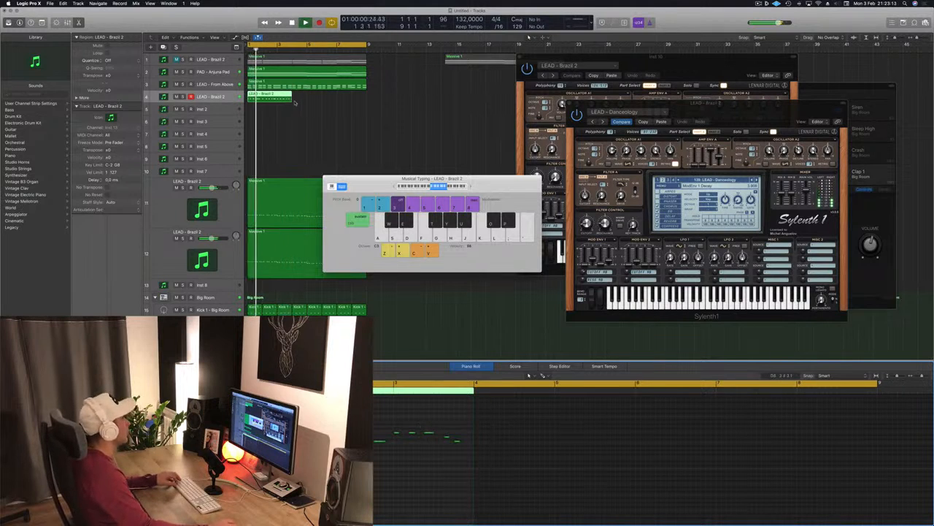
drag(292, 98, 306, 102)
key(Return)
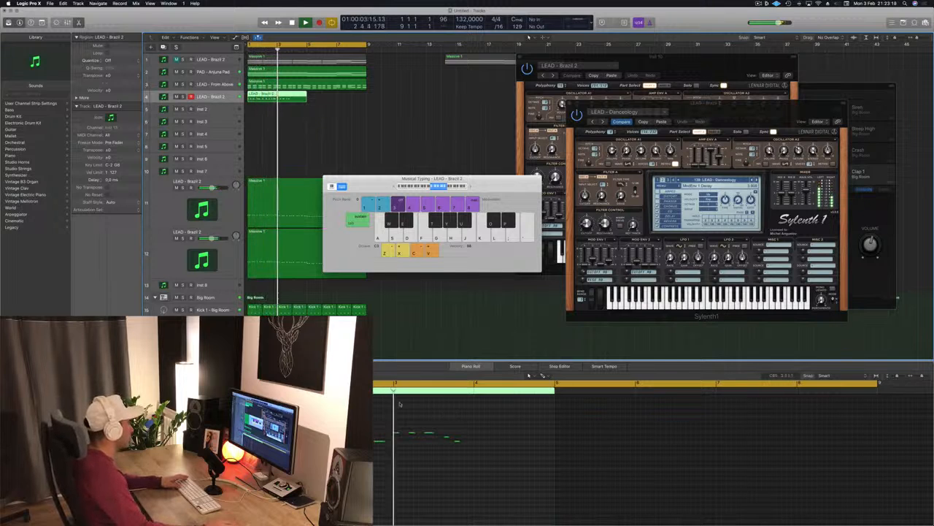
key(space)
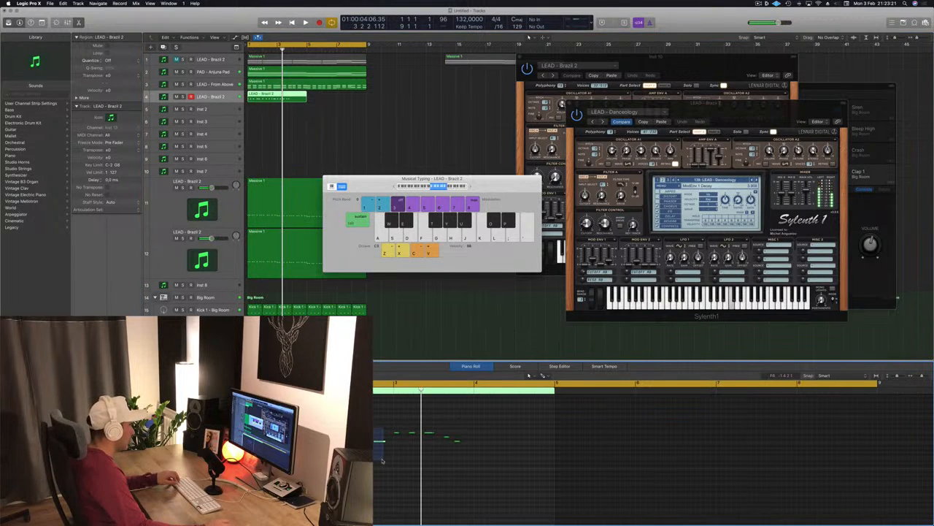
- Select the recorded notes, stop playback, and copy the LEAD - Brazil 2 region to start at bar 5
drag(318, 433, 541, 451)
key(space)
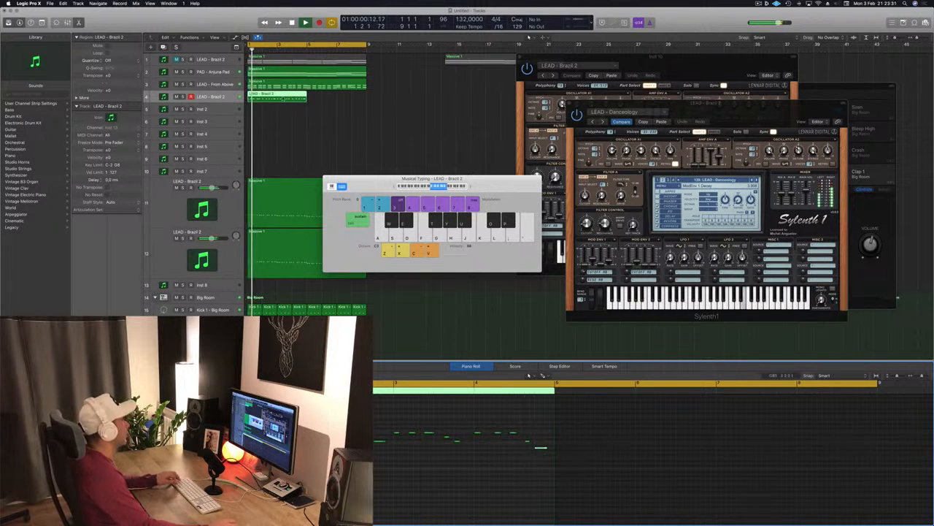
drag(283, 97, 346, 101)
shift+click(326, 98)
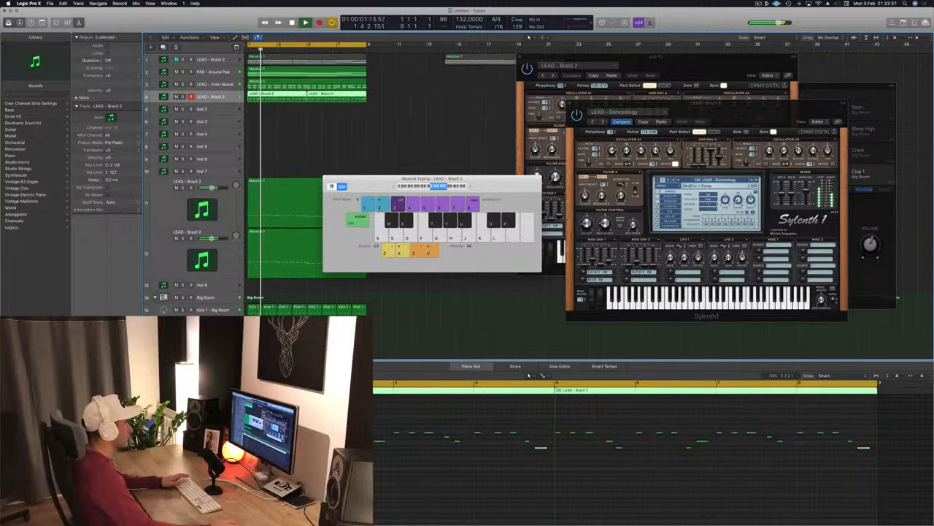
- Move the front Sylenth1 window and step through lead presets up to LEAD - Divine, returning to the start
drag(762, 108, 656, 113)
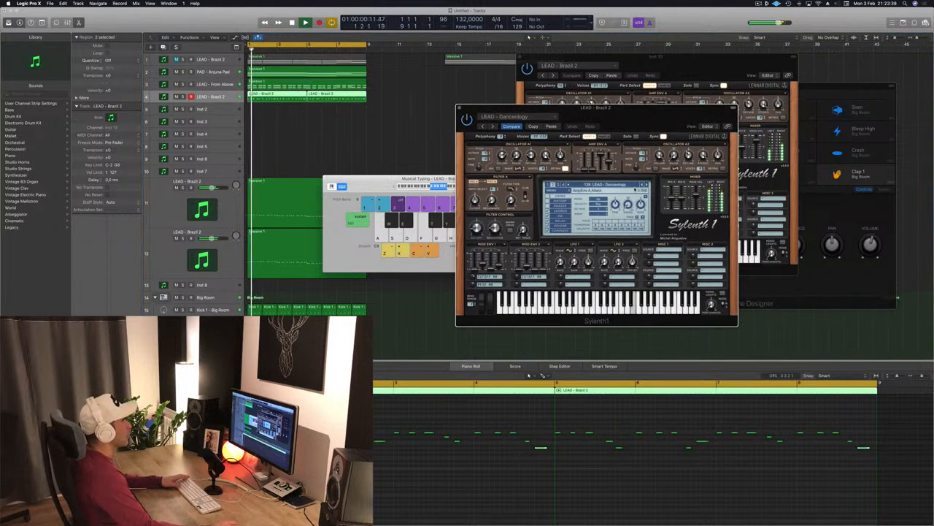
click(647, 185)
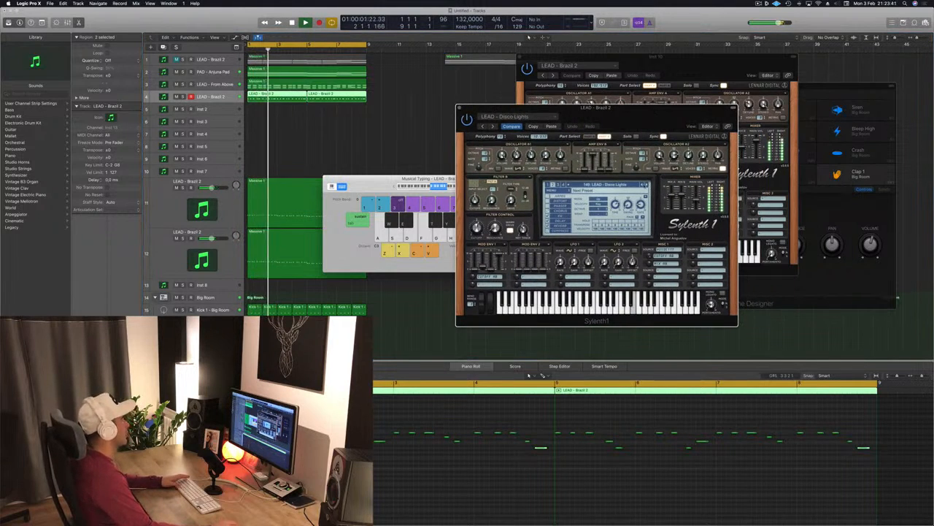
key(Return)
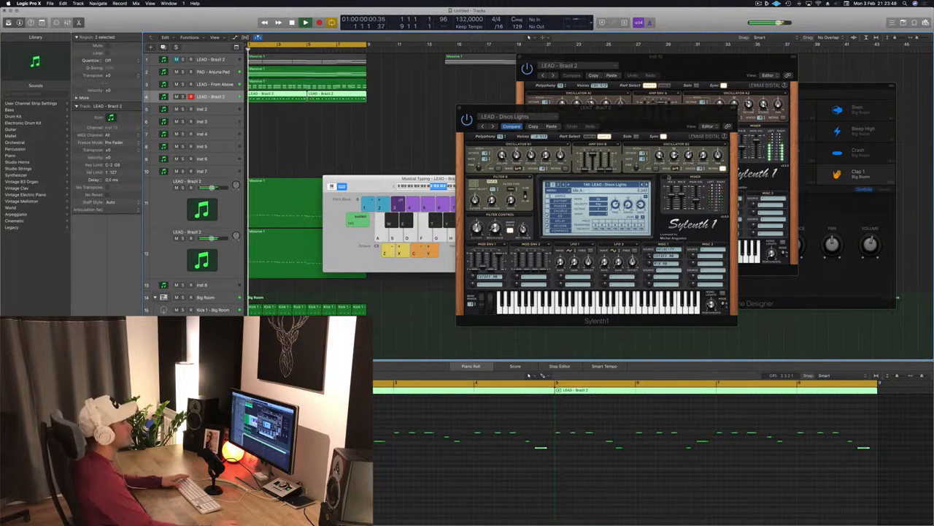
click(646, 185)
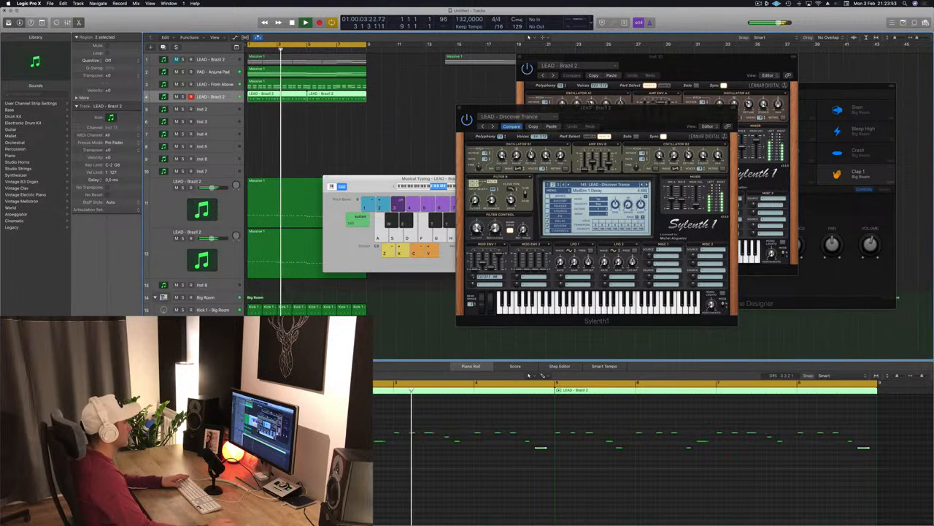
click(647, 185)
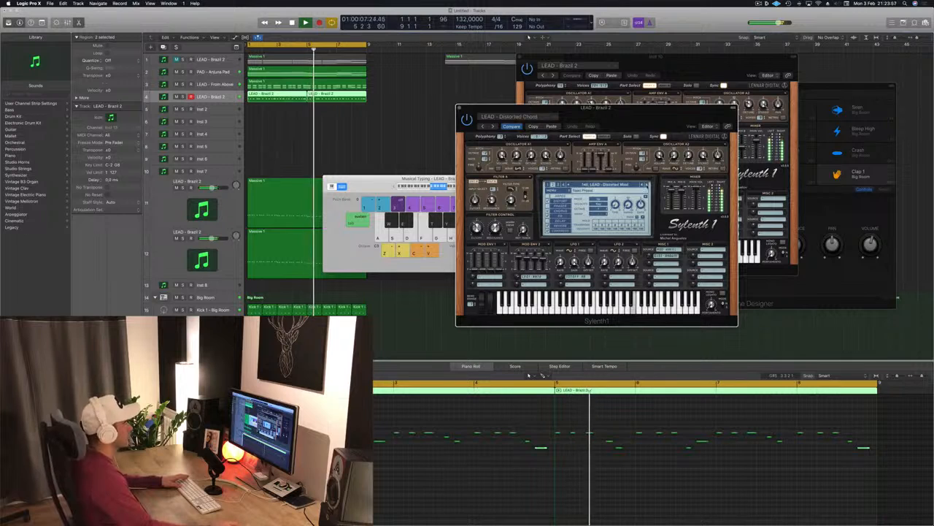
click(647, 184)
click(647, 184)
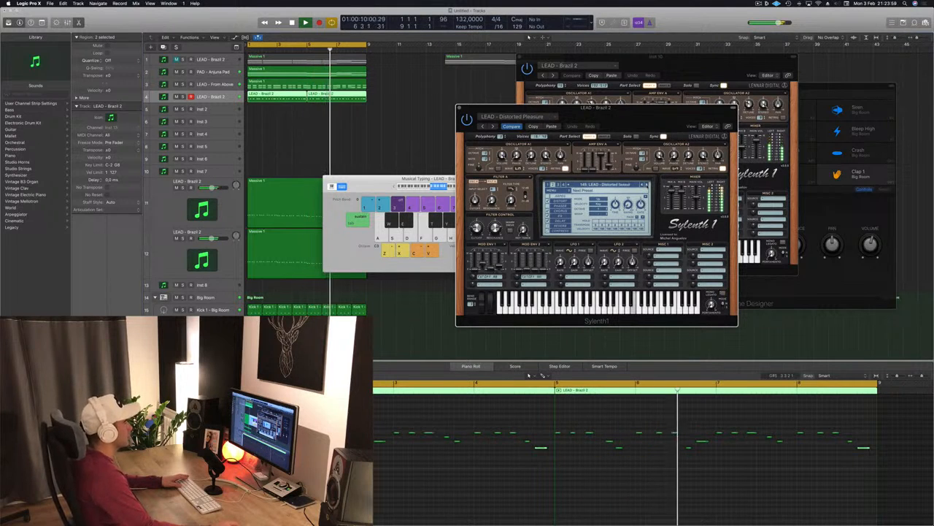
click(647, 185)
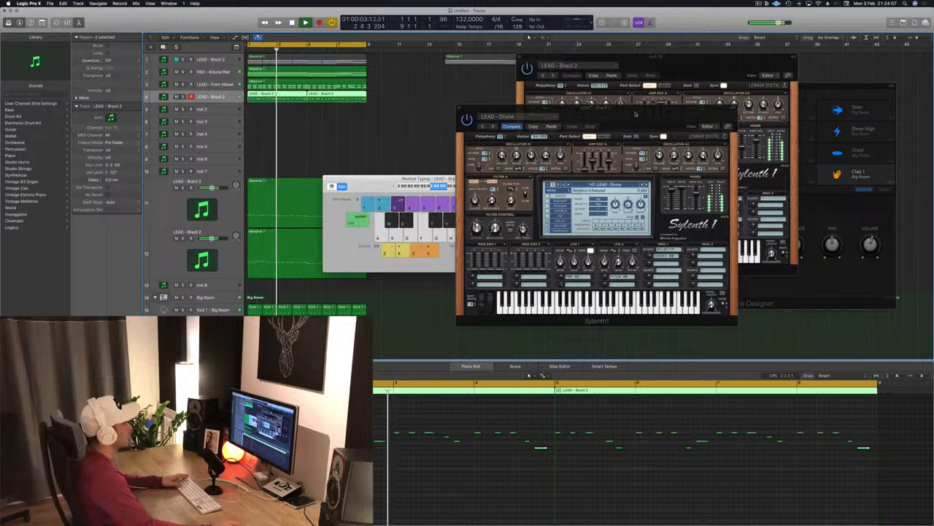
- Put the second Sylenth1 window away and play the LEAD - Brazil 2 melody from the start
drag(619, 108, 584, 115)
click(425, 116)
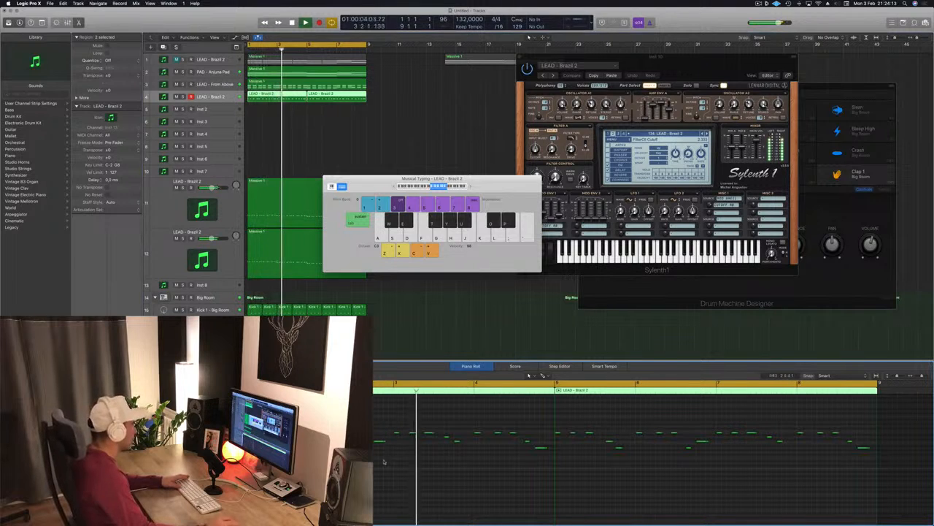
key(Return)
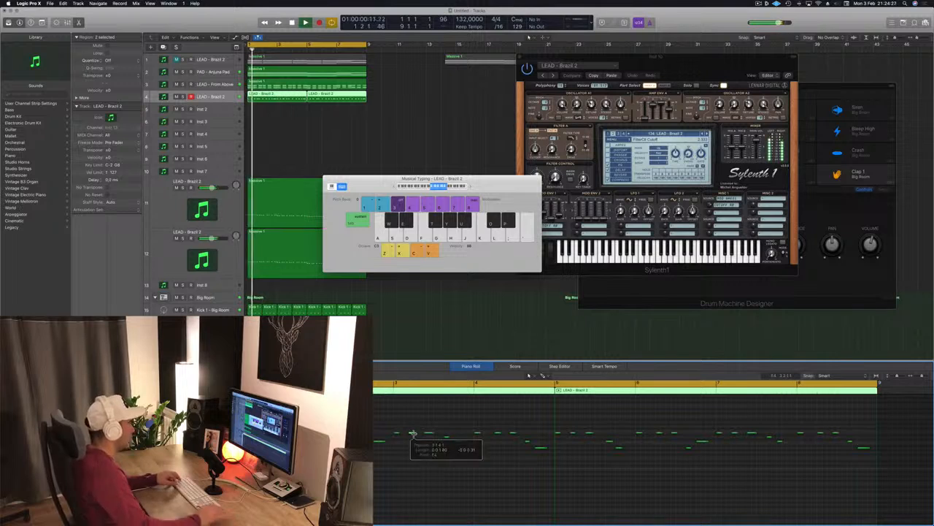
key(Return)
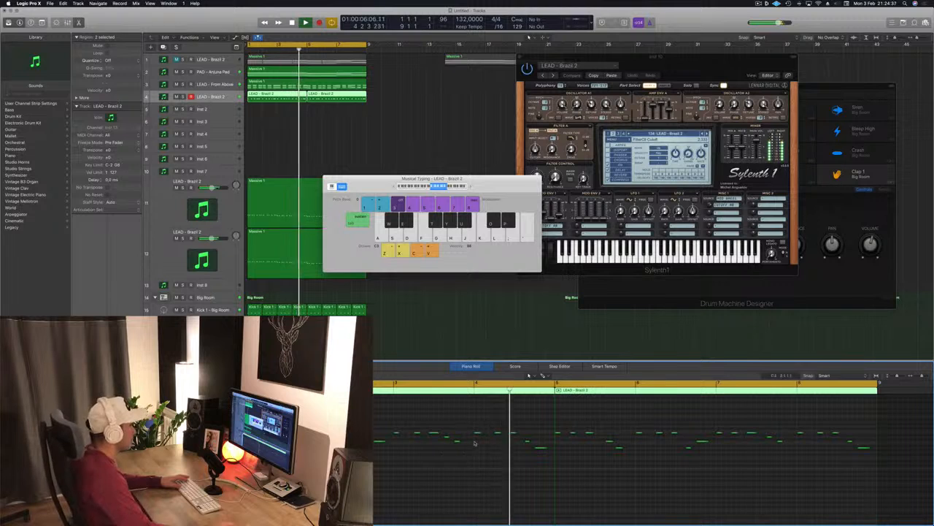
key(space)
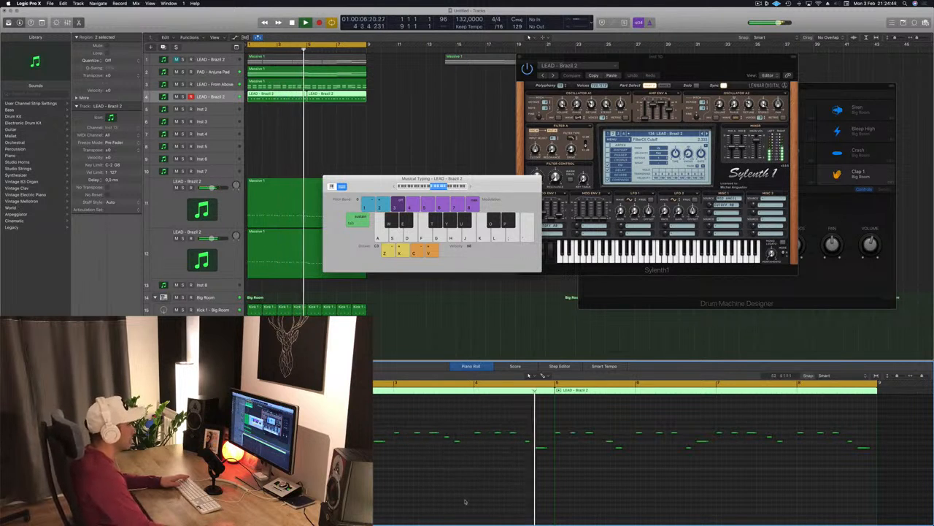
- Delete the copied LEAD - Brazil 2 region at bar 5 and return to the start
click(349, 105)
click(339, 97)
key(Delete)
key(Return)
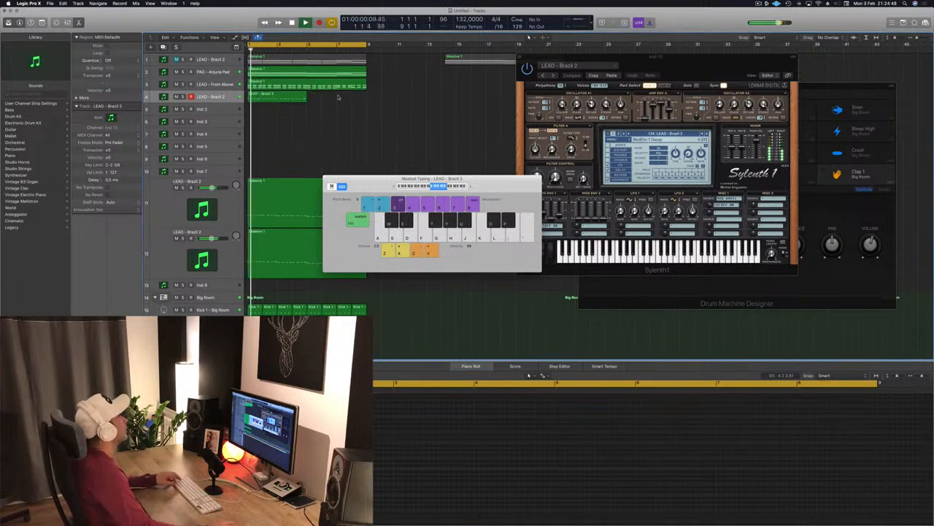
- Copy the LEAD - Brazil 2 region again so the copy starts at bar 5
click(291, 97)
drag(291, 97, 335, 100)
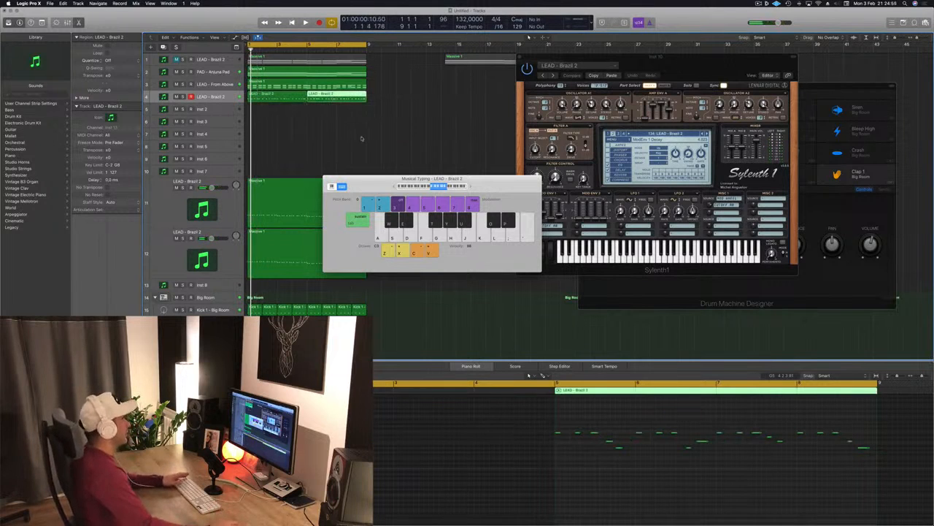
- Move the Musical Typing window aside and start playback
drag(379, 174, 415, 168)
click(758, 4)
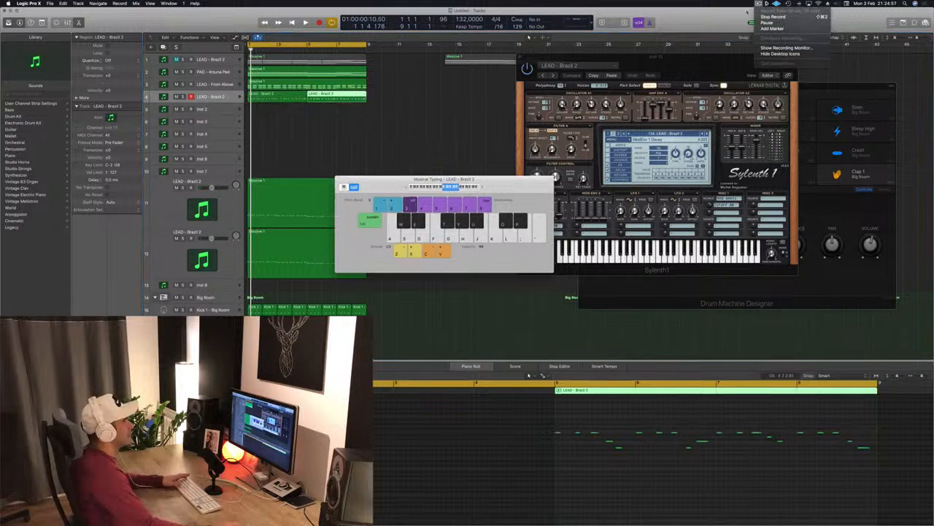
click(726, 24)
click(498, 150)
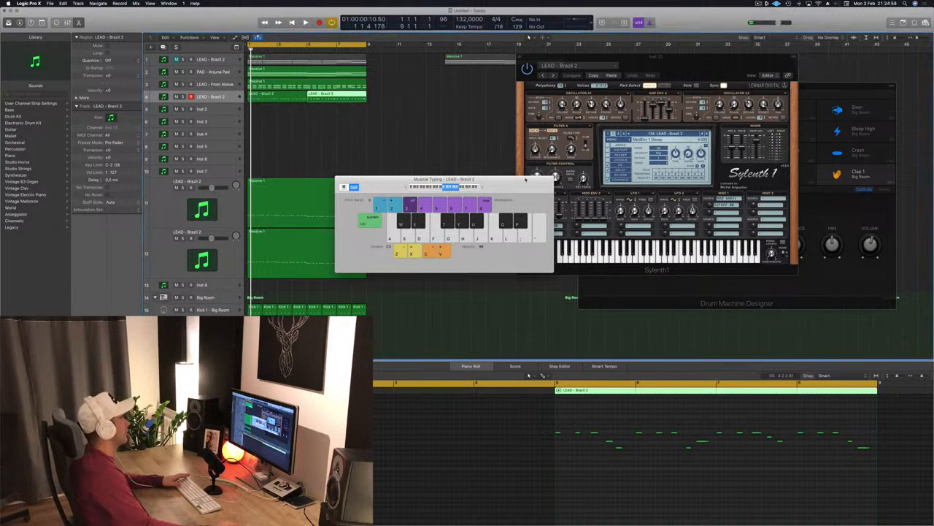
drag(525, 179, 697, 147)
key(space)
click(365, 135)
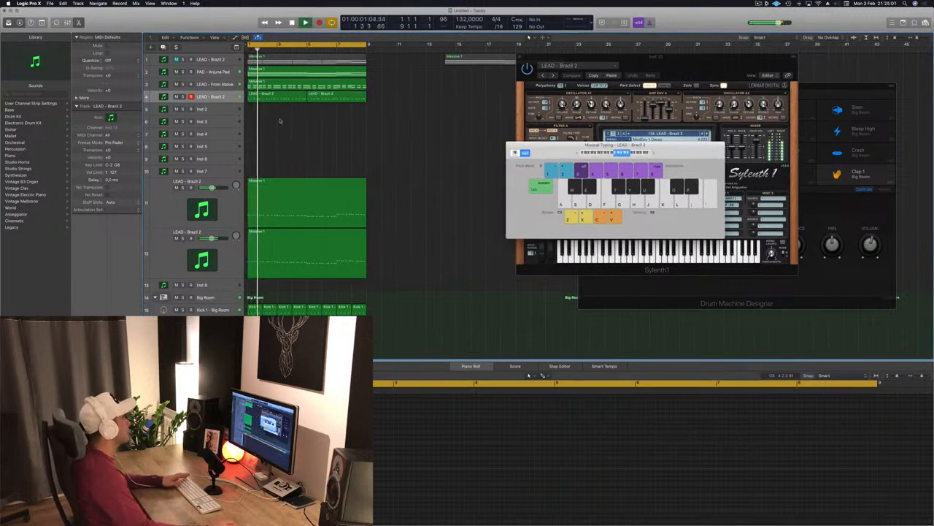
- Select the LEAD - Brazil 2 track, move Musical Typing to the screen edge, and bring its Sylenth1 window forward
click(228, 98)
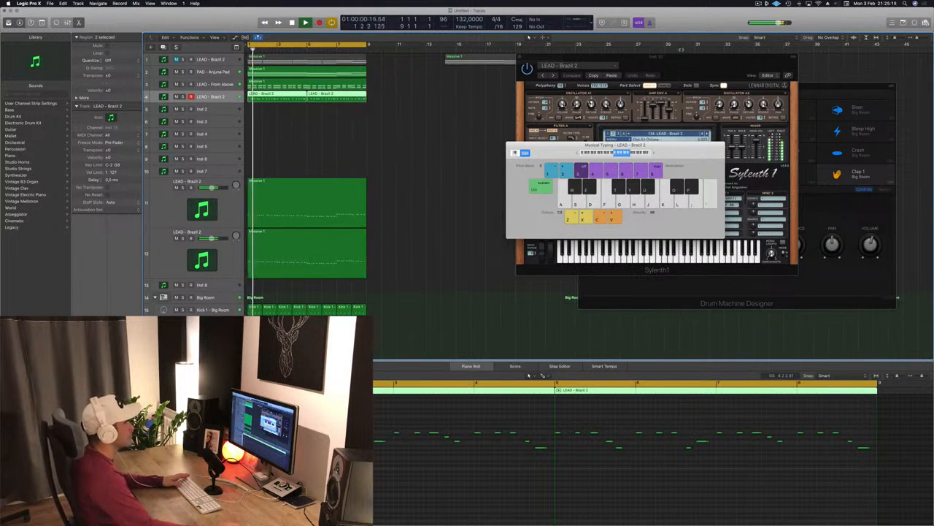
drag(678, 154, 903, 175)
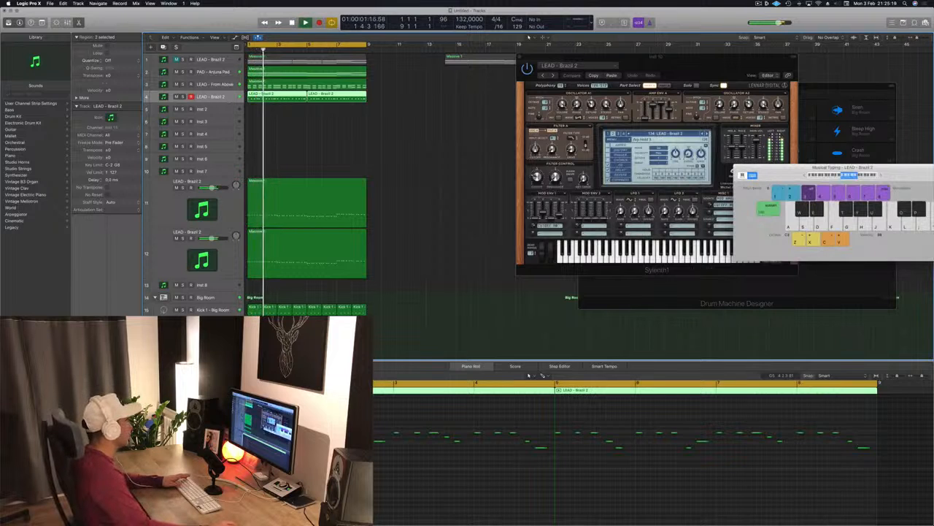
click(89, 369)
drag(599, 123, 565, 120)
key(space)
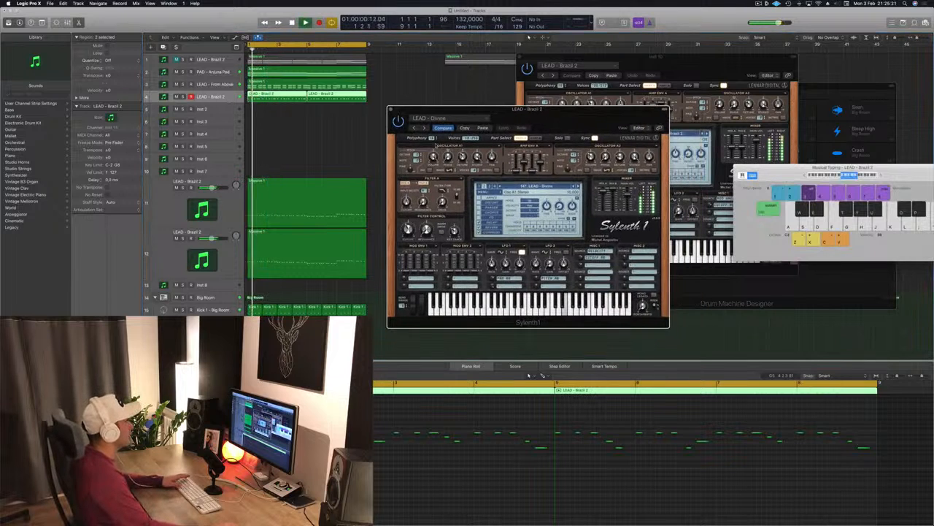
key(space)
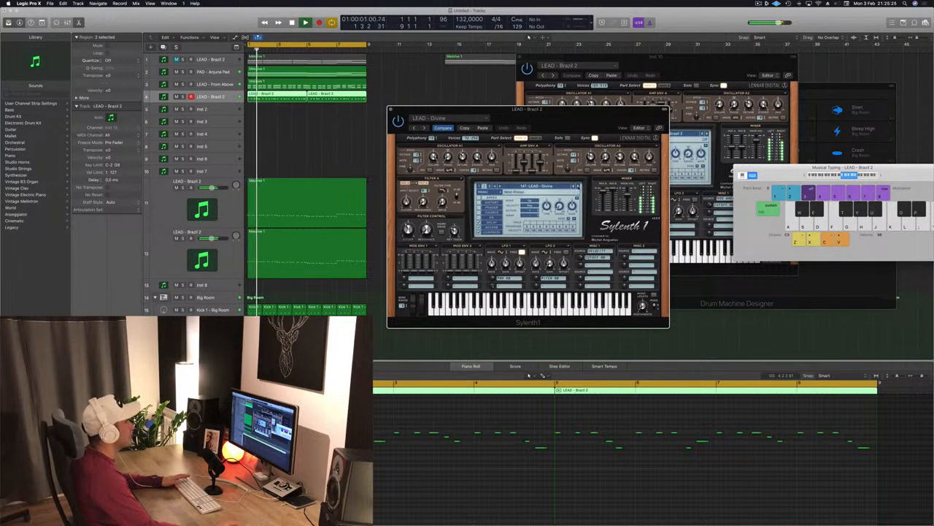
- Audition Sylenth1 lead presets on LEAD - Brazil 2 during playback, stepping through them until LEAD - Let Go
click(579, 187)
key(space)
key(space)
click(579, 187)
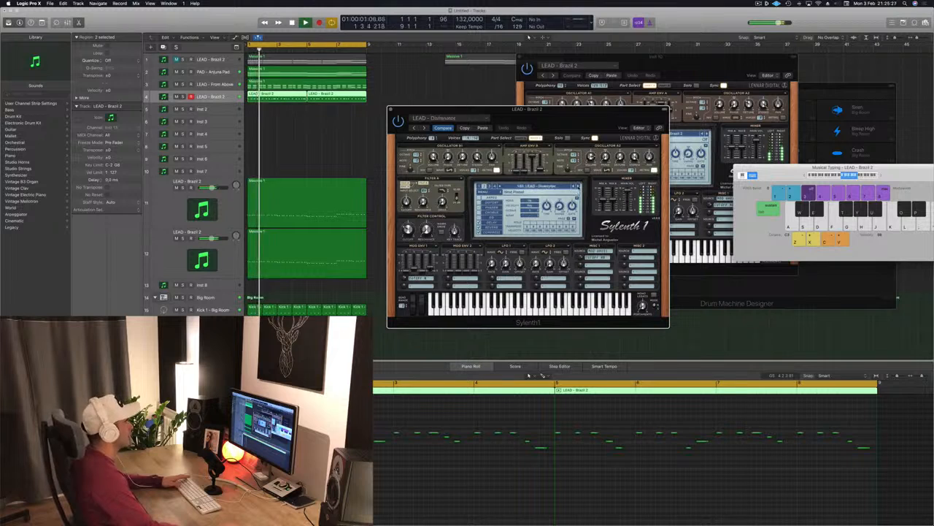
click(579, 187)
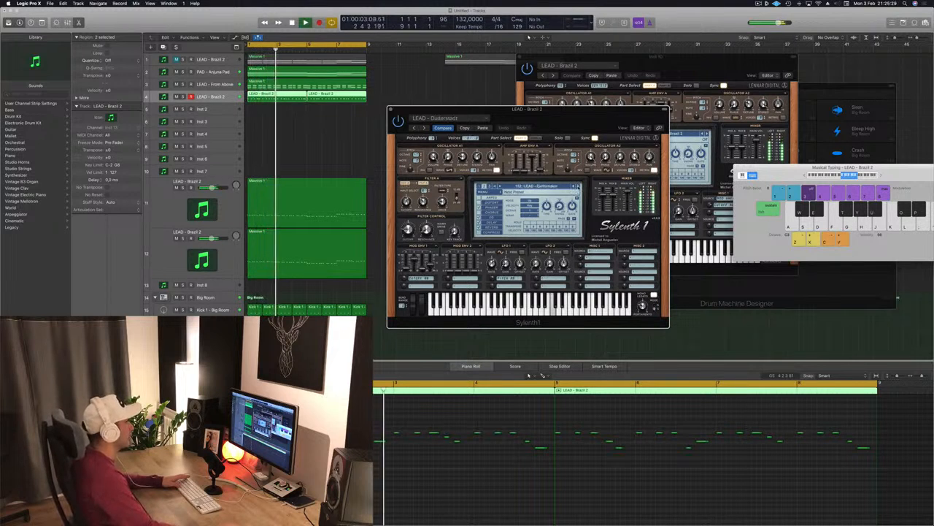
click(578, 187)
click(579, 187)
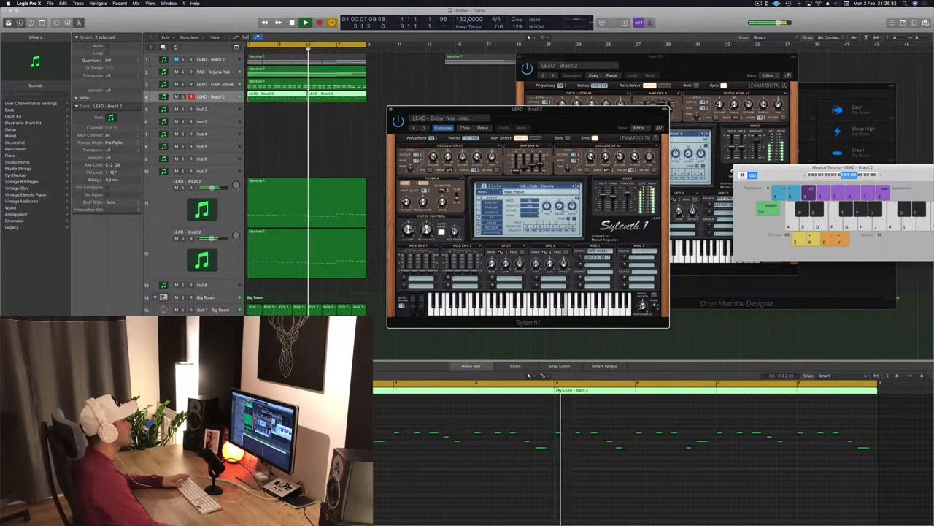
click(578, 187)
click(579, 187)
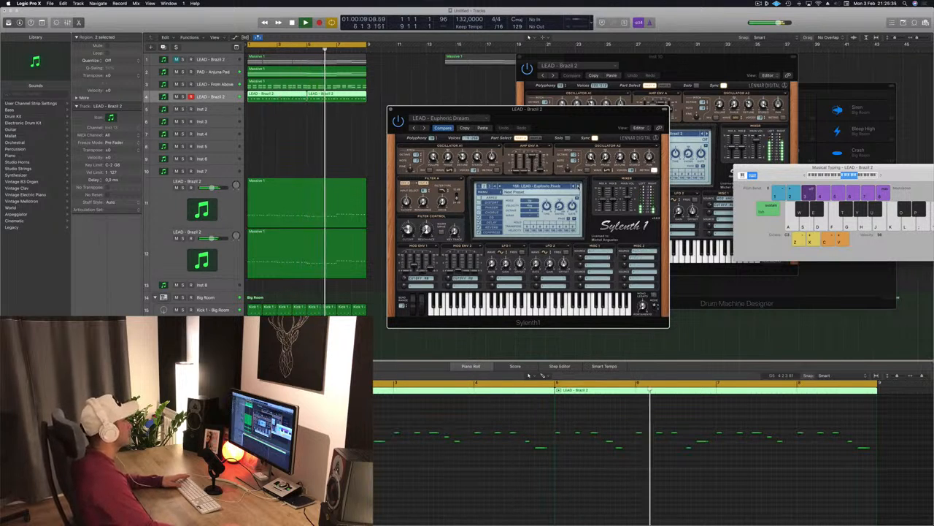
click(579, 187)
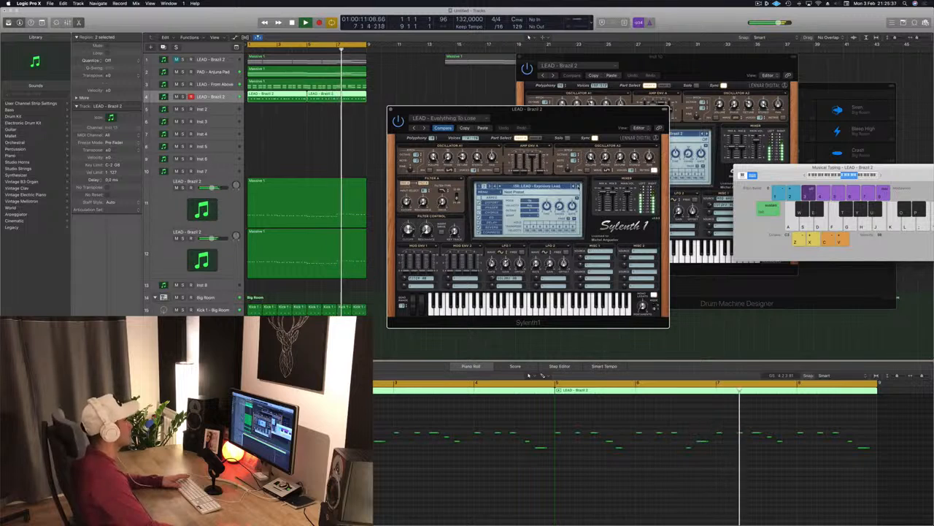
click(579, 187)
click(579, 187)
click(579, 187)
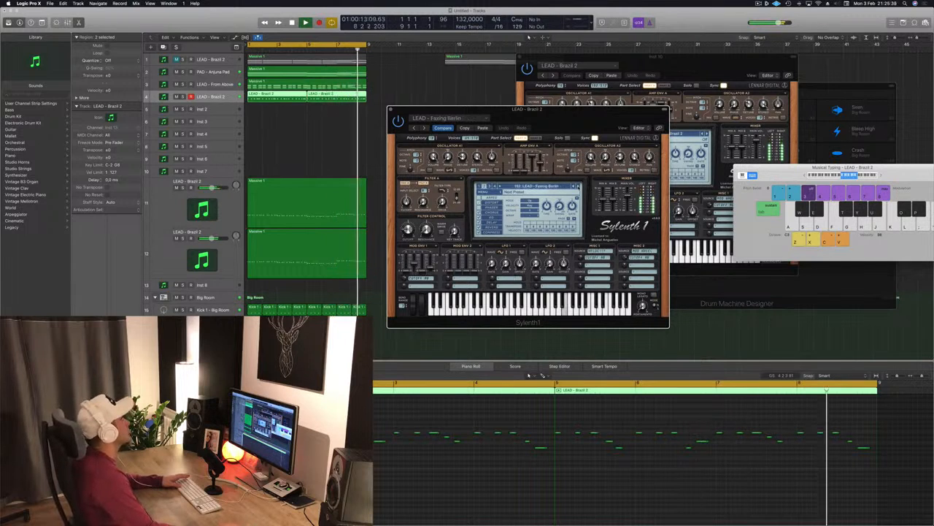
click(579, 187)
click(579, 187)
click(579, 187)
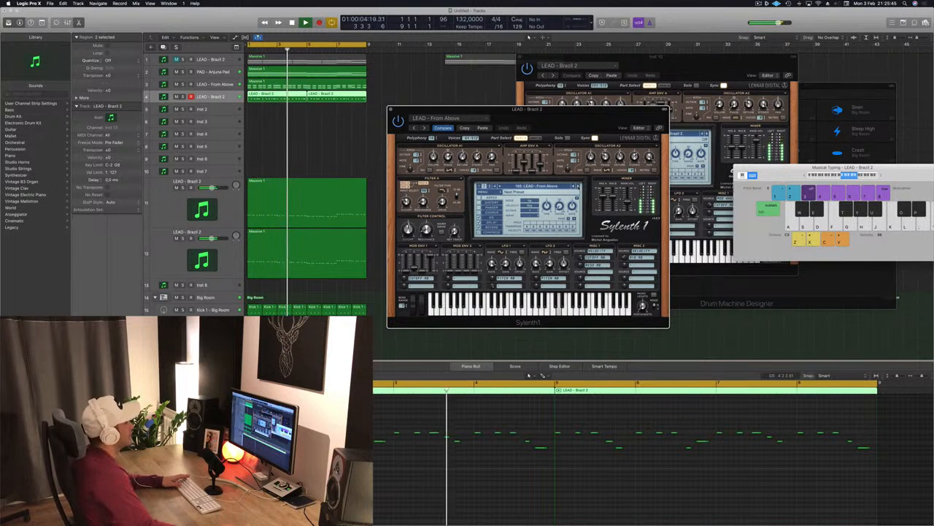
click(579, 187)
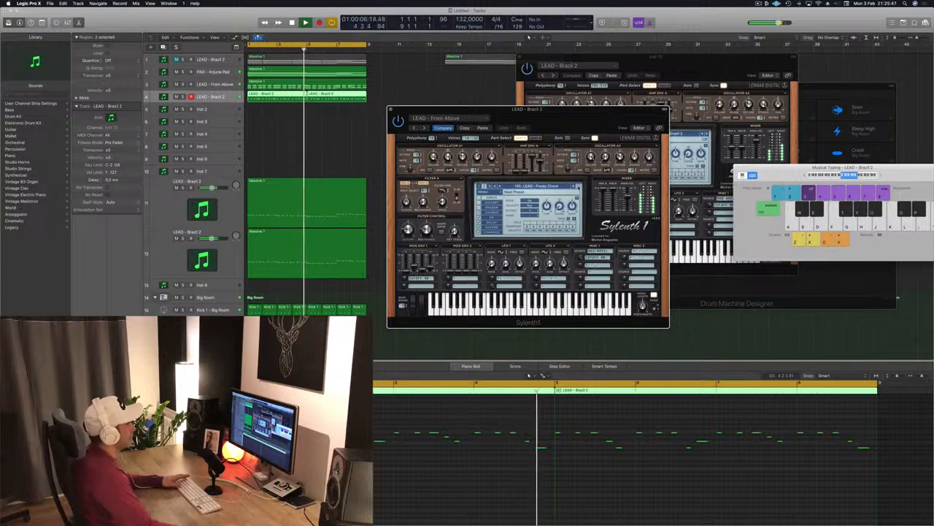
click(579, 187)
click(579, 187)
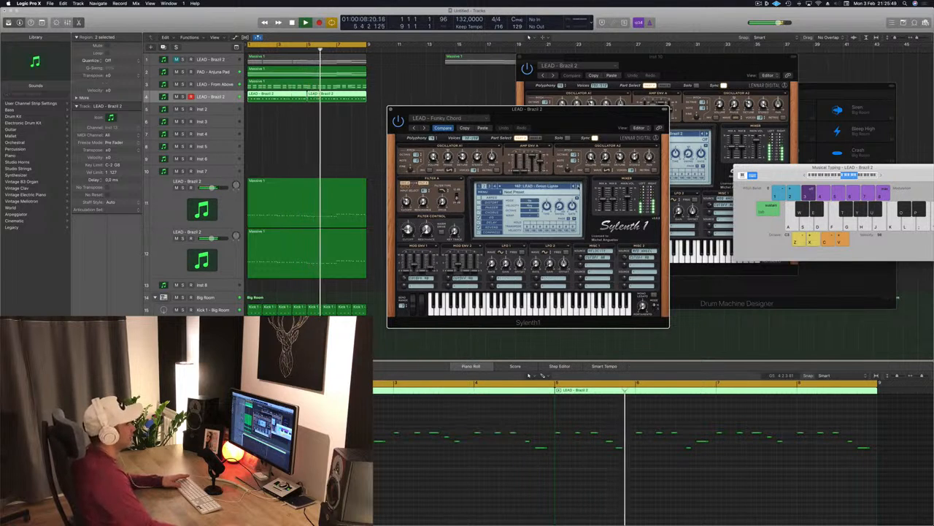
click(579, 187)
click(579, 187)
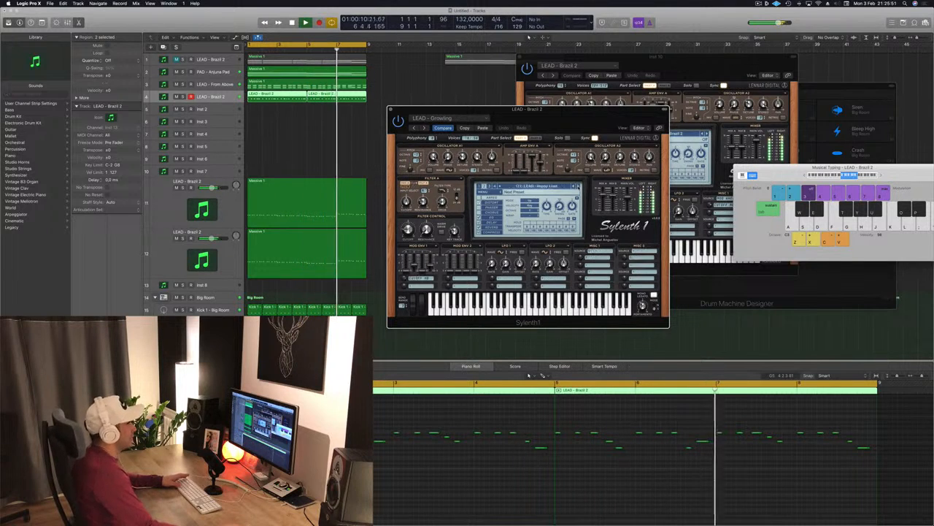
click(579, 187)
click(579, 187)
click(579, 187)
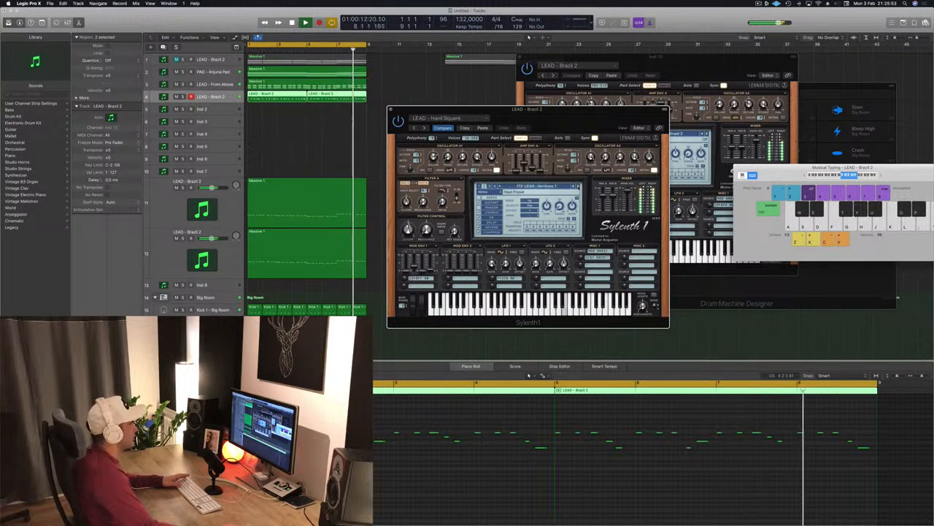
click(579, 187)
click(579, 187)
click(579, 187)
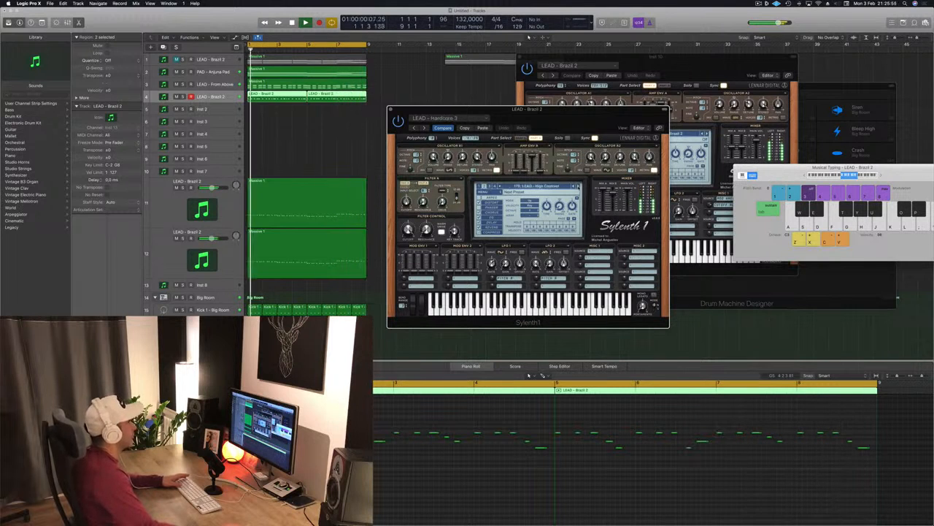
click(579, 187)
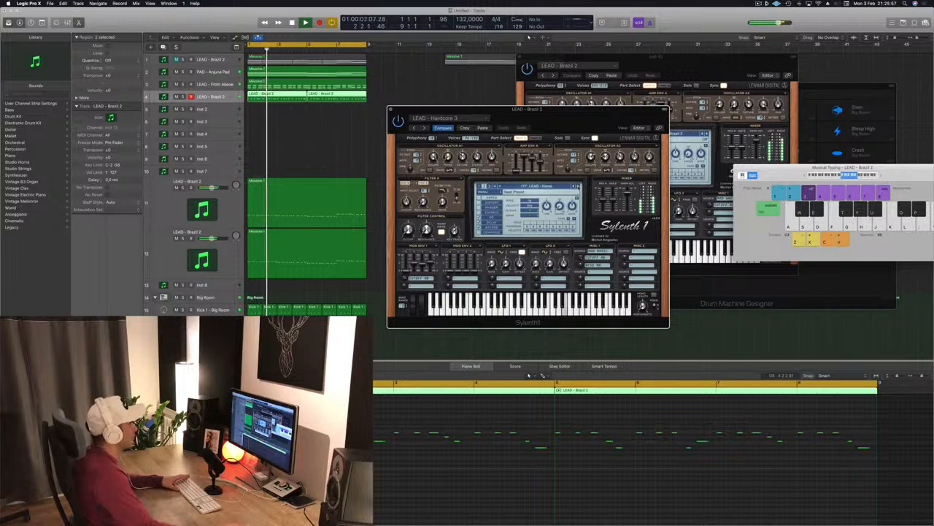
click(579, 187)
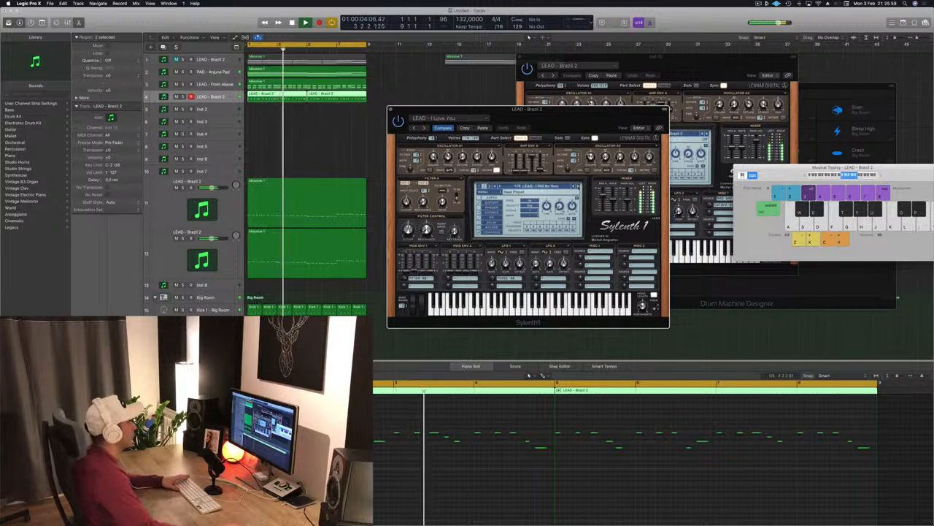
click(578, 187)
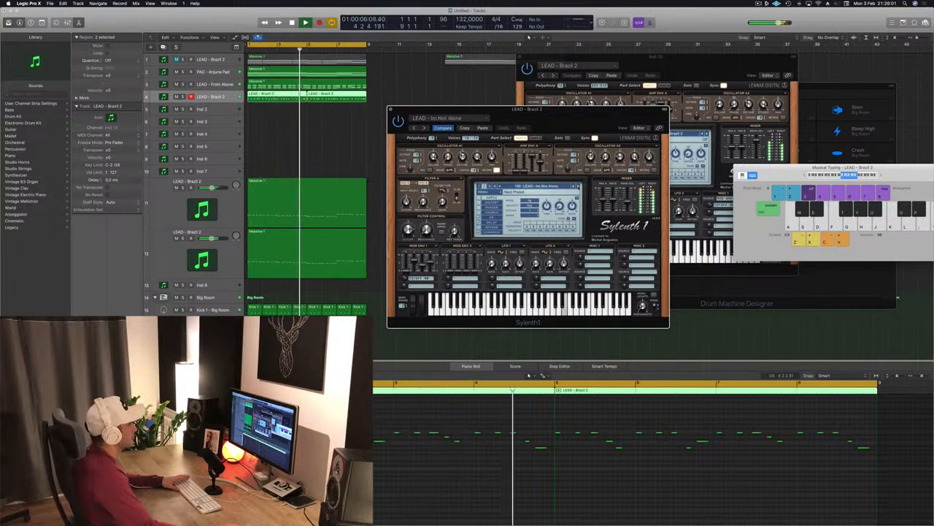
click(579, 187)
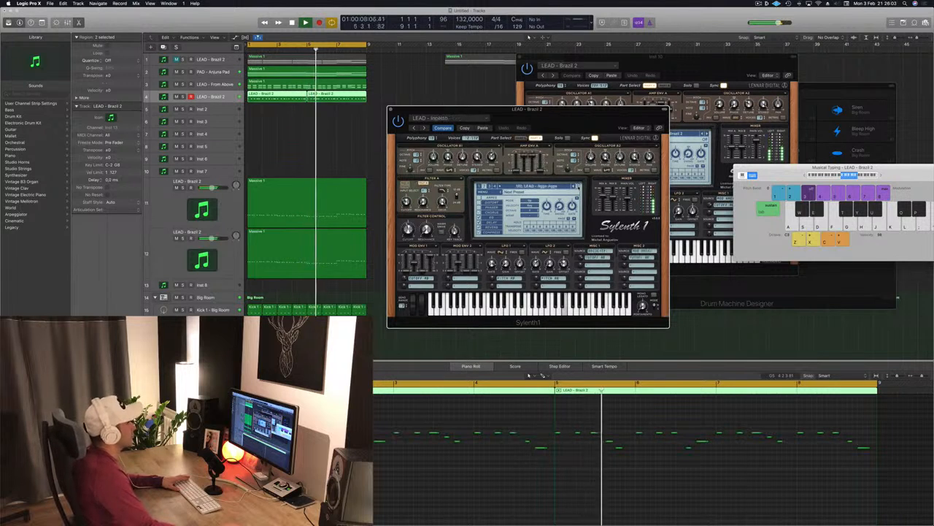
click(577, 187)
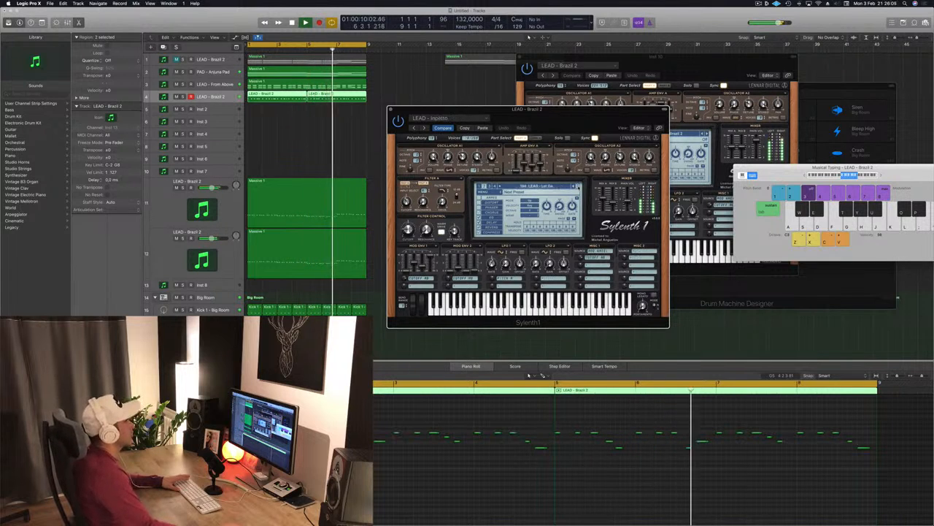
- Select the PAD - Anjuna Pad track, bring up its Sylenth1 window and adjust the Filter A cutoff
drag(581, 117, 663, 105)
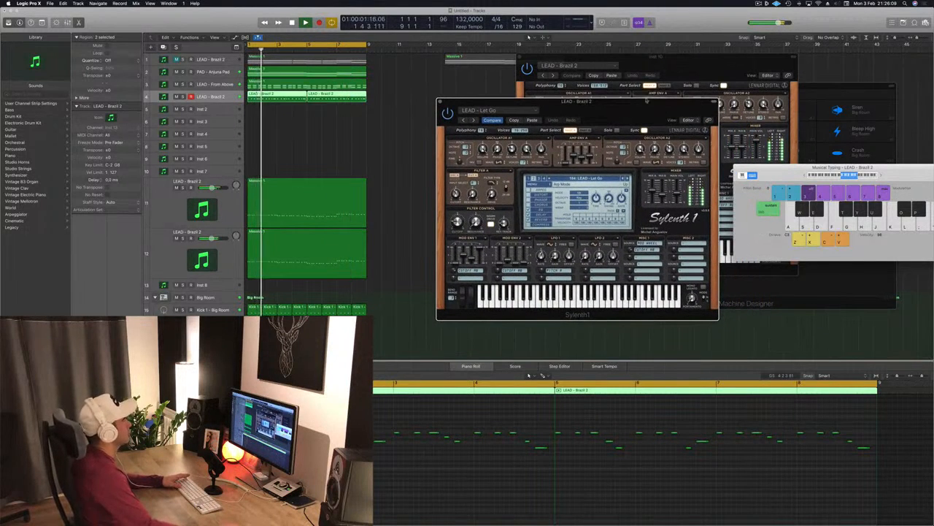
click(280, 193)
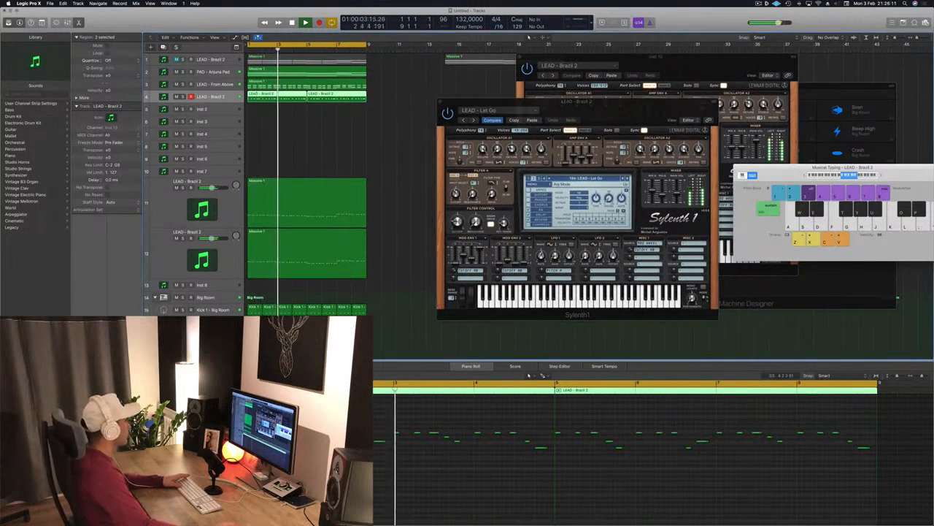
drag(562, 115, 528, 118)
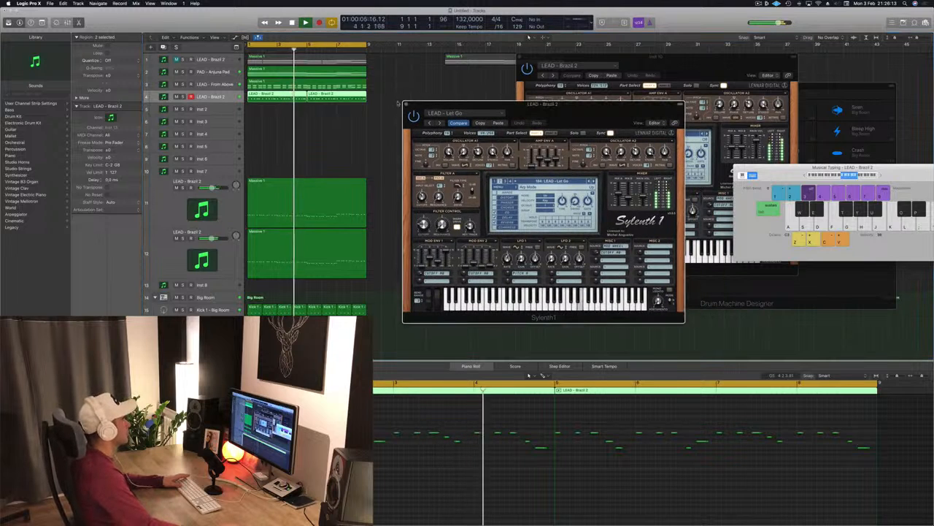
key(Up)
key(Up)
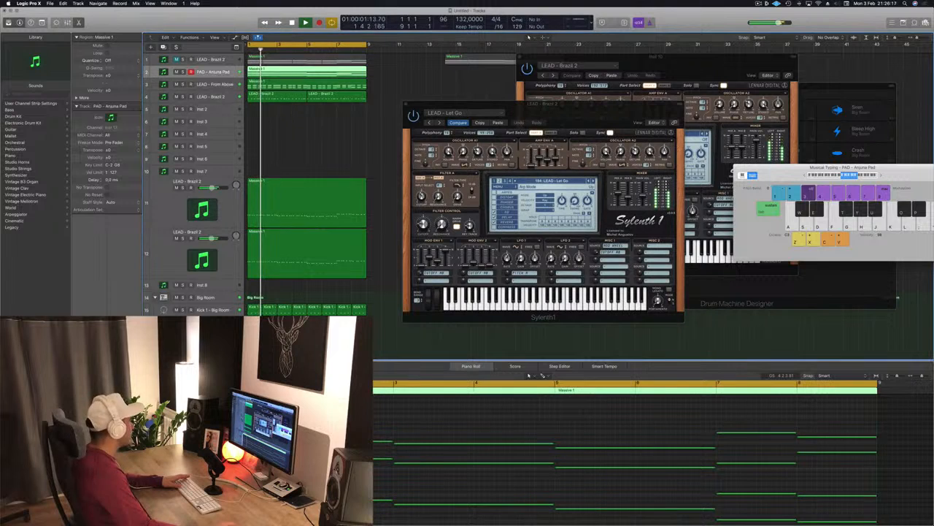
click(89, 352)
drag(436, 106, 455, 110)
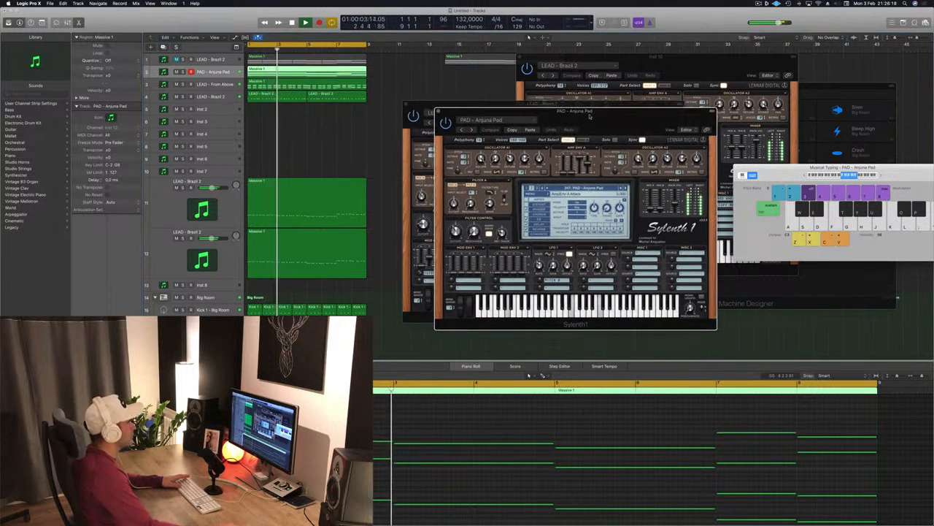
drag(456, 230, 456, 219)
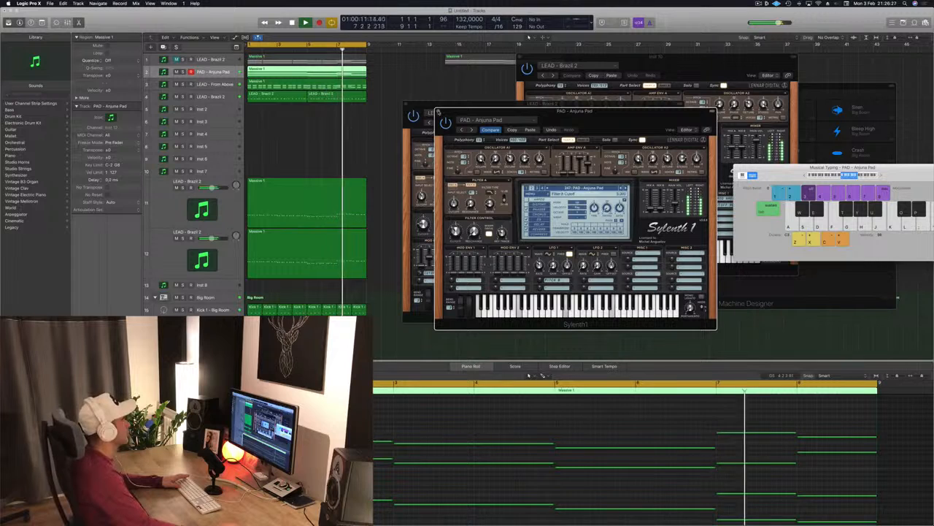
- Stop playback and close the open Sylenth1 plug-in windows
click(438, 111)
key(space)
drag(434, 102, 447, 101)
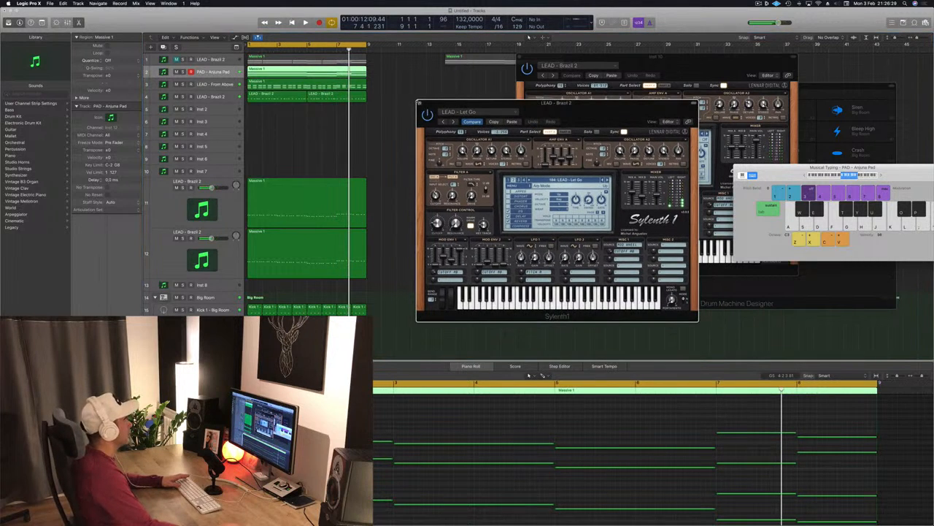
click(420, 103)
drag(656, 62, 660, 57)
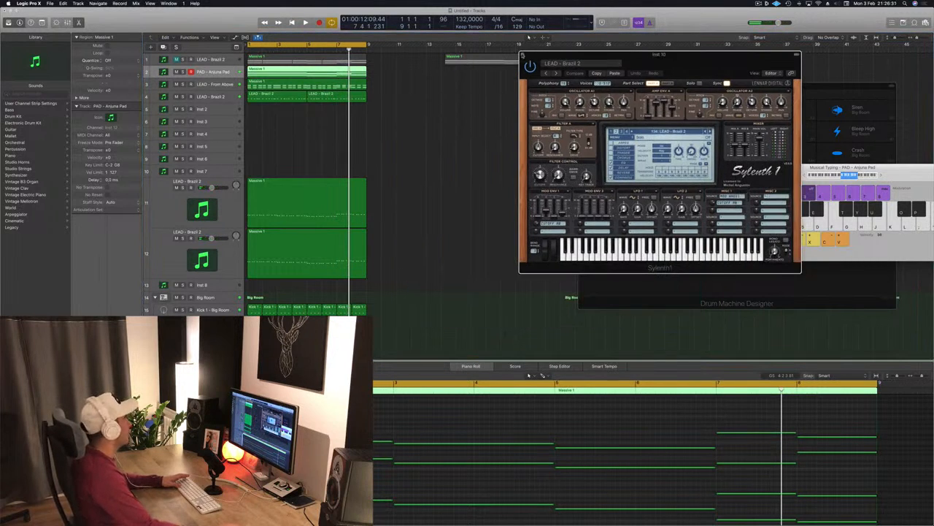
click(522, 55)
- Select the LEAD - From Above track, solo it and play it from the start
click(209, 85)
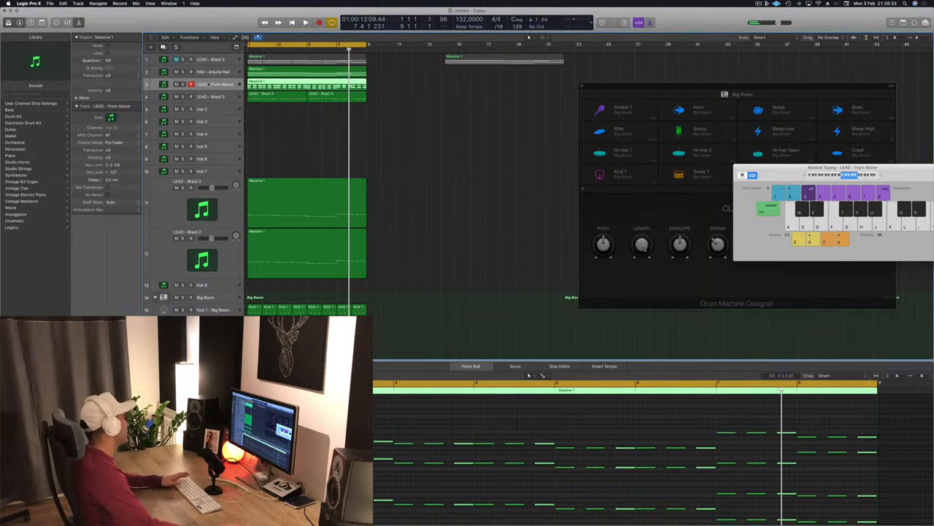
key(Return)
key(space)
click(182, 84)
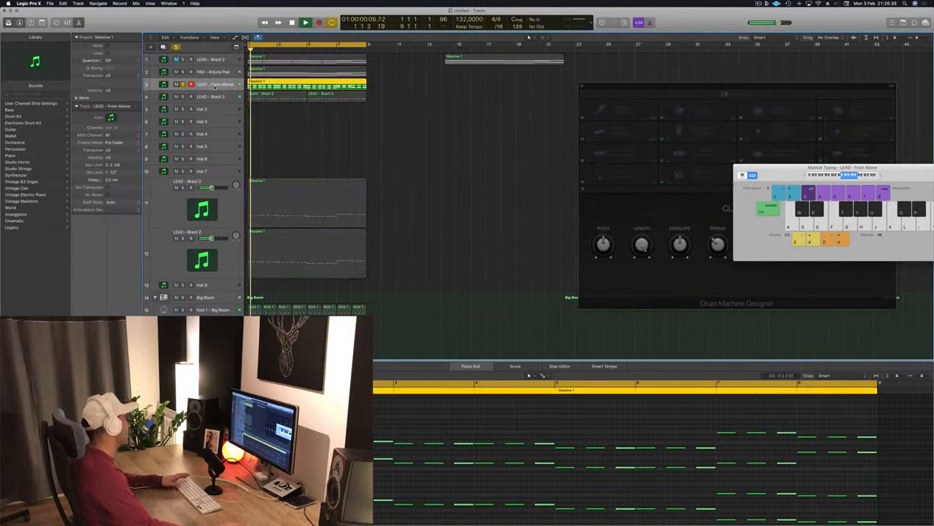
key(space)
- Open the Channel EQ on LEAD - From Above and cut the 100 Hz band to -6.0 dB
double_click(164, 85)
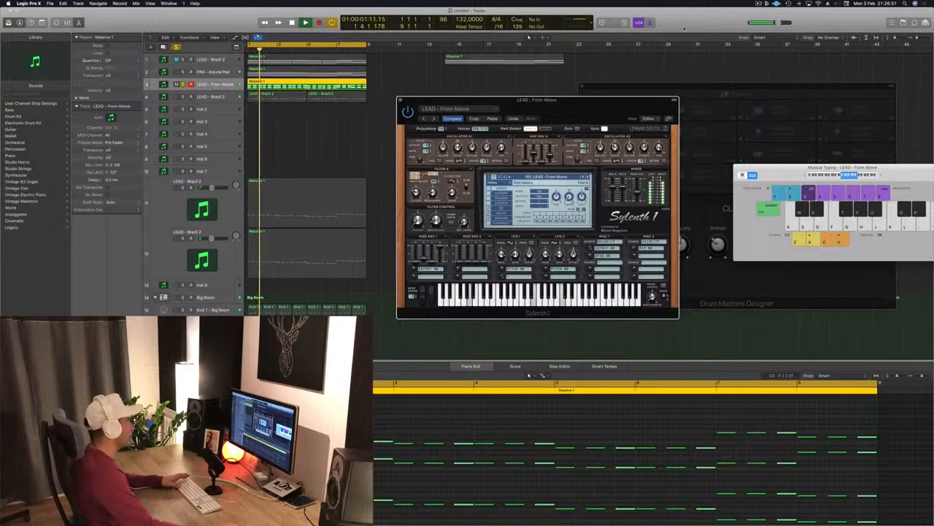
drag(568, 110, 474, 98)
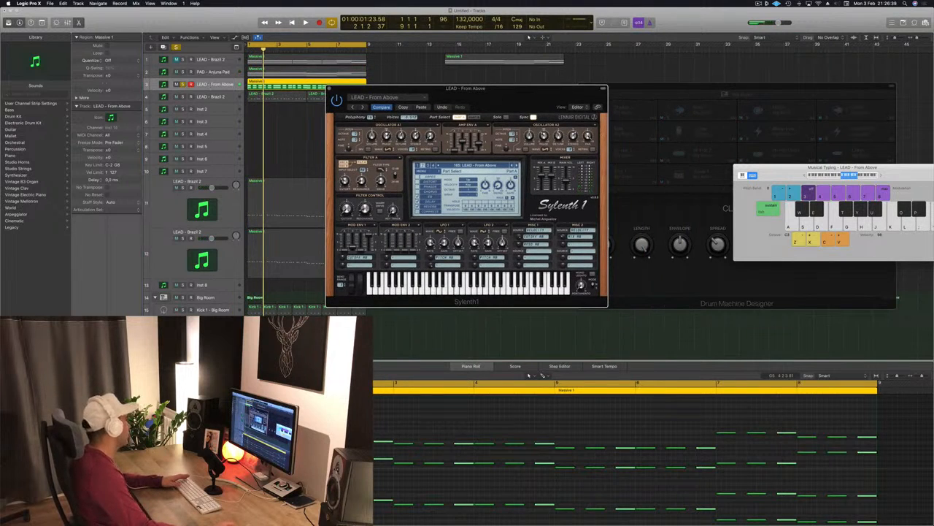
click(90, 335)
key(space)
drag(256, 16, 527, 25)
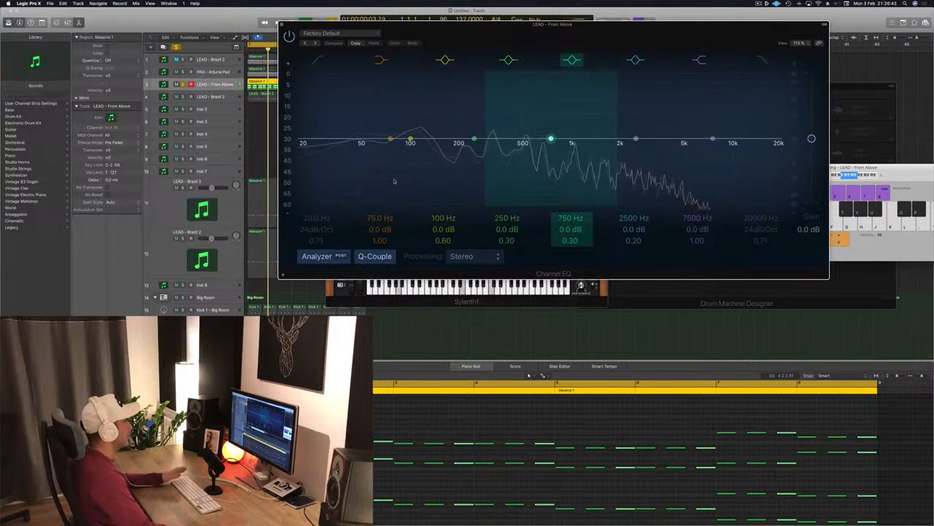
drag(410, 139, 410, 167)
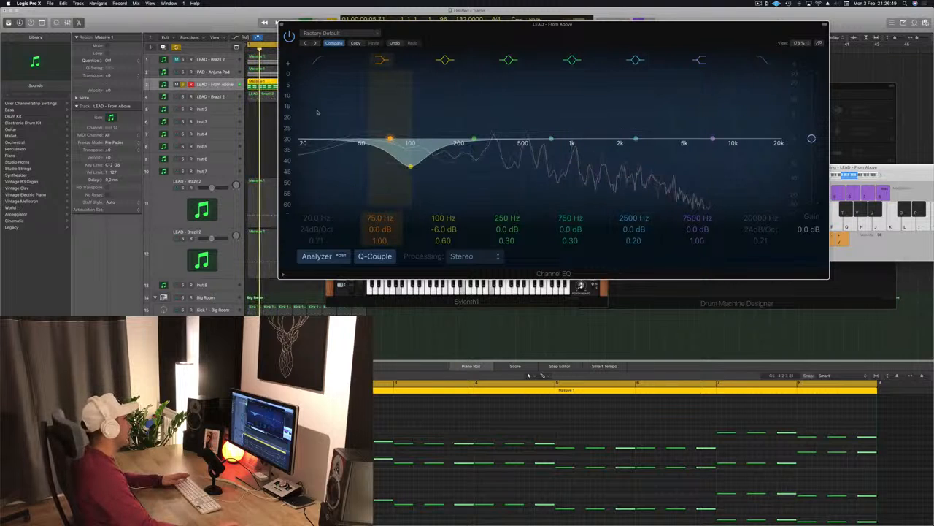
- Set the EQ low shelf to about 164 Hz at -1.5 dB and enable the low-cut filter
click(319, 58)
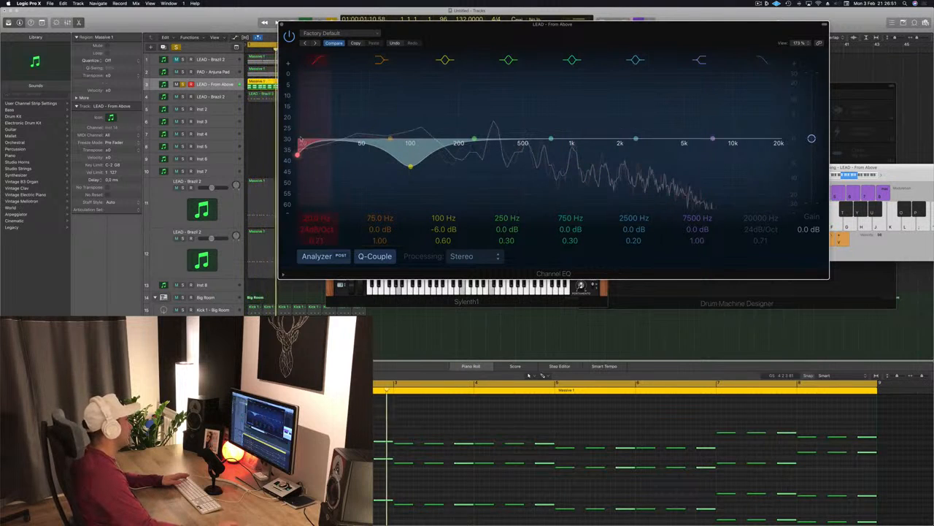
key(super+z)
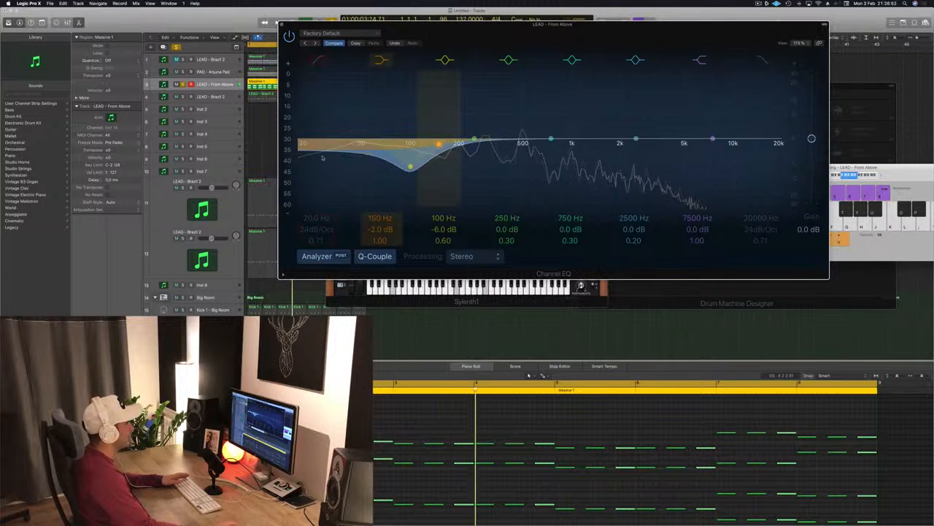
drag(322, 158, 329, 155)
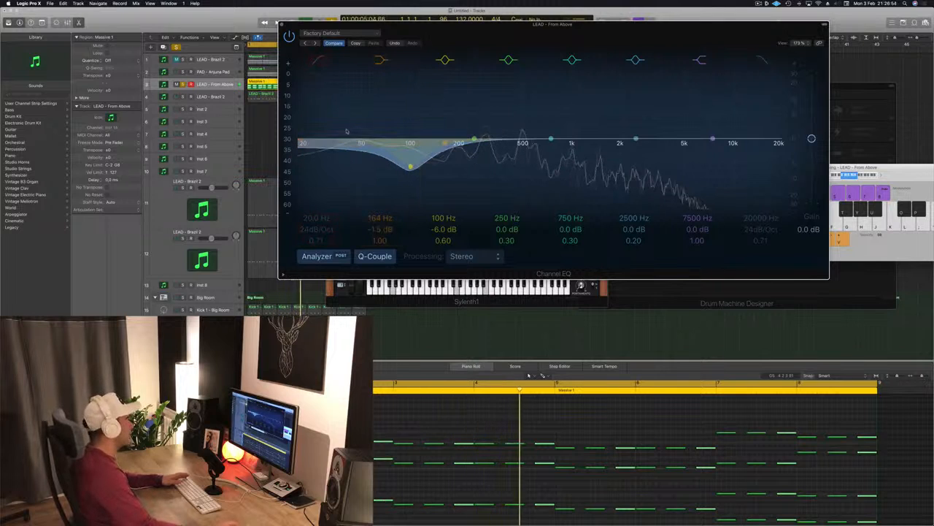
click(318, 60)
drag(633, 40, 582, 73)
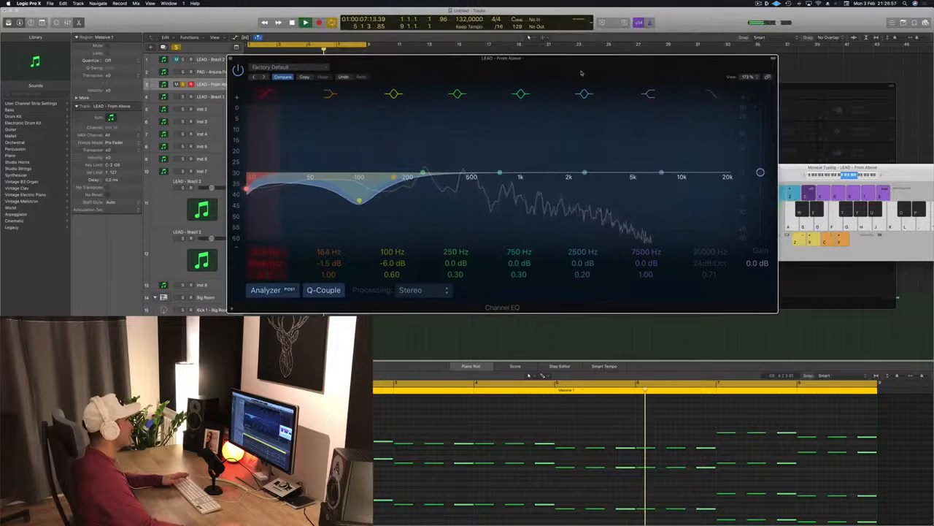
- Raise the low-cut filter on LEAD - From Above to about 82 Hz while auditioning the track
key(space)
drag(247, 191, 354, 191)
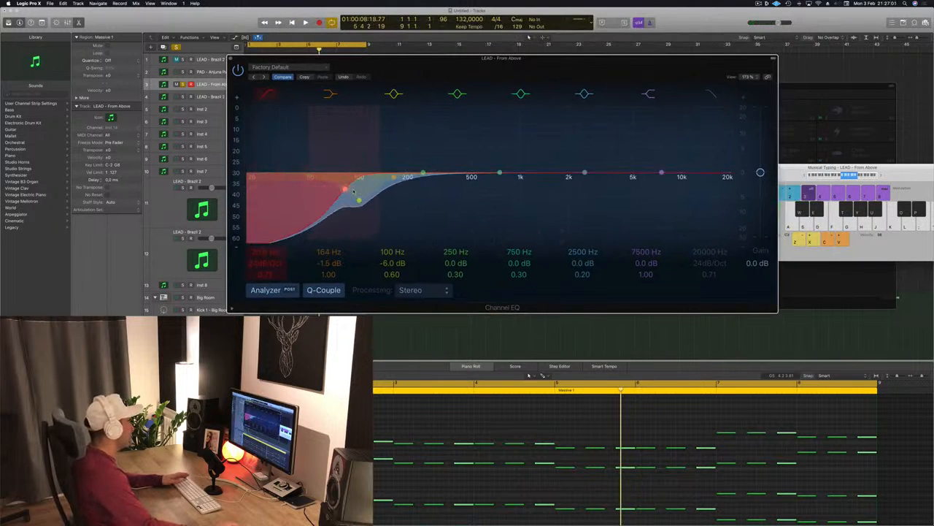
key(space)
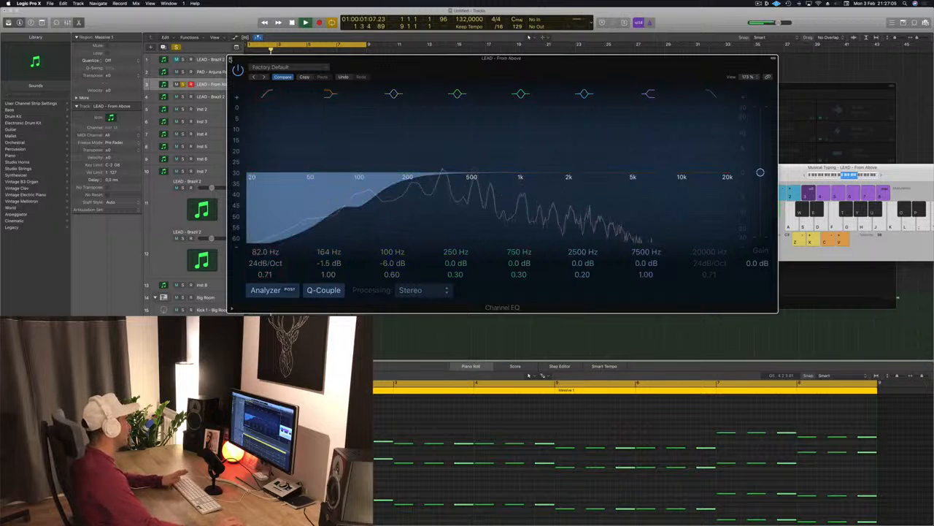
- Close the Channel EQ, select the lower LEAD - Brazil 2 track and play it from the start
click(231, 59)
key(space)
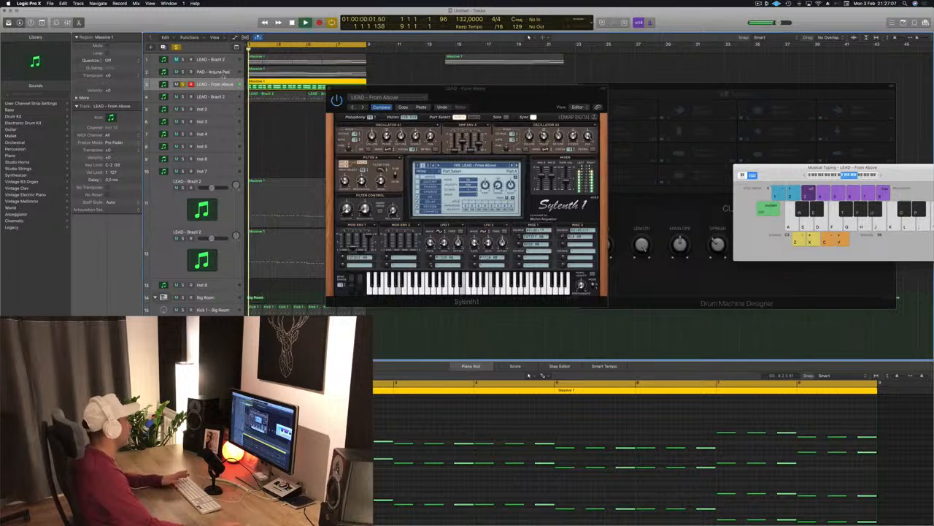
key(space)
scroll(186, 182, down, 1)
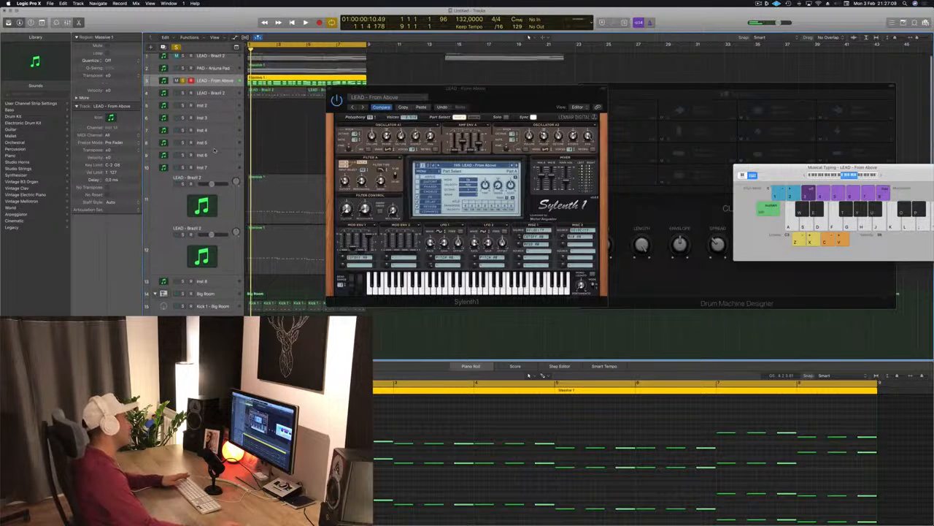
key(space)
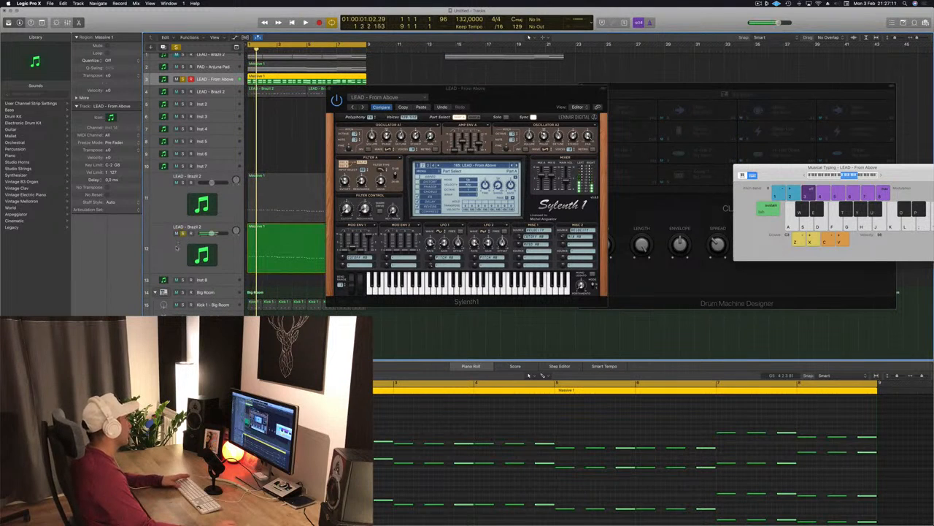
click(174, 252)
key(space)
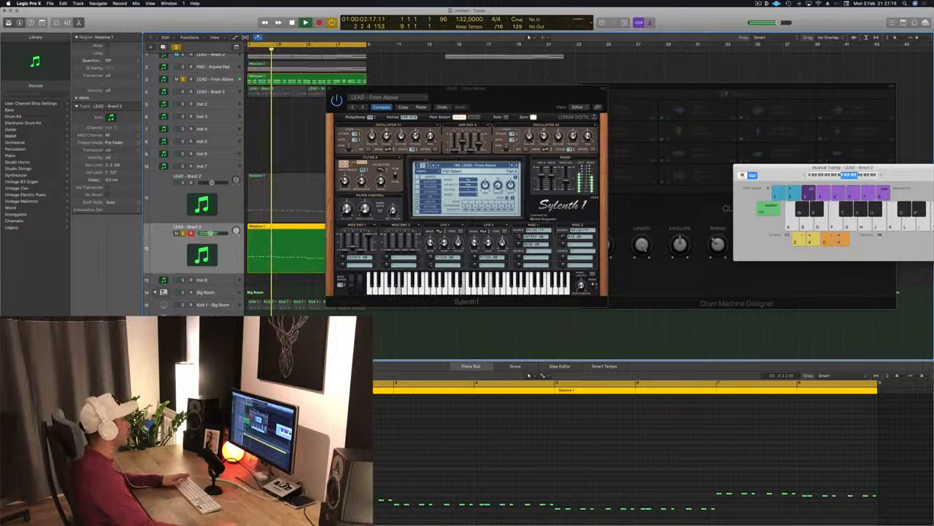
- Close the Sylenth1 window and inspect the Sylenth1 preset loaded on the upper LEAD - Brazil 2 track
drag(328, 91, 515, 141)
click(515, 140)
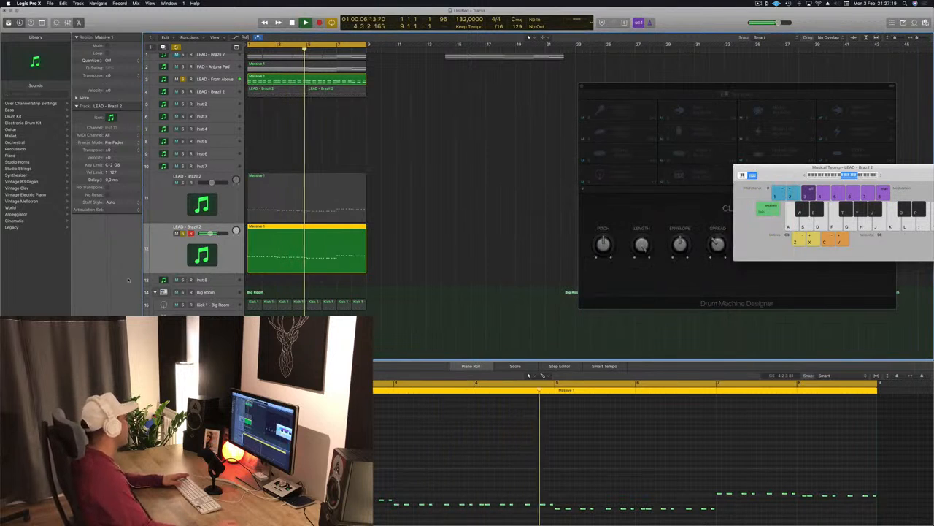
click(171, 199)
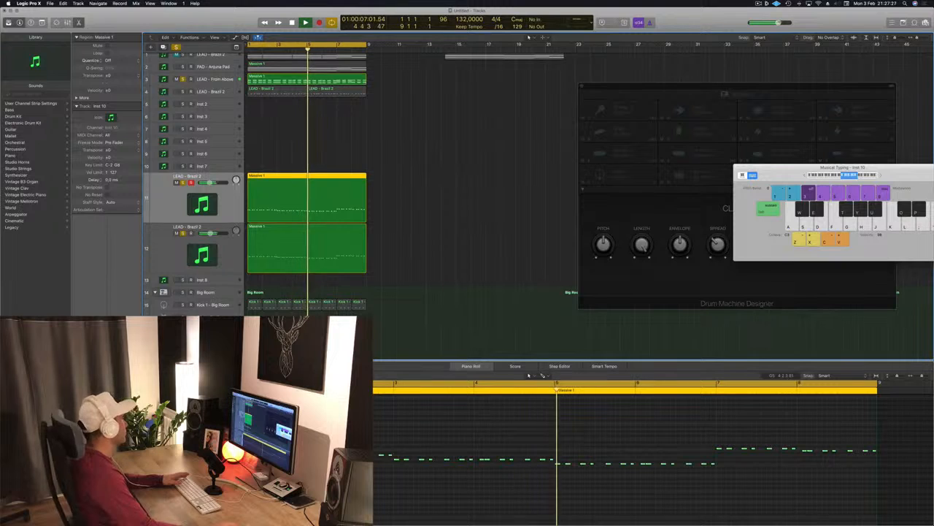
double_click(202, 205)
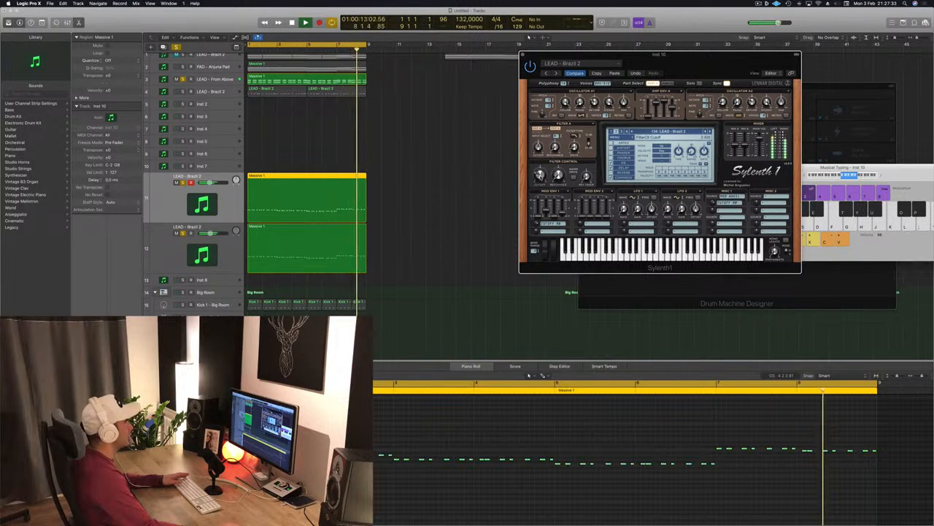
key(super+w)
scroll(323, 140, up, 1)
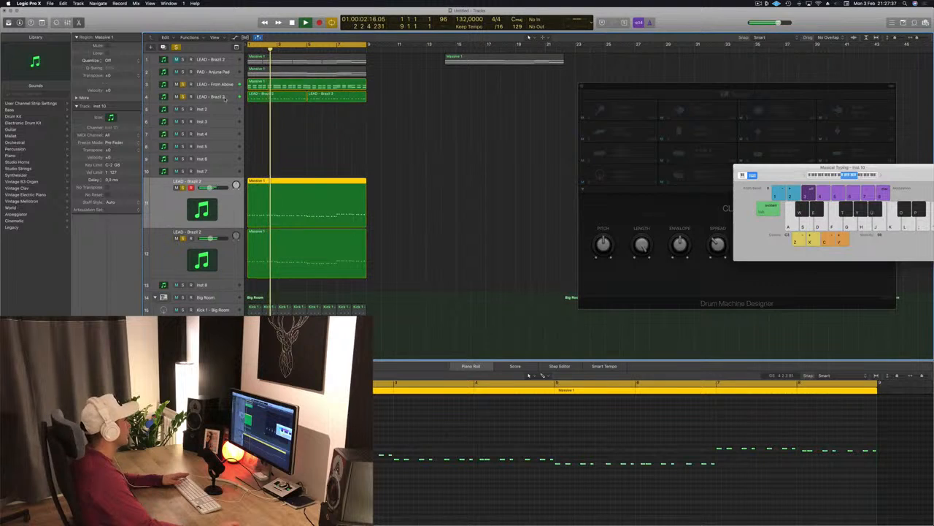
- Open the Channel EQ on PAD - Anjuna Pad, enable its low-cut filter at 80 Hz, and close it
click(181, 98)
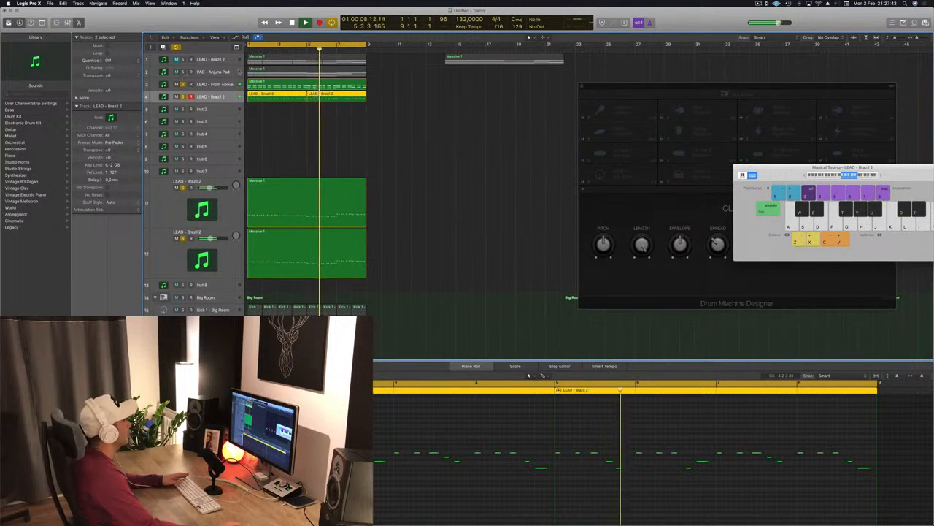
click(188, 73)
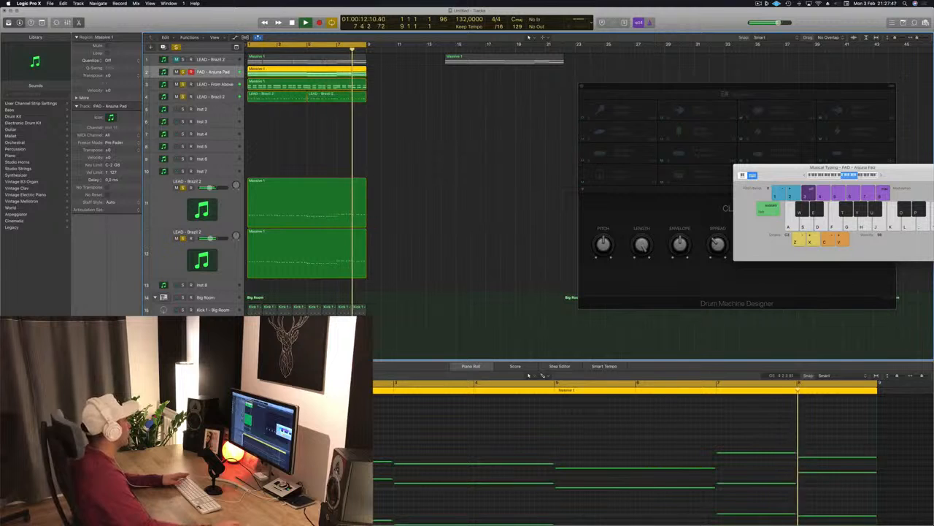
click(89, 332)
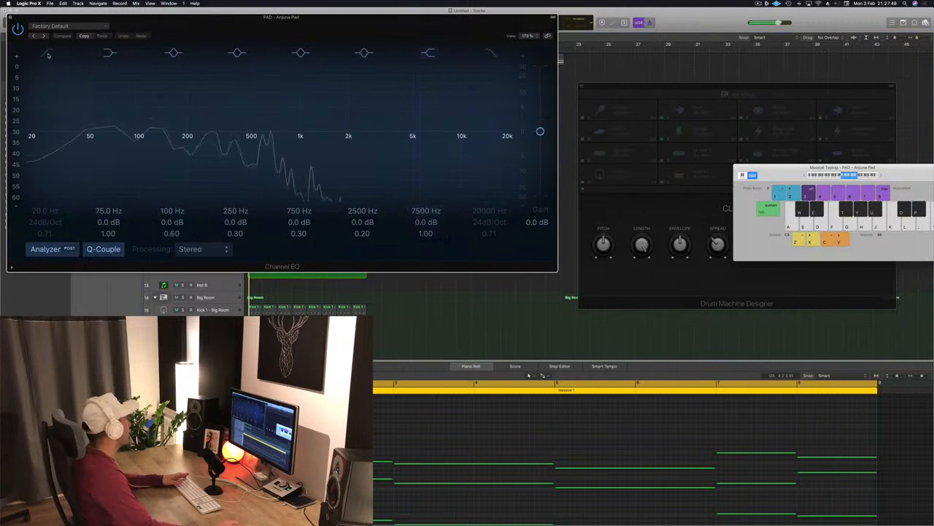
click(41, 145)
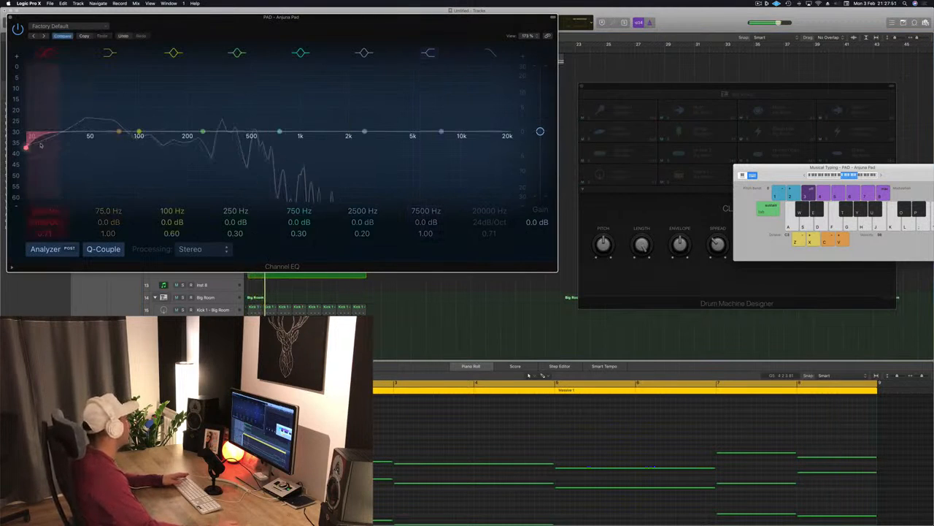
drag(55, 148, 132, 144)
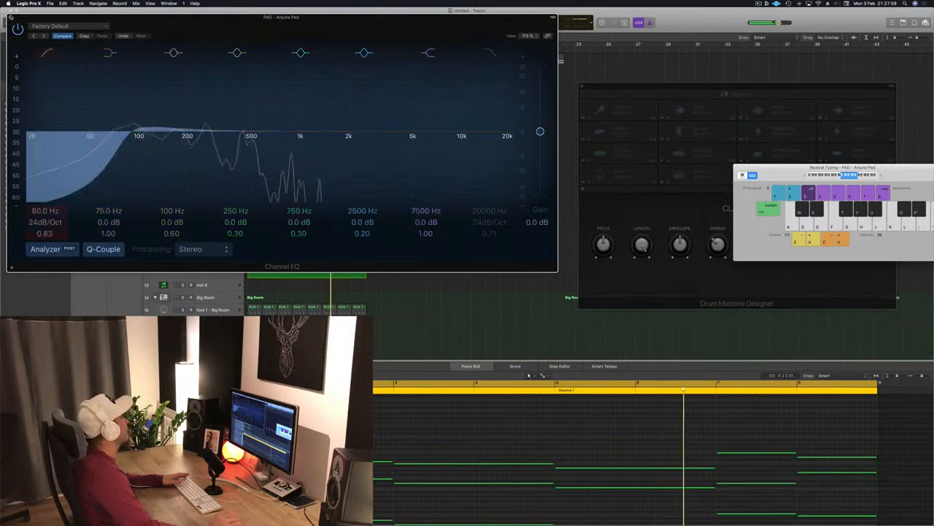
key(super+w)
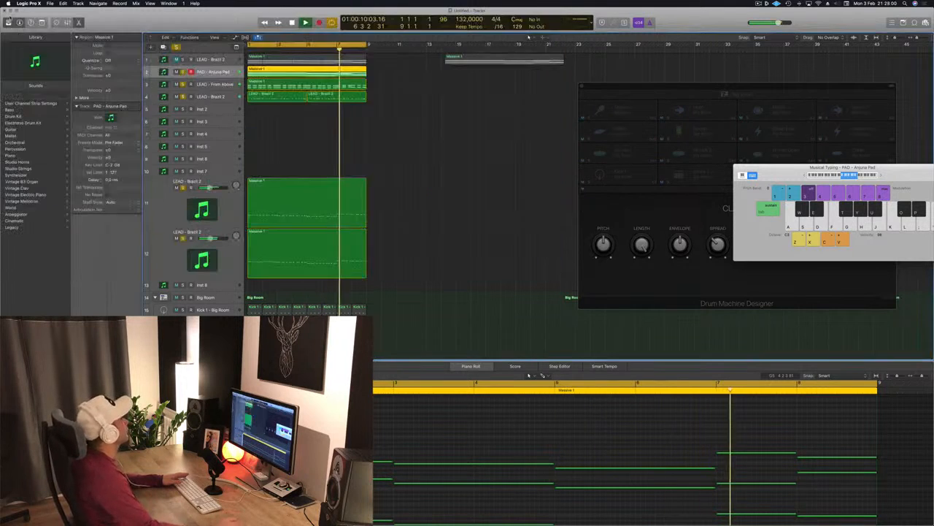
- Enable a low-cut filter at 180 Hz in the Channel EQ of the first LEAD - Brazil 2 track
click(182, 60)
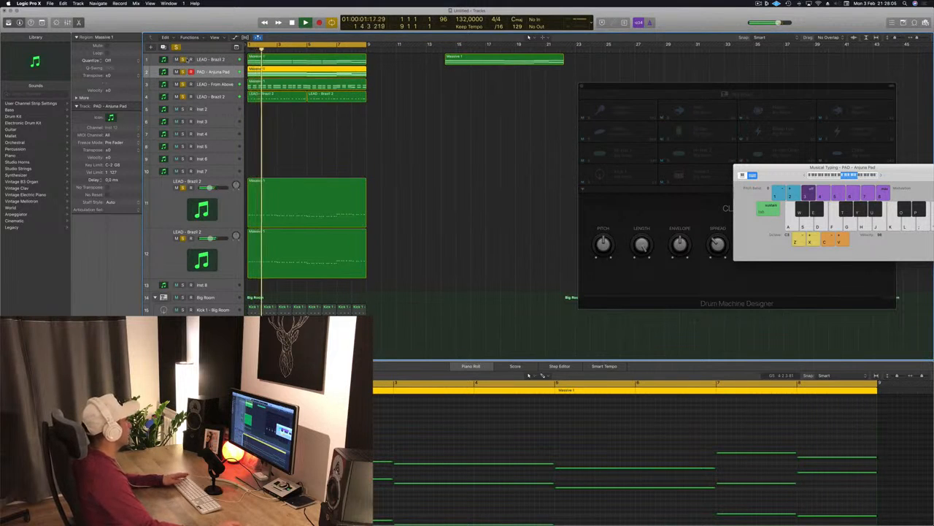
click(223, 61)
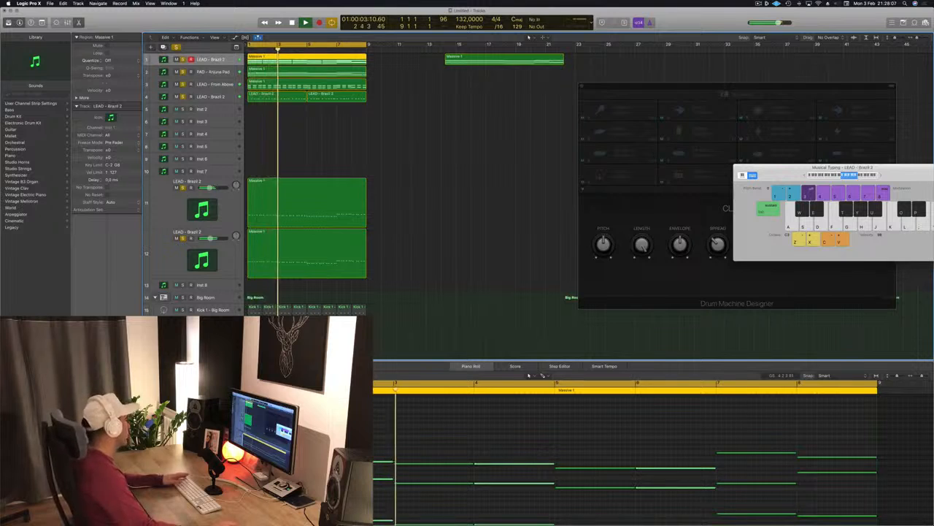
click(88, 336)
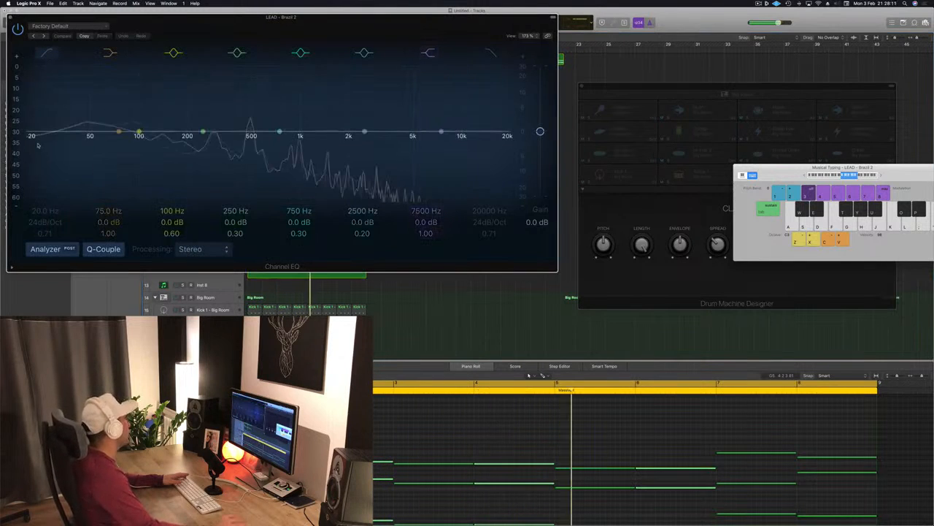
drag(35, 139, 25, 146)
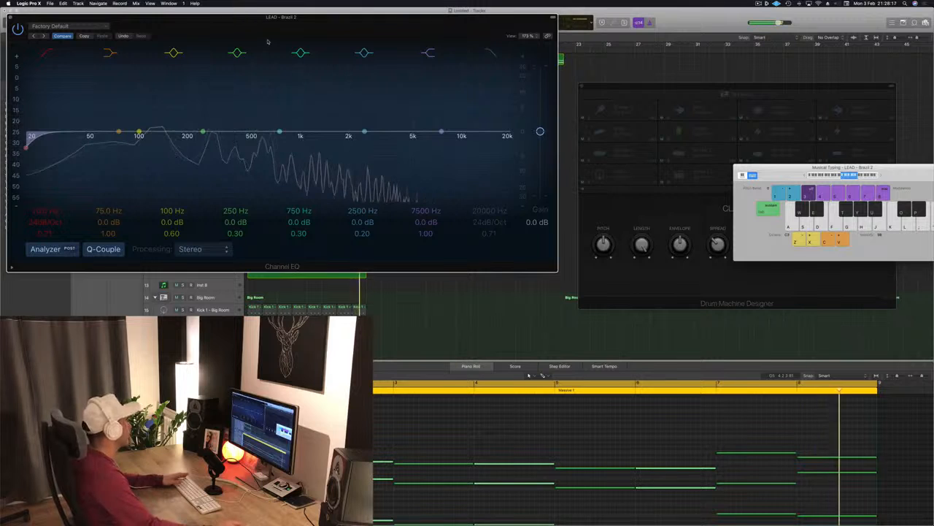
drag(299, 23, 419, 41)
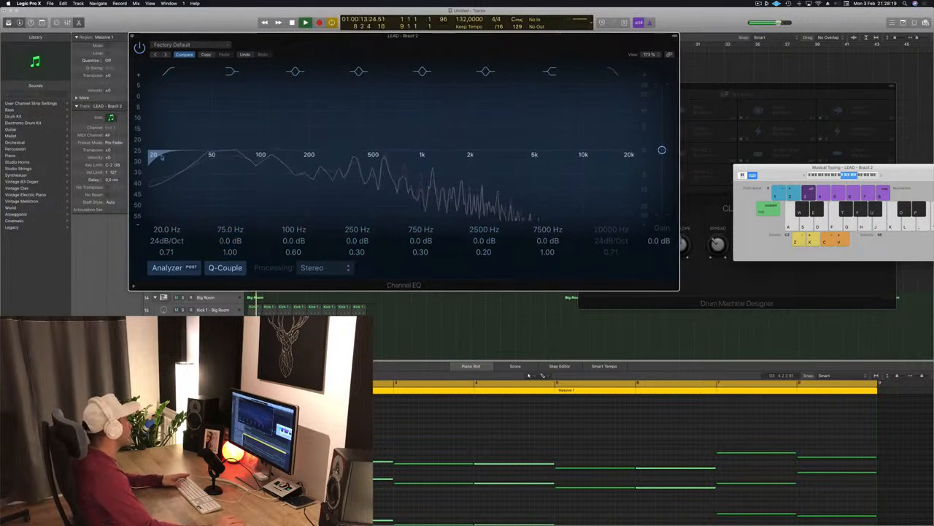
key(space)
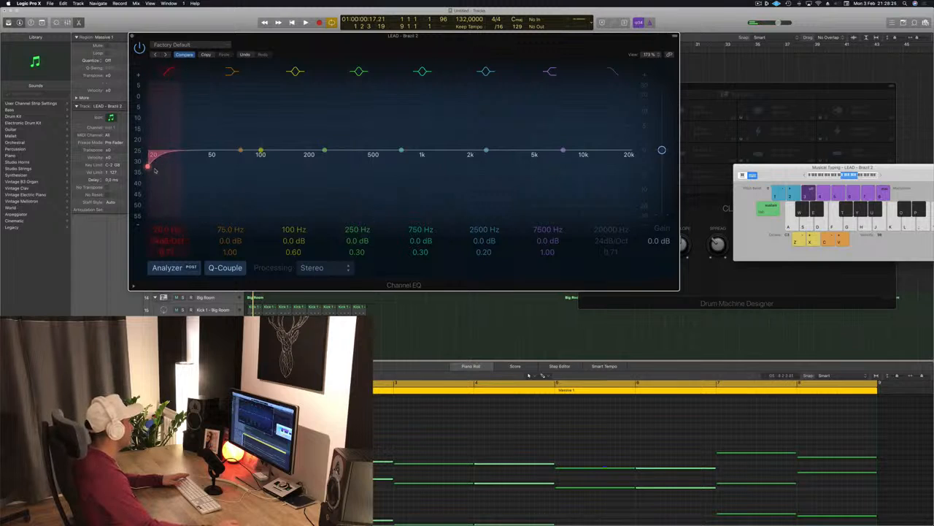
drag(156, 166, 298, 164)
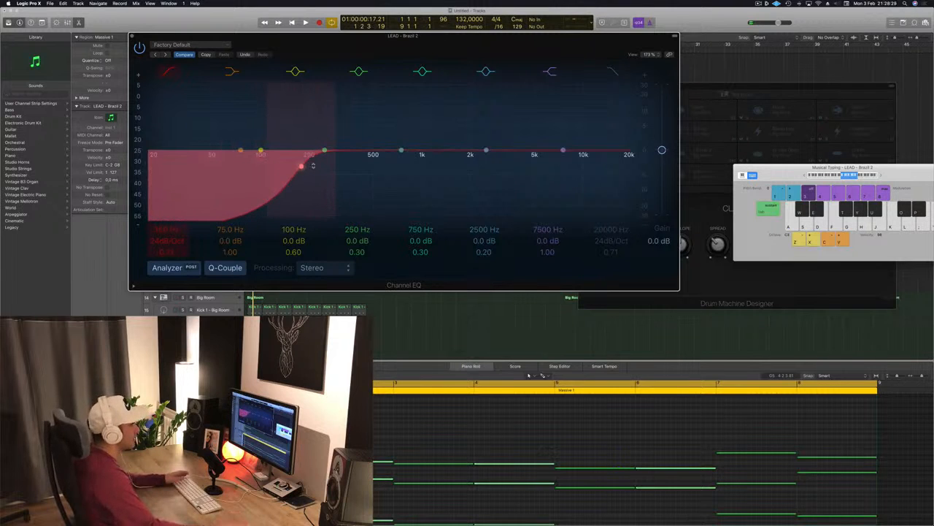
drag(550, 45, 613, 57)
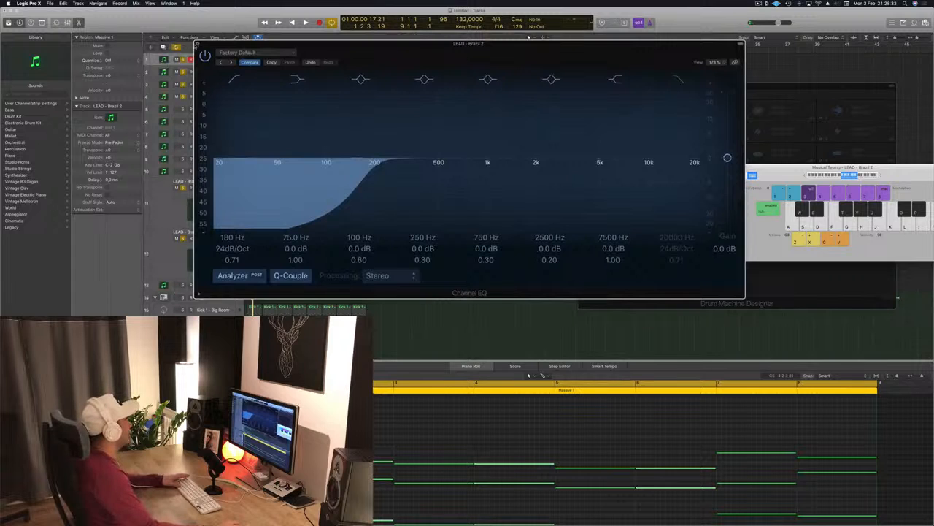
key(super+w)
- Audition the arrangement while toggling mute and solo on the lead and pad tracks
click(396, 149)
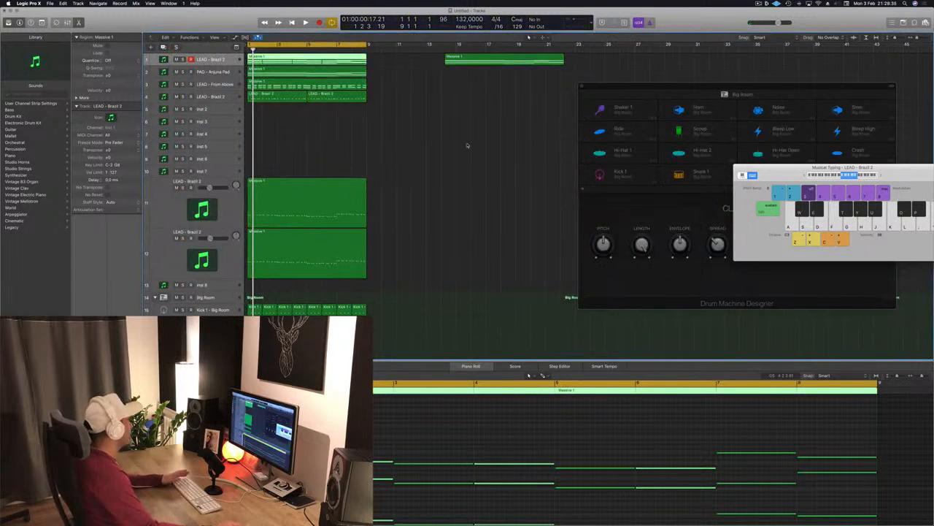
key(space)
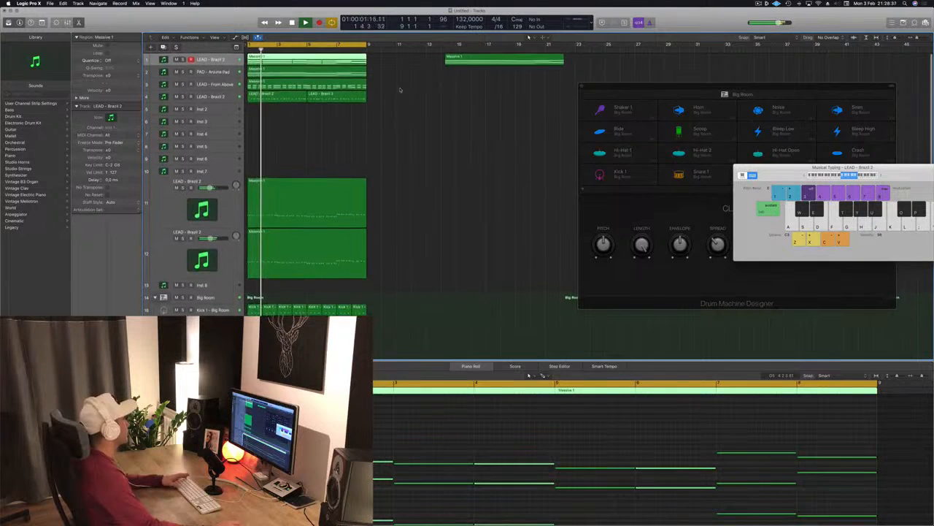
key(space)
key(space)
click(176, 60)
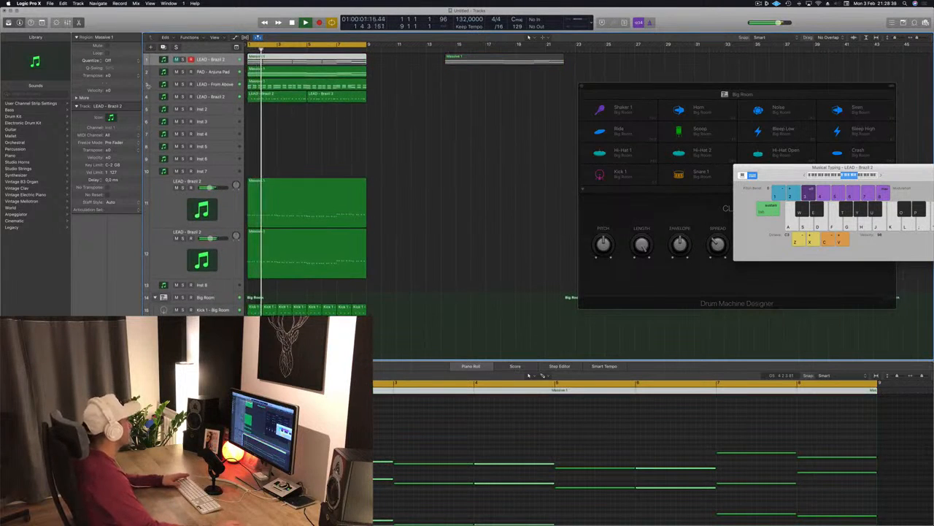
click(184, 72)
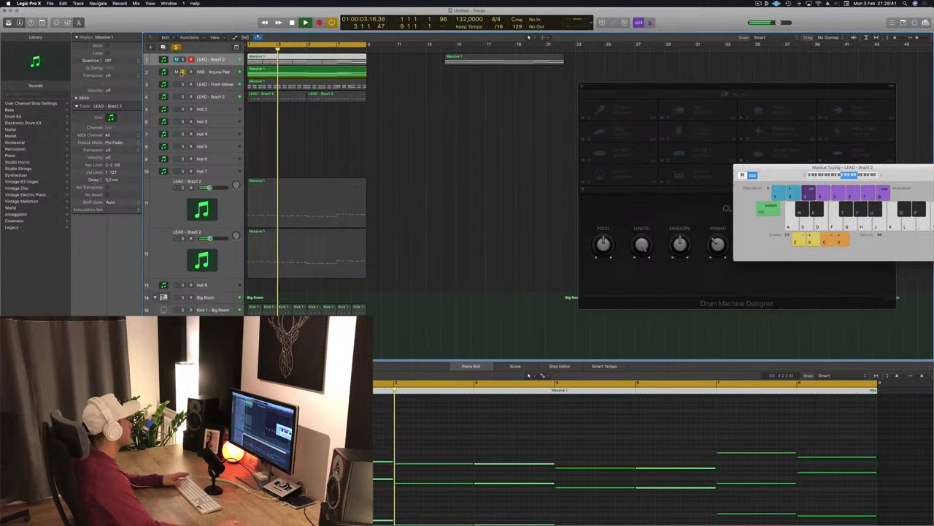
click(183, 72)
click(470, 138)
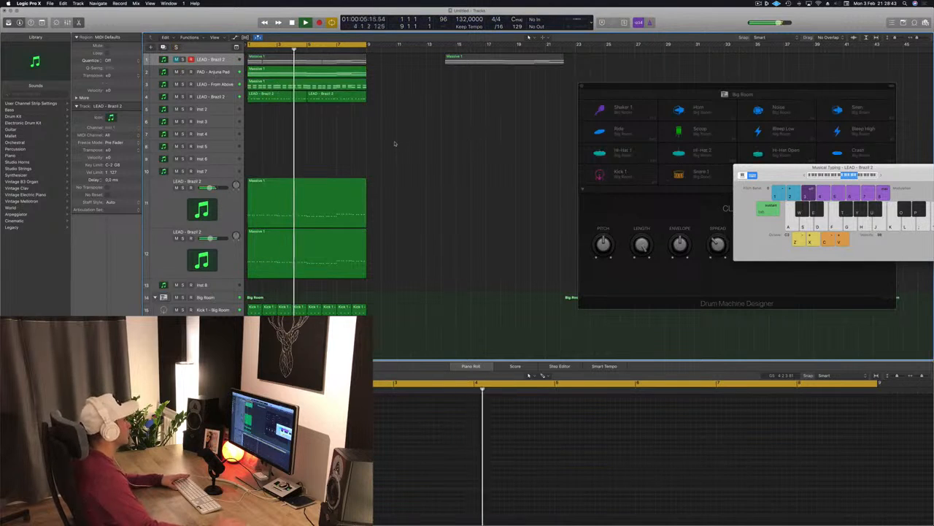
click(211, 96)
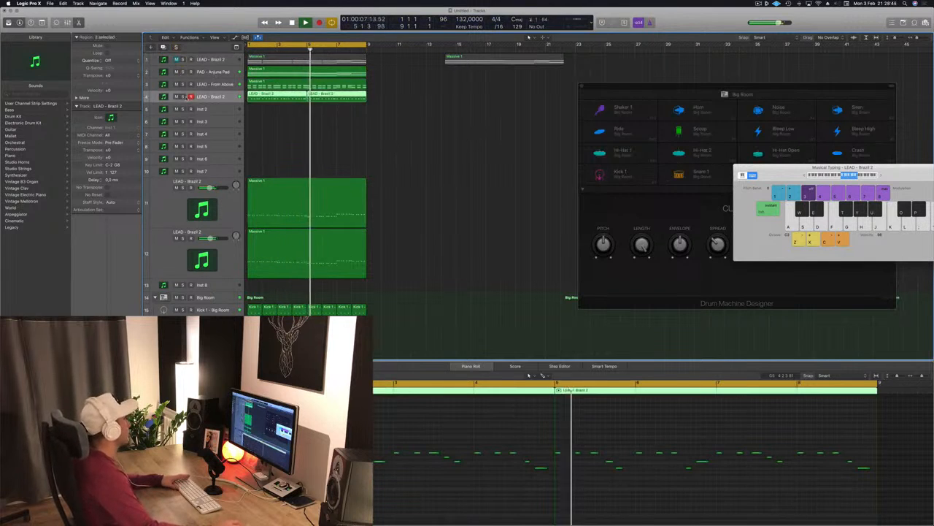
click(183, 97)
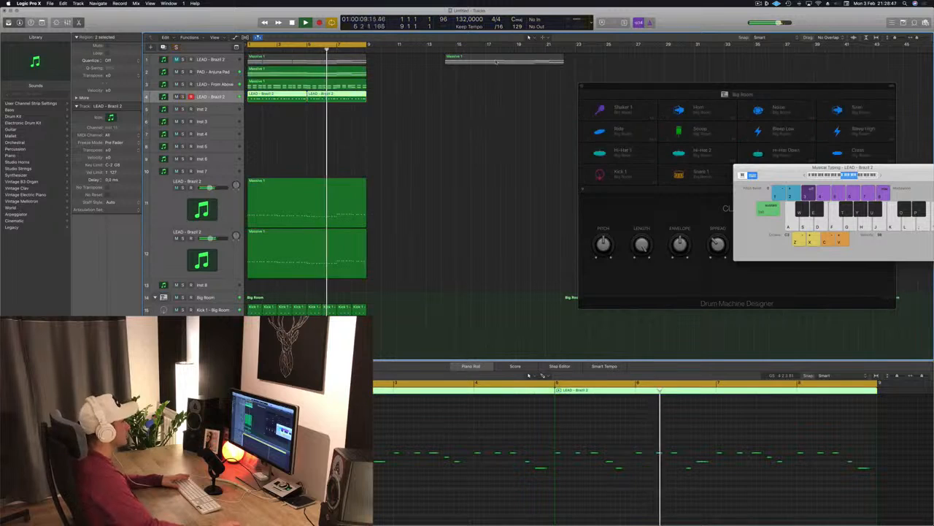
- Move the separate region on the first track further right in the arrangement
drag(491, 59, 650, 68)
key(super+Left)
key(super+Left)
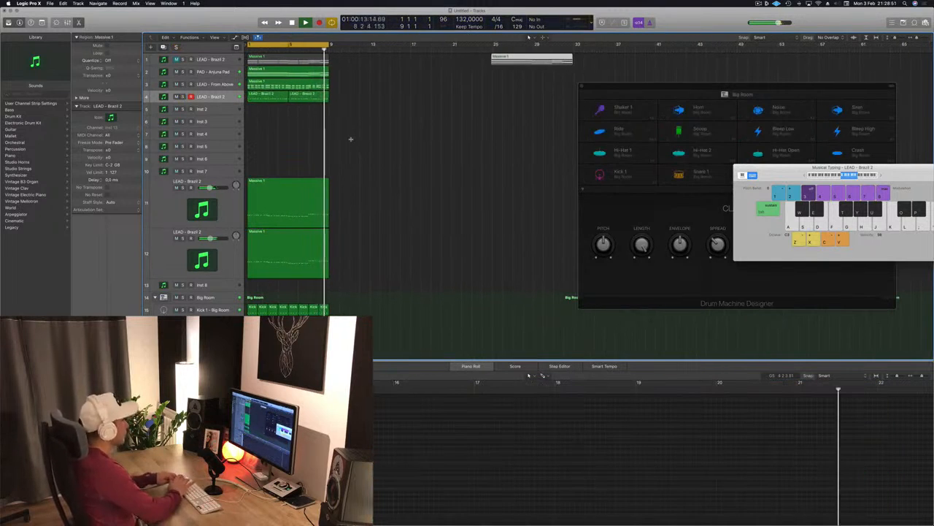
- Repeat the eight-bar section between the locators three times and extend the cycle range to bar 33
key(ctrl+super+r)
click(351, 139)
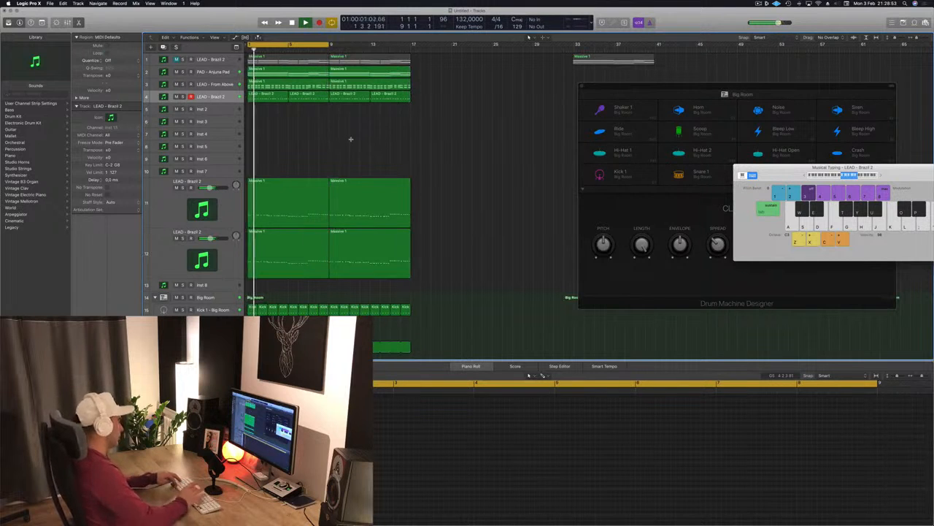
key(ctrl+super+r)
key(ctrl+super+r)
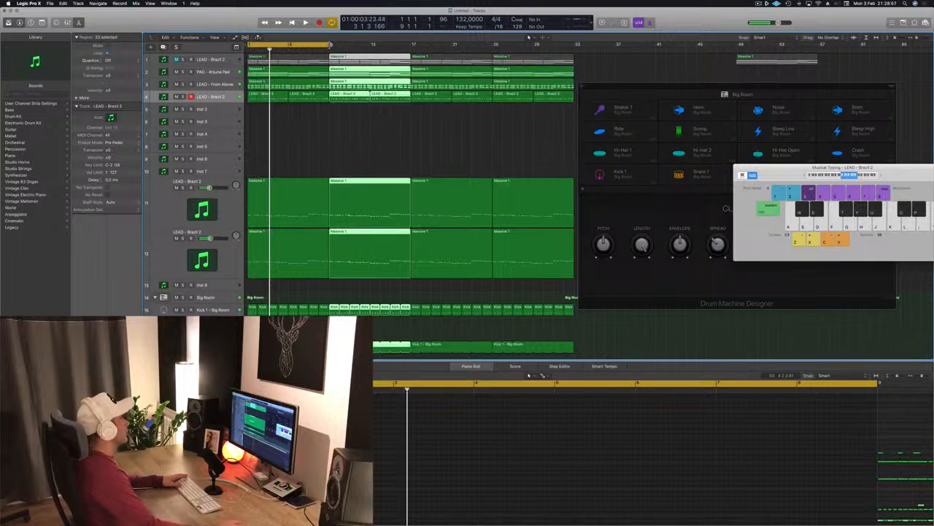
drag(330, 45, 576, 46)
click(578, 60)
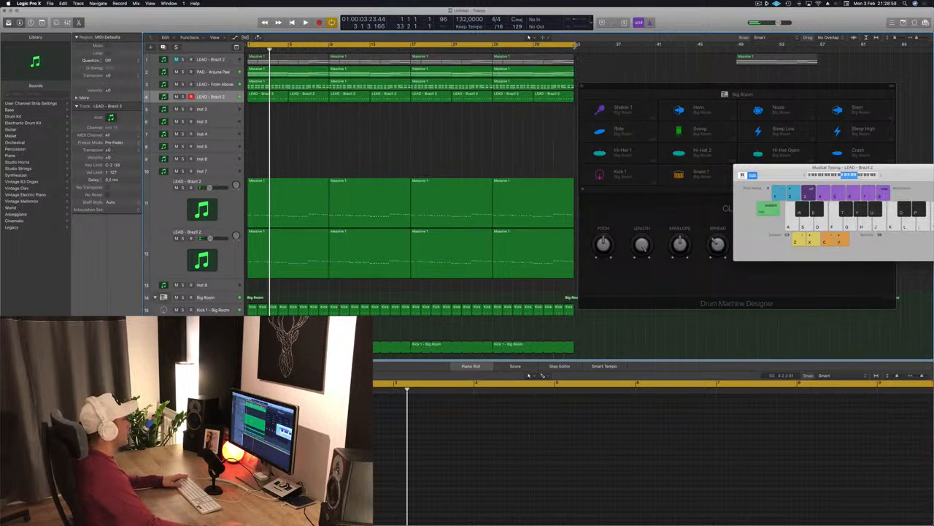
- Show the secondary time ruler and move the Drum Machine Designer window aside
key(space)
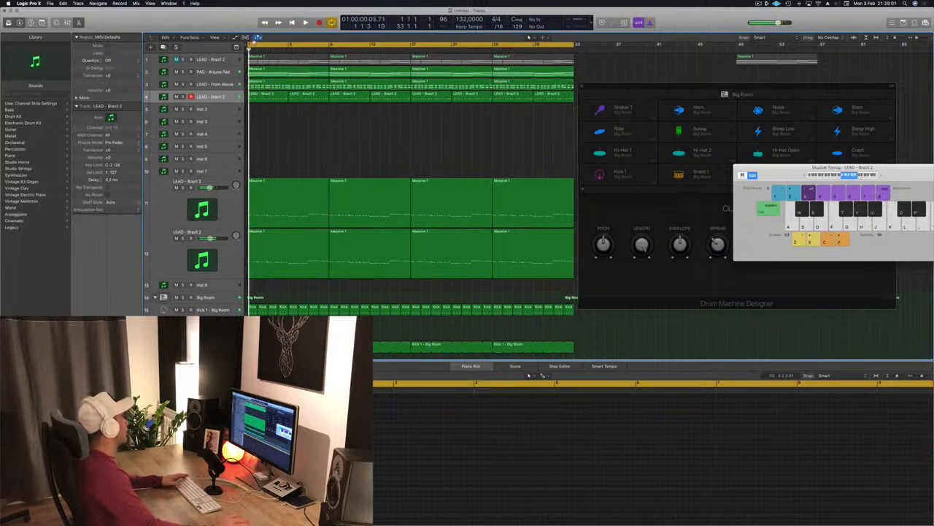
click(225, 38)
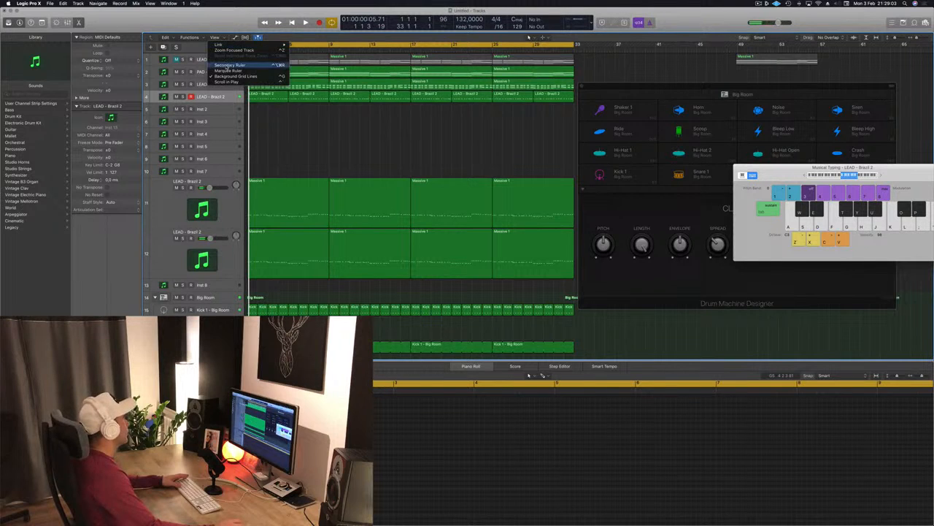
click(229, 65)
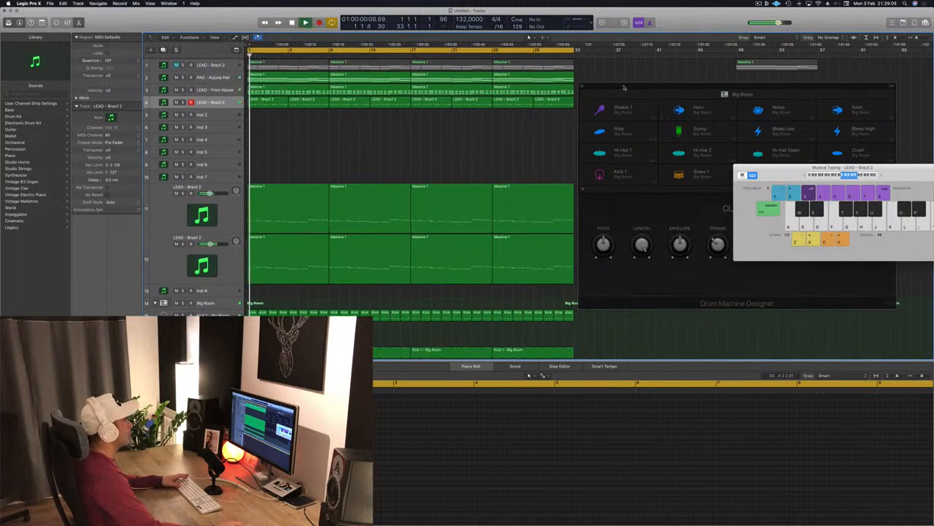
drag(624, 88, 736, 145)
key(space)
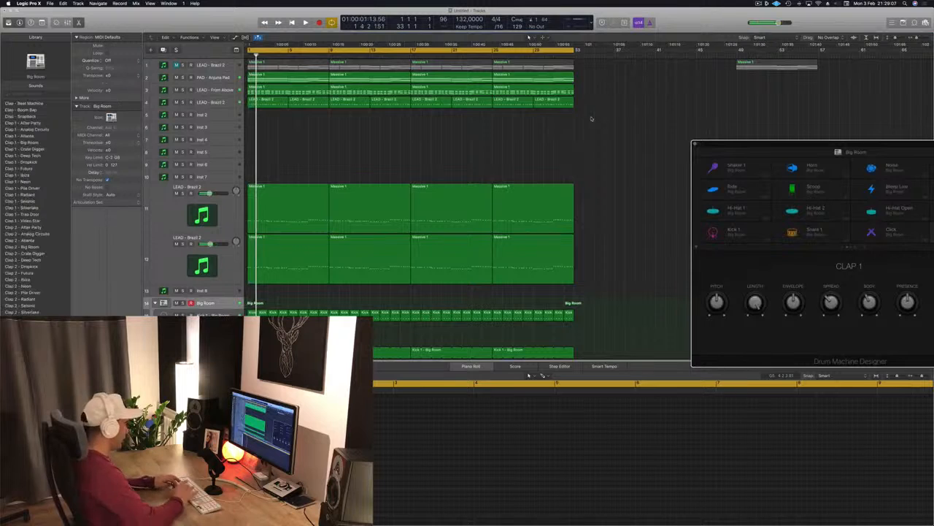
- Select all regions and repeat them once, extending the arrangement to bar 65
key(super+a)
key(super+r)
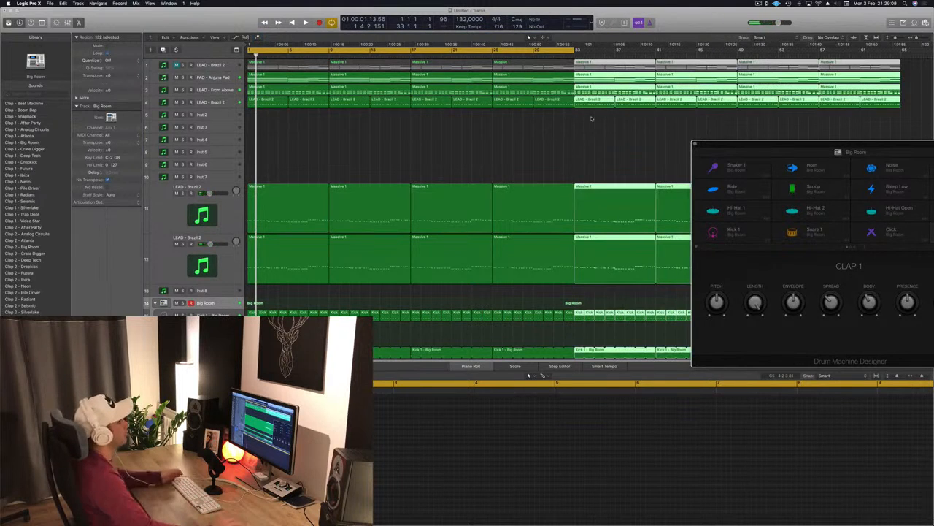
key(super+Left)
click(531, 161)
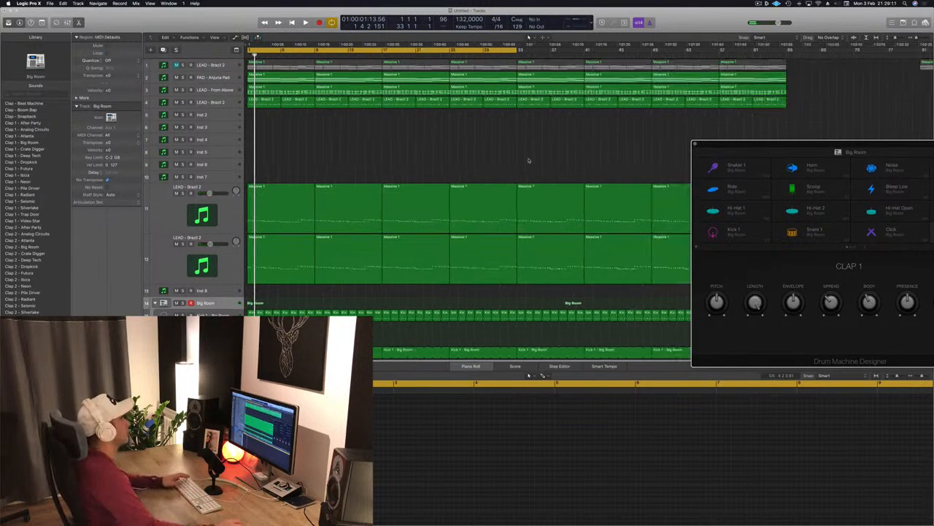
- Extend the cycle range to bar 65 and move the Drum Machine Designer window up
key(space)
drag(519, 49, 787, 77)
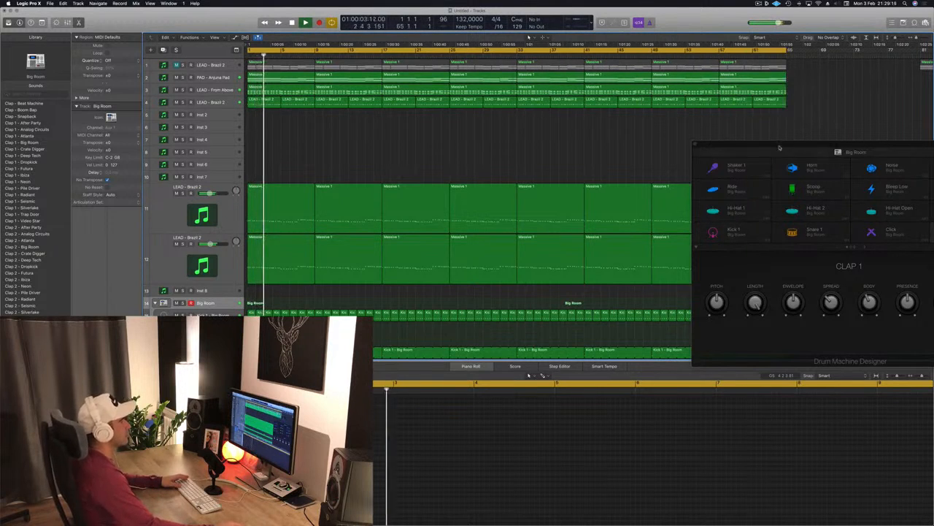
drag(782, 146, 727, 59)
click(284, 142)
key(space)
key(space)
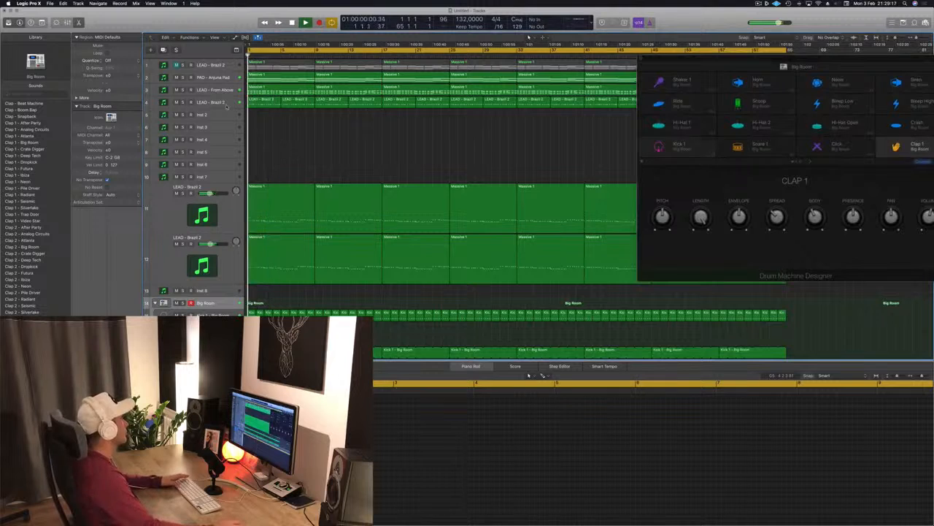
- Select the fourth track, LEAD - Brazil 2, and audition its notes in the Piano Roll
click(222, 102)
key(space)
key(space)
click(355, 490)
key(space)
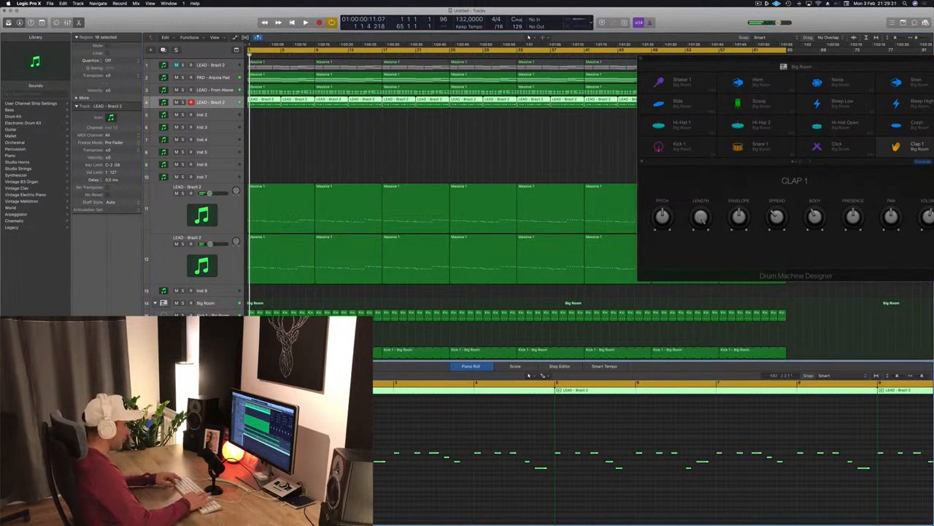
key(space)
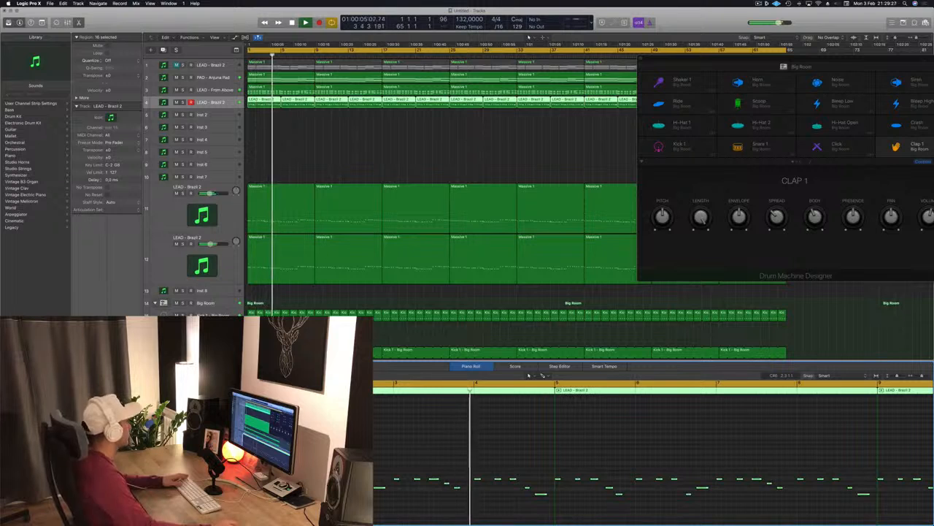
- Close the Drum Machine Designer window, return to the start and move the Musical Typing window lower
click(358, 151)
drag(654, 57, 531, 66)
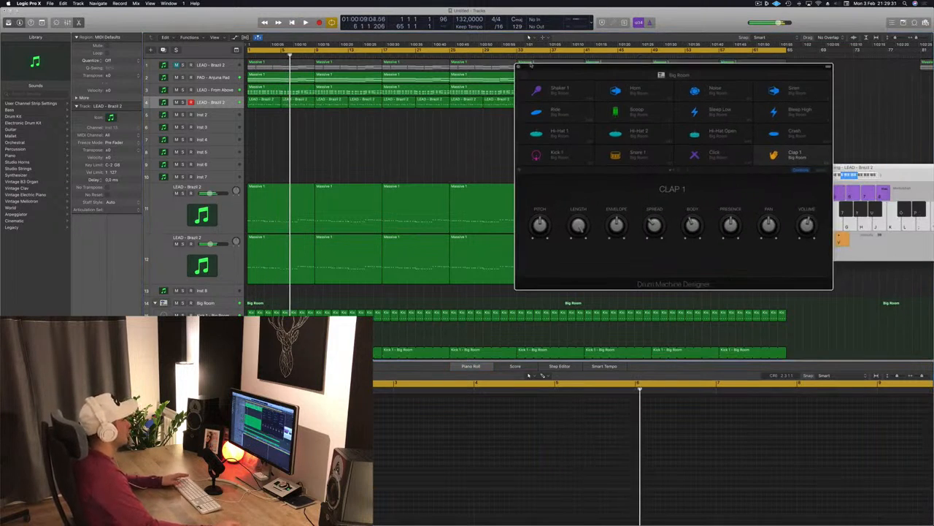
click(519, 67)
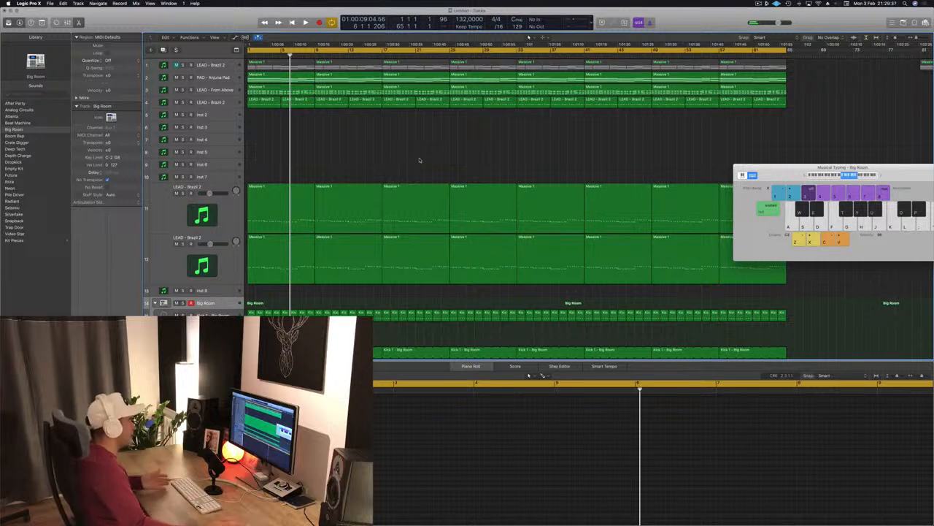
key(Return)
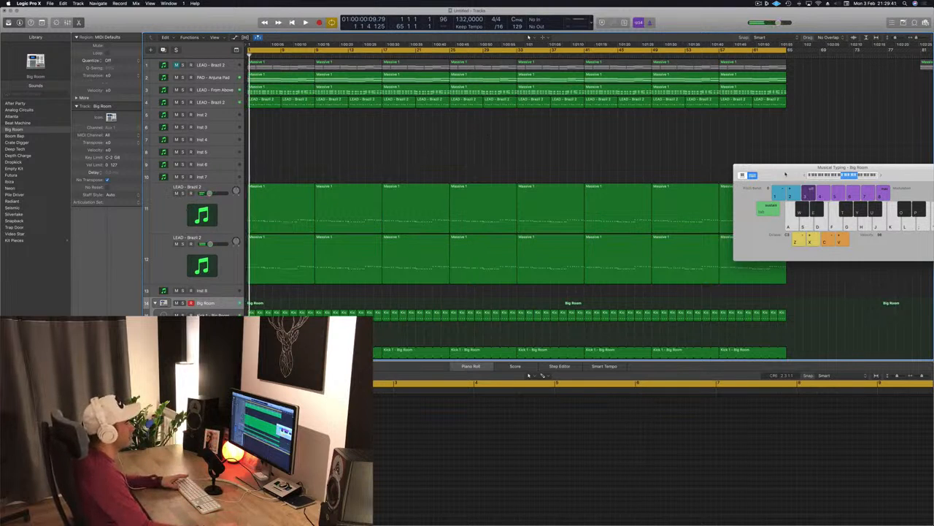
drag(785, 174, 624, 228)
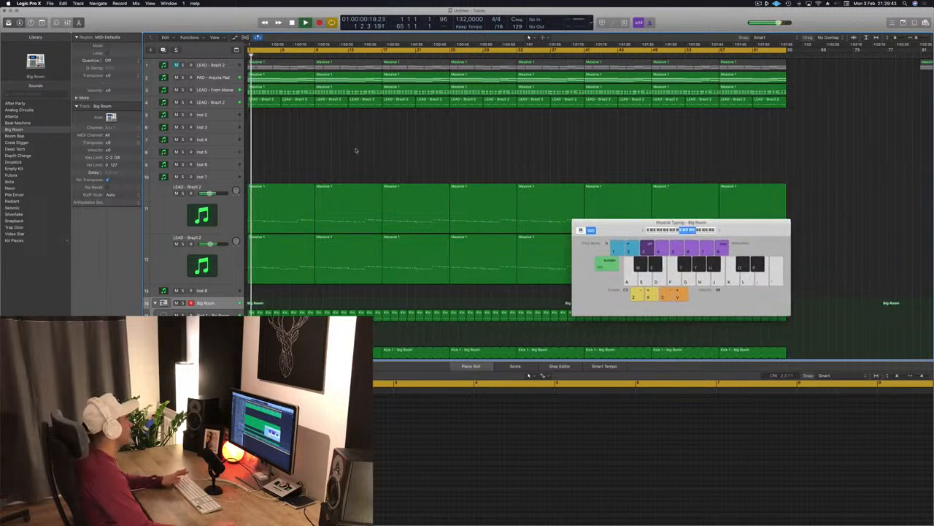
key(space)
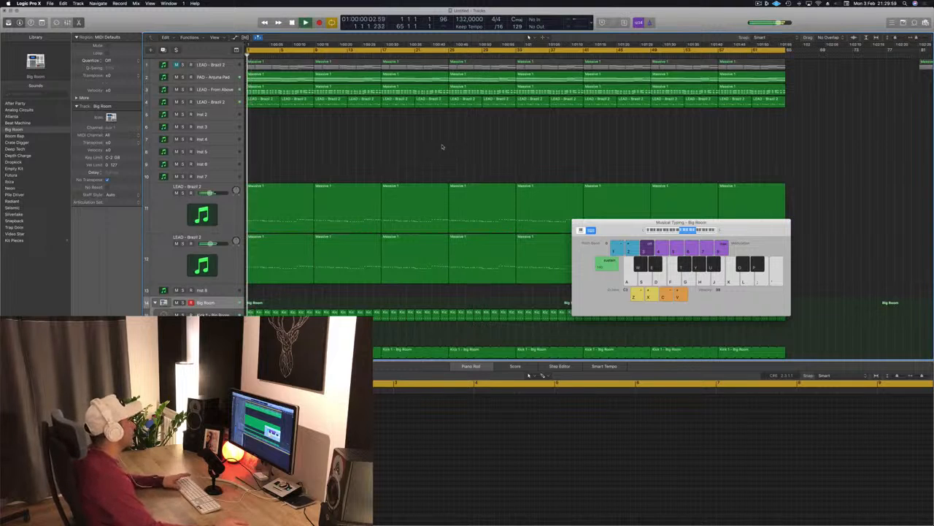
key(space)
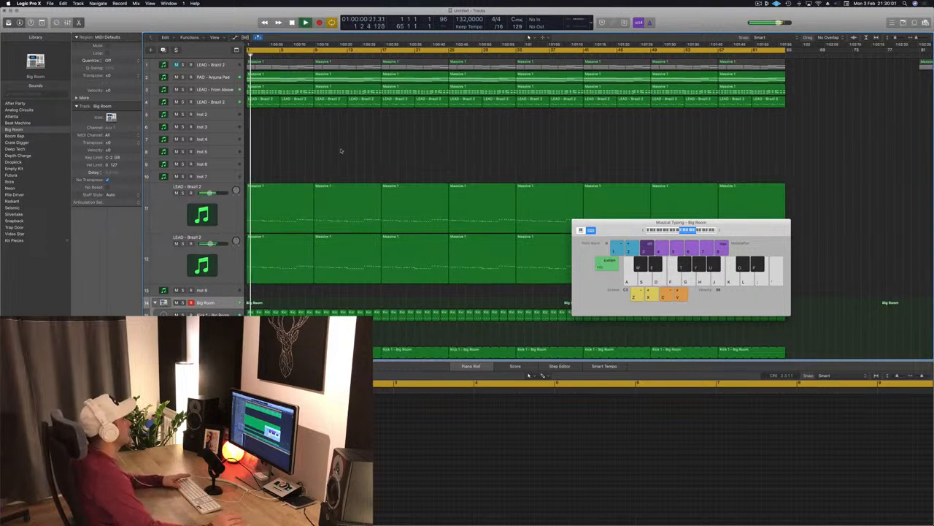
- Delete the fourth lead track's regions in the first 16 bars
click(204, 102)
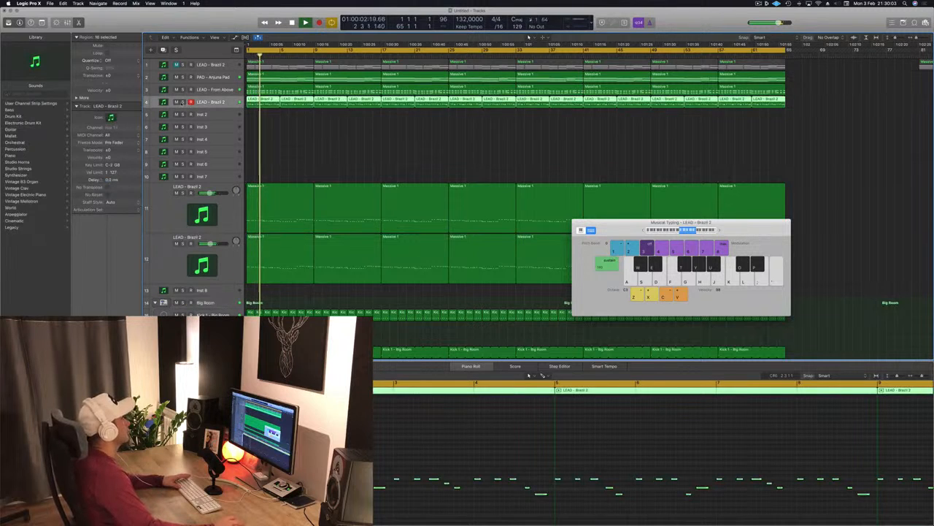
key(space)
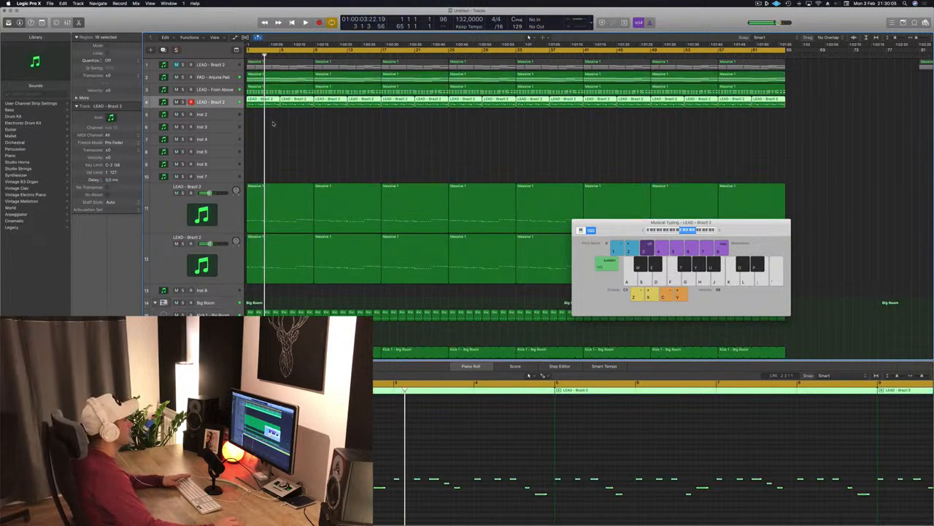
drag(273, 123, 373, 106)
key(Delete)
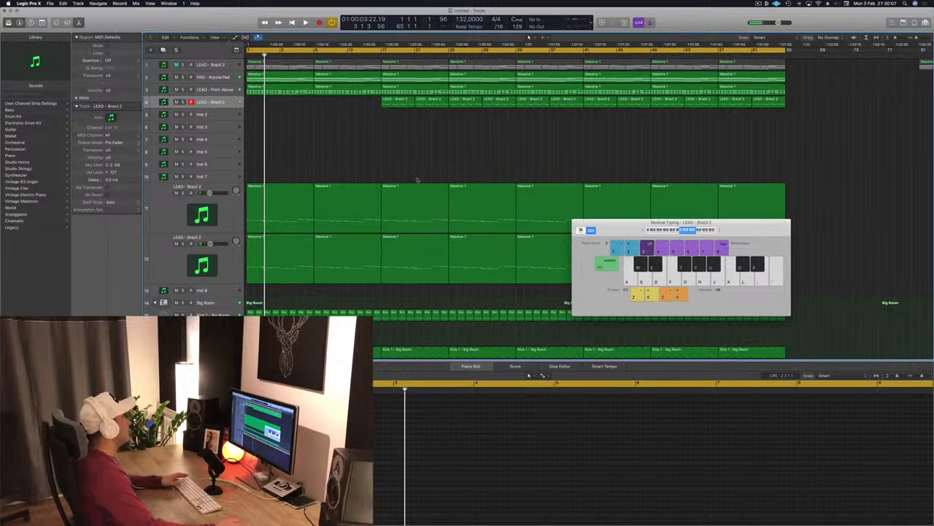
- Delete the first two regions on both lower LEAD - Brazil 2 tracks, covering bars 1 to 16
scroll(418, 180, down, 3)
key(space)
scroll(350, 119, up, 3)
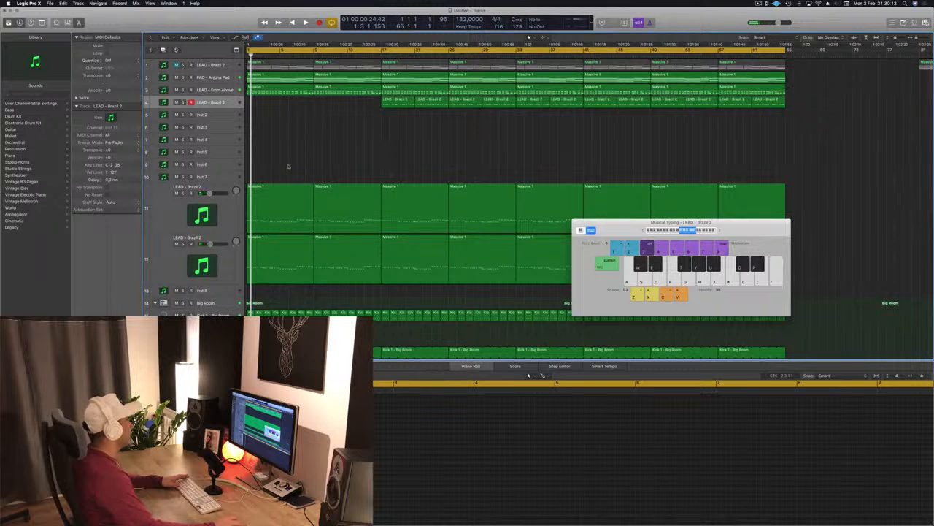
drag(296, 160, 319, 277)
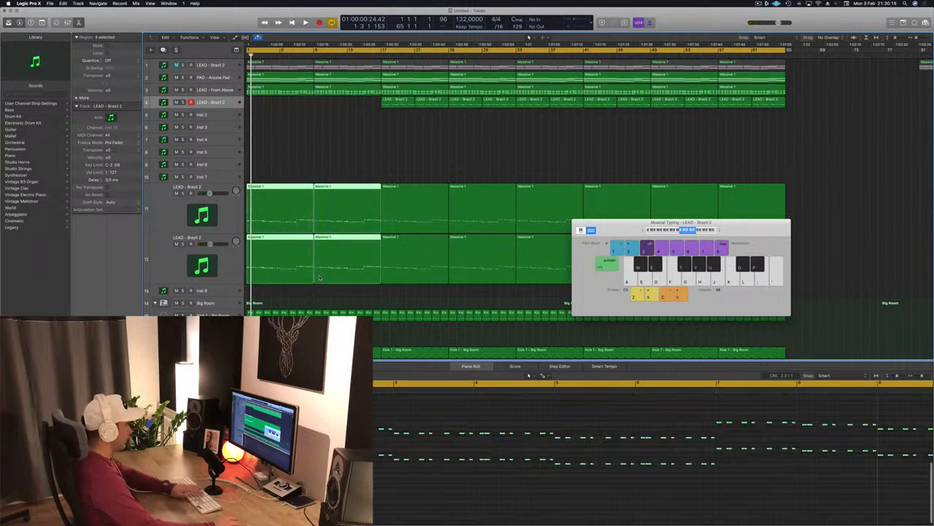
key(Delete)
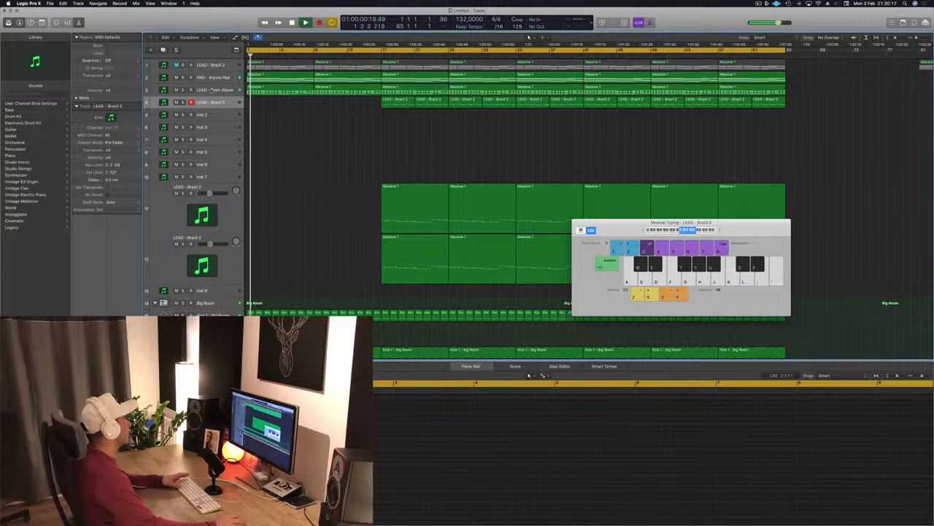
- Delete the remaining early region on the LEAD - From Above track before bar 17
click(287, 93)
key(Delete)
key(Delete)
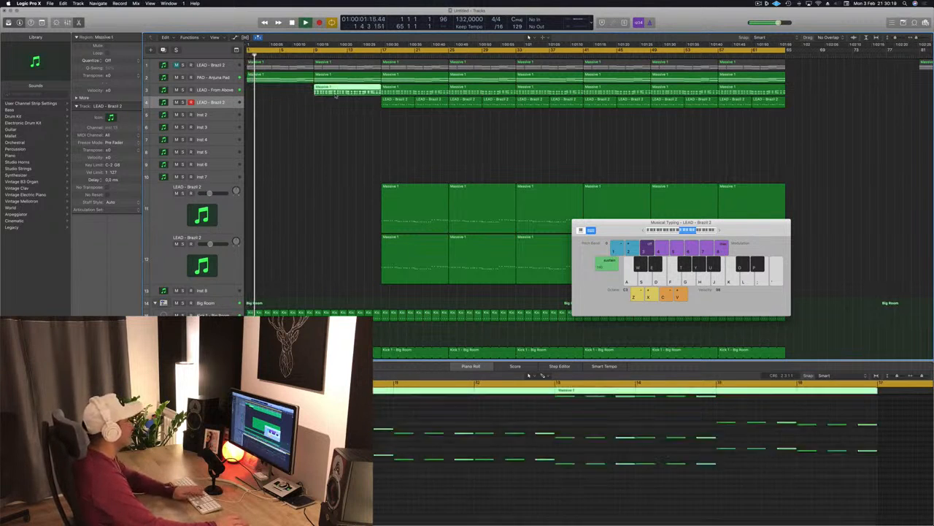
- Audition the arrangement while scrolling through and selecting the drum tracks
key(space)
scroll(320, 115, down, 5)
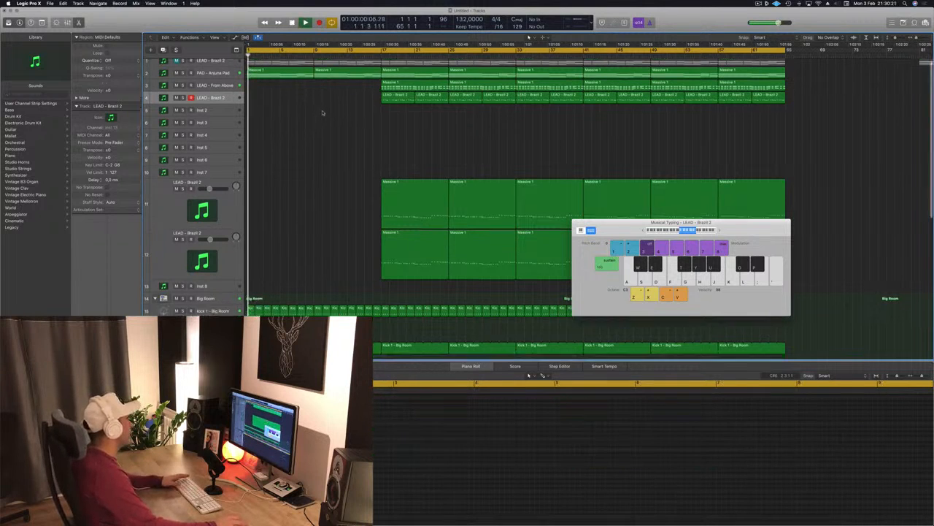
scroll(319, 173, up, 2)
key(space)
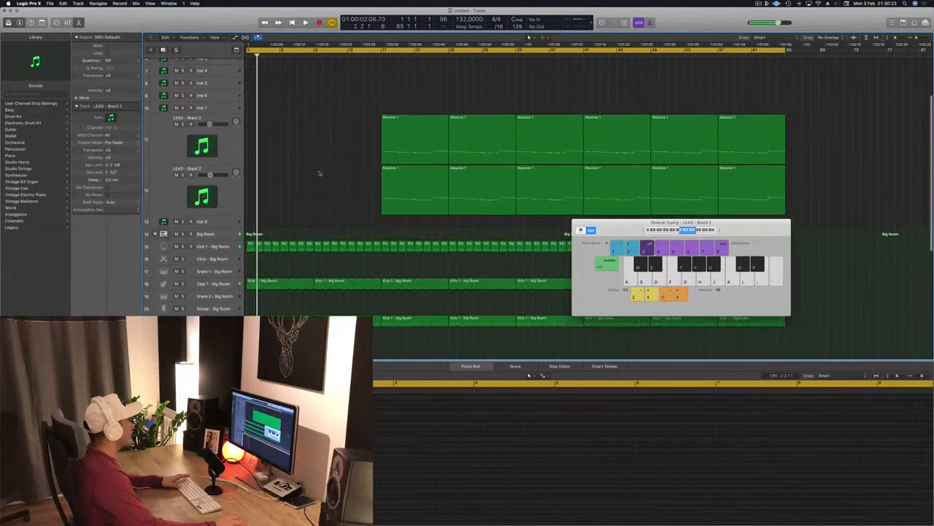
scroll(319, 173, down, 3)
key(space)
click(229, 206)
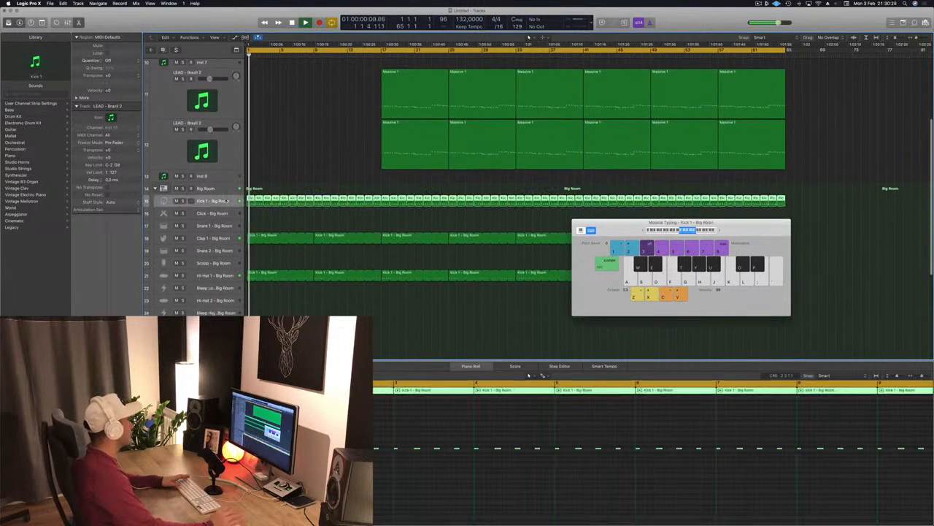
scroll(310, 157, up, 6)
key(space)
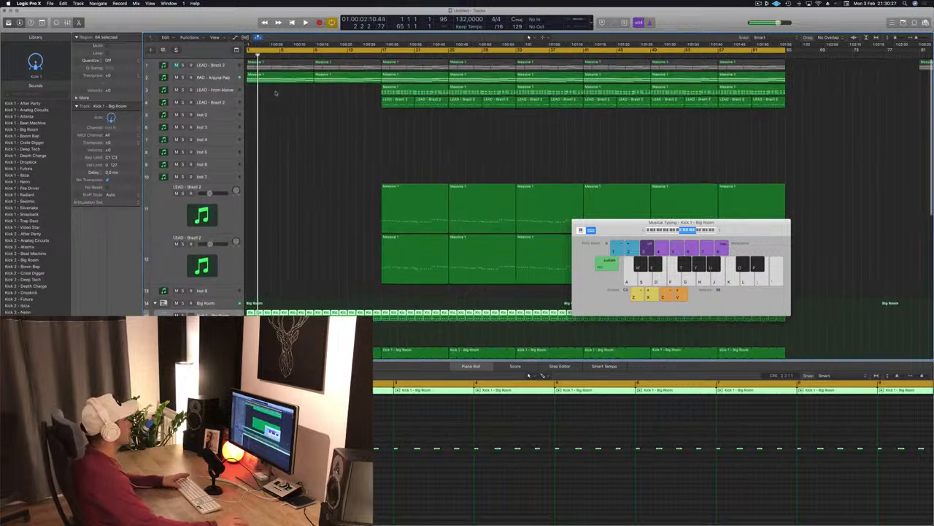
- Open the Sylenth1 plugin on the PAD - Arjuna Pad track and adjust its filter control cutoff
click(228, 77)
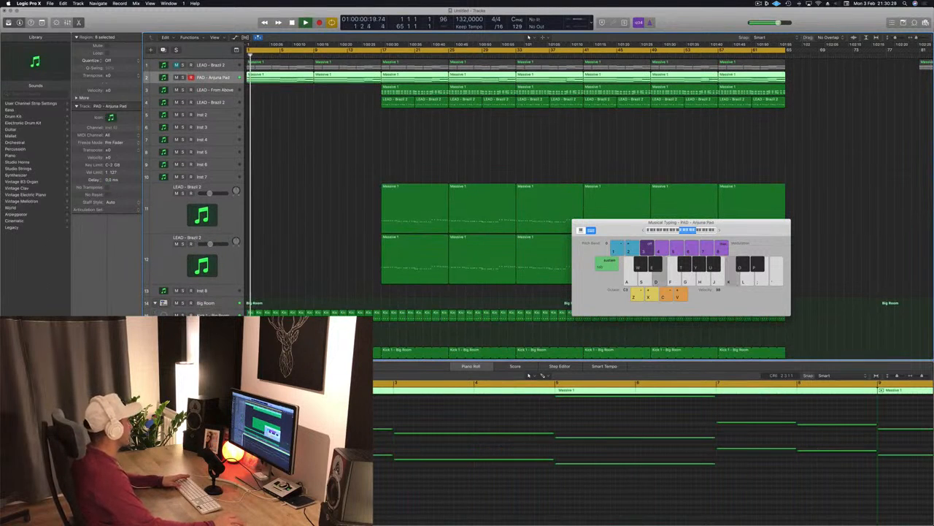
key(v)
drag(609, 125, 709, 127)
key(space)
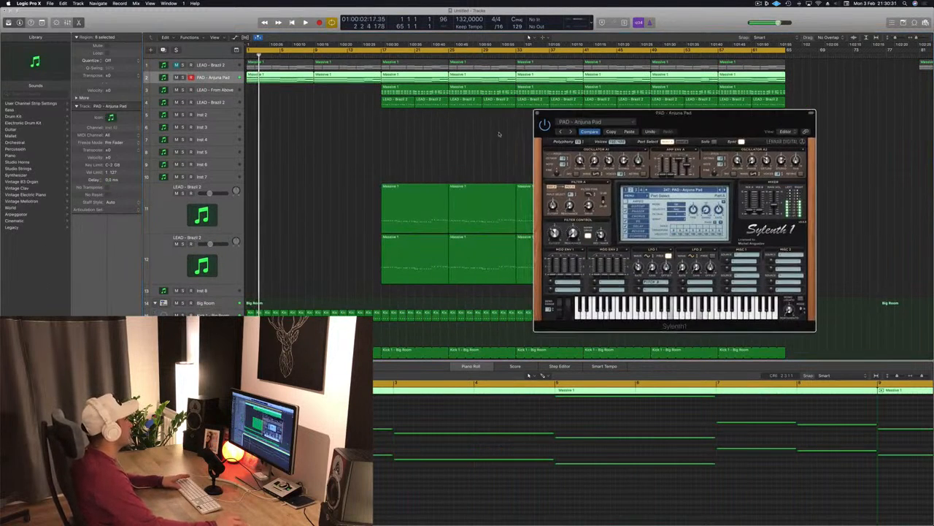
click(225, 78)
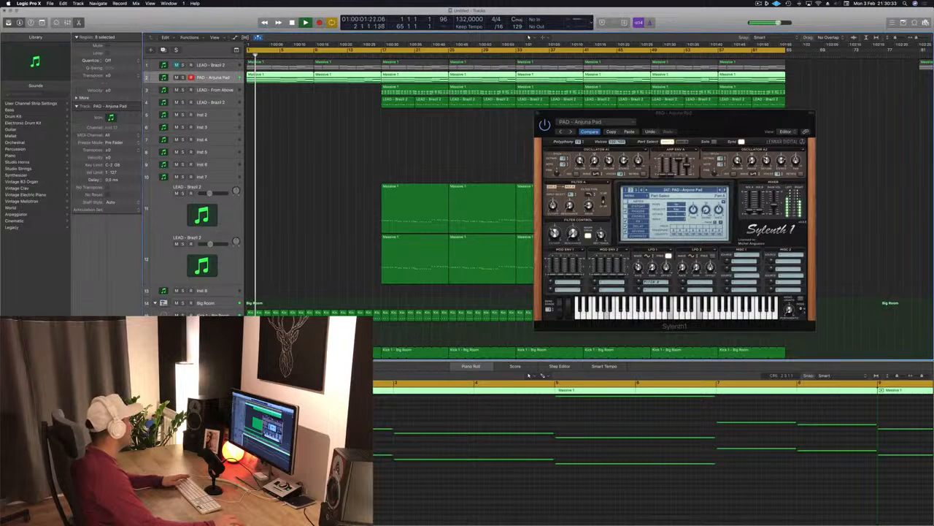
drag(556, 234, 557, 237)
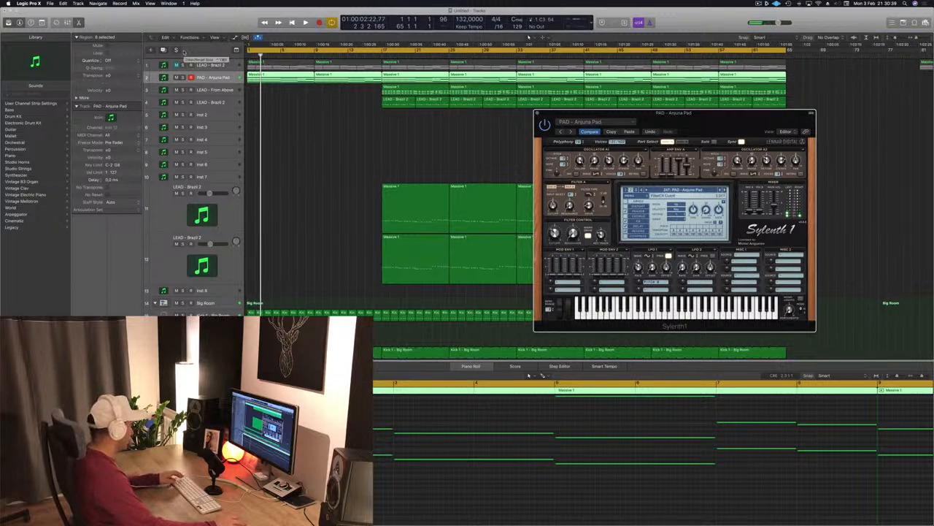
- Draw a rising Sylenth1 FilterCtl Cutoff automation ramp on the PAD - Arjuna Pad track from bar 1 to bar 9
click(366, 154)
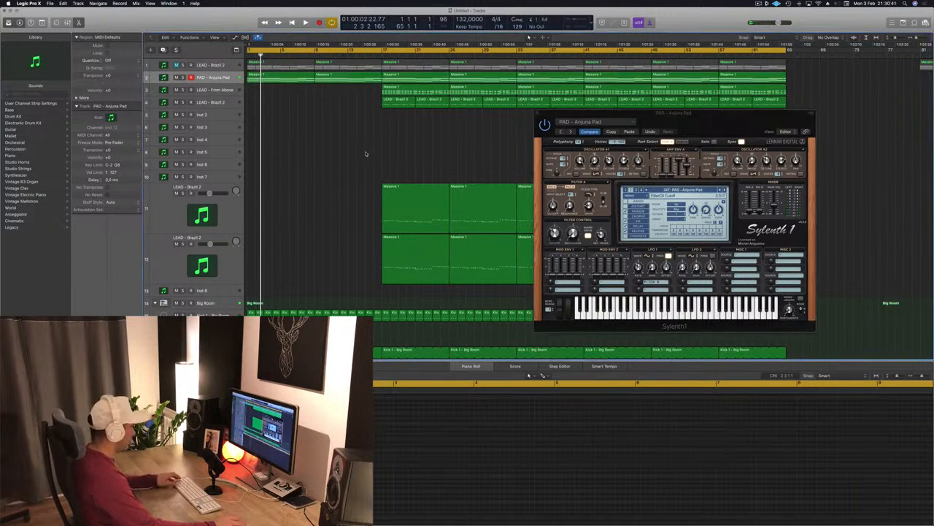
key(a)
scroll(276, 179, up, 2)
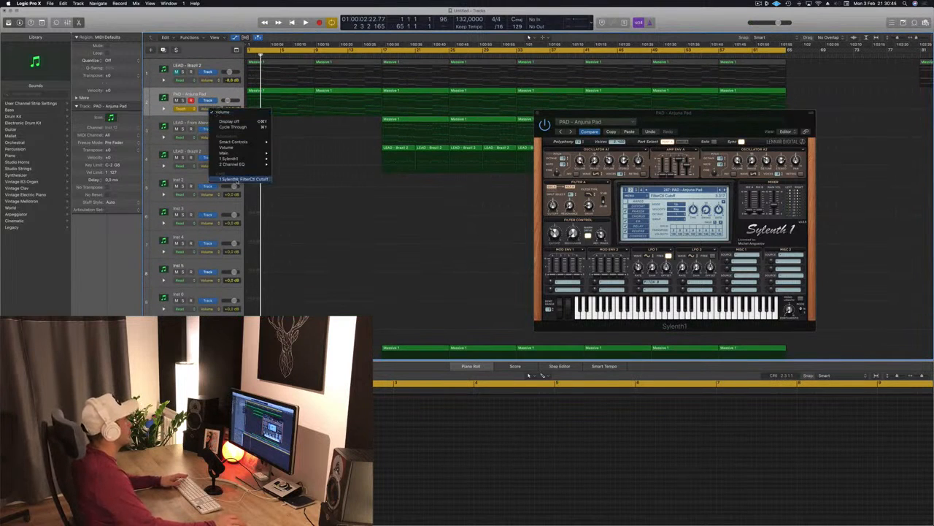
click(240, 179)
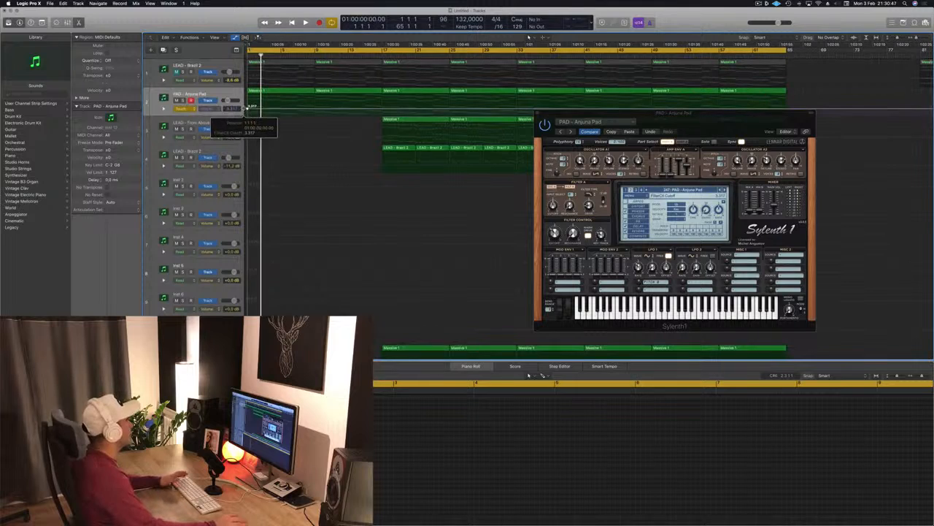
key(space)
click(190, 110)
click(270, 111)
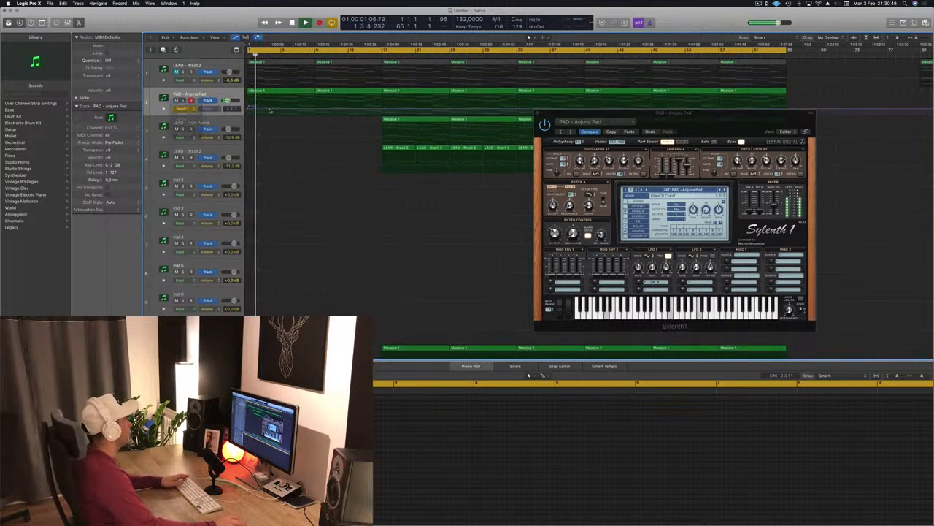
click(315, 110)
key(space)
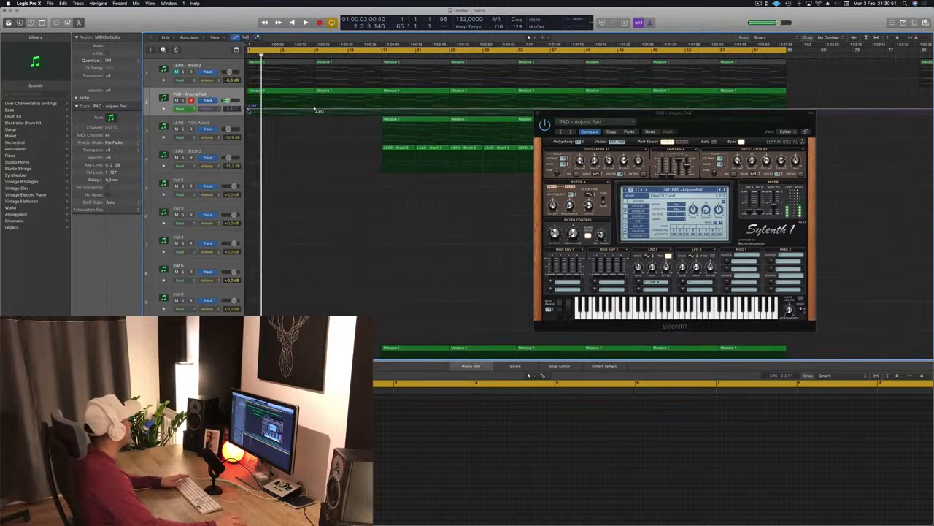
drag(248, 111, 248, 113)
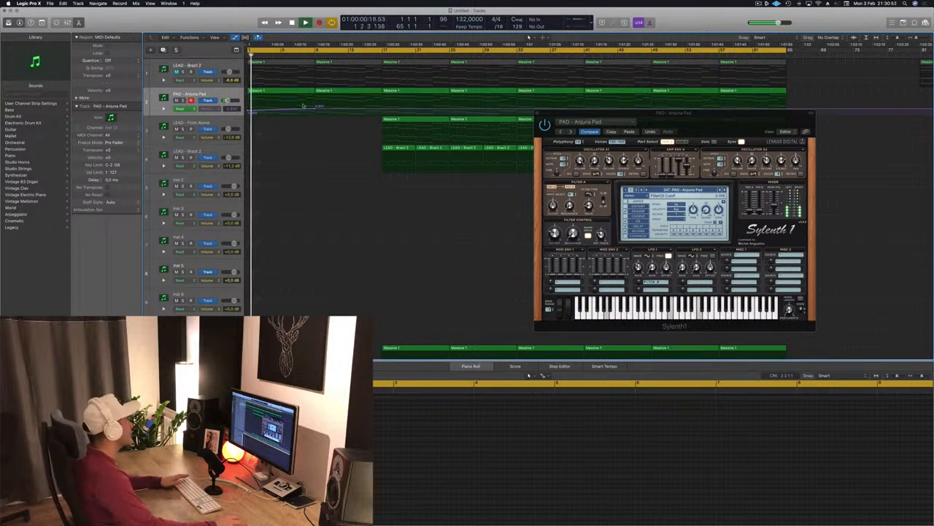
drag(315, 108, 319, 105)
drag(541, 113, 560, 109)
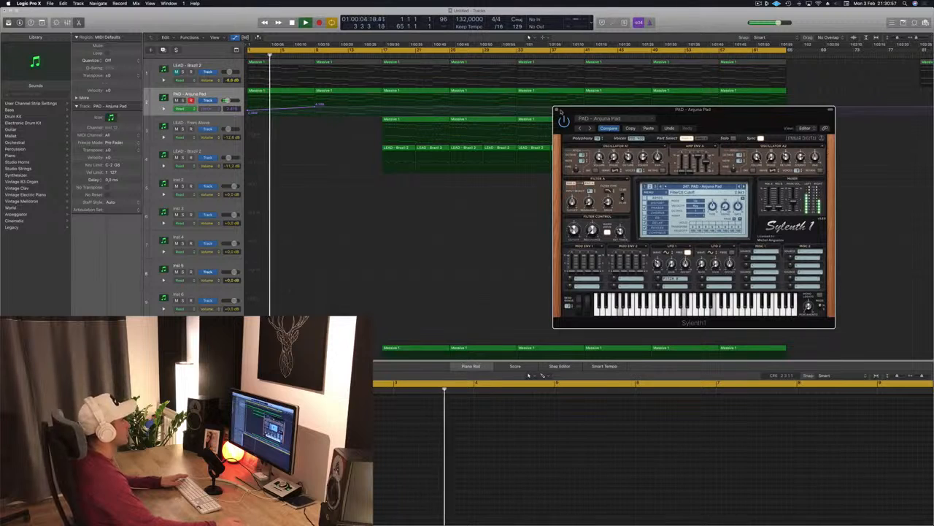
click(558, 111)
- Play the arrangement while scrolling through the drum and lead tracks to audition them
scroll(314, 181, down, 5)
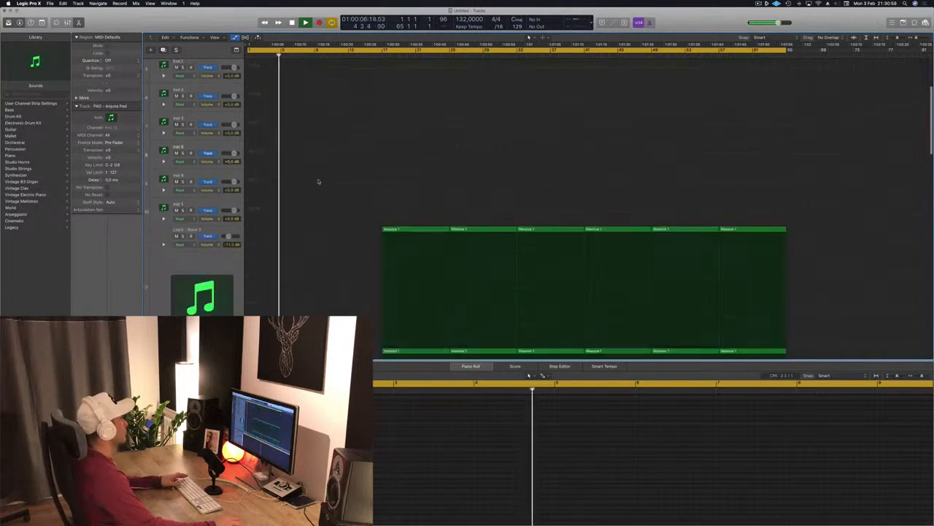
scroll(322, 179, down, 10)
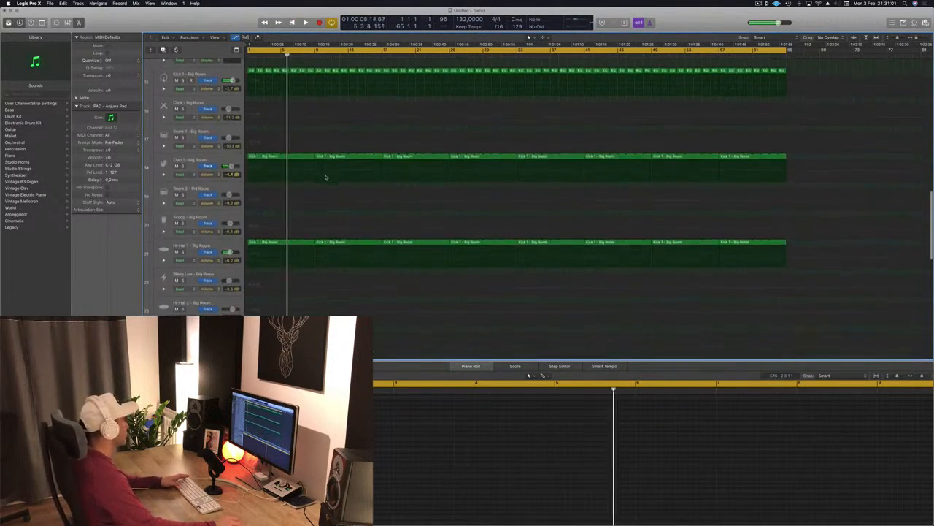
scroll(326, 177, down, 10)
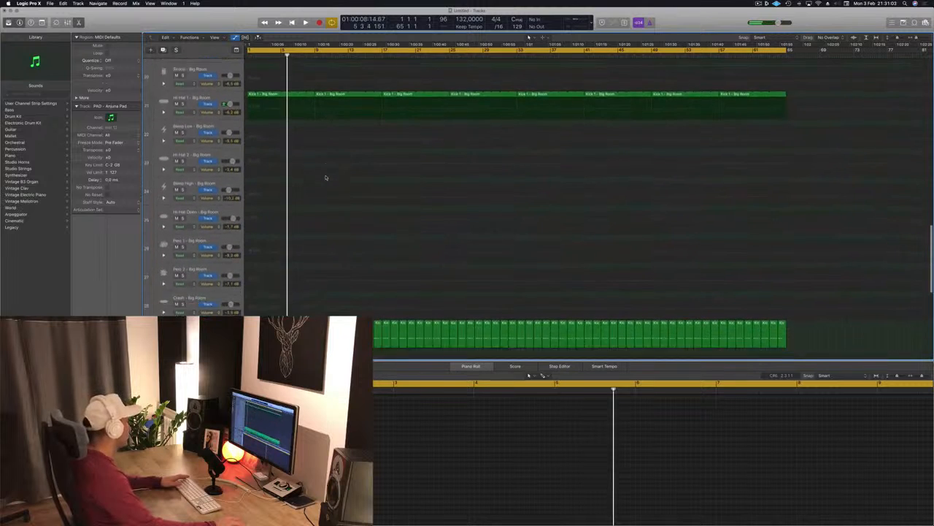
scroll(326, 177, down, 10)
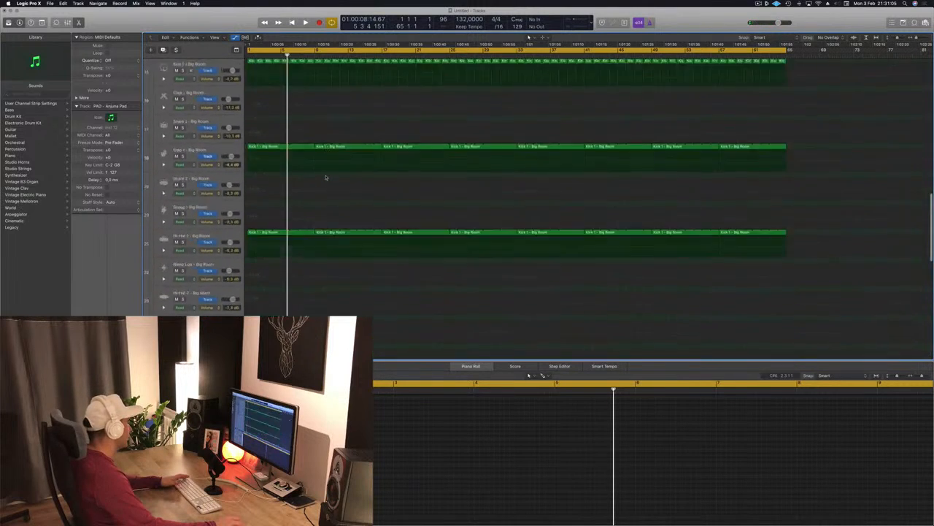
key(space)
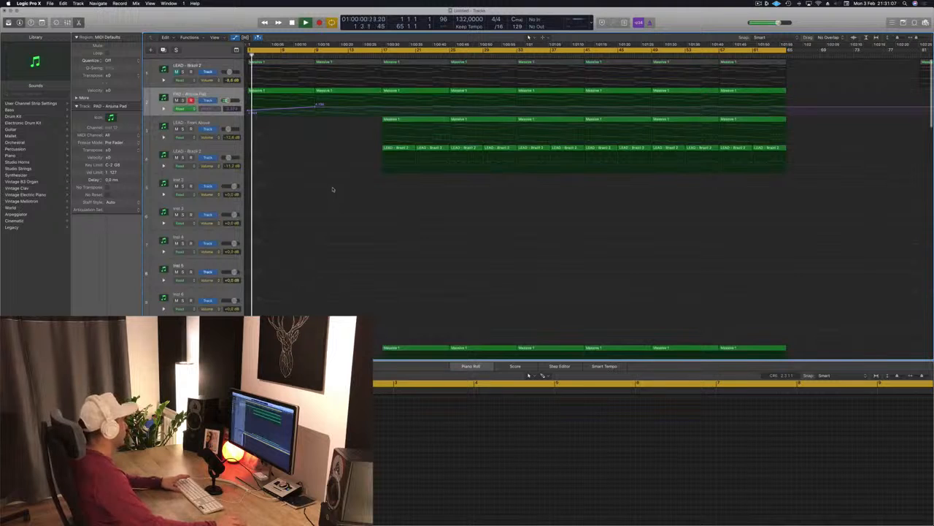
scroll(335, 195, down, 4)
scroll(352, 157, down, 8)
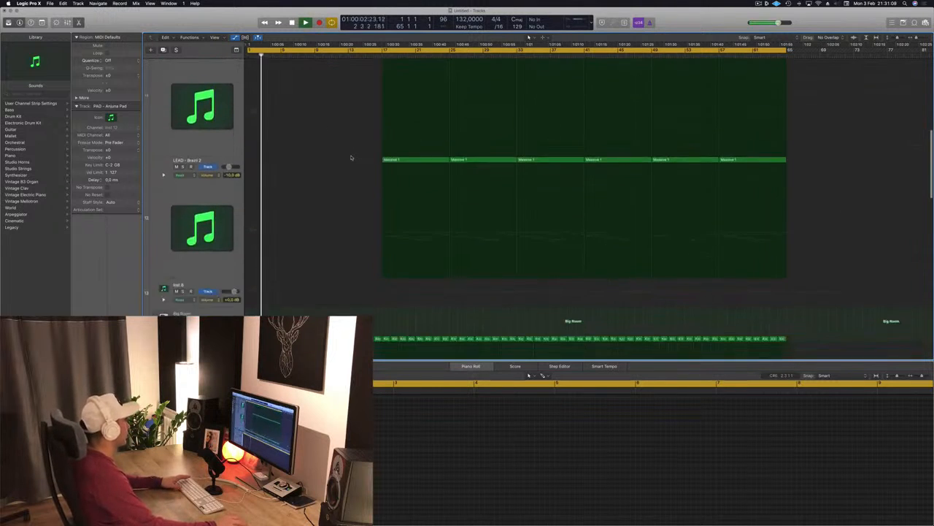
scroll(350, 166, up, 3)
scroll(350, 163, down, 5)
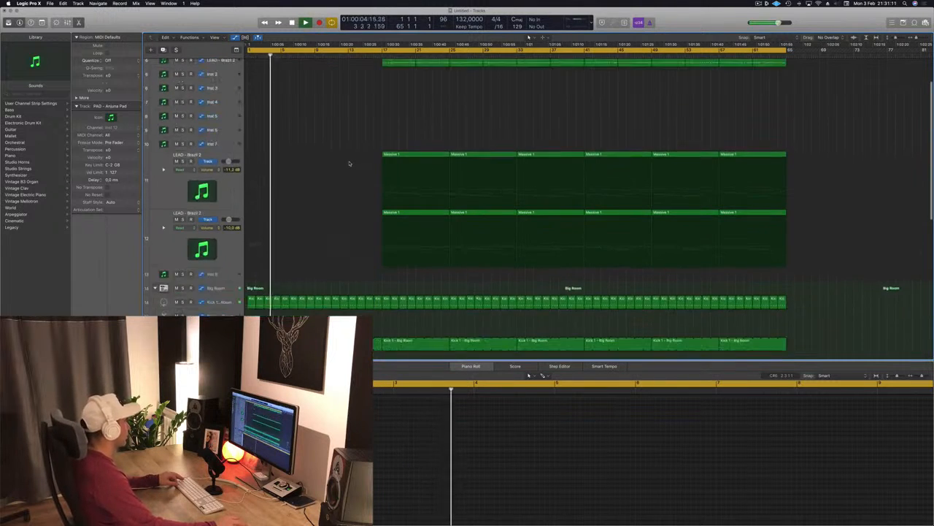
scroll(350, 163, down, 4)
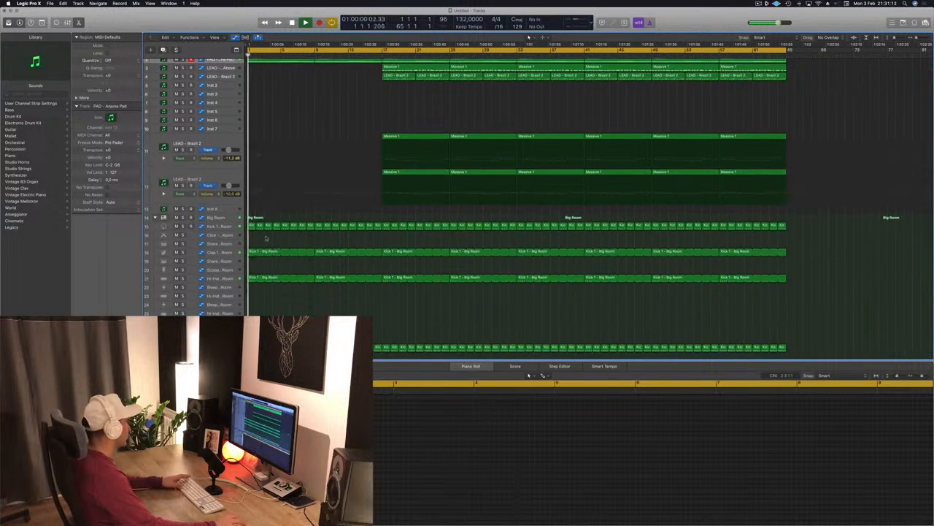
- Solo and unsolo the clap, pad, snare and riser tracks in turn while the track plays
click(182, 252)
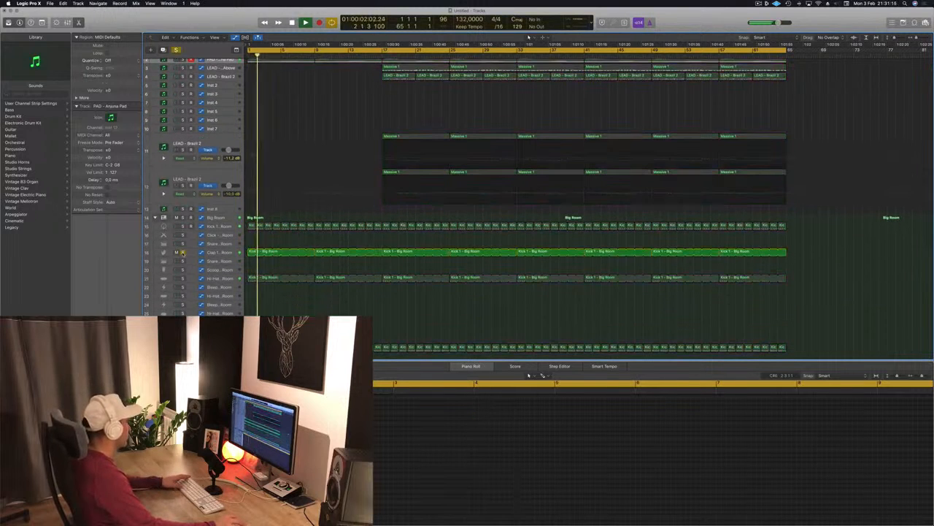
click(183, 252)
key(space)
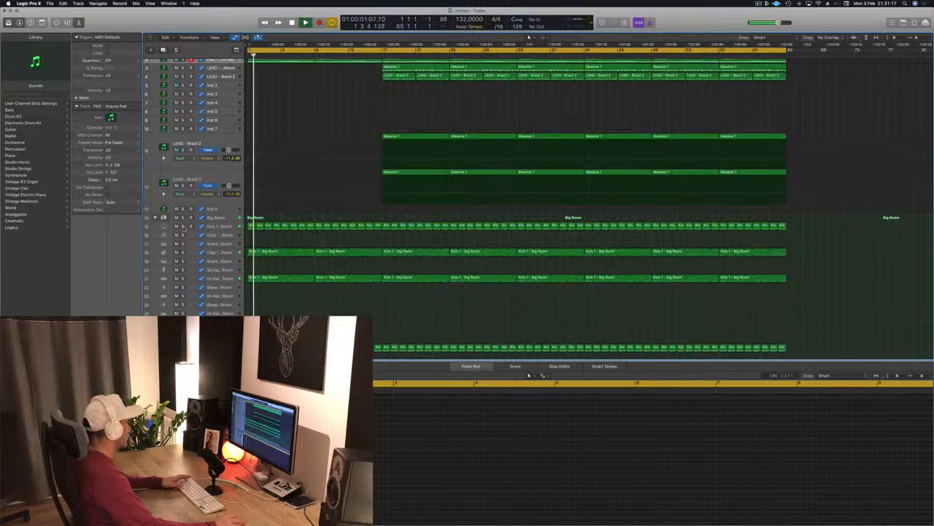
scroll(212, 253, up, 3)
key(space)
key(space)
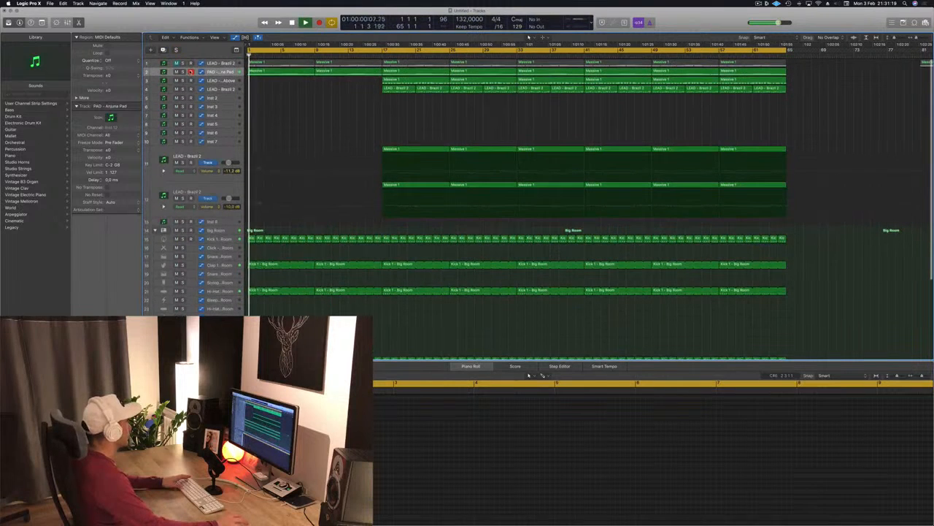
click(183, 71)
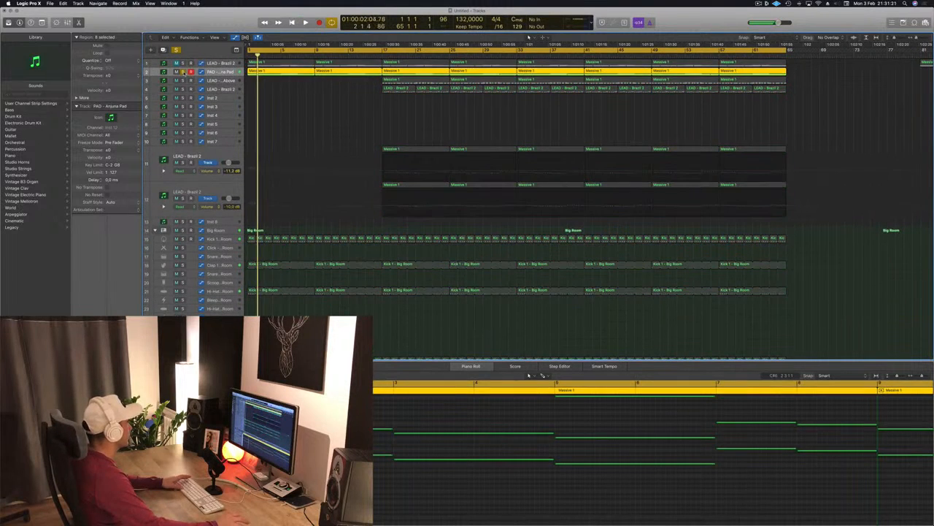
click(183, 71)
scroll(294, 121, down, 5)
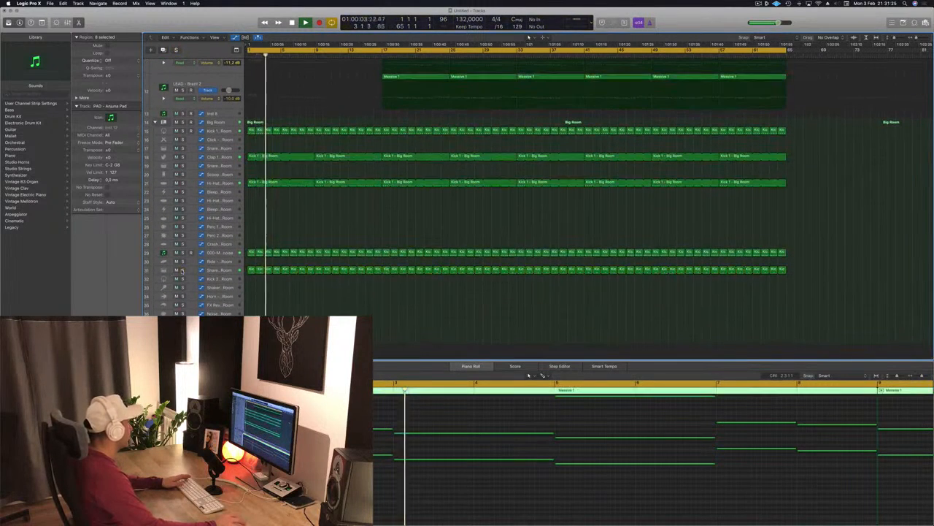
click(183, 270)
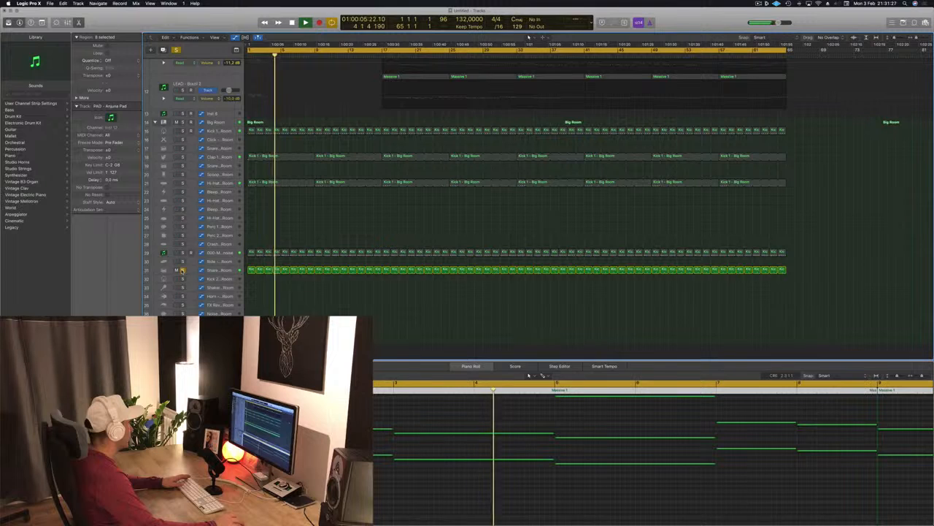
click(183, 270)
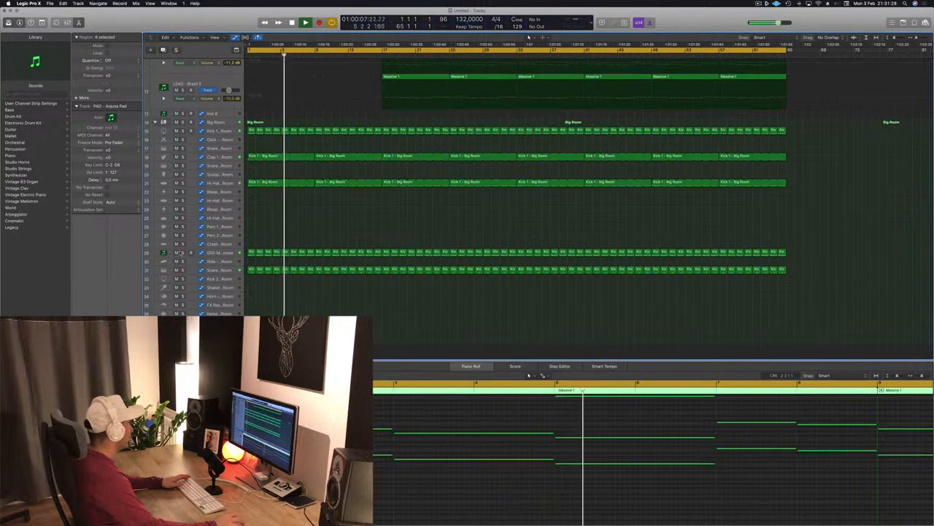
click(182, 252)
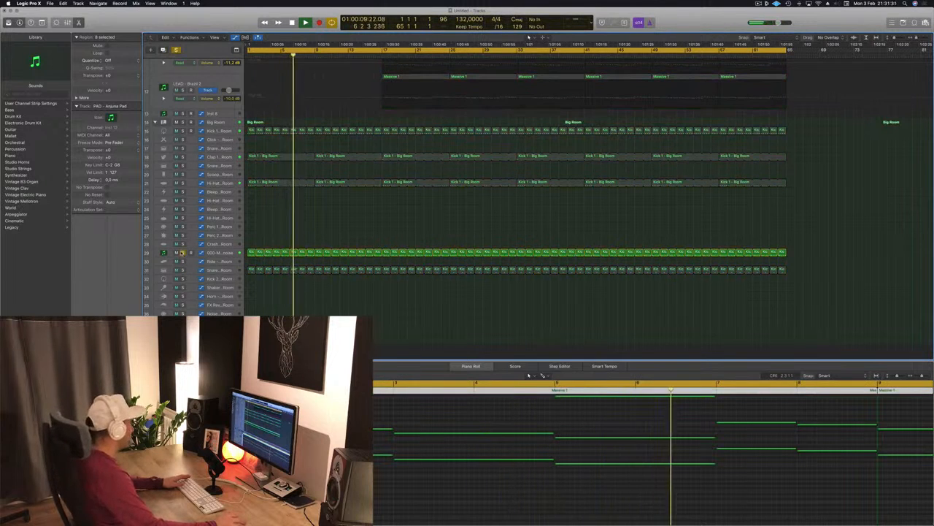
click(183, 252)
- Solo the 000-Mega Saw Riser With noise track and open its Sylenth1 plugin to audition it
click(221, 253)
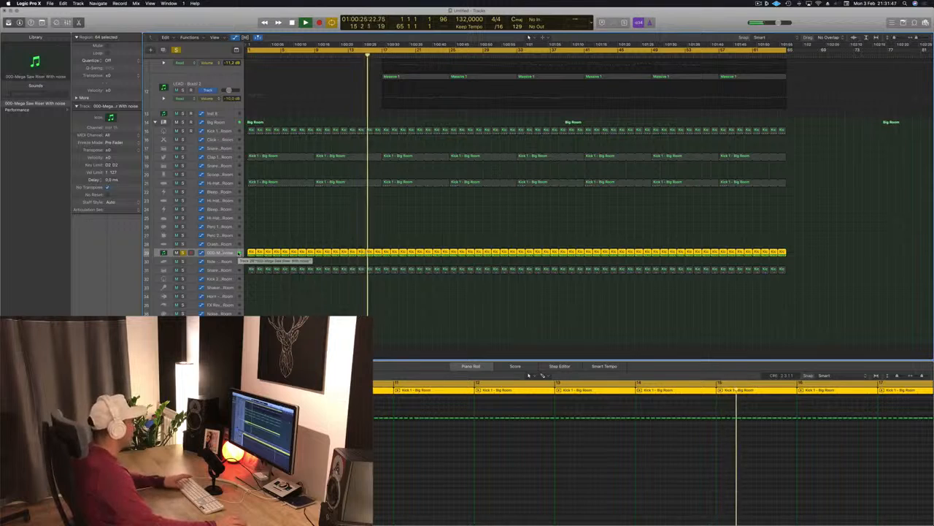
key(space)
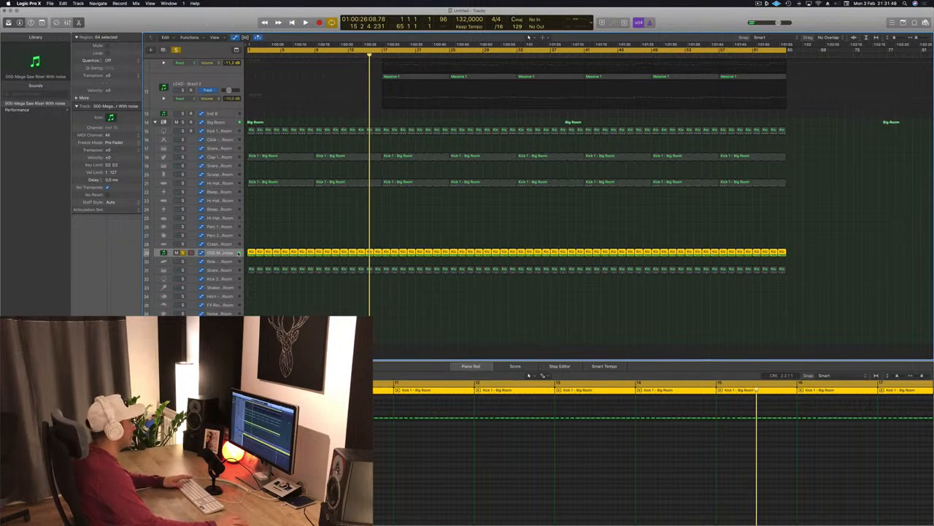
key(space)
key(space)
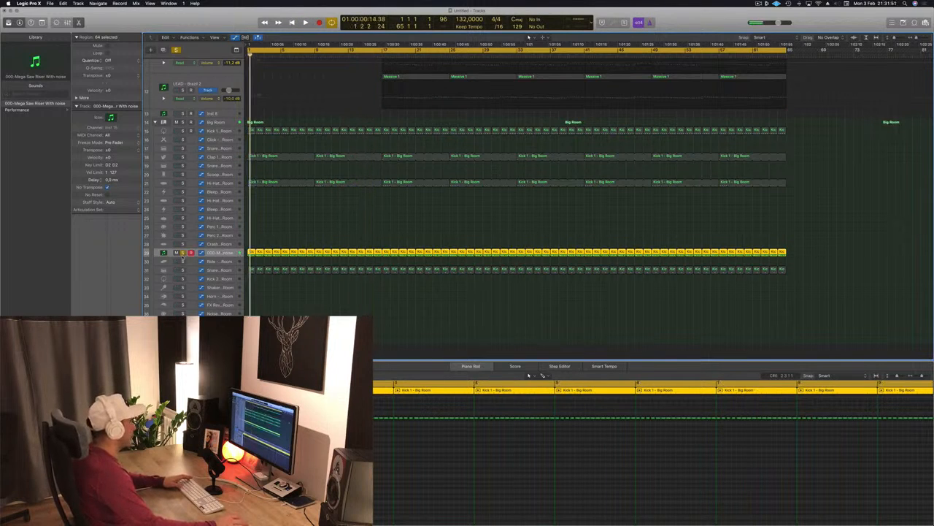
key(s)
key(space)
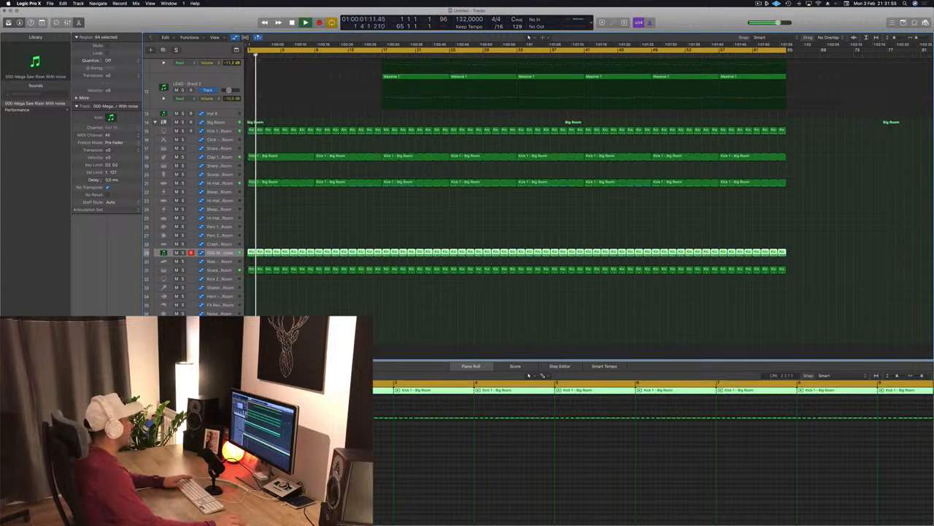
key(v)
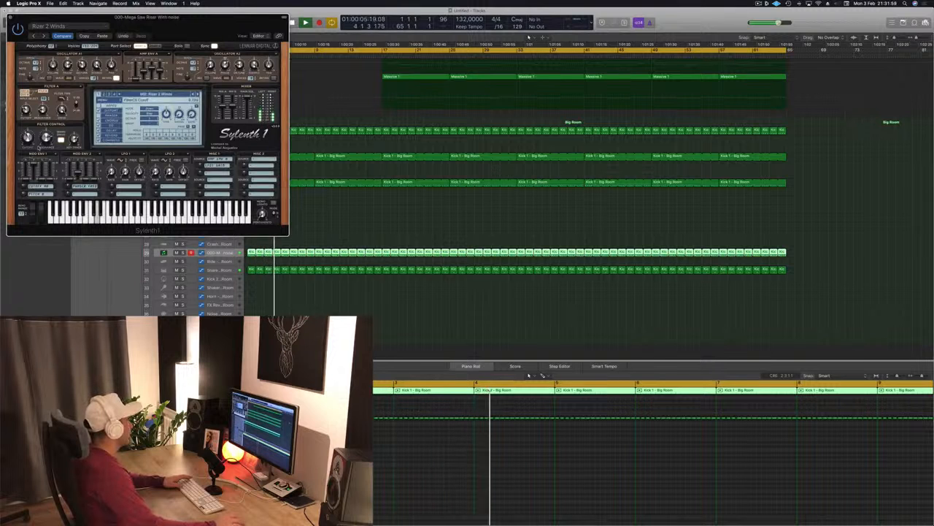
drag(188, 17, 791, 119)
scroll(434, 184, up, 10)
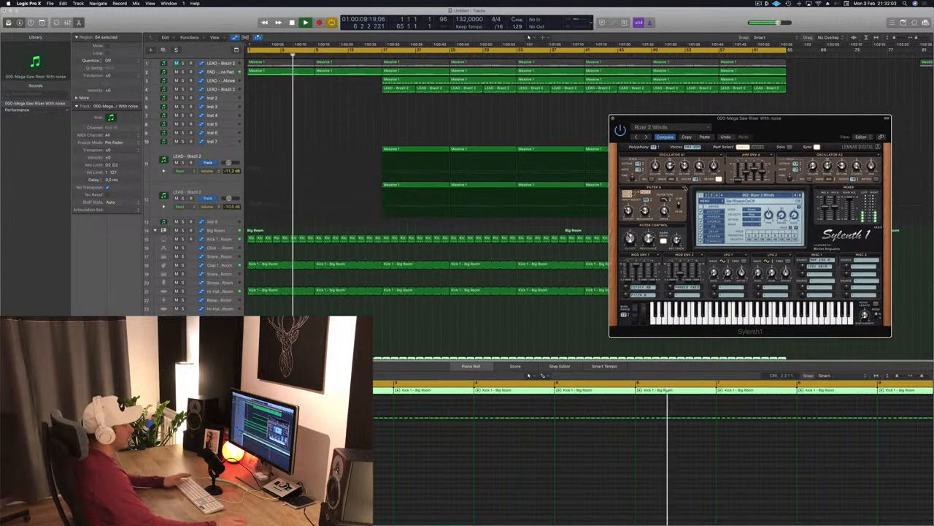
drag(639, 122, 596, 126)
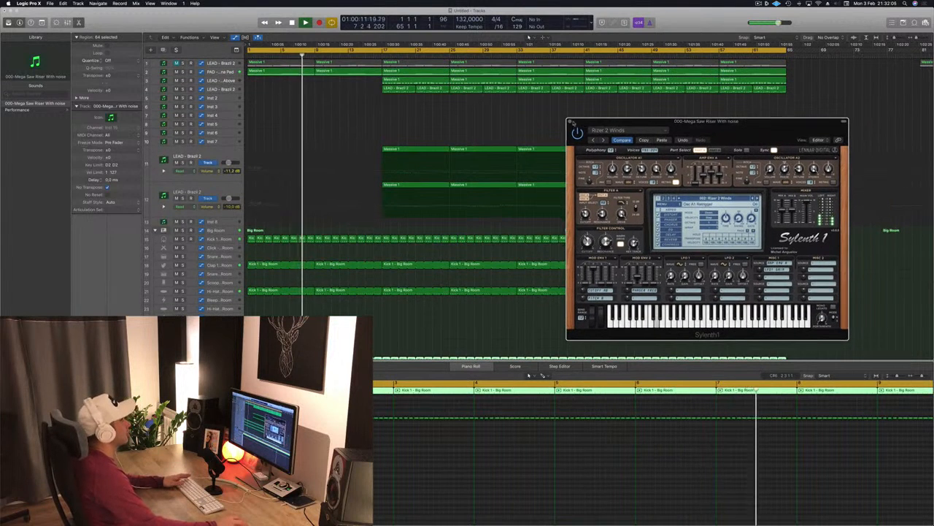
click(571, 122)
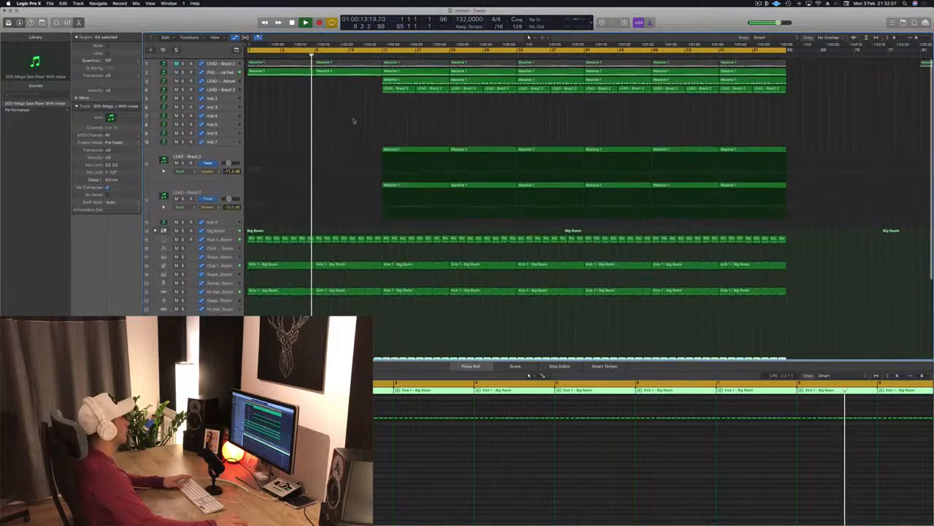
- Copy a Massive 1 region onto bar 9 of the upper LEAD - Brazil 2 track
key(Return)
click(369, 154)
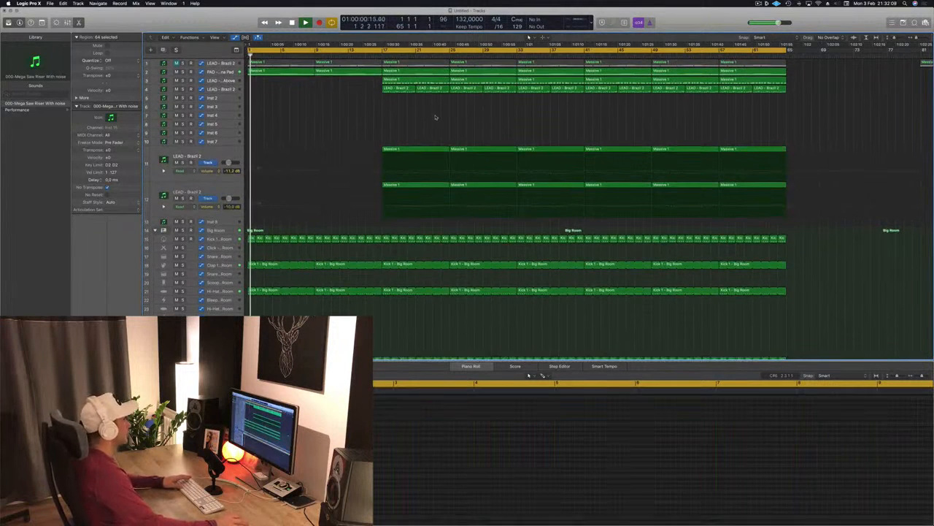
drag(428, 153, 361, 153)
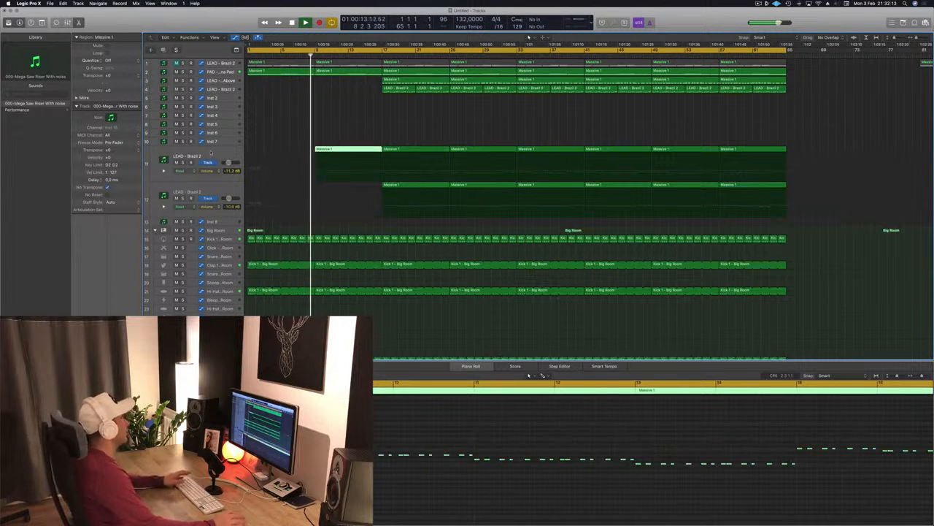
click(211, 152)
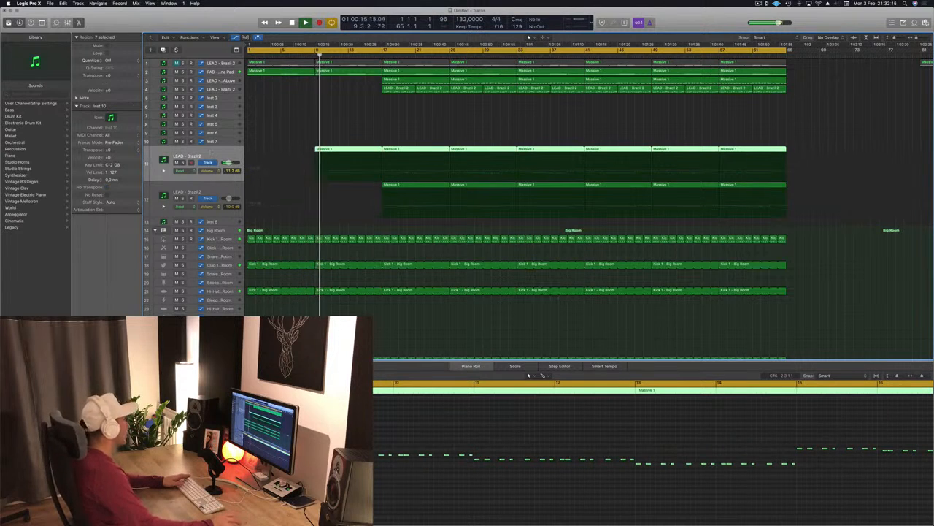
click(372, 110)
scroll(371, 111, down, 2)
scroll(365, 275, down, 5)
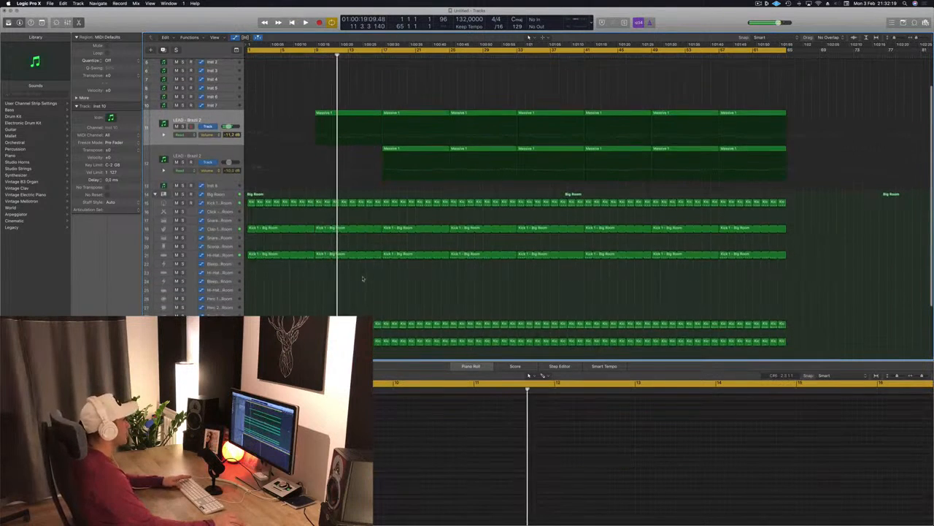
- Delete the drum regions between bars 9 and 17 on two drum tracks
key(Return)
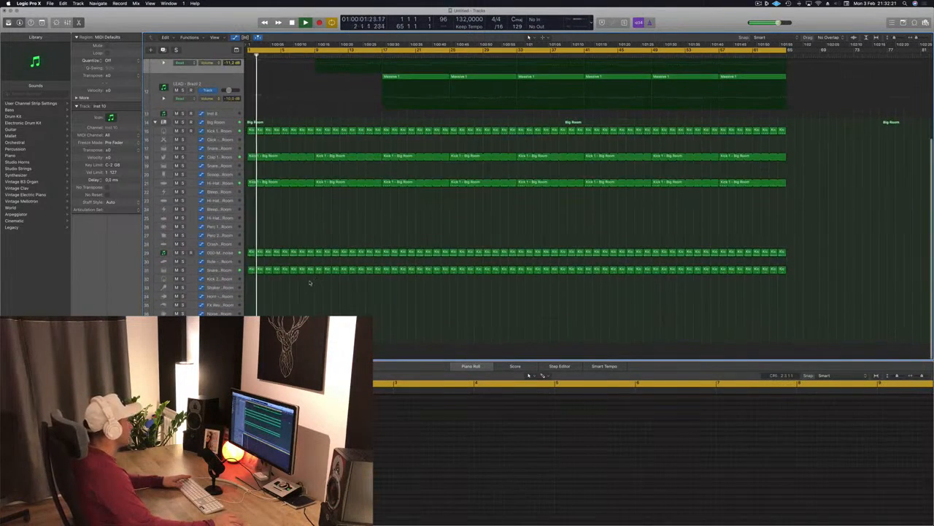
drag(315, 272, 386, 272)
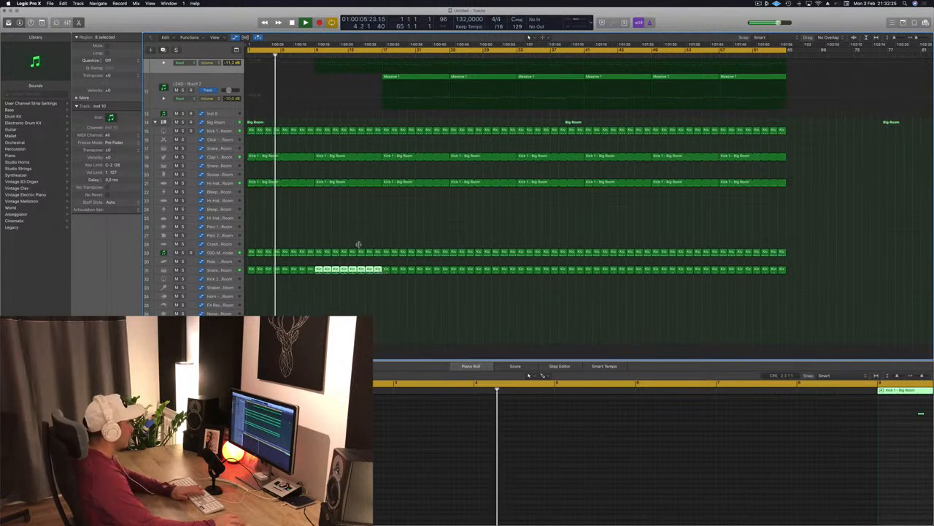
key(Delete)
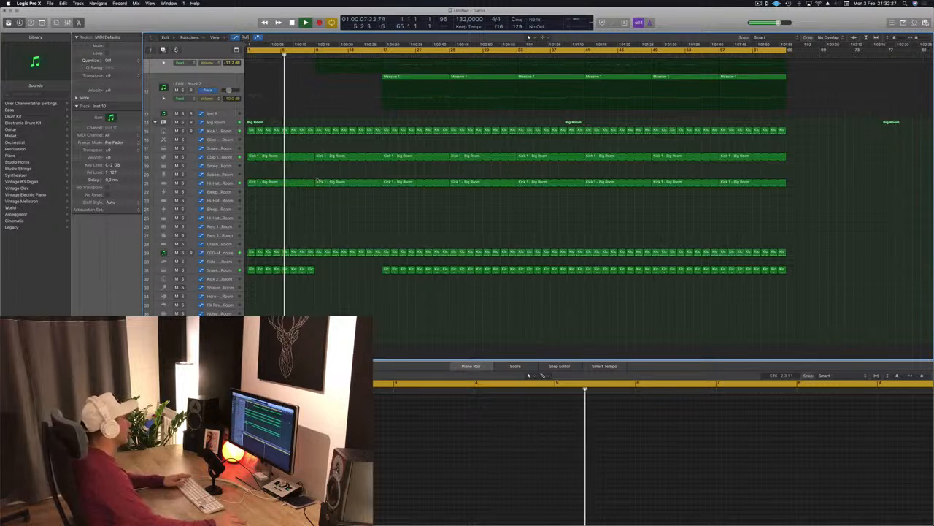
click(318, 182)
key(Delete)
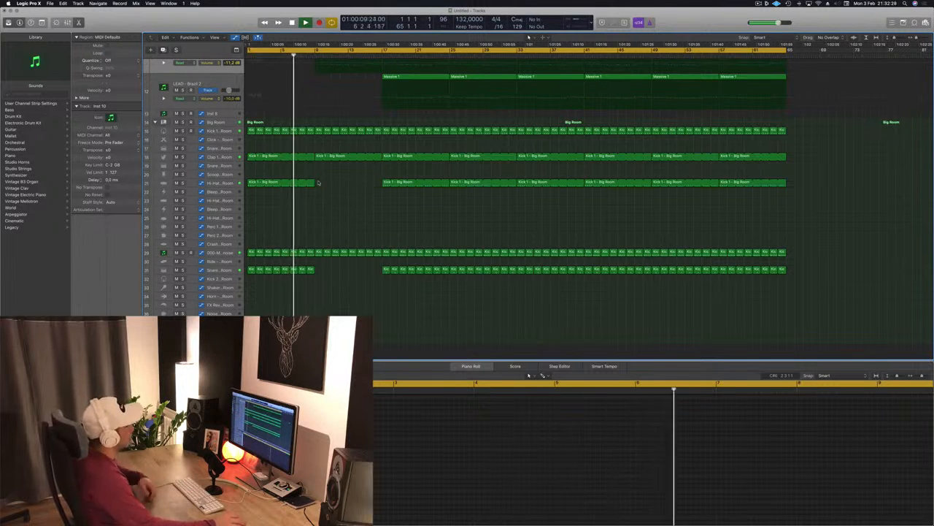
- Save the project
scroll(333, 190, up, 1)
scroll(328, 116, up, 6)
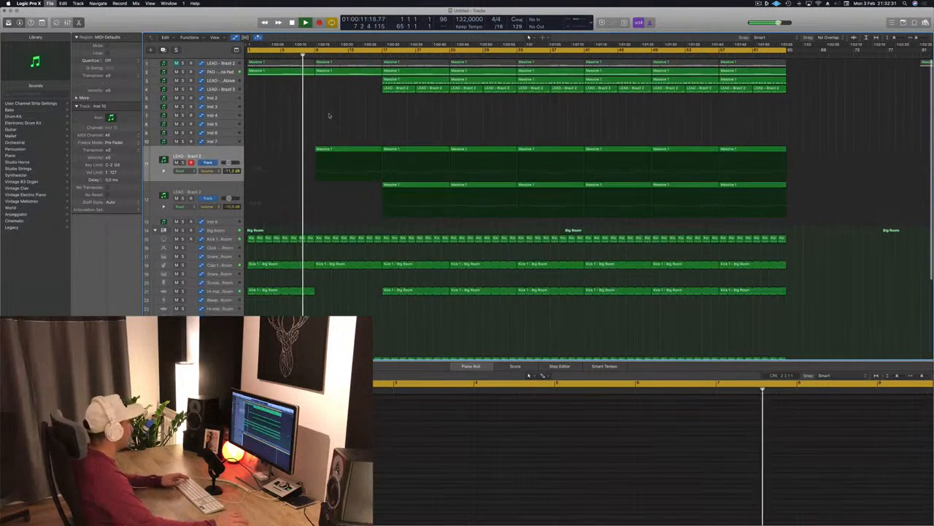
key(super+s)
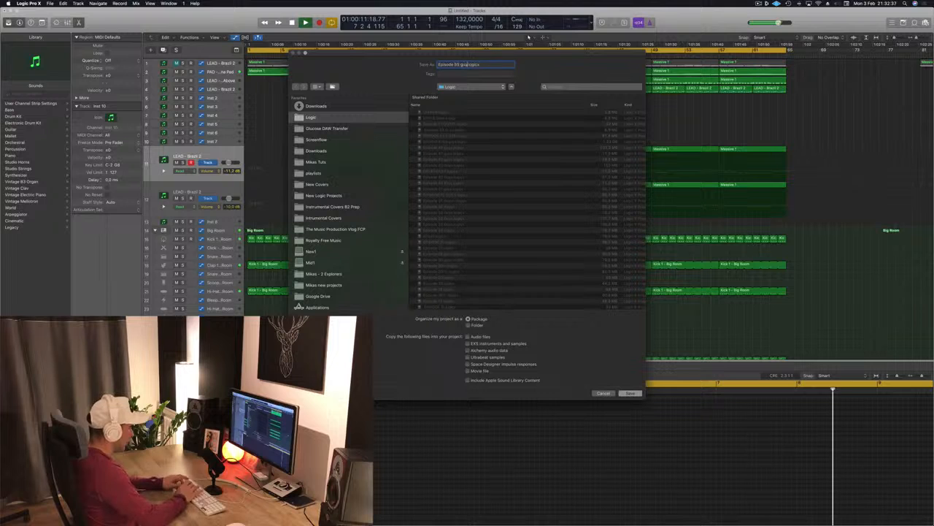
key(Return)
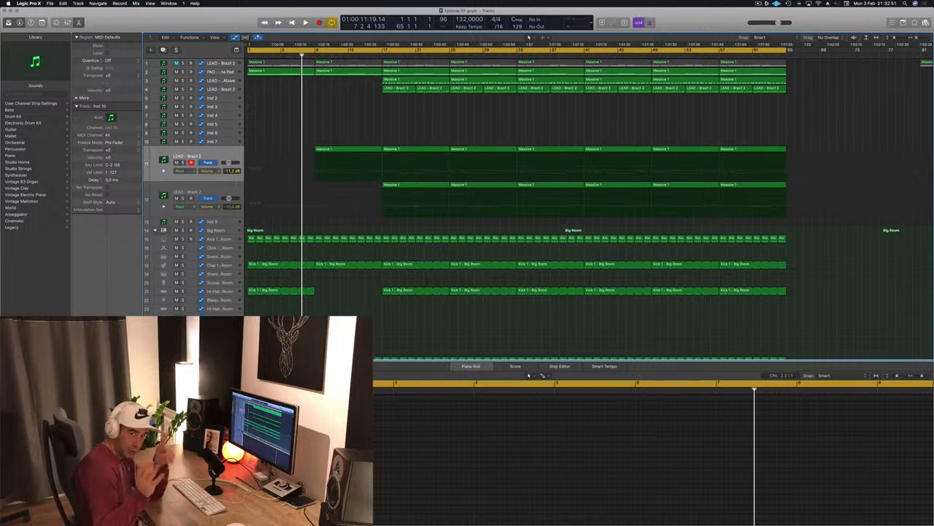
- Play from the start and show the PAD - Arjuna Pad track's volume automation lane, enlarging the track
key(Return)
key(space)
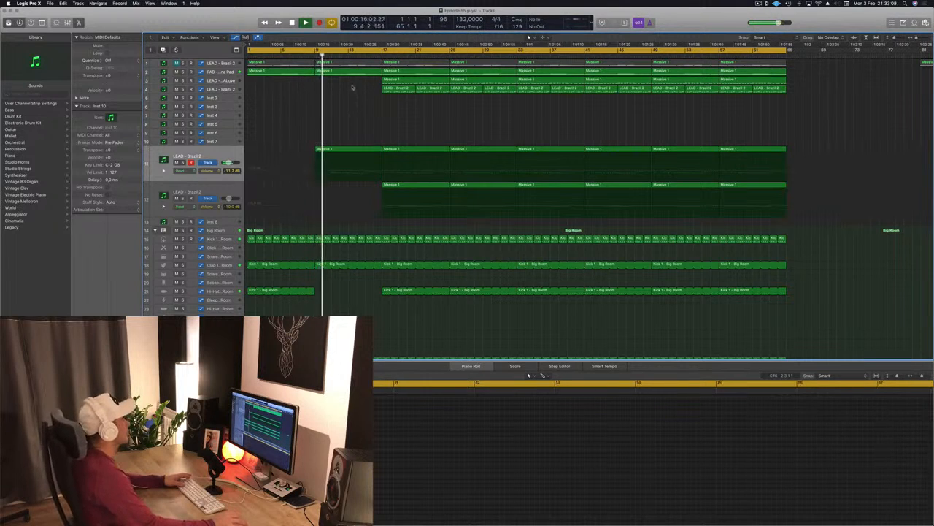
click(219, 71)
key(a)
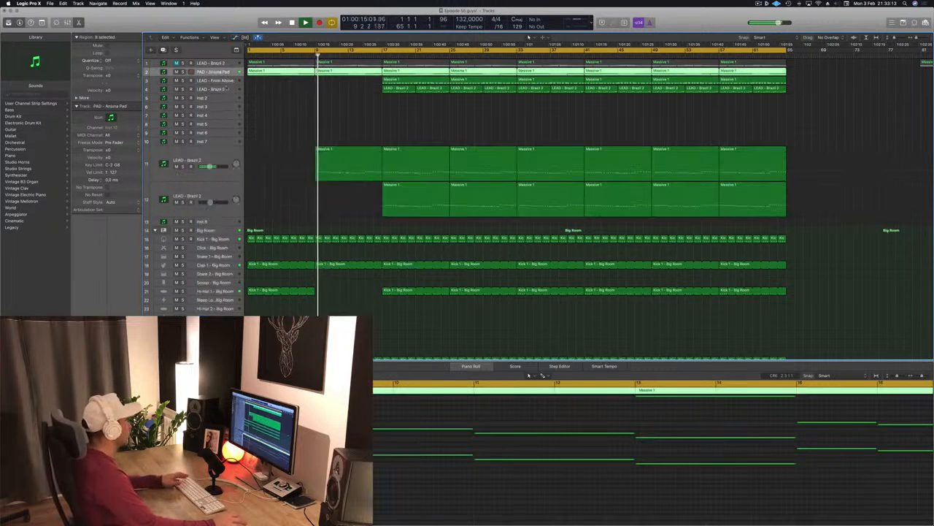
key(a)
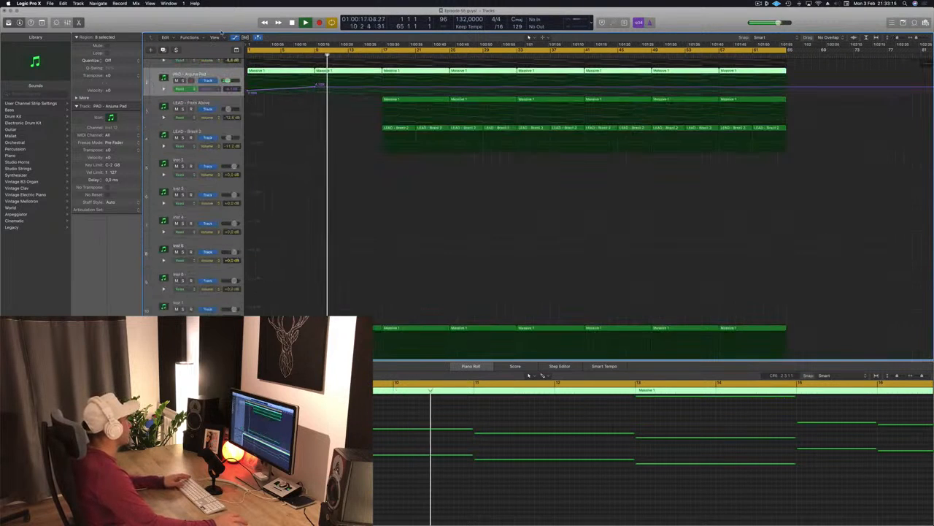
key(ctrl+alt+super+t)
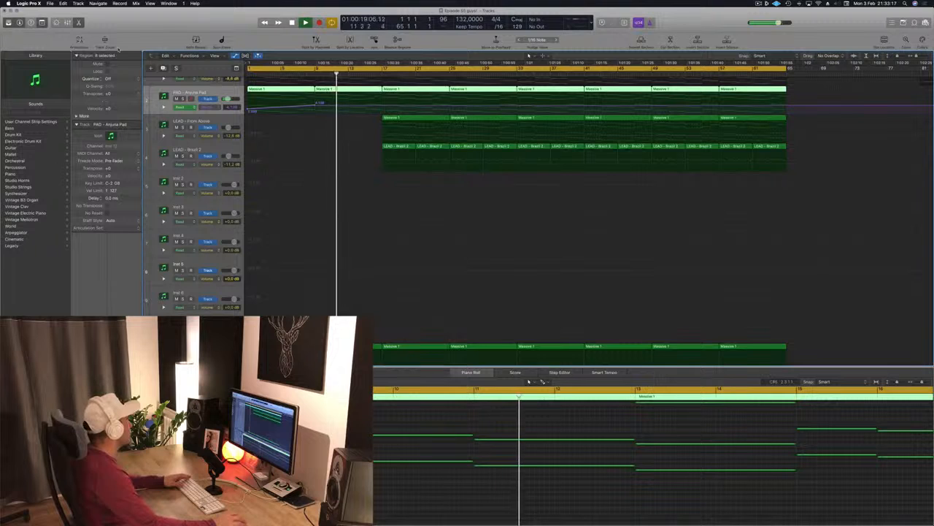
click(105, 40)
scroll(324, 222, up, 2)
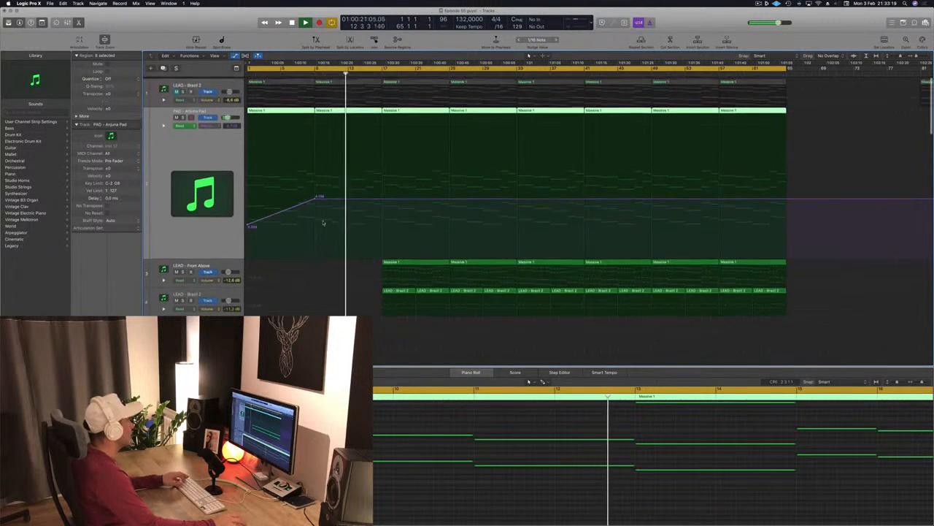
scroll(324, 221, down, 5)
scroll(324, 221, down, 2)
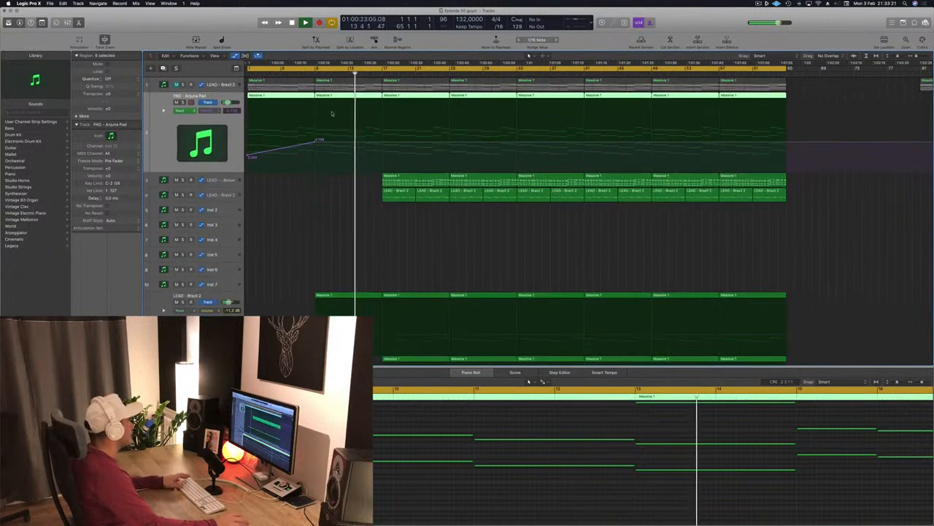
- Add a sharp drop in the pad's volume automation at bar 9
key(space)
click(307, 72)
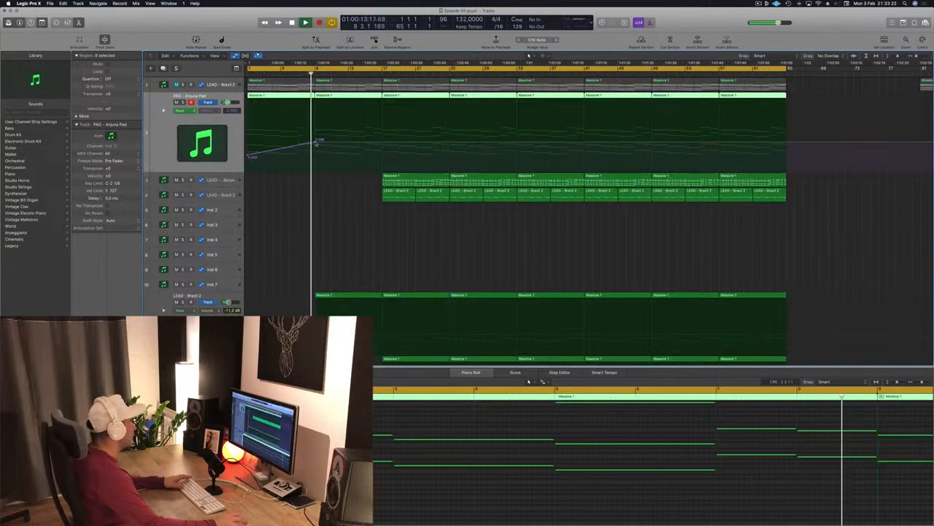
drag(317, 144, 319, 151)
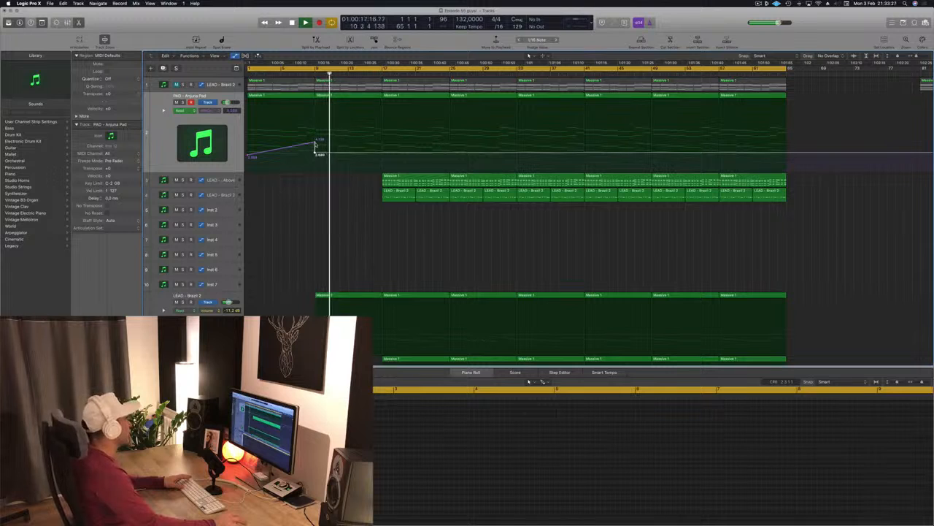
click(315, 142)
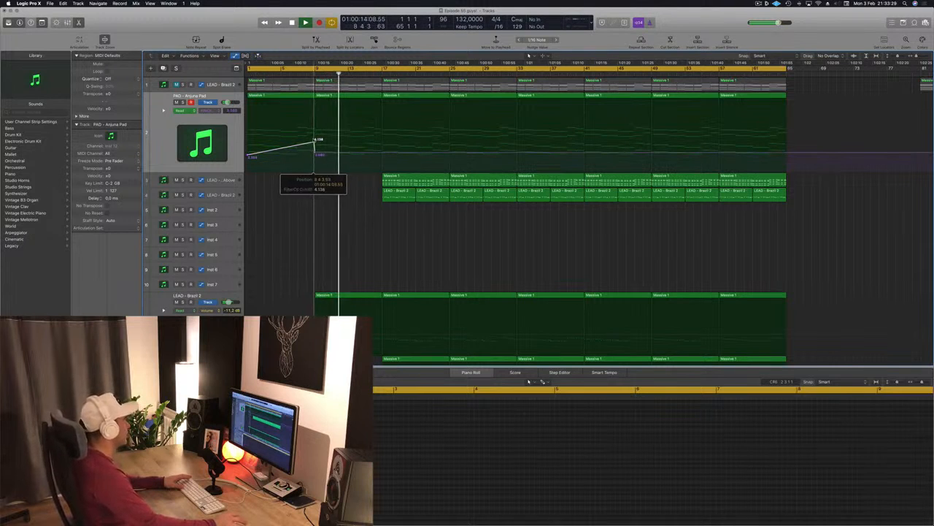
- Delete the kick region at bar 9 on the drum track
scroll(322, 146, down, 10)
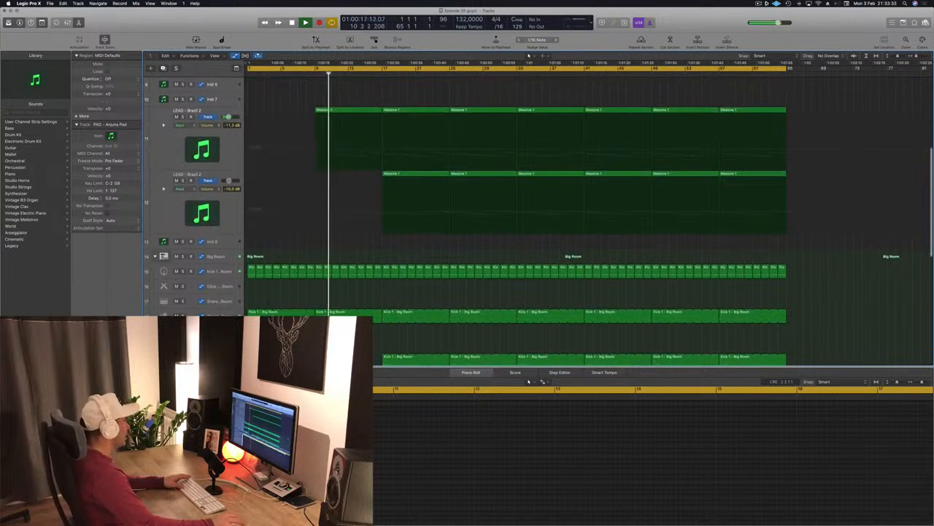
click(349, 313)
key(Delete)
scroll(349, 306, up, 1)
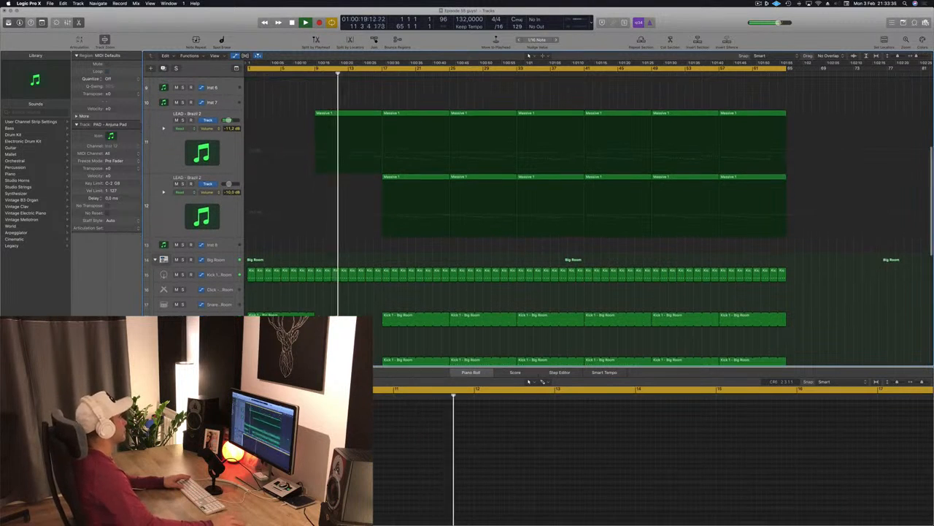
scroll(354, 205, up, 10)
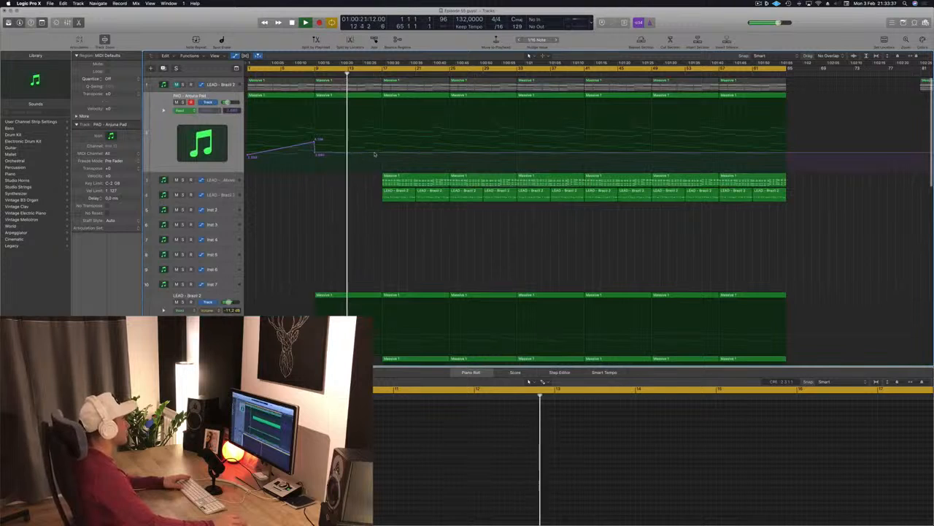
- Ramp the pad's volume automation up toward bar 17 and set the cycle range to start at bar 9
drag(381, 155, 383, 141)
key(Return)
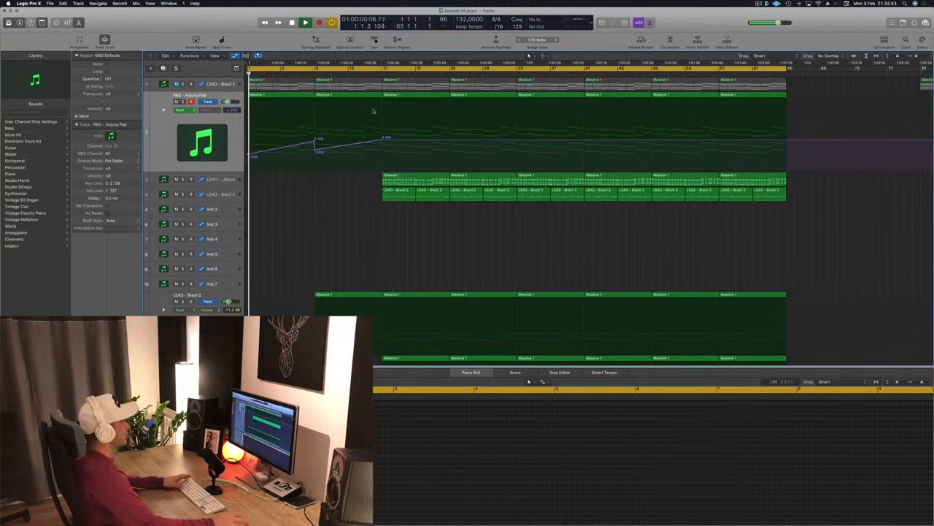
drag(249, 69, 315, 71)
key(Return)
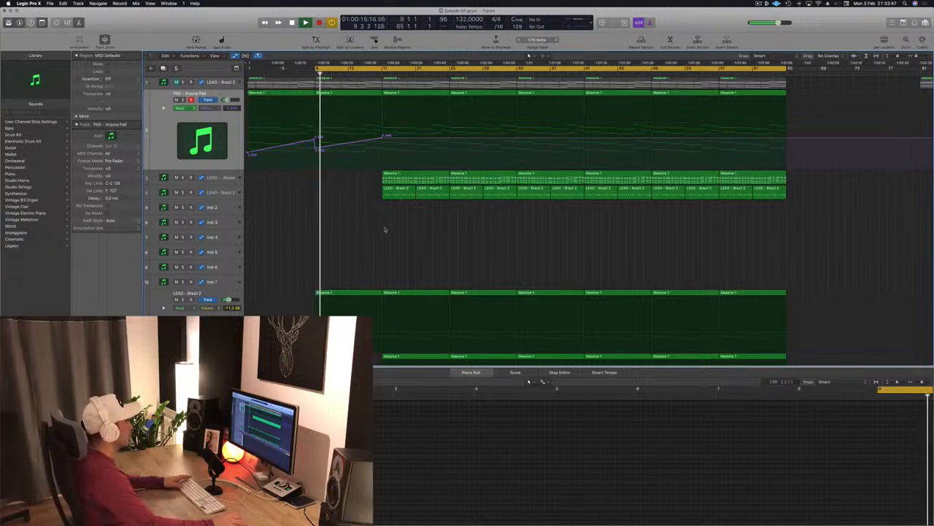
- Play from bar 9 while scrolling through the tracks to audition the pad automation
scroll(386, 229, down, 3)
scroll(384, 229, up, 3)
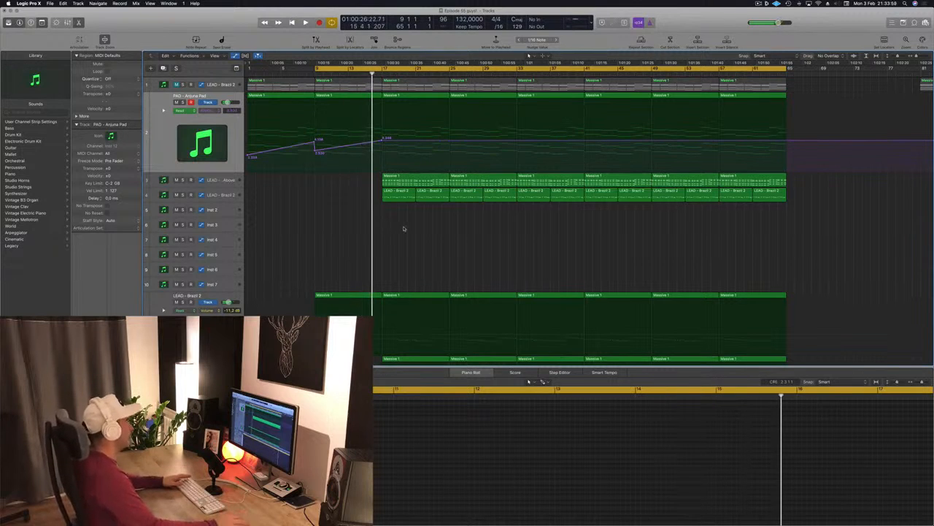
key(space)
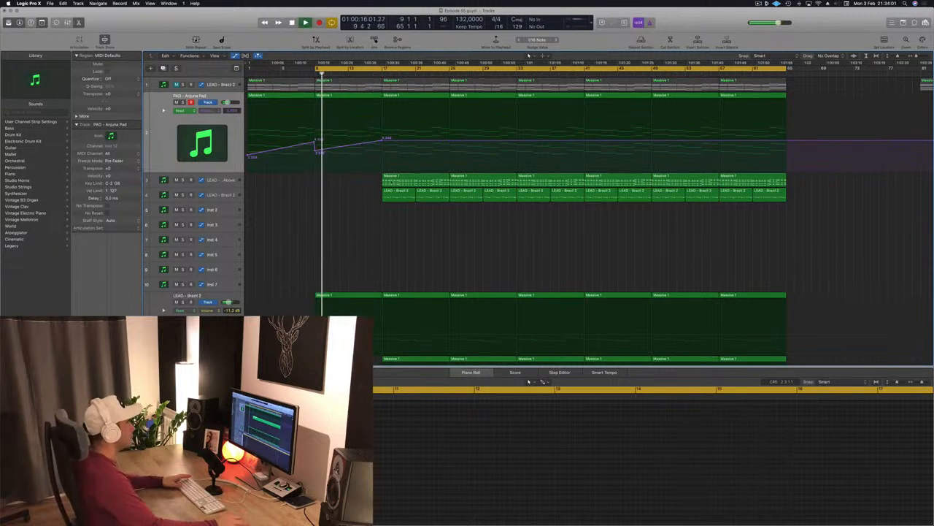
scroll(377, 198, down, 5)
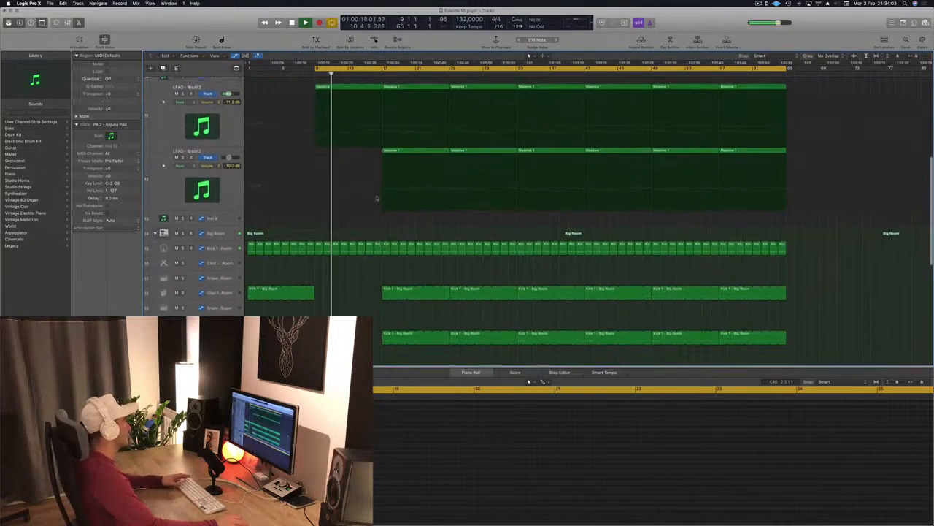
scroll(377, 198, down, 3)
scroll(372, 197, up, 5)
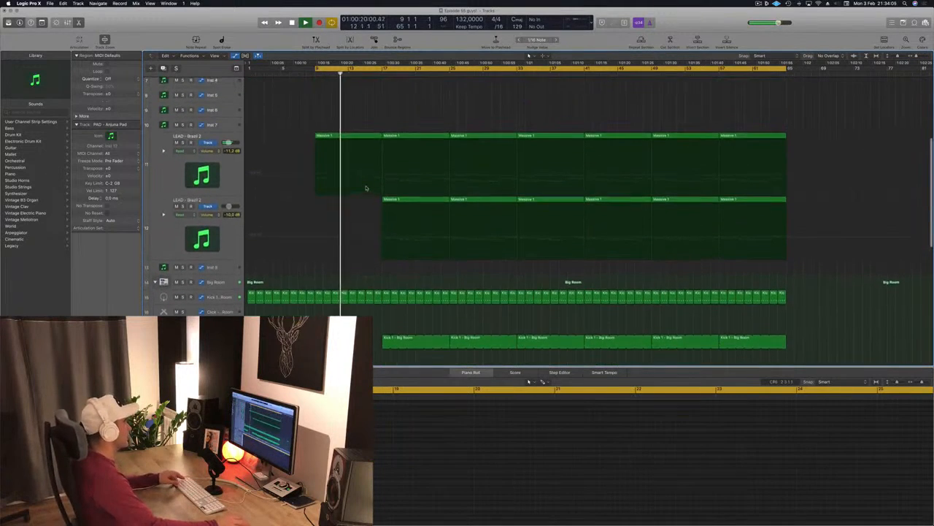
scroll(366, 189, up, 5)
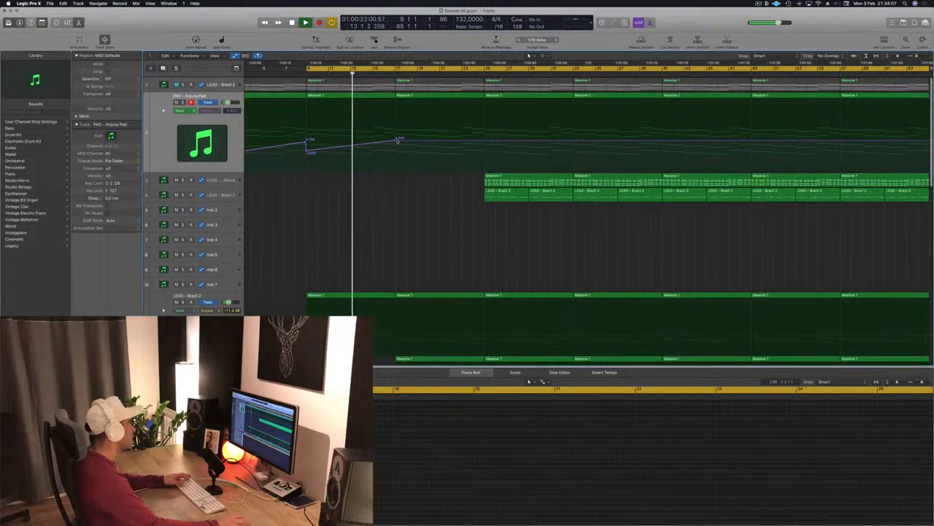
- Add a sharp drop in the pad's volume automation at bar 17
drag(395, 141, 398, 152)
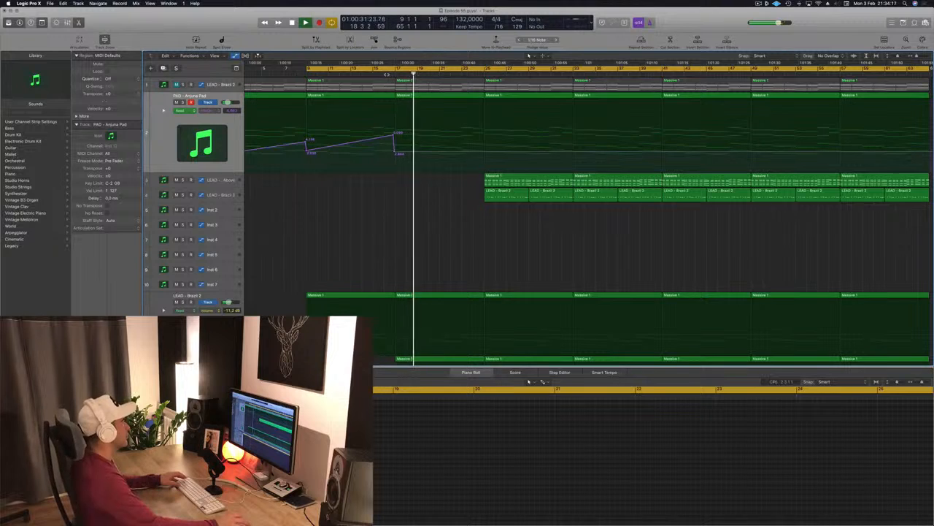
scroll(406, 212, down, 10)
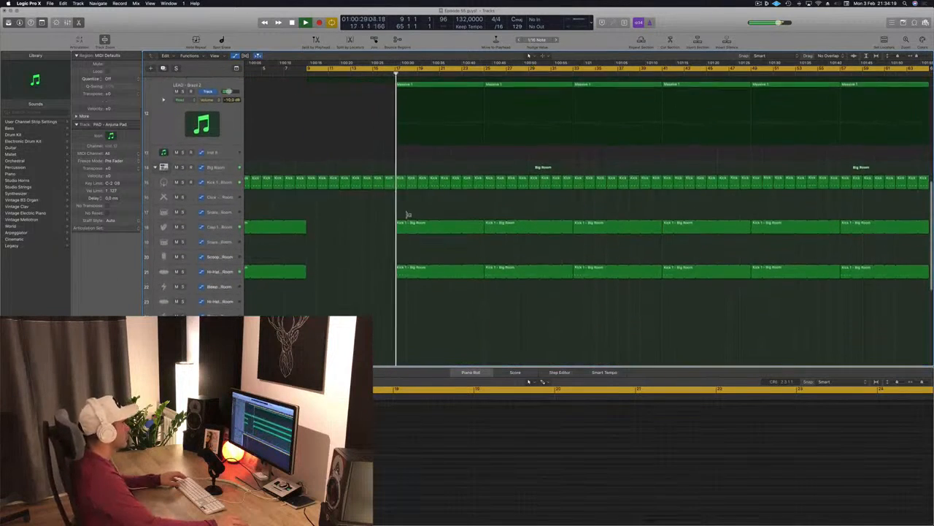
scroll(409, 217, down, 1)
scroll(381, 222, up, 10)
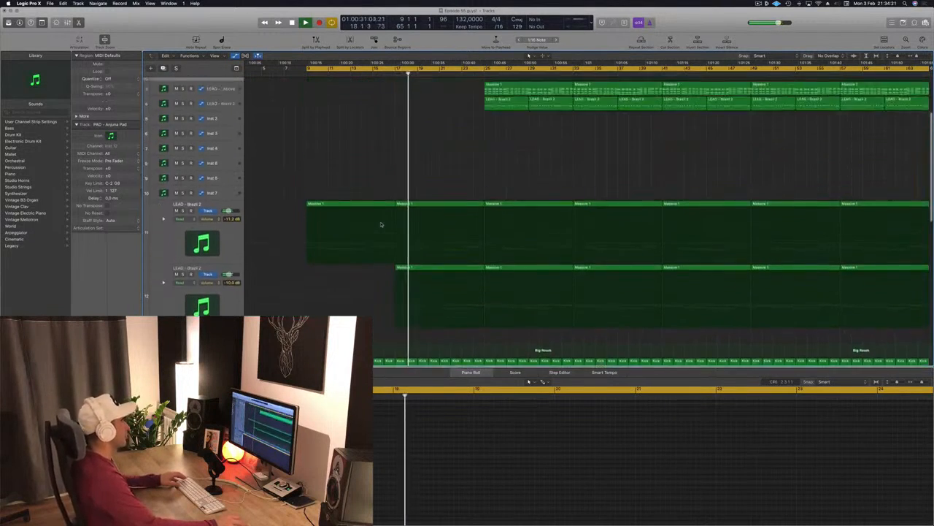
scroll(388, 221, up, 5)
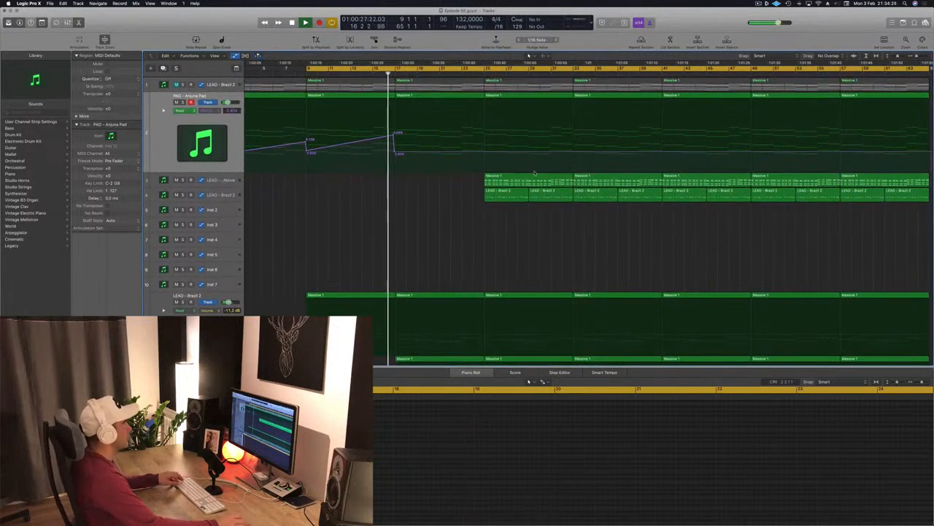
- Move the LEAD - From Above region back to start at bar 17
drag(539, 176, 450, 177)
key(super+Left)
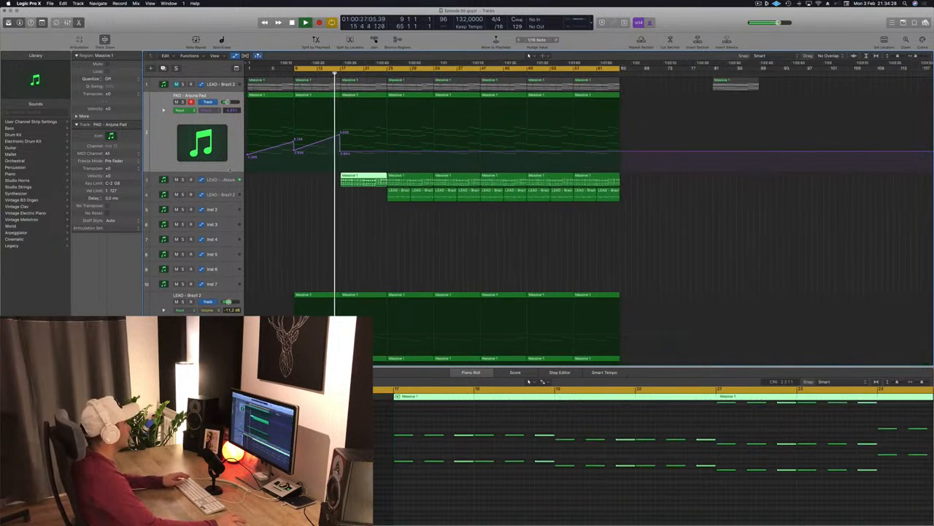
- Open the LEAD - From Above track's Sylenth1 plugin to inspect it, then close it
click(226, 179)
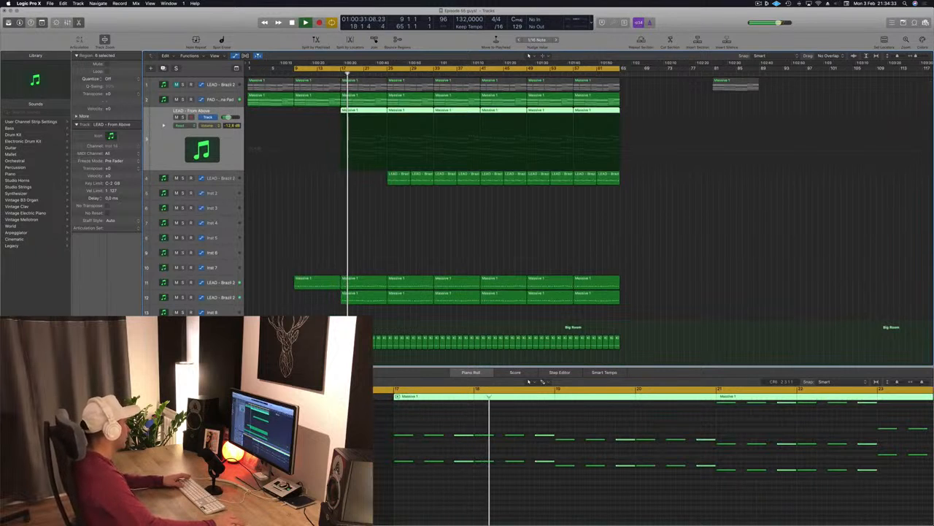
double_click(202, 149)
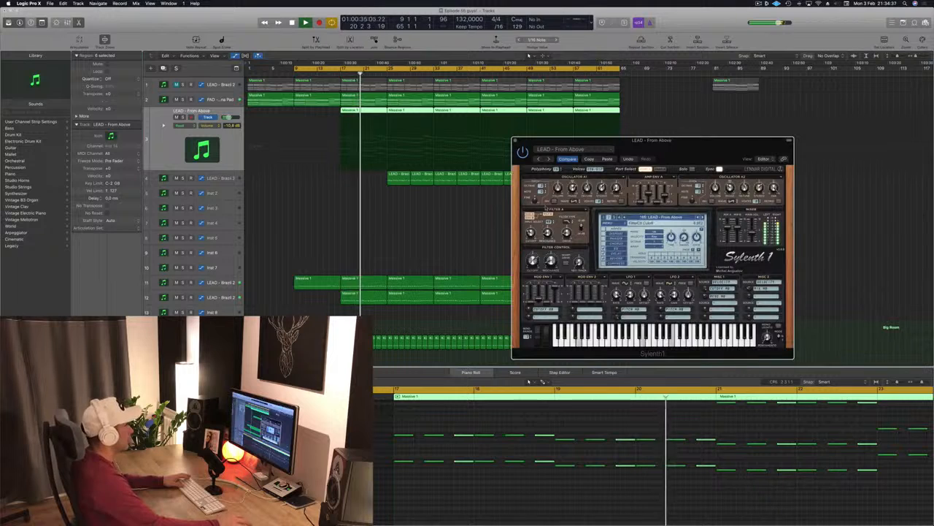
drag(523, 141, 448, 146)
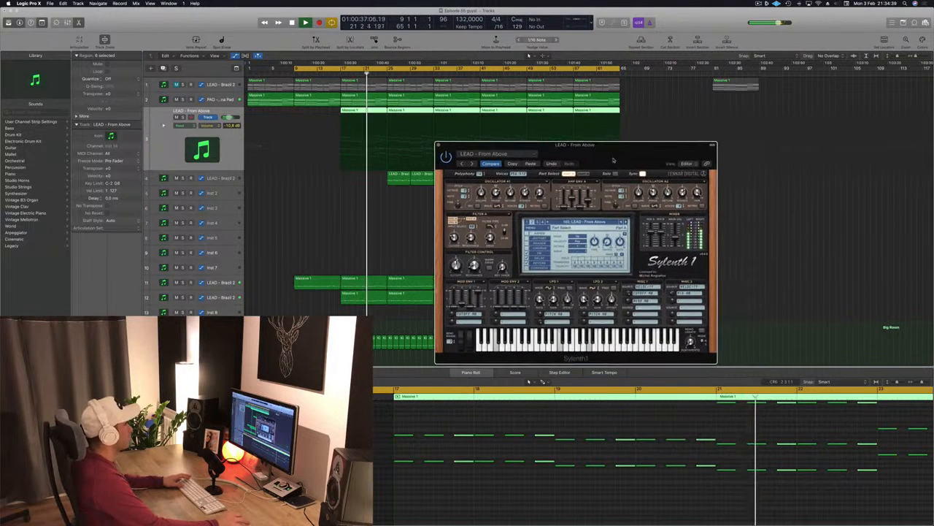
click(439, 144)
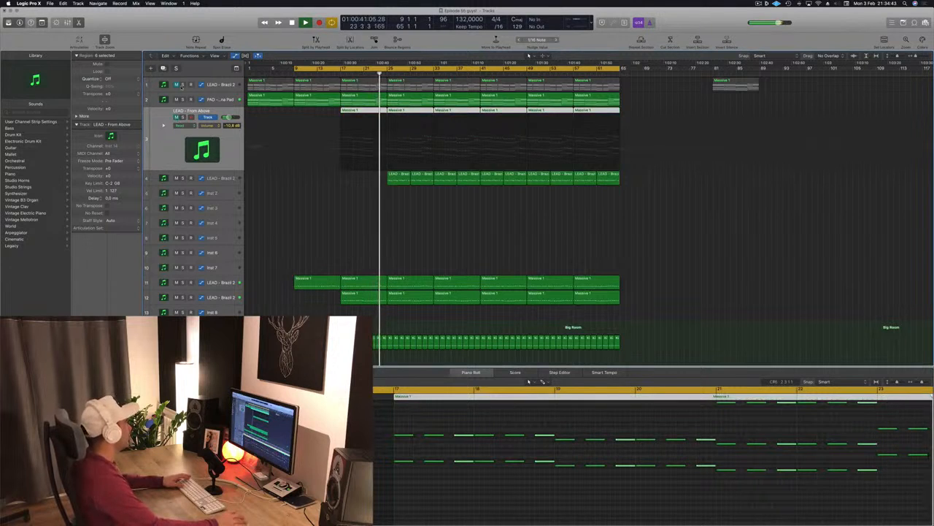
- Delete the first two regions on the LEAD - Brazil 3 track so its part starts at bar 17
click(176, 84)
click(270, 88)
key(Delete)
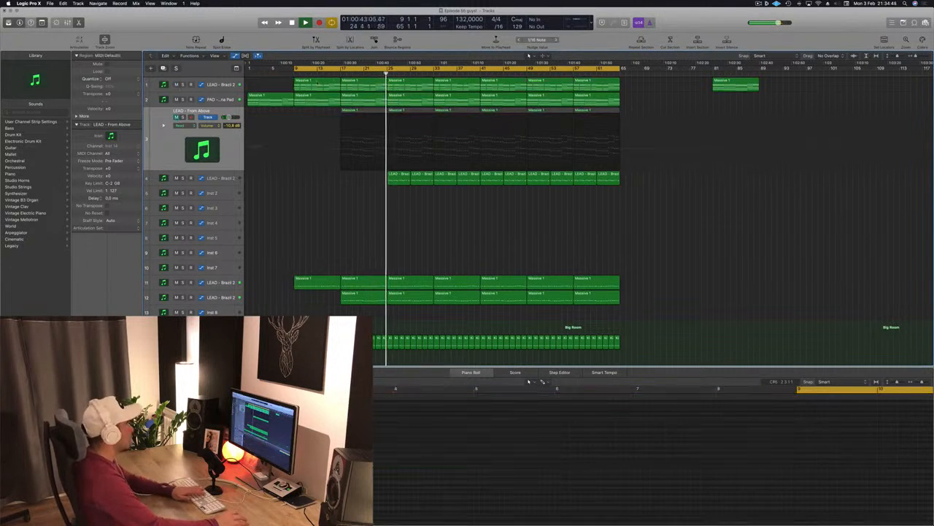
click(333, 82)
key(Delete)
click(334, 73)
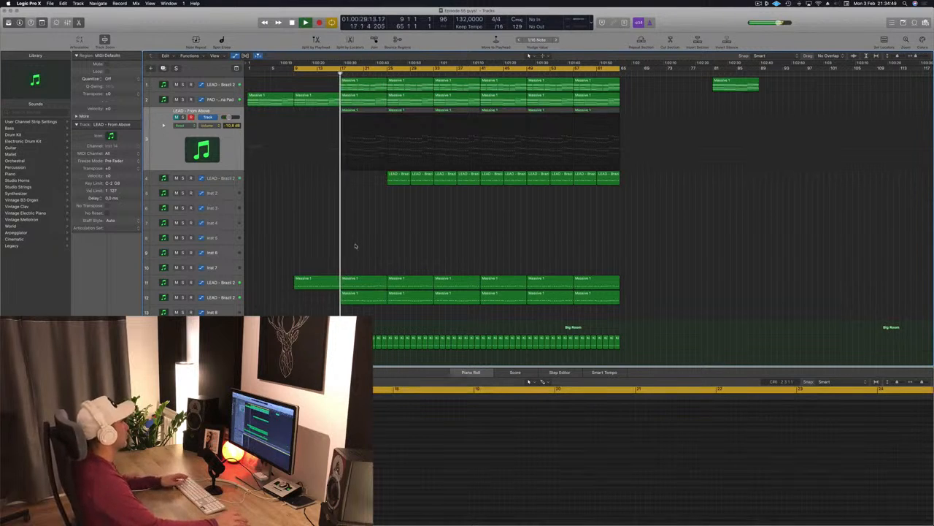
- Open the LEAD - Brazil 2 track's Sylenth1 plugin, close the EQ window and turn the filter cutoff down slightly
click(229, 84)
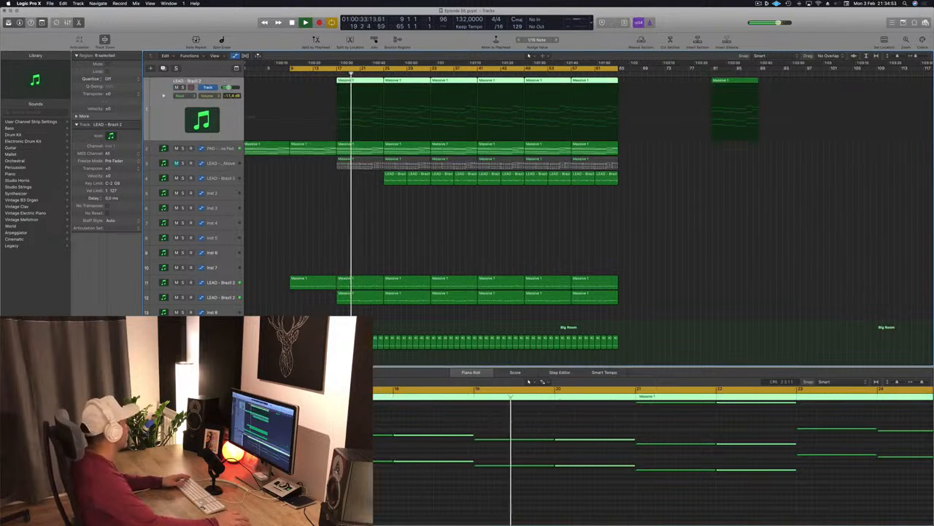
key(v)
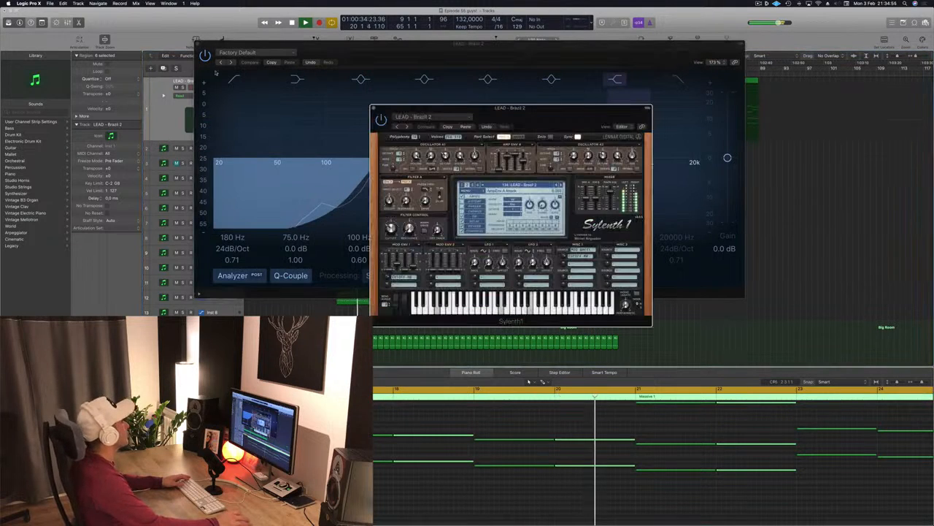
click(197, 46)
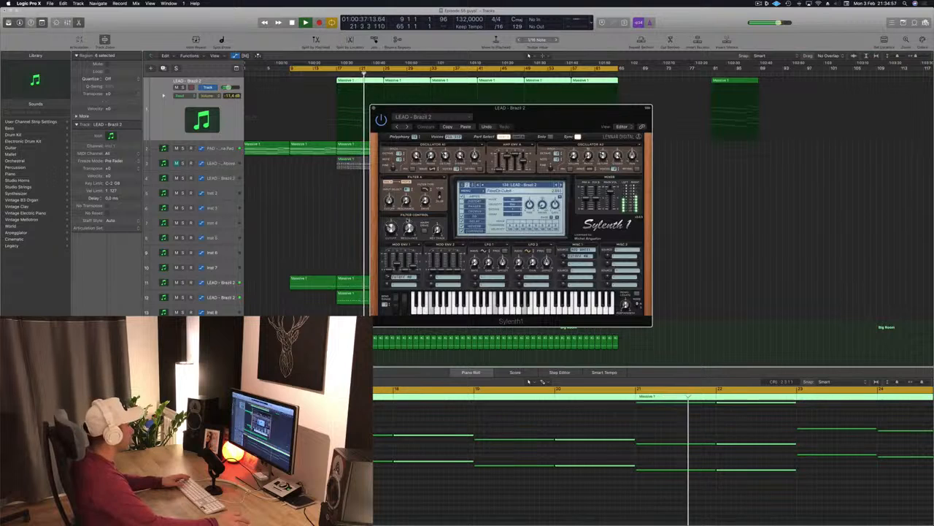
drag(390, 230, 391, 237)
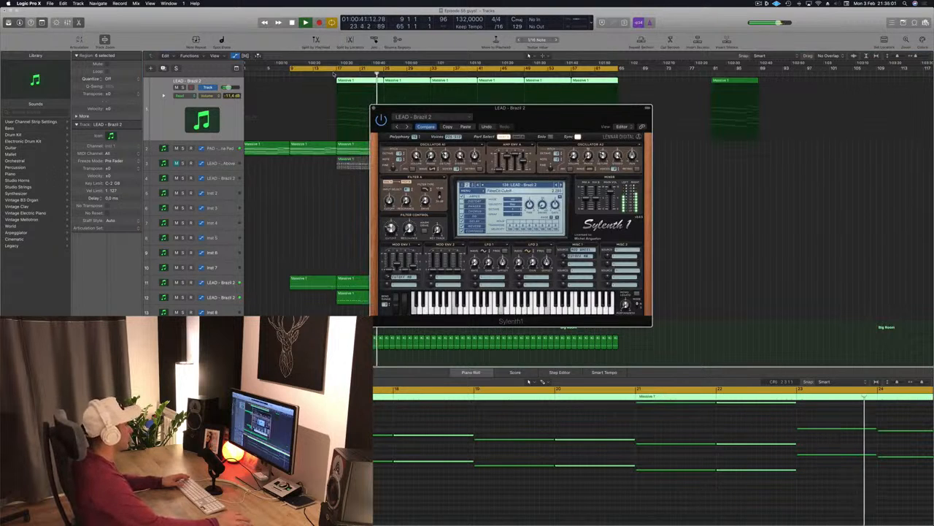
- Move the 000-Mega Saw Riser With noise regions up onto the Perc 1 track
drag(416, 117, 626, 119)
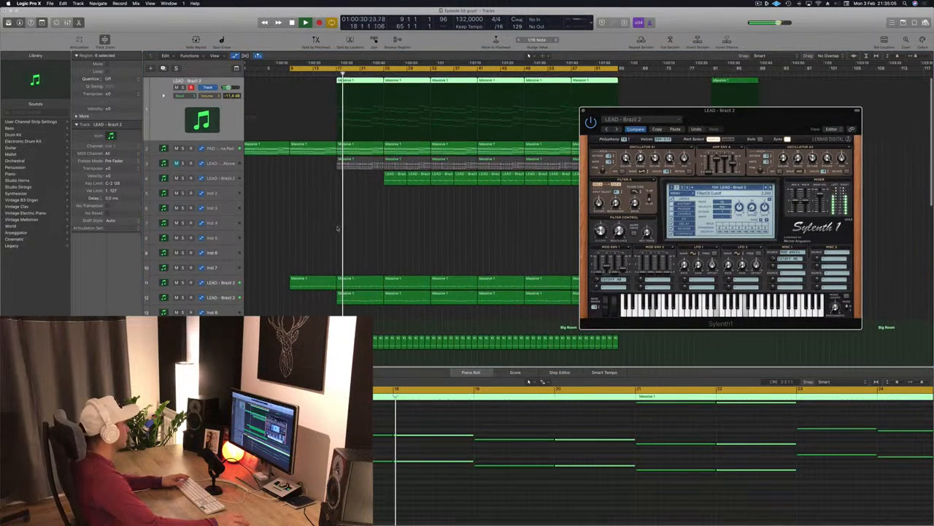
scroll(336, 229, down, 1)
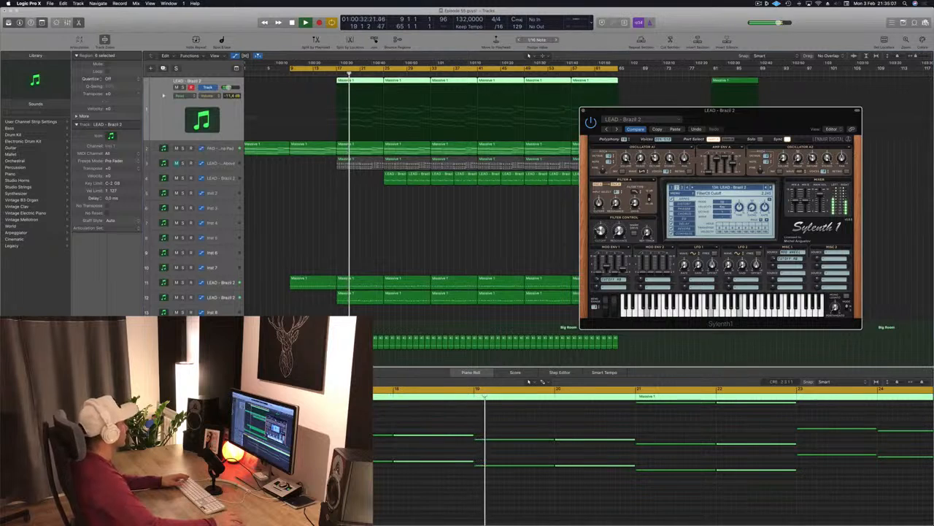
click(397, 244)
click(399, 248)
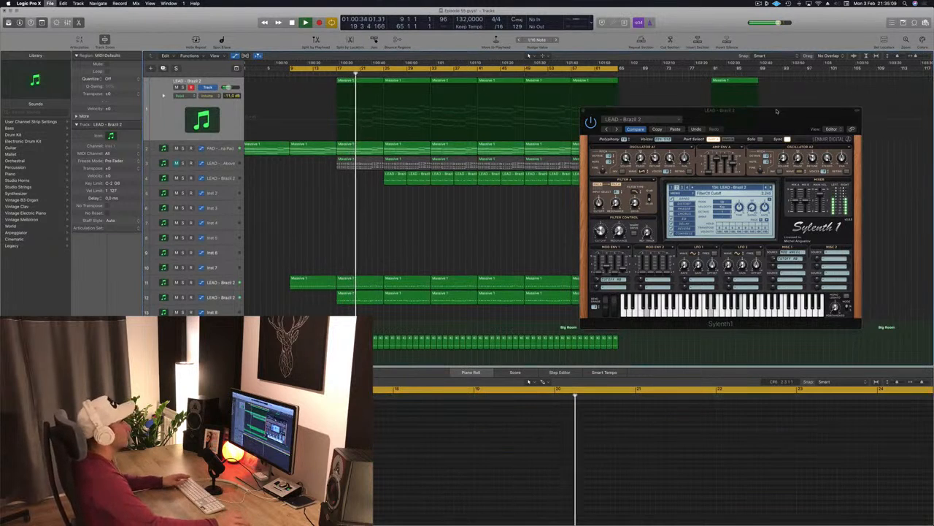
drag(777, 111, 829, 103)
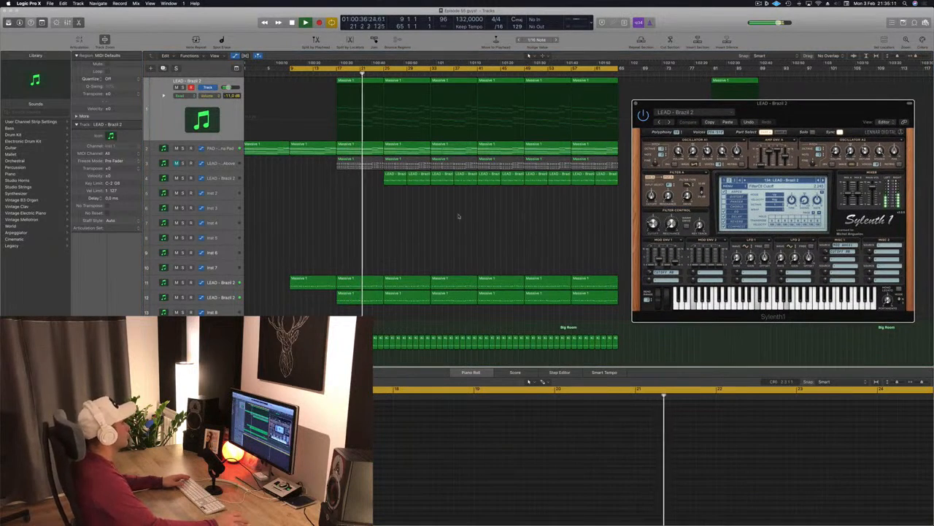
scroll(428, 216, down, 5)
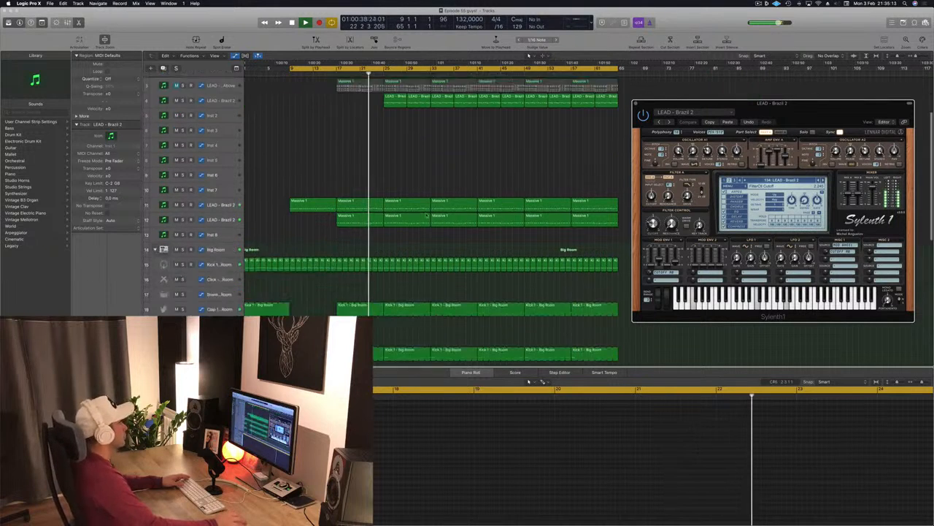
scroll(427, 215, down, 10)
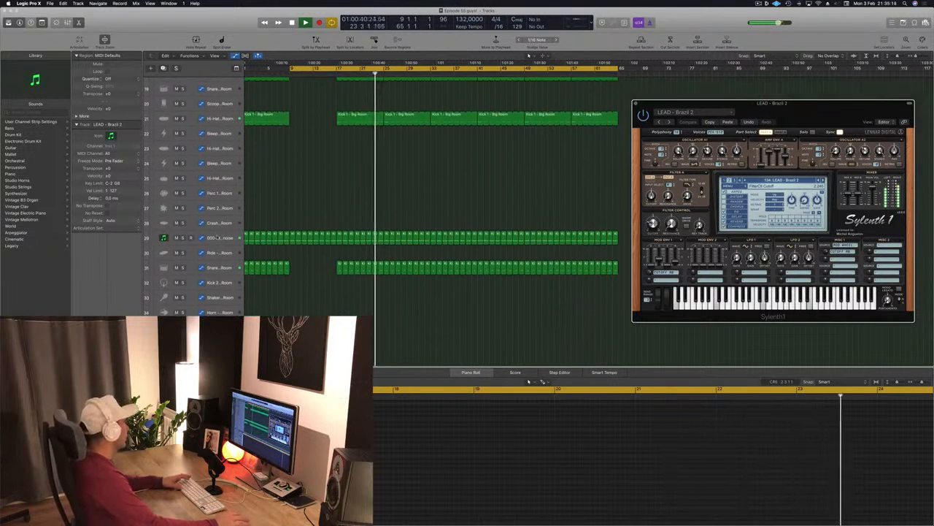
key(space)
click(217, 236)
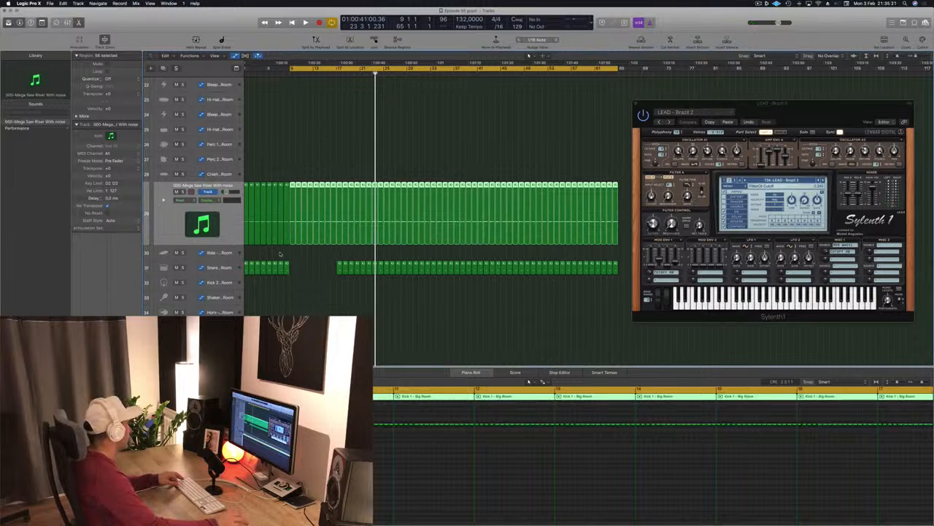
key(super+Left)
drag(605, 226, 249, 211)
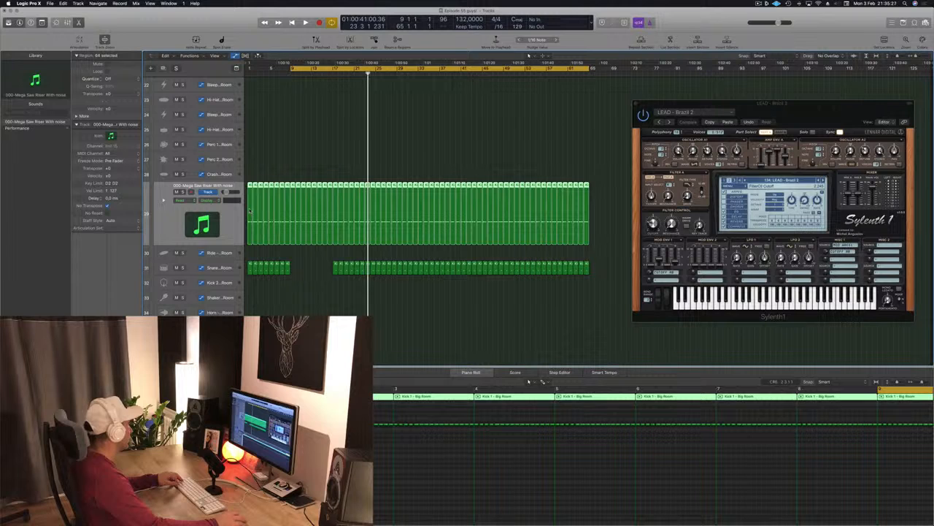
drag(250, 211, 249, 149)
drag(614, 218, 263, 214)
key(Delete)
key(r)
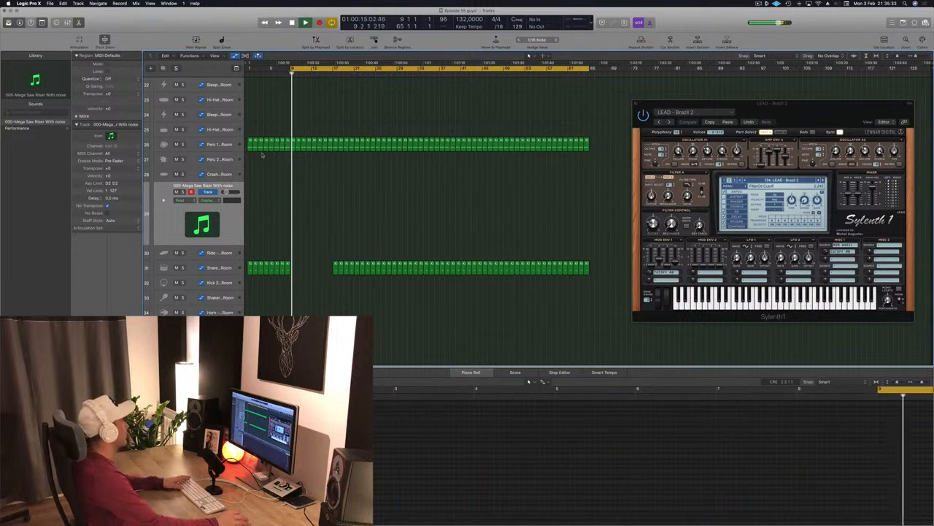
drag(596, 143, 262, 201)
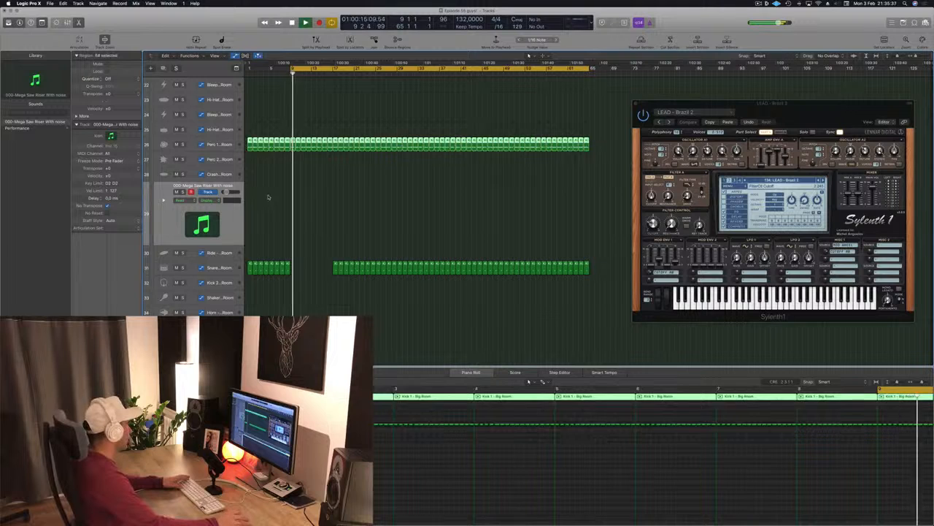
- Play the arrangement while scrolling through the tracks to audition the change
scroll(292, 211, up, 5)
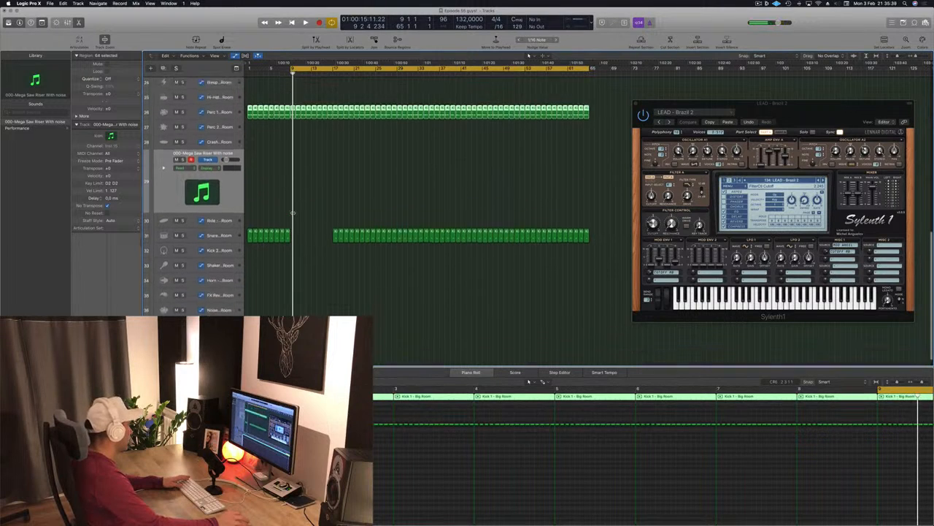
scroll(292, 212, up, 2)
scroll(293, 213, down, 5)
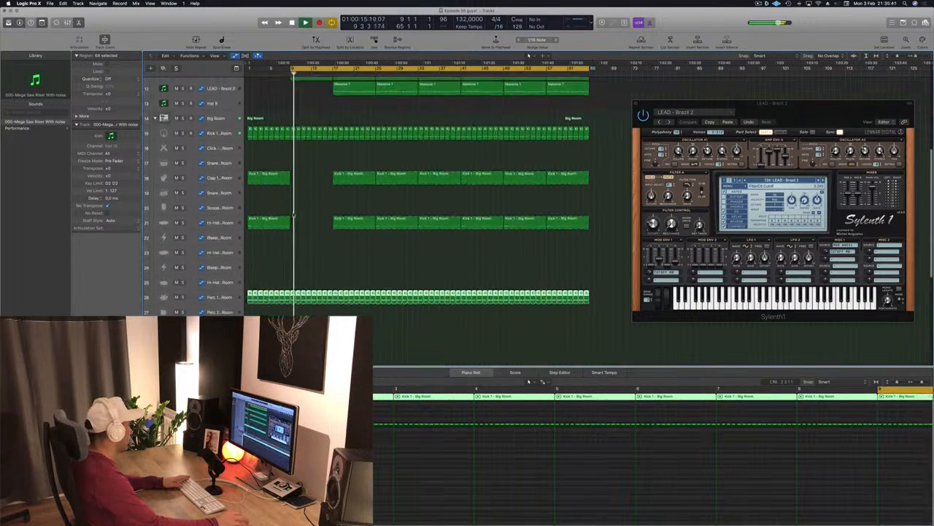
key(space)
scroll(294, 215, down, 2)
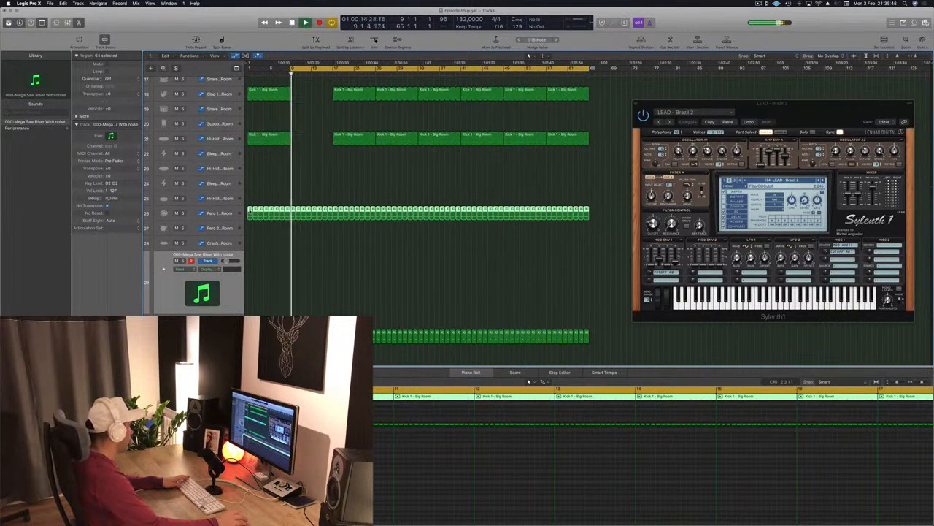
scroll(275, 254, down, 3)
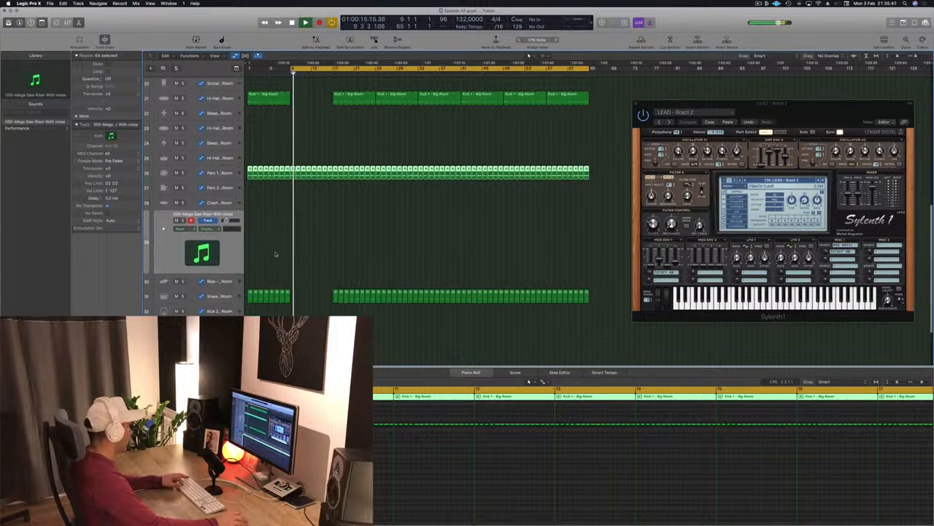
- Open the mixer and save the project
key(x)
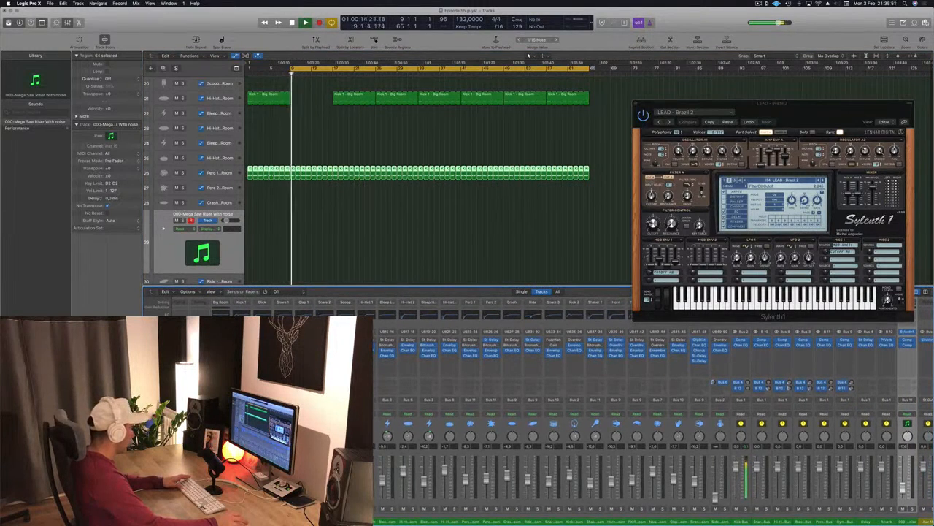
key(ctrl+s)
key(ctrl+s)
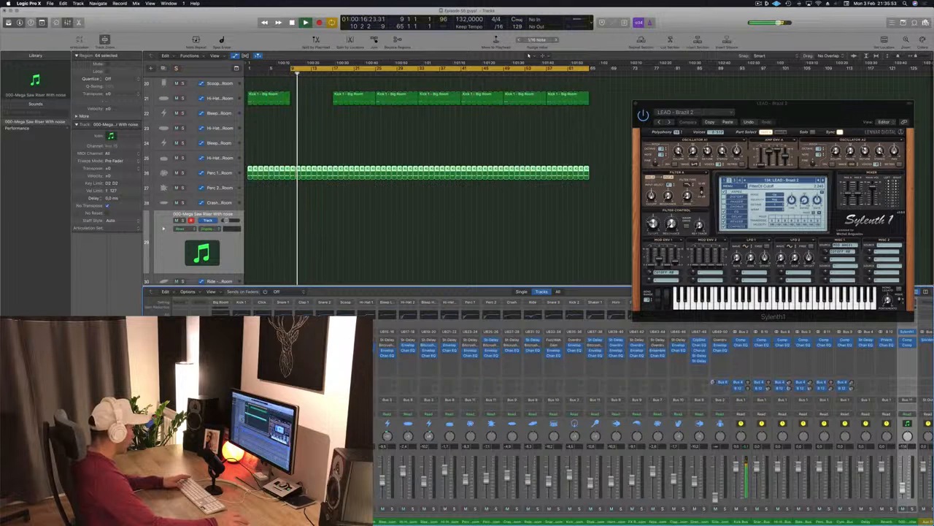
- Toggle the aux channel strip's solo and mute buttons in the mixer
click(224, 503)
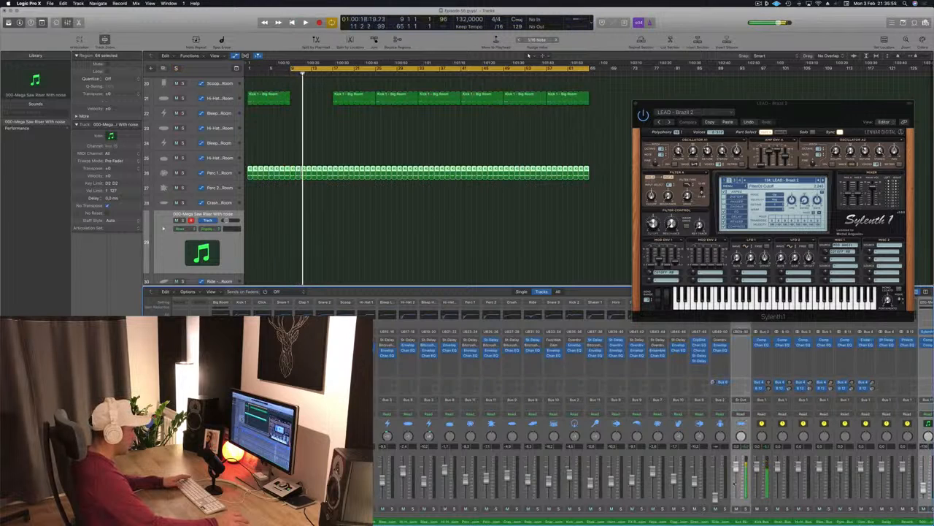
click(746, 509)
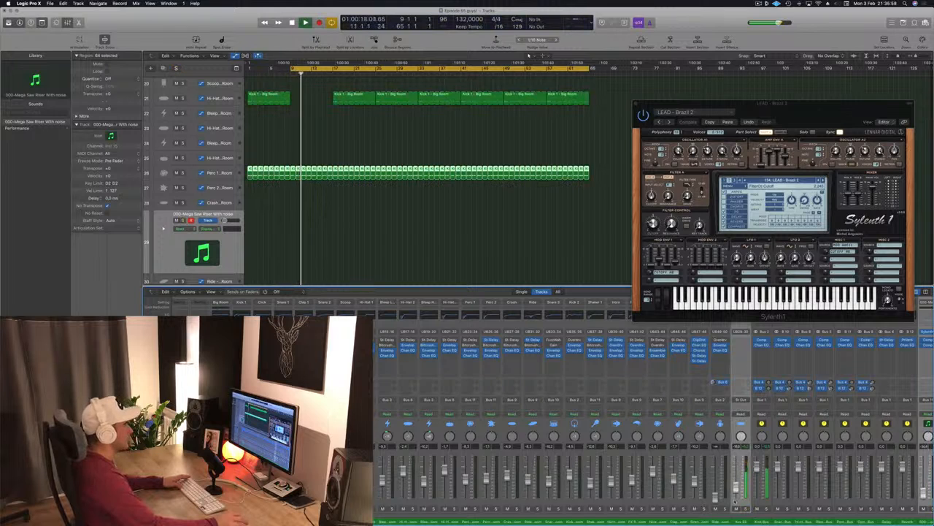
click(736, 491)
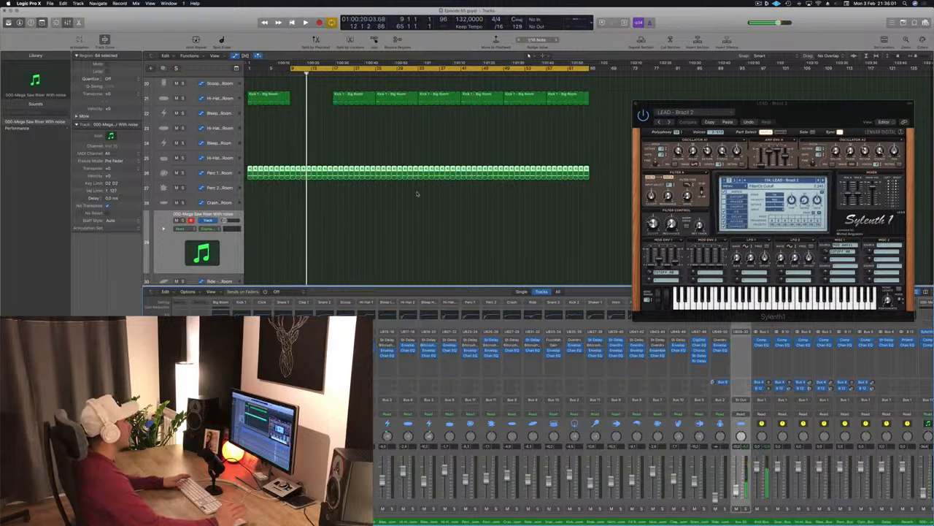
click(395, 210)
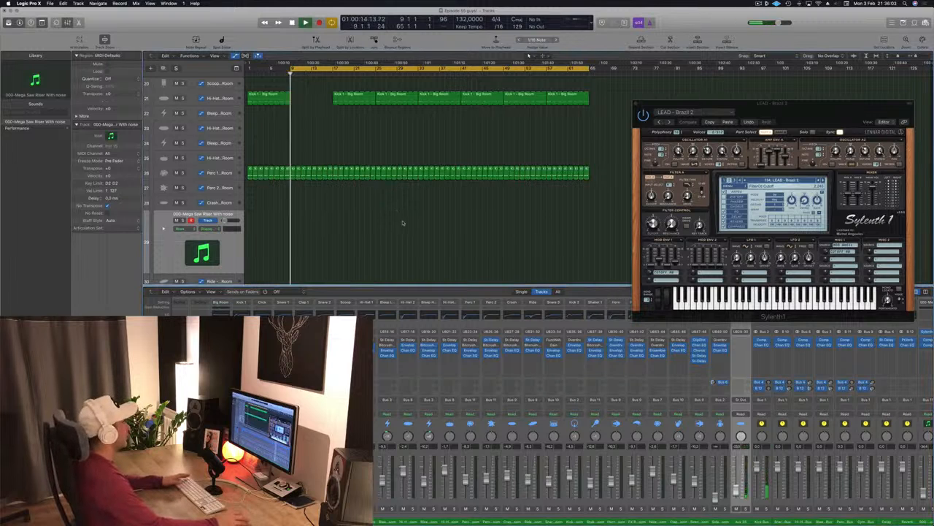
- Scroll through the arrangement during playback to review the tracks
scroll(402, 223, up, 10)
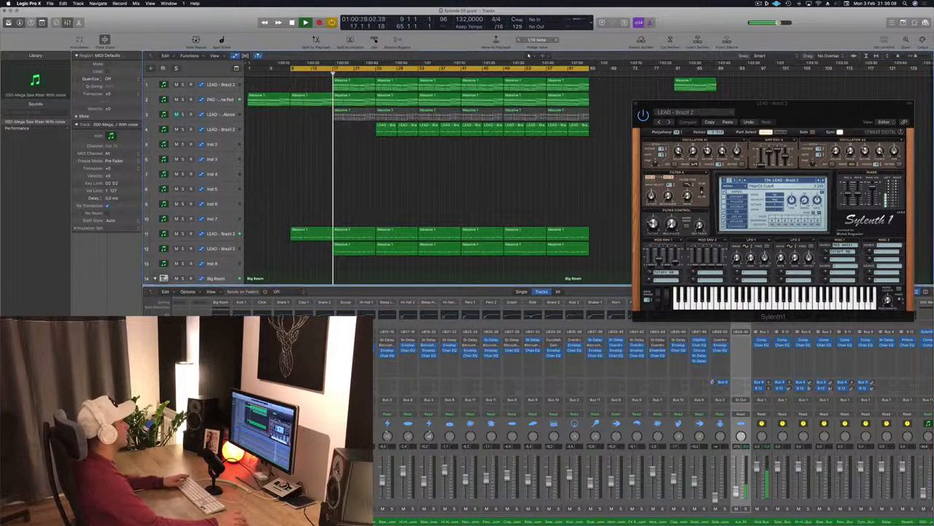
scroll(322, 194, down, 8)
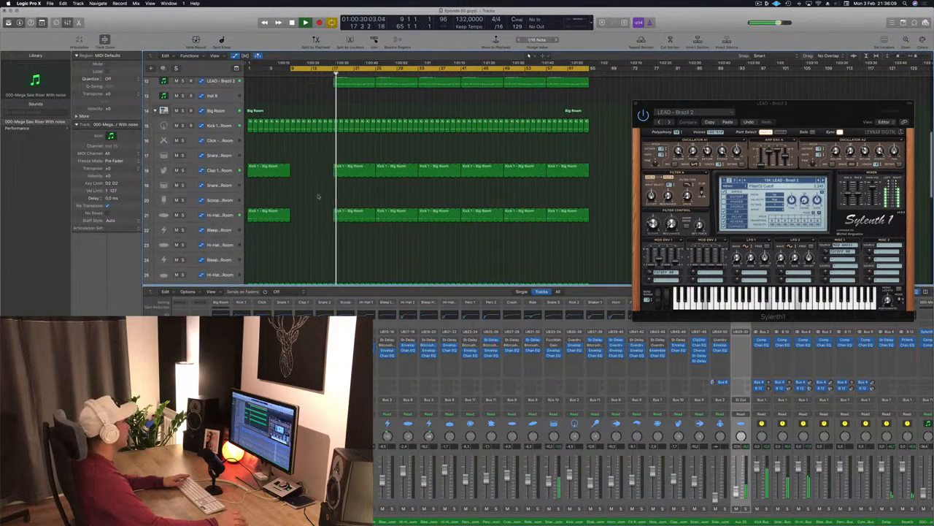
scroll(282, 146, up, 5)
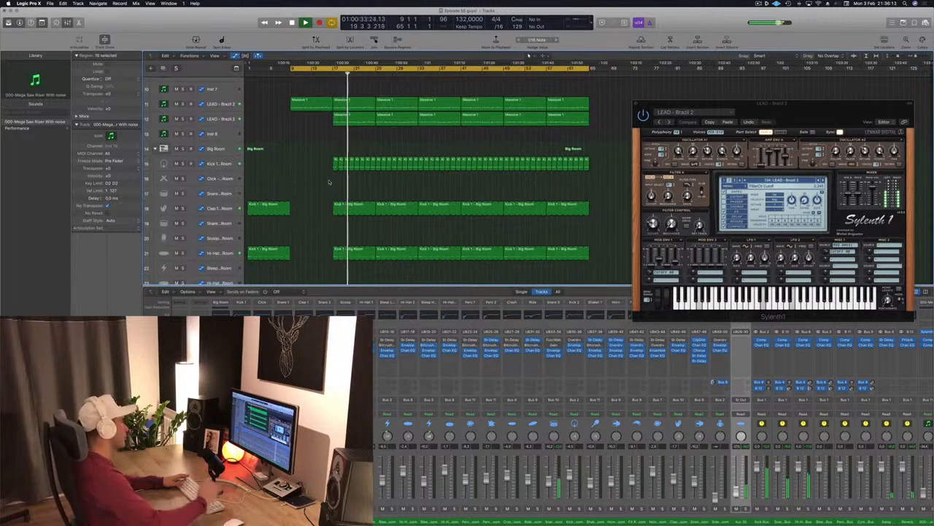
scroll(373, 169, up, 8)
scroll(373, 170, down, 3)
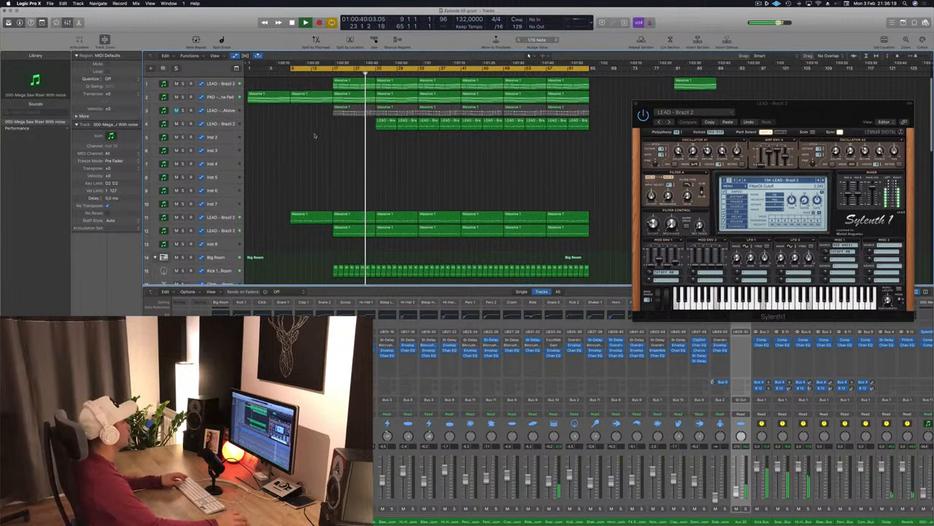
scroll(318, 168, down, 3)
scroll(321, 172, down, 12)
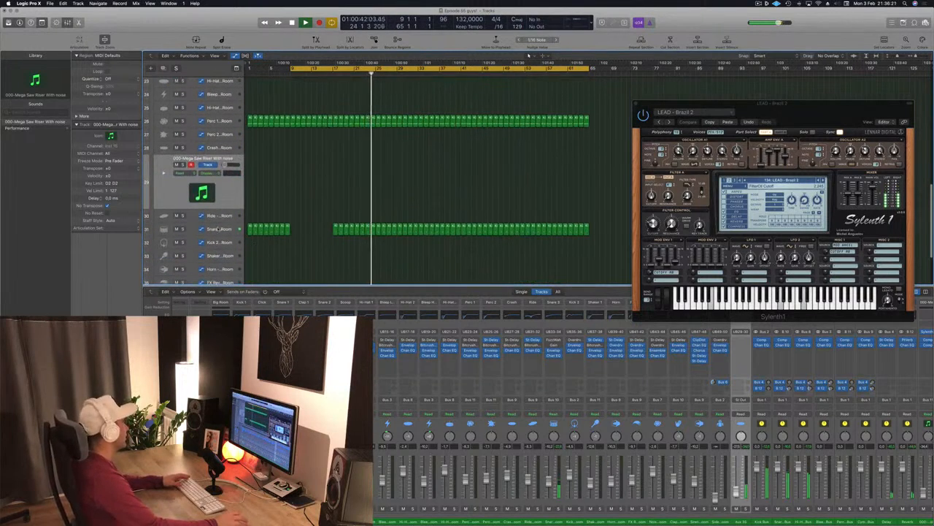
- Delete the first two regions on the LEAD - Brazil 2 track, the fourth track
click(164, 230)
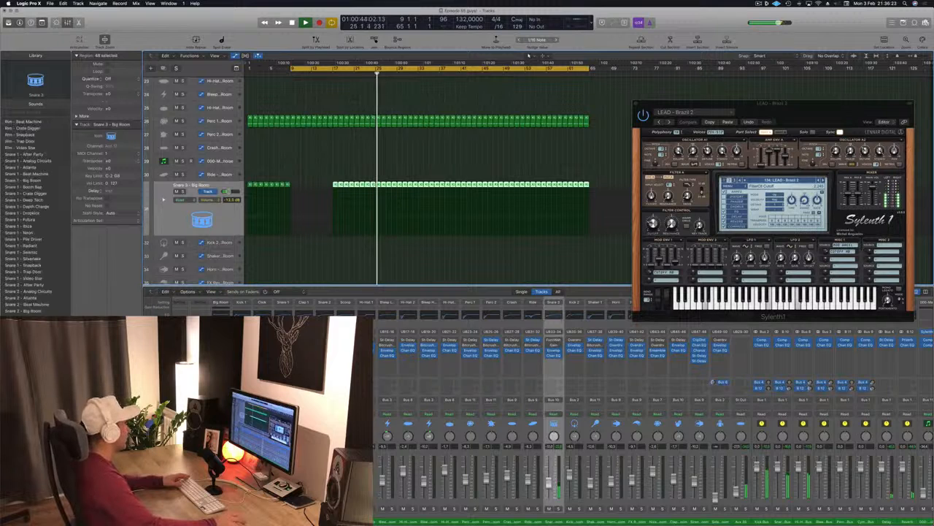
scroll(410, 227, up, 15)
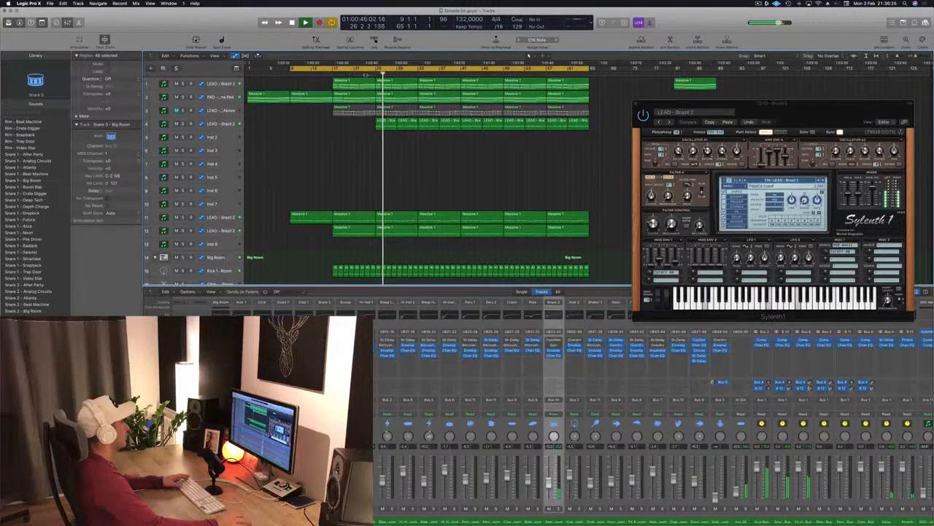
click(406, 125)
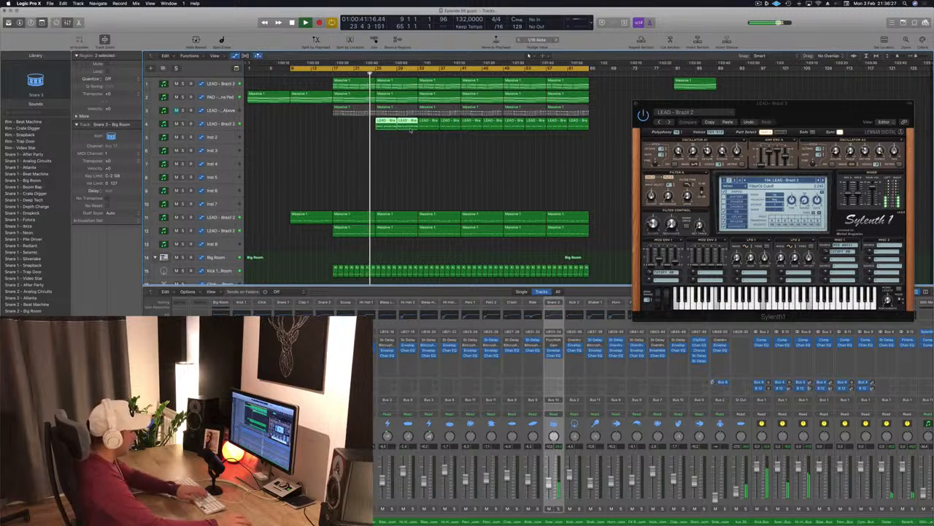
key(Delete)
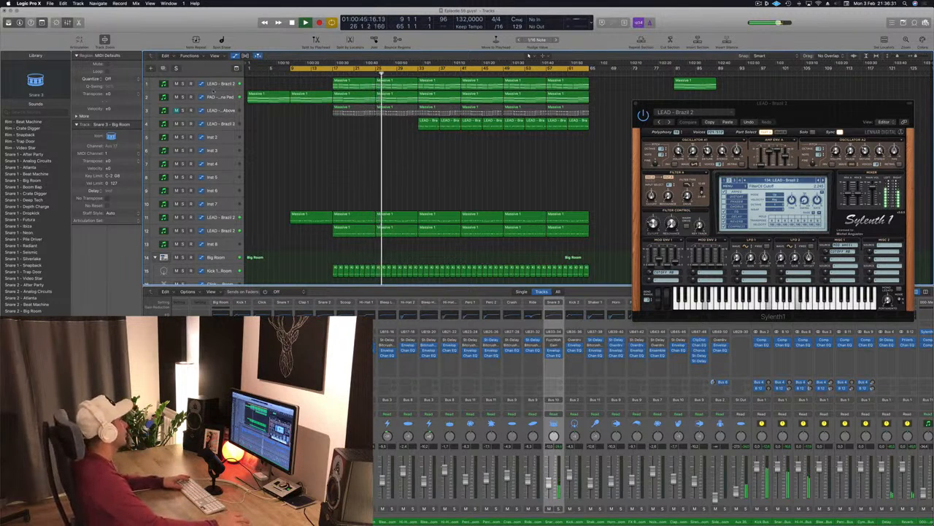
- Show the PAD - Arjuna Pad track's automation lane and raise two of its automation points during playback
click(231, 97)
key(space)
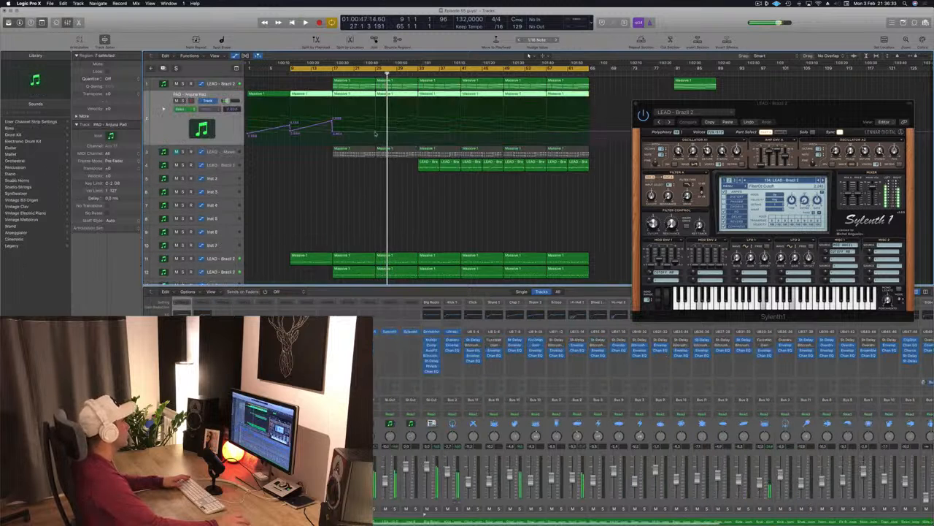
drag(375, 134, 375, 124)
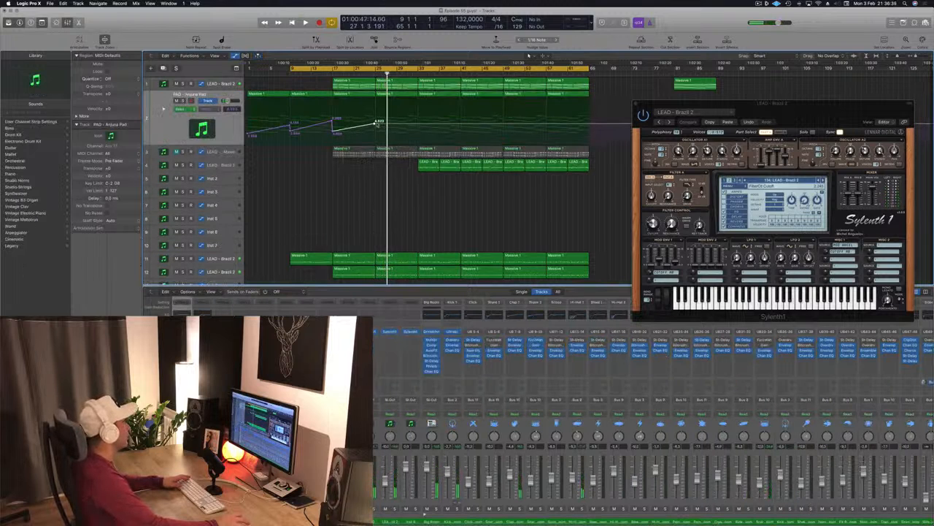
click(378, 132)
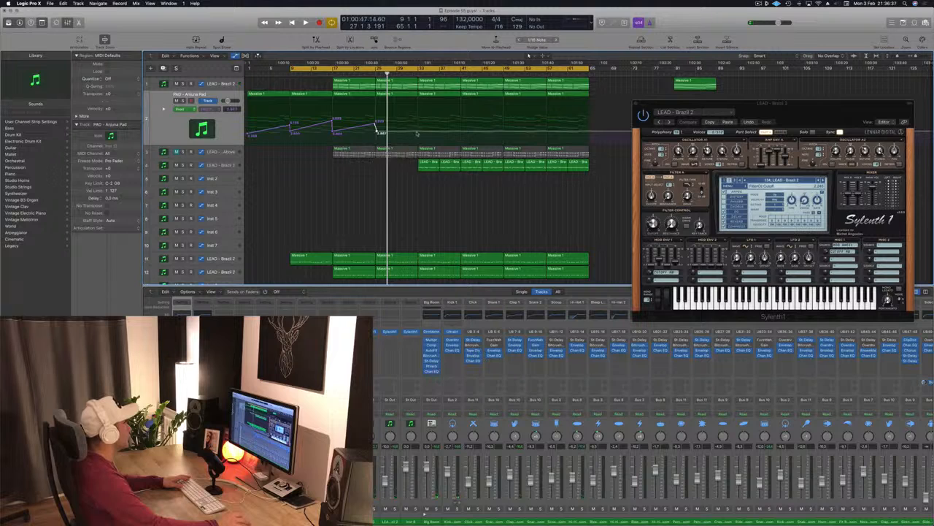
drag(420, 134, 421, 120)
key(space)
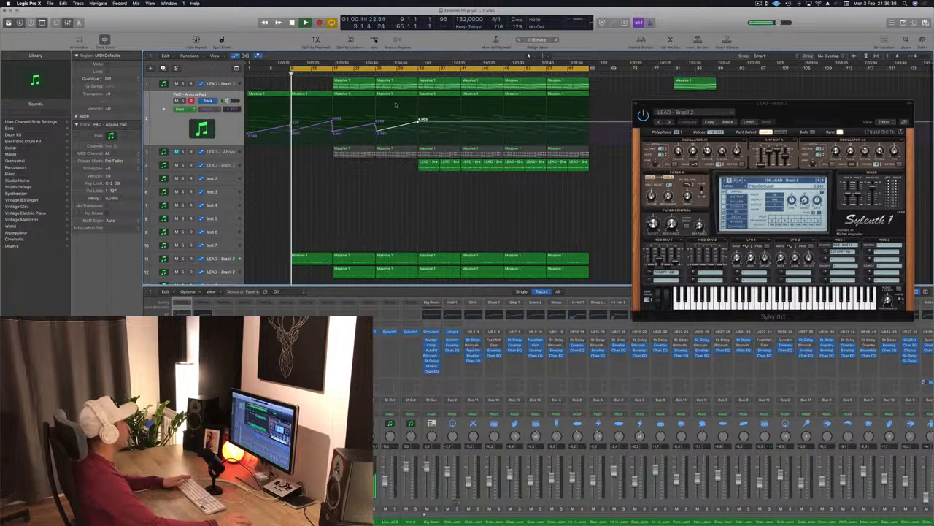
- Play the arrangement from bar 17 and briefly solo the pad track to audition its automation
click(332, 70)
click(333, 73)
key(space)
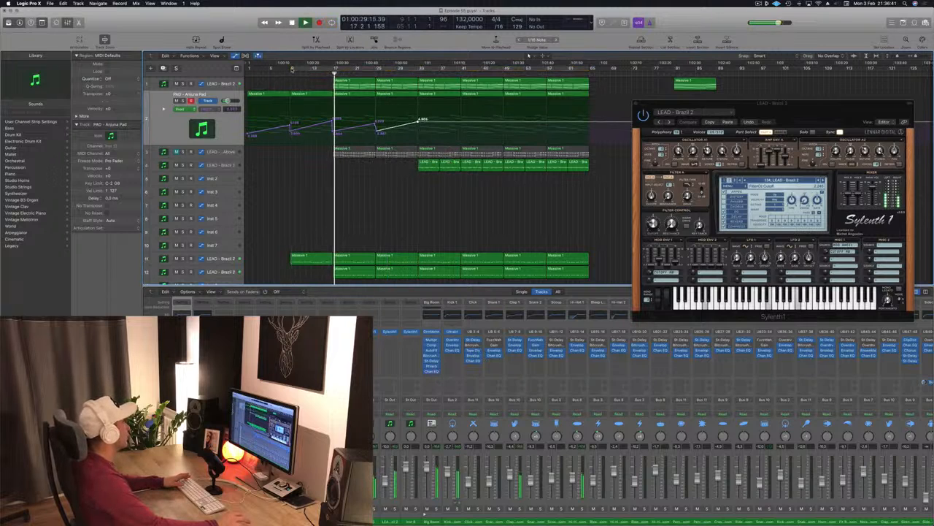
click(293, 71)
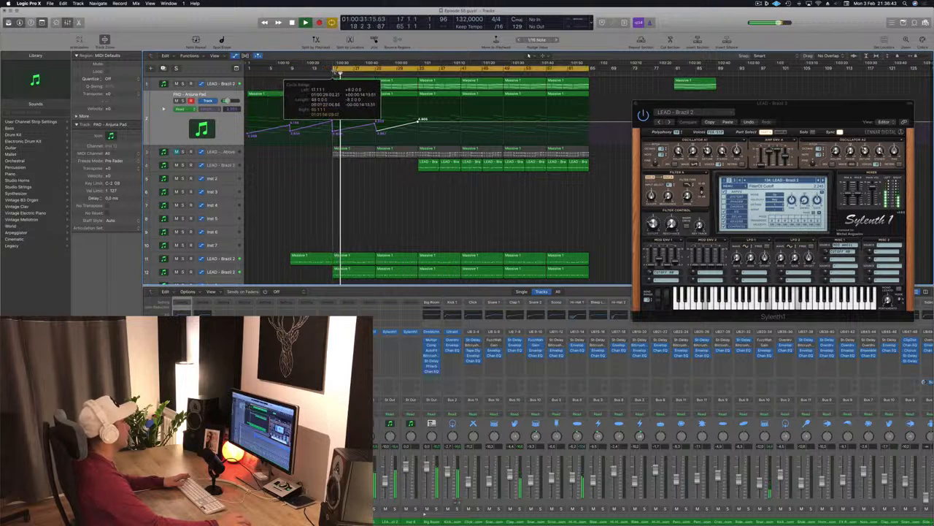
key(s)
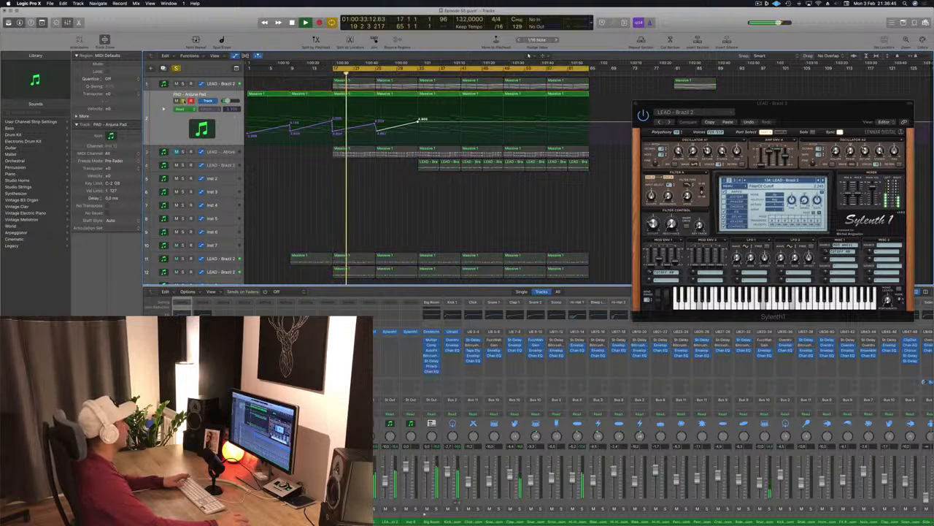
key(s)
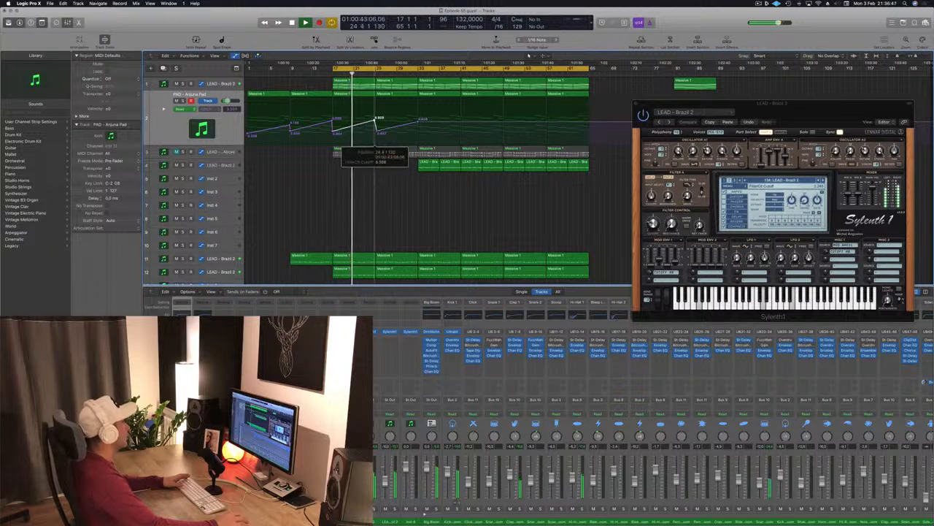
- Lower the middle automation point on the pad track's automation lane
drag(375, 120, 376, 132)
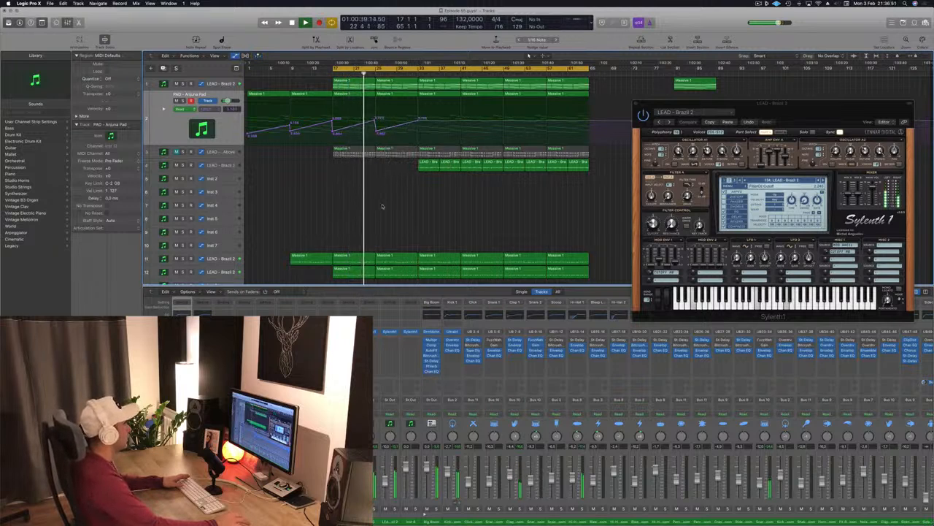
scroll(381, 207, down, 10)
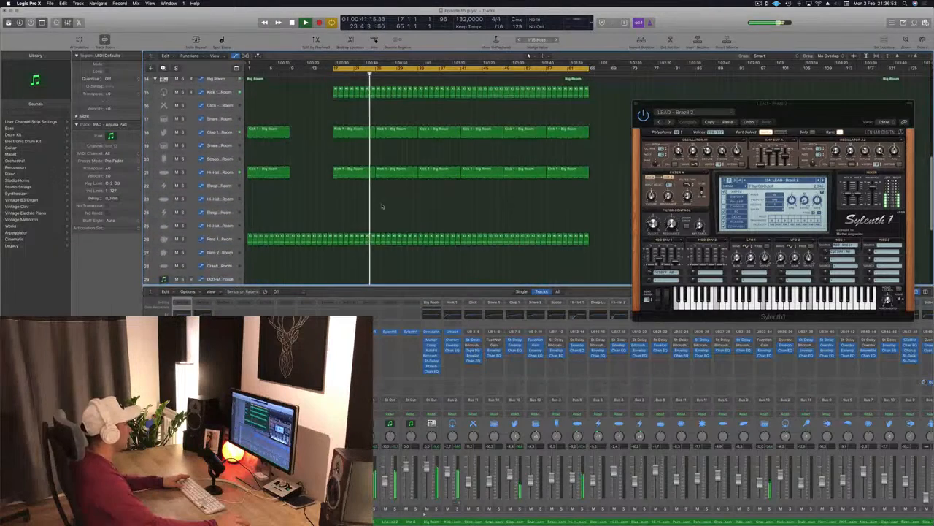
scroll(381, 207, up, 8)
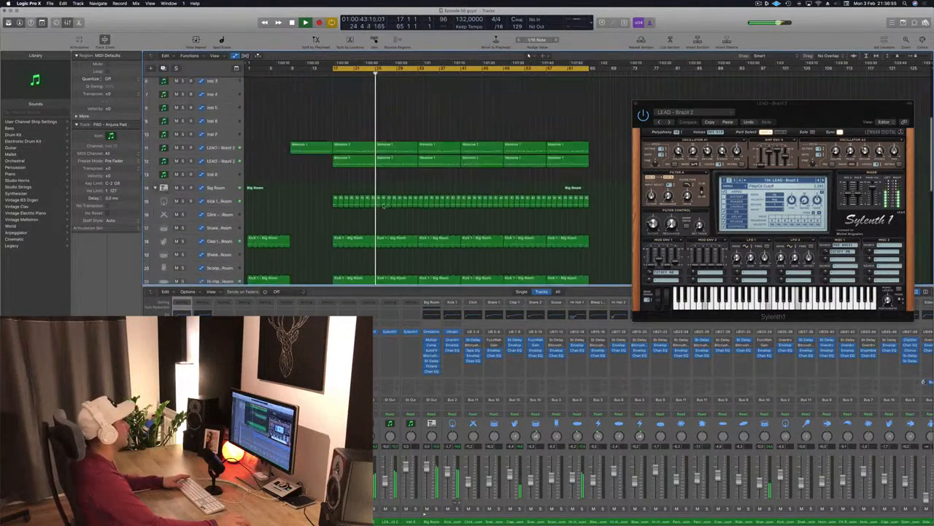
scroll(383, 206, up, 5)
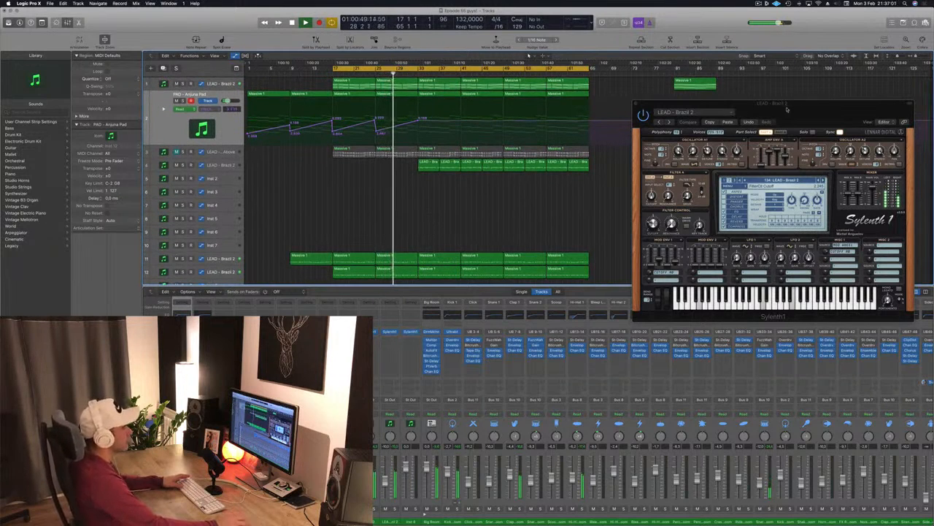
- Move the Sylenth1 window aside and lower the last automation point on the pad's lane
drag(787, 110, 774, 82)
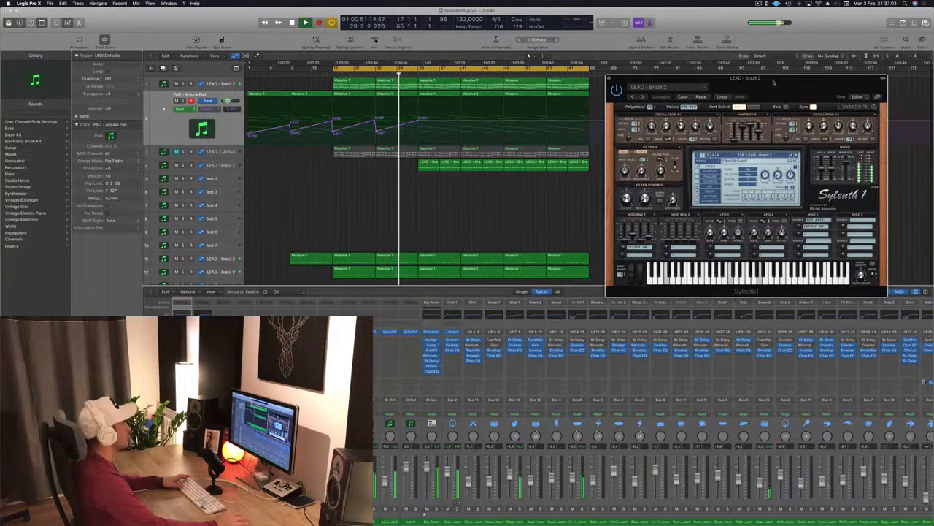
click(494, 203)
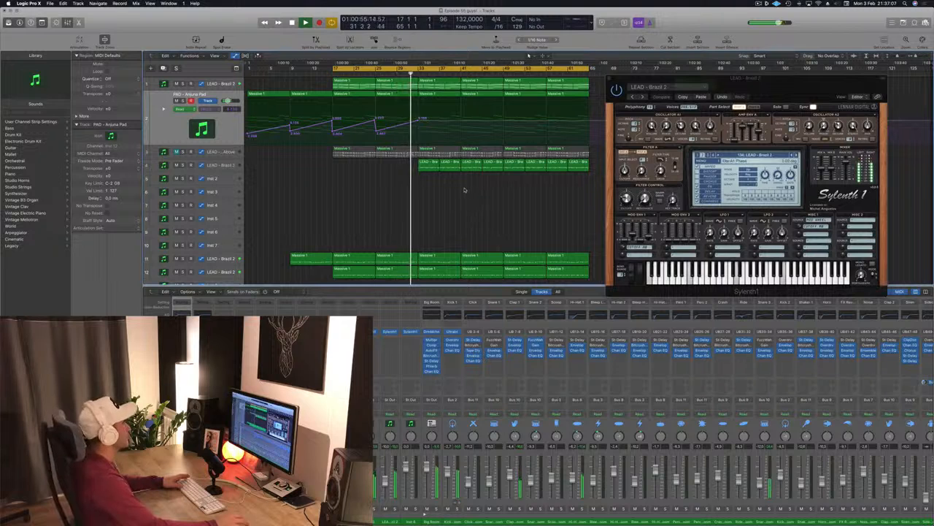
drag(417, 121, 421, 131)
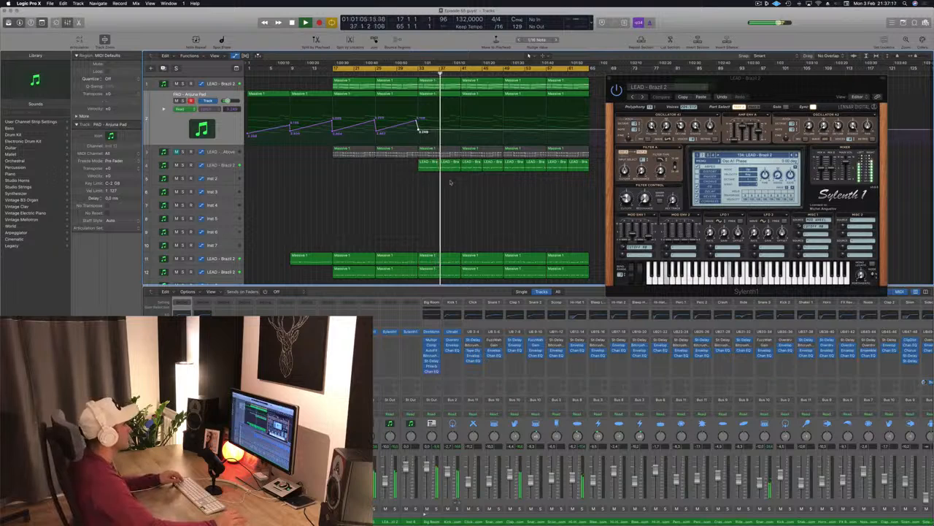
drag(791, 81, 825, 62)
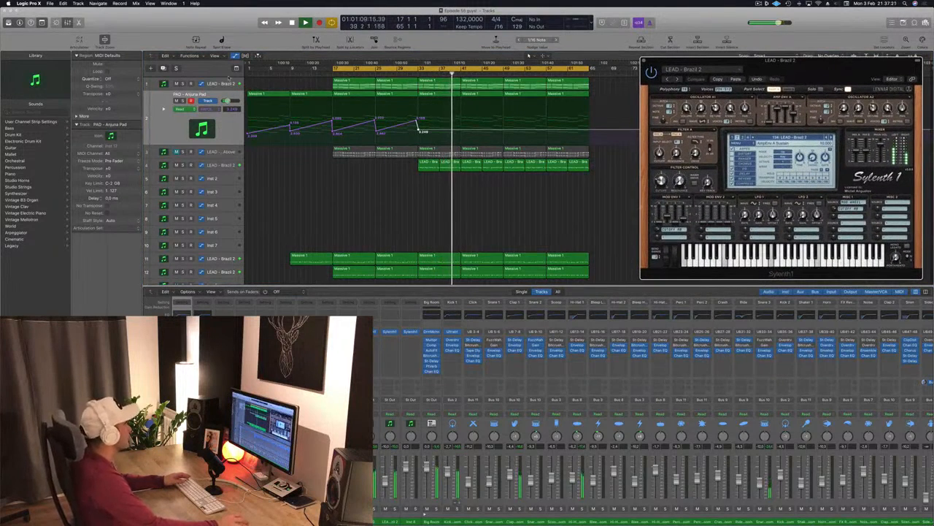
- Duplicate the LEAD - Brazil 2 track and place a Massive 1 region at bar 41 on the new copy
click(227, 82)
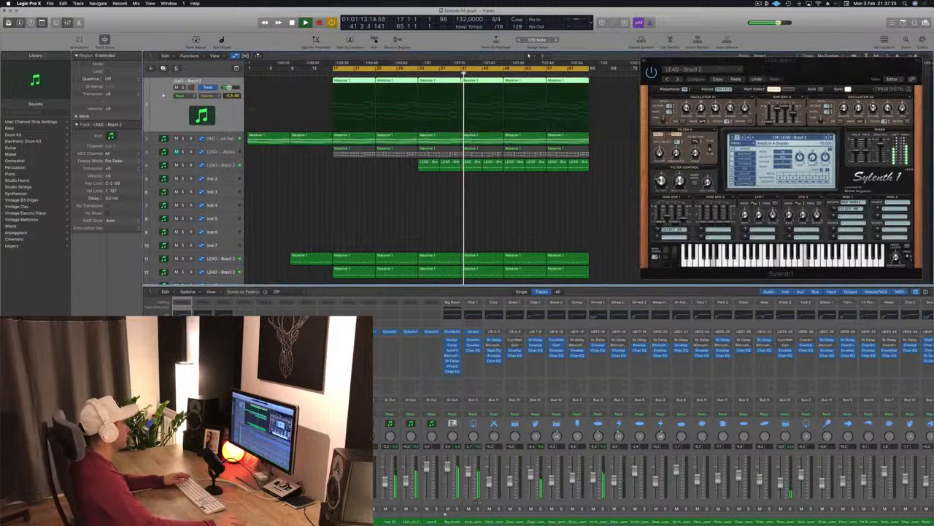
click(381, 257)
click(393, 222)
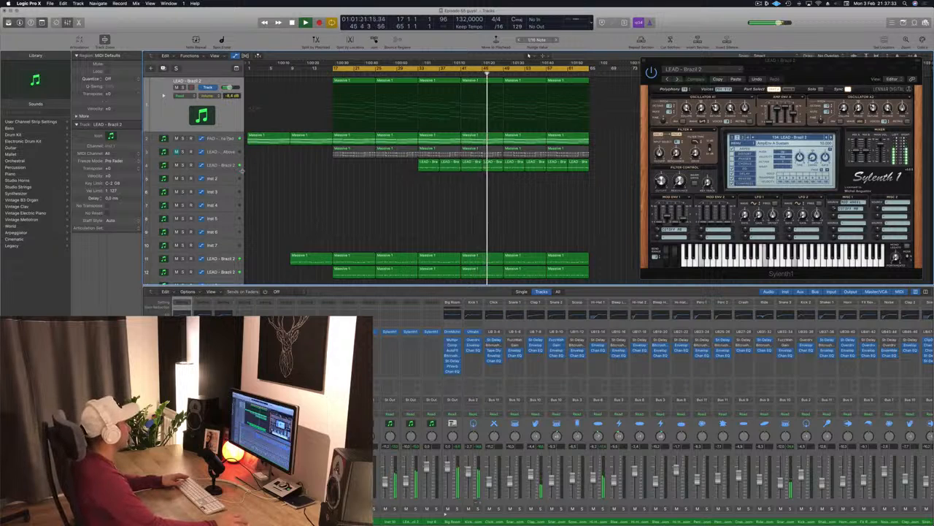
click(216, 166)
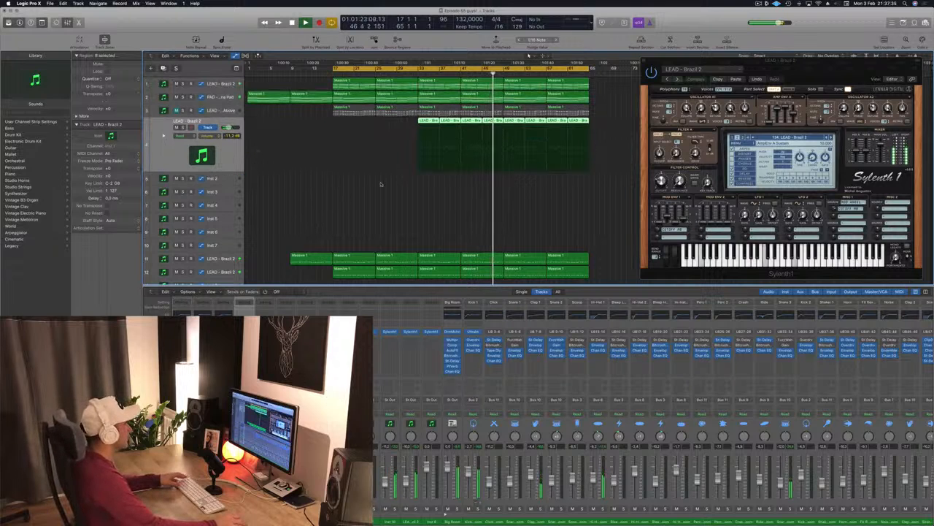
key(super+d)
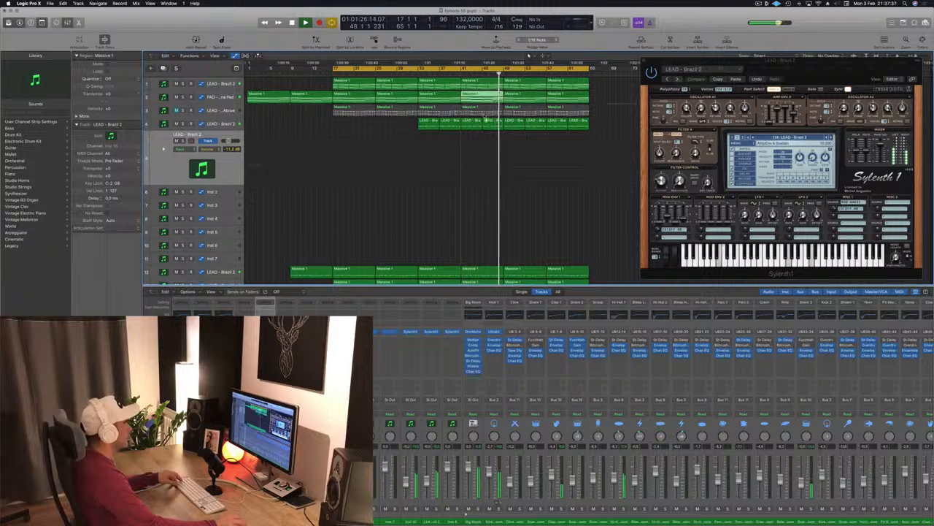
drag(486, 99, 484, 145)
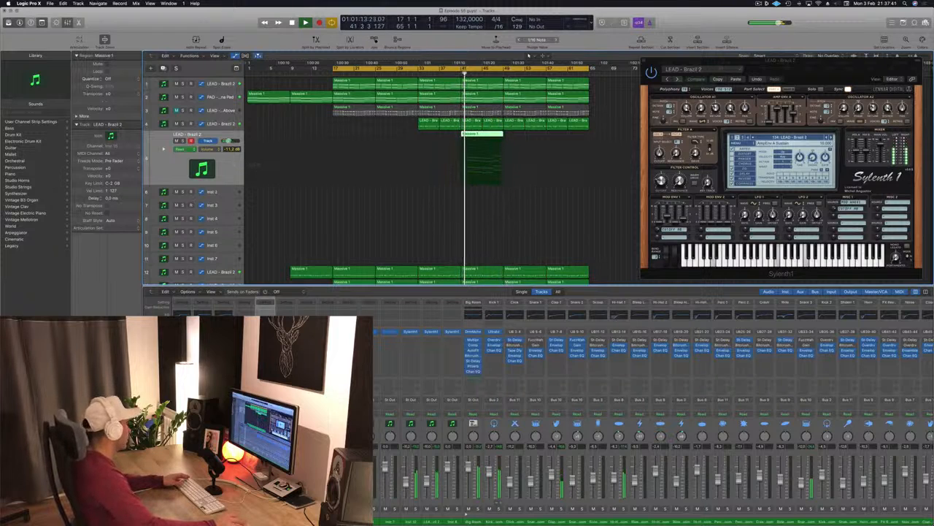
- Open the duplicated track's Sylenth1 instance and load the LEAD - Brazil 1 preset
click(264, 331)
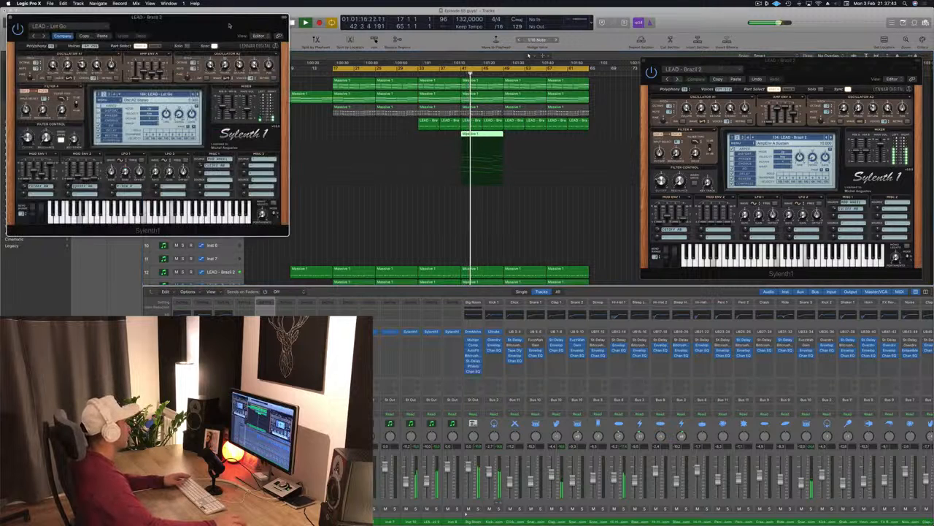
drag(229, 26, 781, 188)
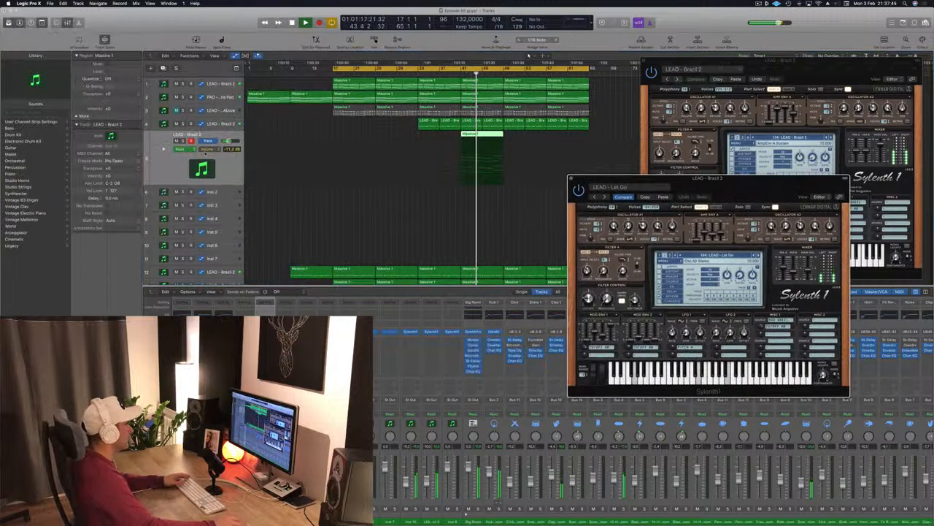
click(706, 255)
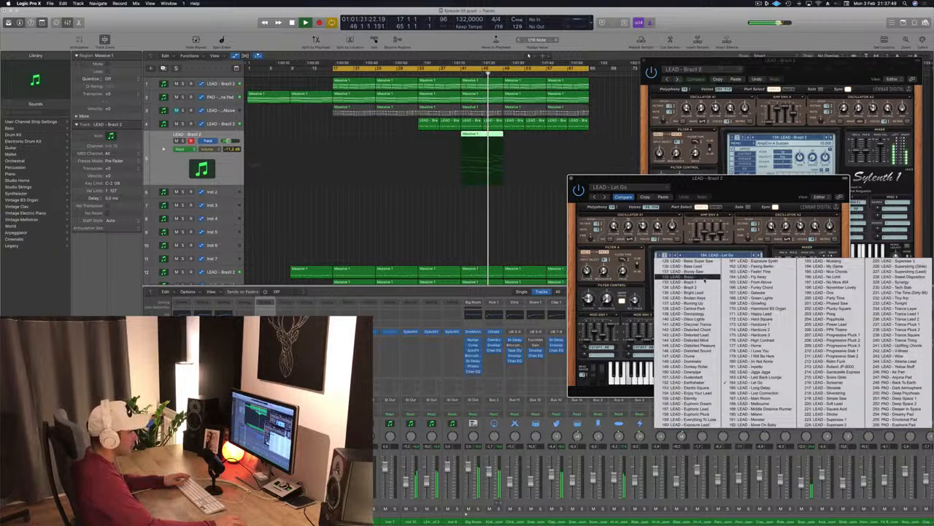
click(701, 282)
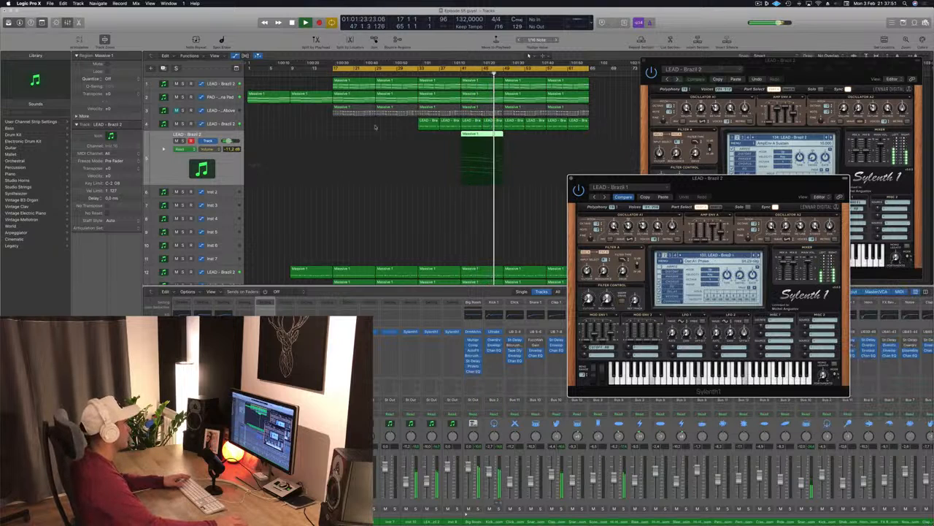
- Play from bar 41 and audition the new lead track, toggling its solo on and off
click(455, 73)
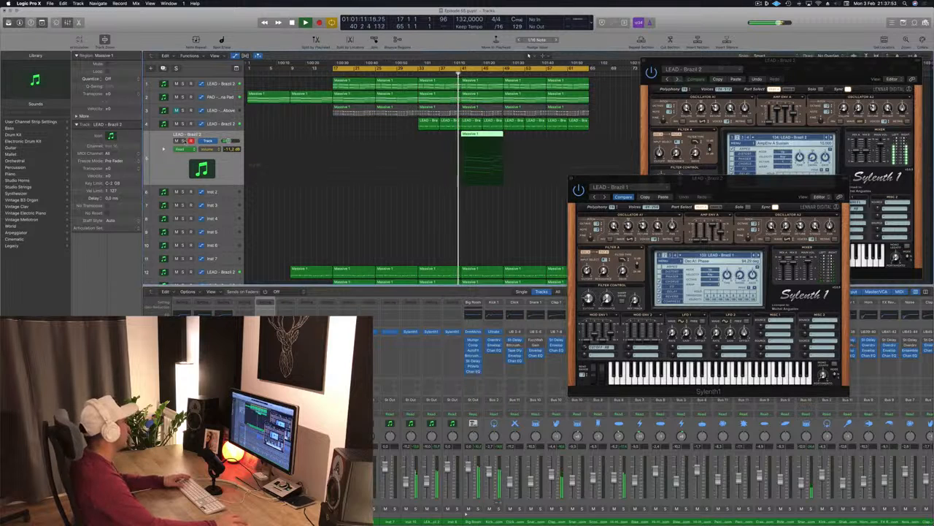
key(ctrl+s)
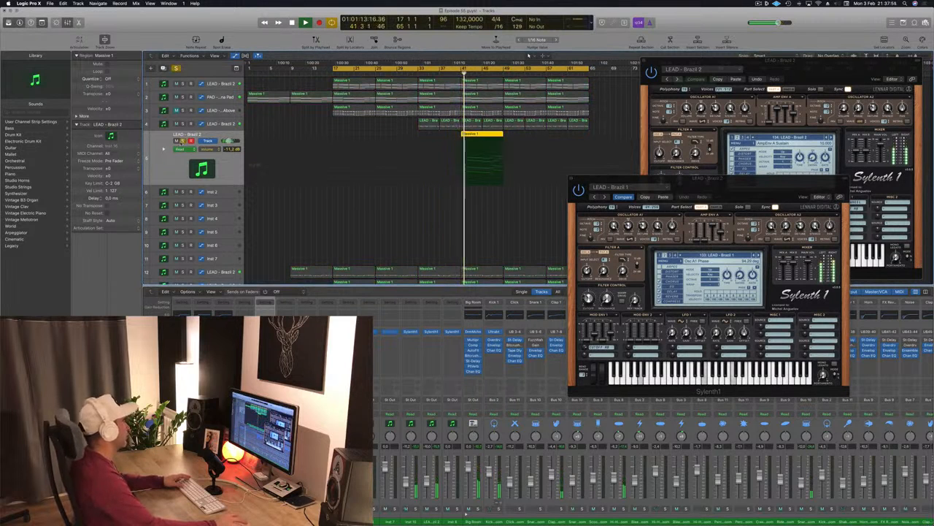
click(182, 142)
key(space)
key(space)
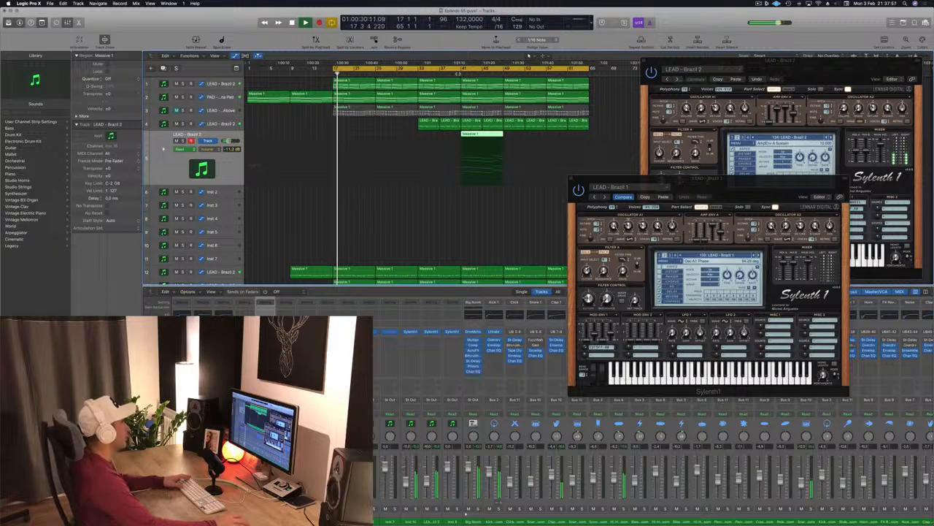
click(461, 74)
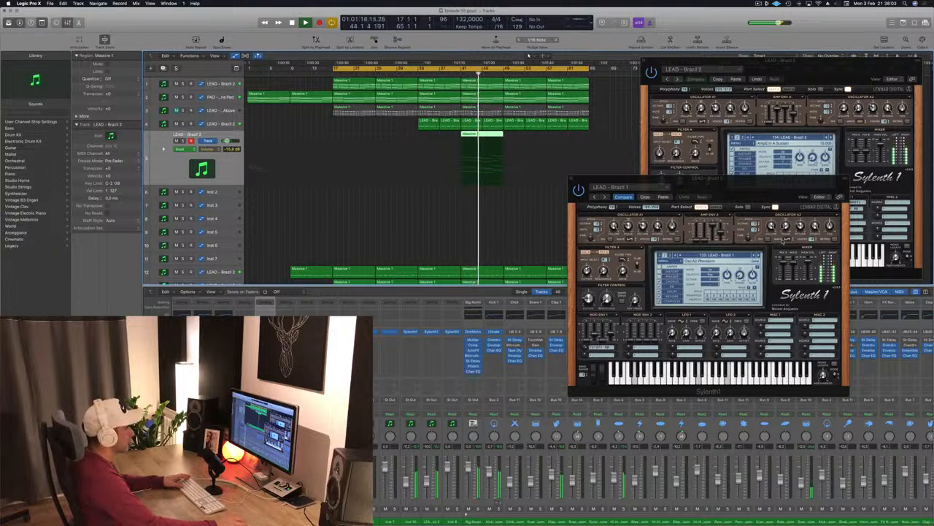
- Switch the new track's Sylenth1 preset and loop its Massive 1 region to about bar 65
click(758, 255)
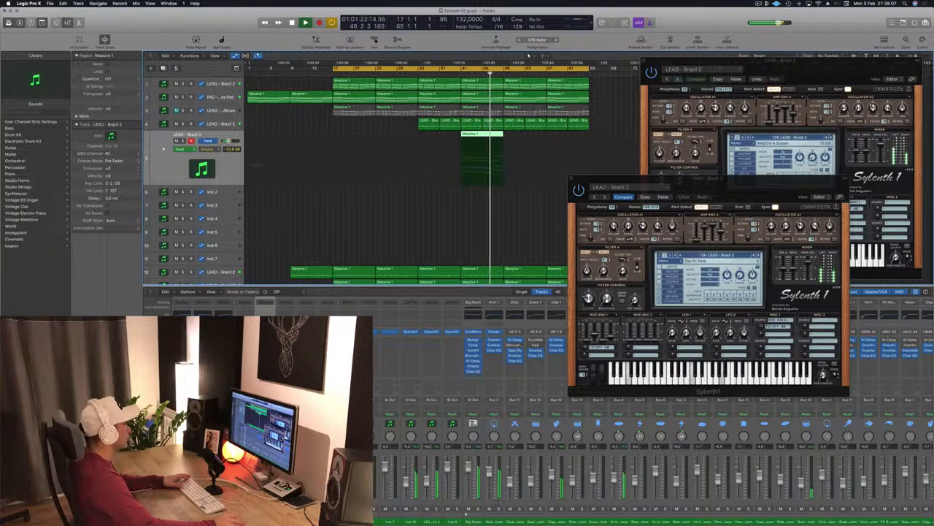
drag(622, 178, 703, 183)
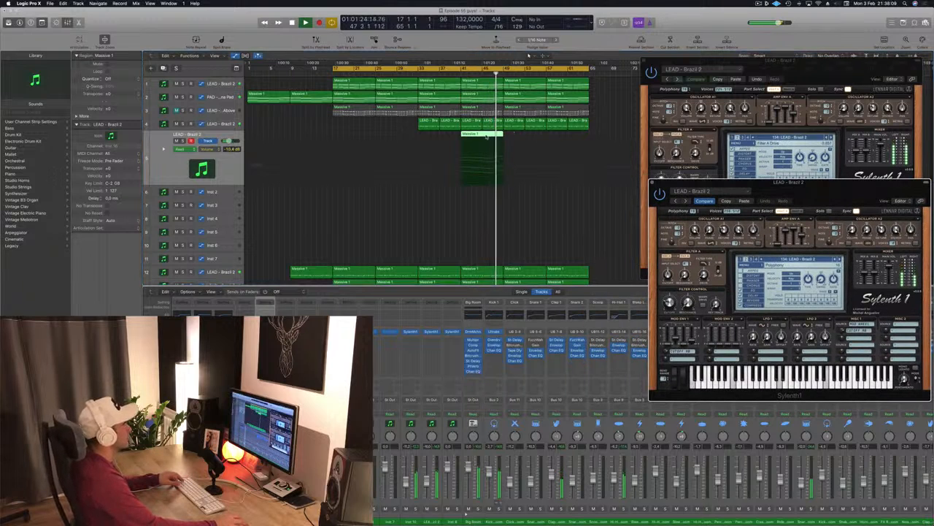
drag(486, 136, 568, 141)
click(438, 224)
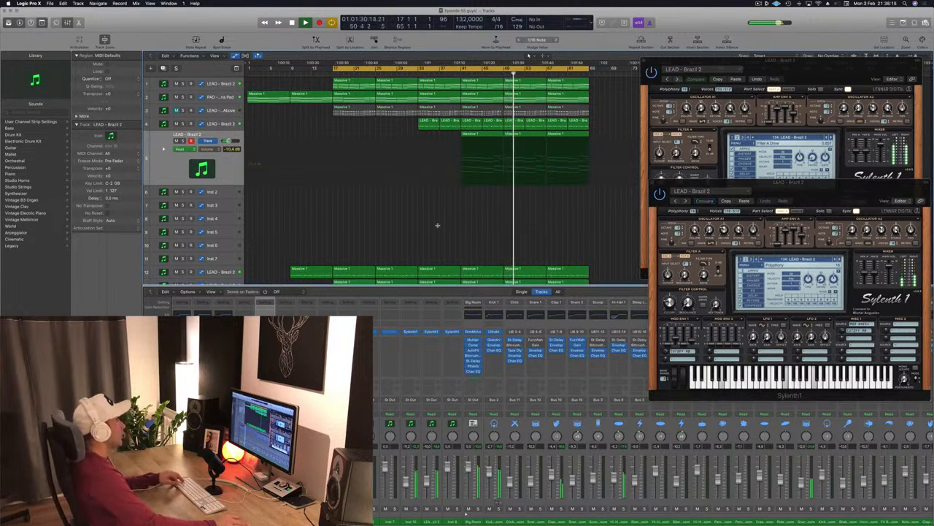